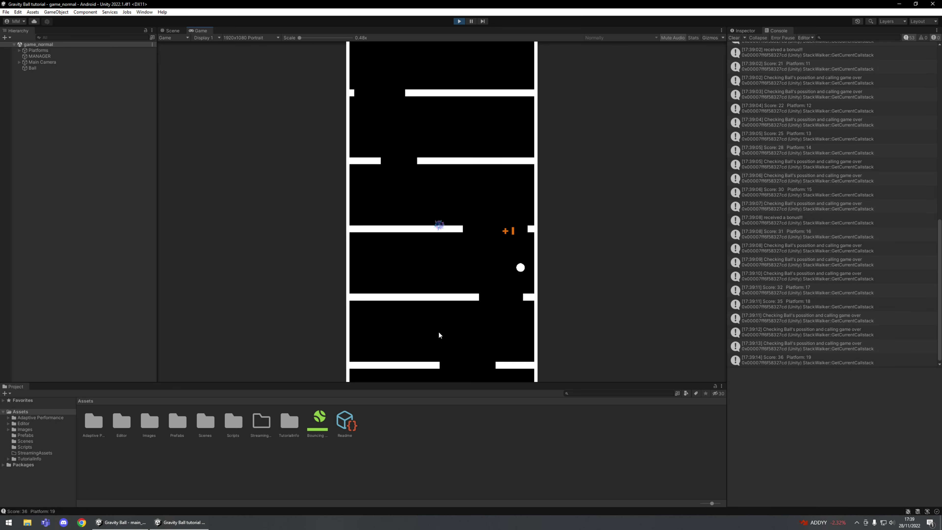
- Play-test the game by steering the ball through the platform gaps, and stop play mode
{"action": "left_click", "coordinate": [496, 335]}
{"action": "left_click", "coordinate": [347, 343]}
{"action": "left_click", "coordinate": [536, 336]}
{"action": "left_click", "coordinate": [348, 339]}
{"action": "left_click", "coordinate": [536, 334]}
{"action": "left_click", "coordinate": [346, 342]}
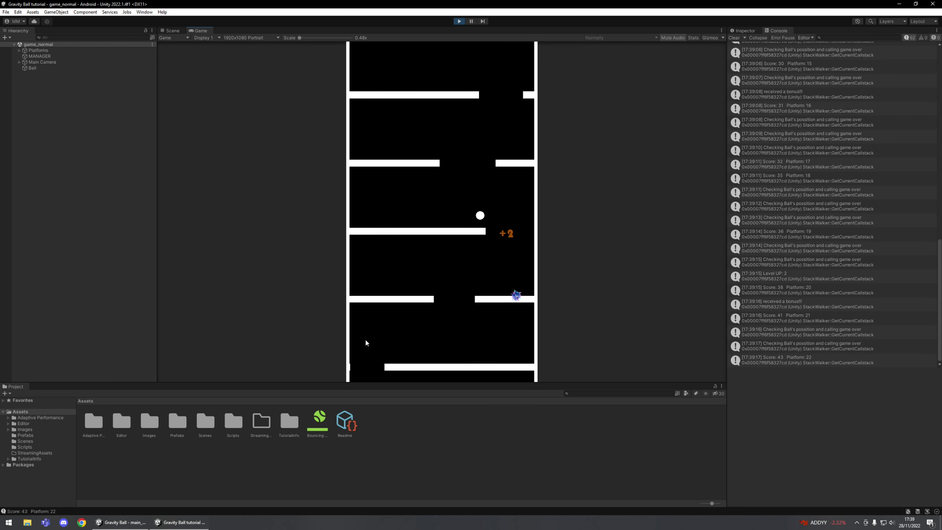
{"action": "left_click", "coordinate": [537, 308]}
{"action": "left_click", "coordinate": [347, 276]}
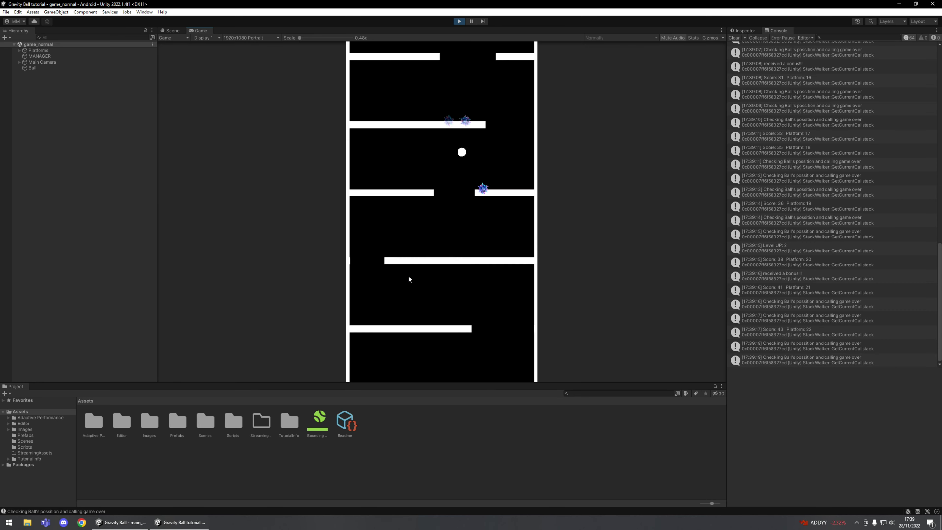
{"action": "left_click", "coordinate": [466, 273]}
{"action": "left_click", "coordinate": [347, 270]}
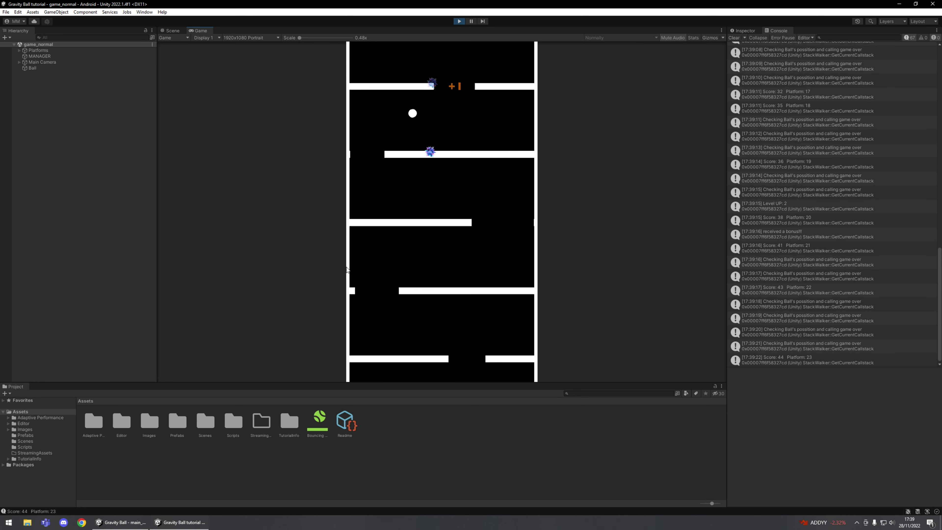
{"action": "left_click", "coordinate": [539, 275]}
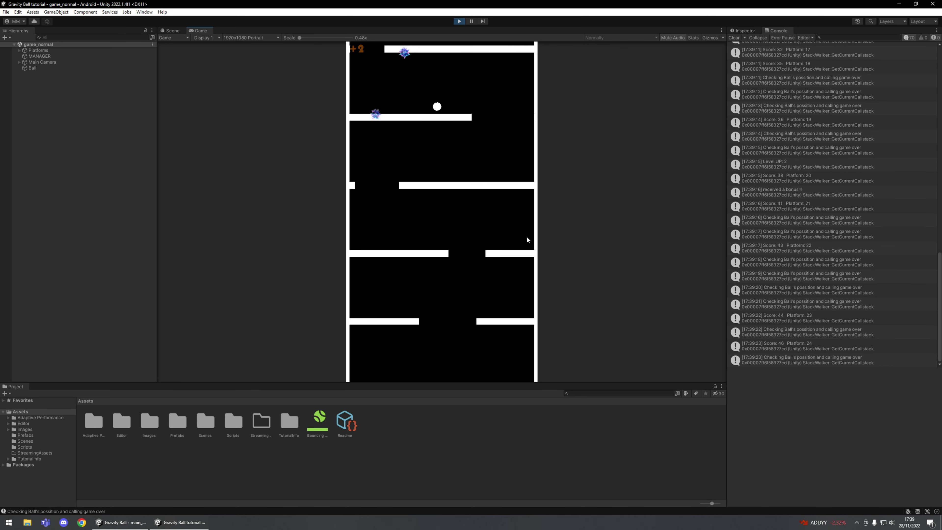
{"action": "left_click", "coordinate": [347, 193]}
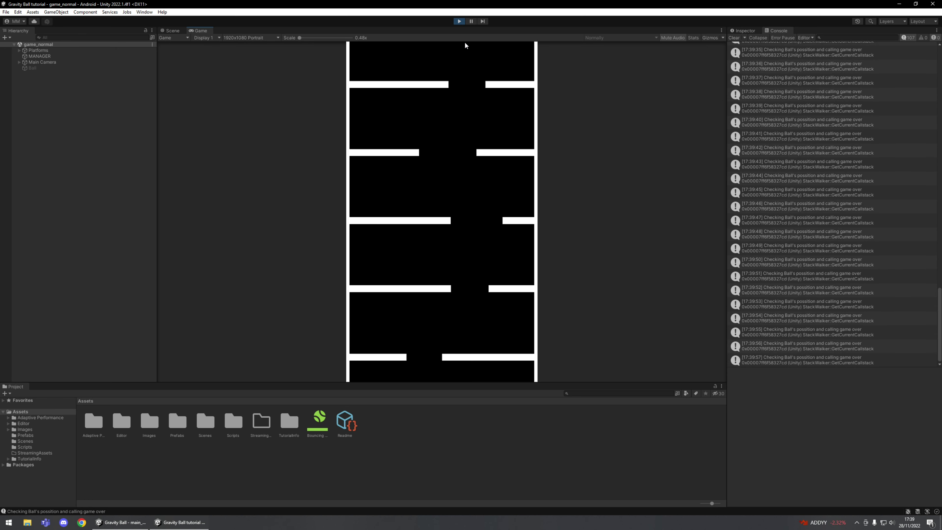
{"action": "left_click", "coordinate": [459, 21]}
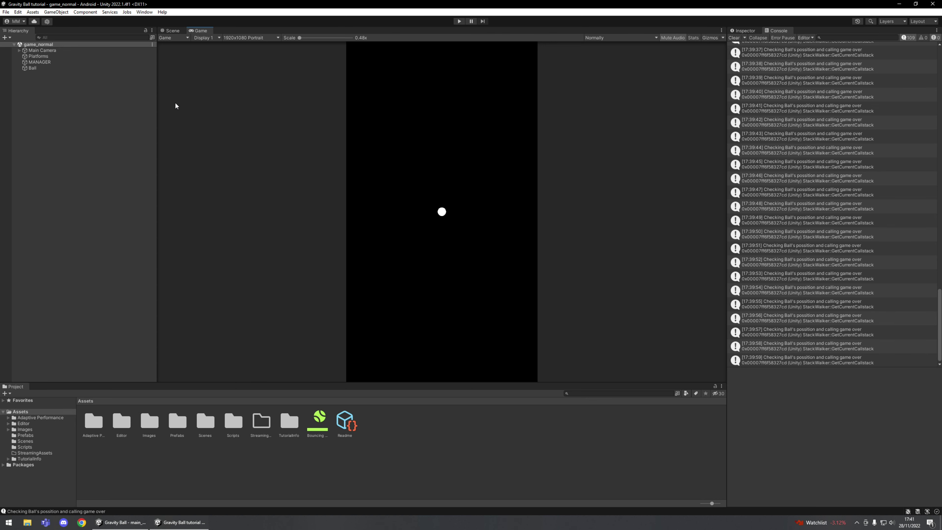
- Open the UI Builder with its new unsaved UXML document and centre the blank canvas in the viewport
{"action": "left_click", "coordinate": [144, 12]}
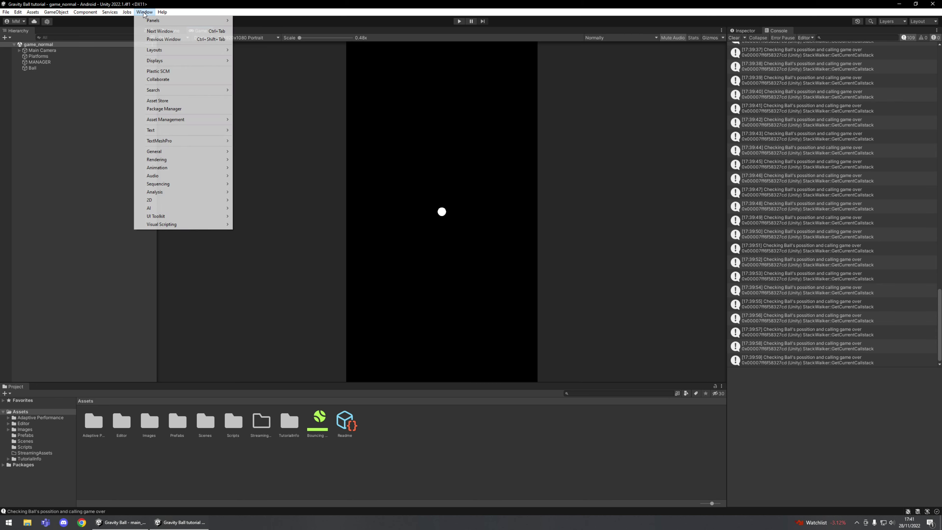
{"action": "mouse_move", "coordinate": [154, 217]}
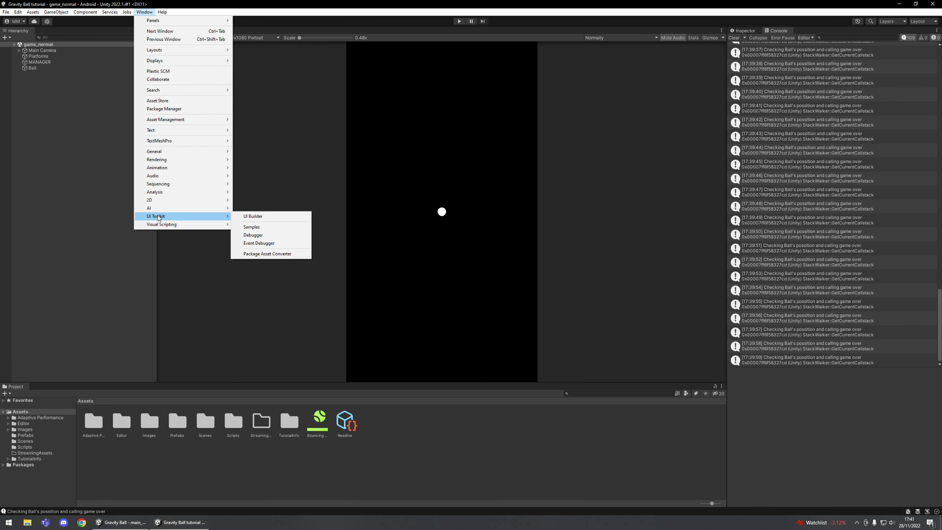
{"action": "left_click", "coordinate": [253, 217]}
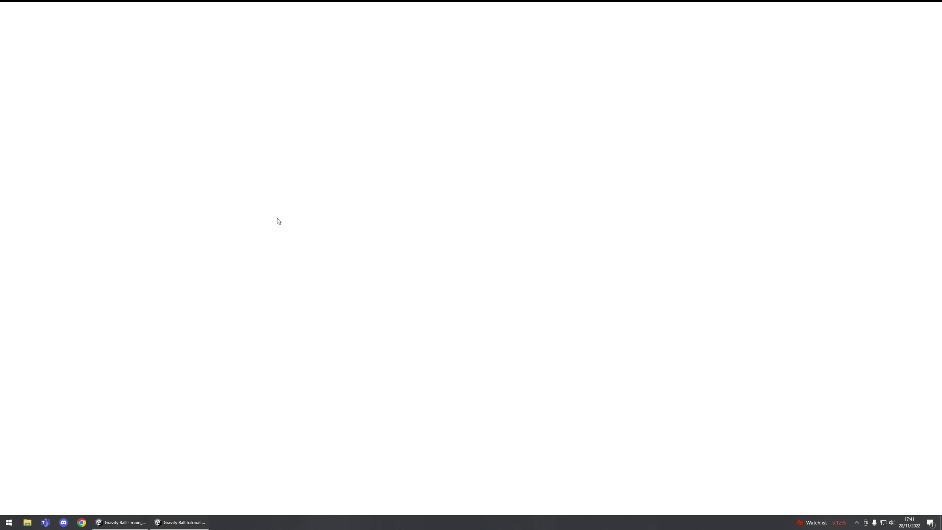
{"action": "middle_click_drag", "start_coordinate": [183, 31], "coordinate": [409, 155]}
{"action": "left_click", "coordinate": [421, 144]}
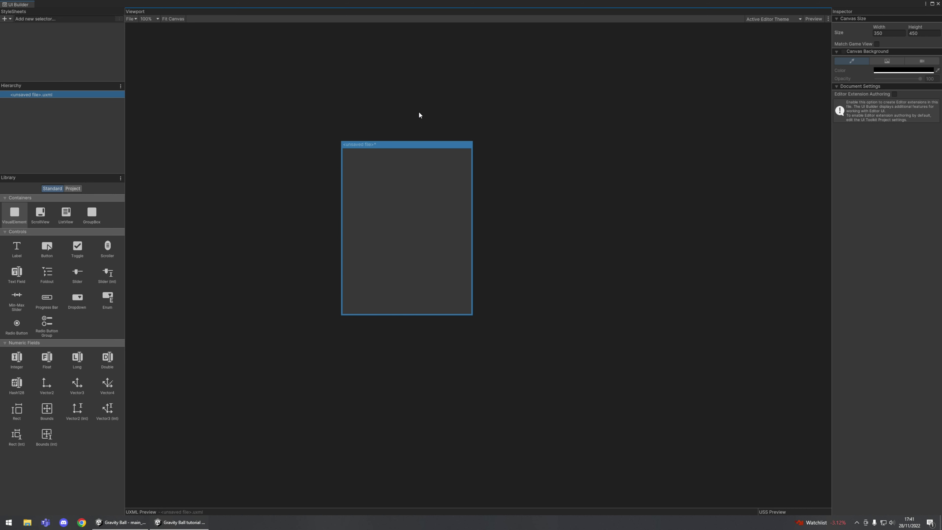
{"action": "middle_click_drag", "start_coordinate": [407, 151], "coordinate": [483, 180]}
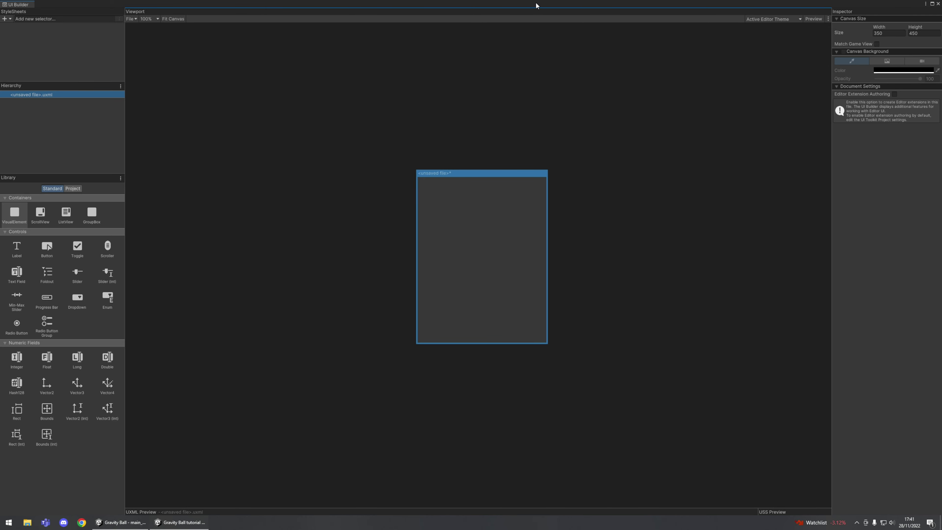
{"action": "left_click_drag", "start_coordinate": [178, 4], "coordinate": [163, 452]}
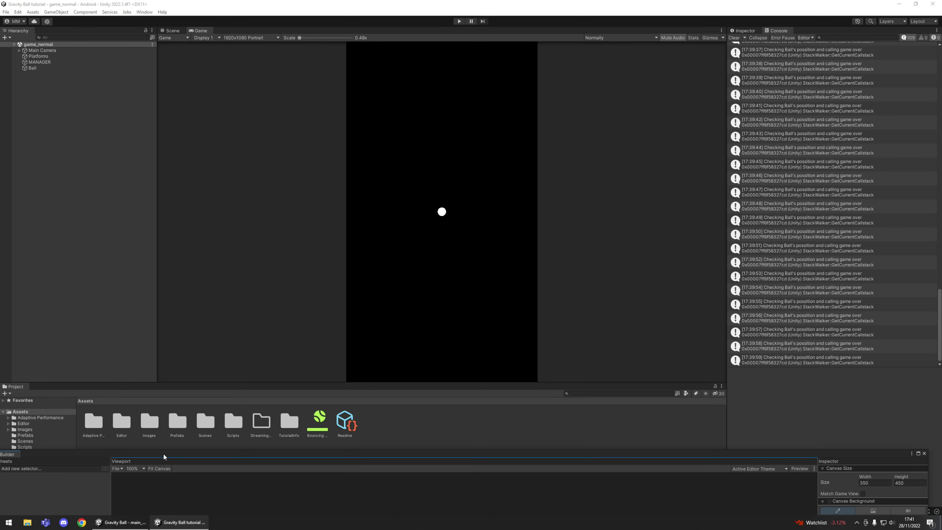
{"action": "left_click_drag", "start_coordinate": [165, 453], "coordinate": [187, 2]}
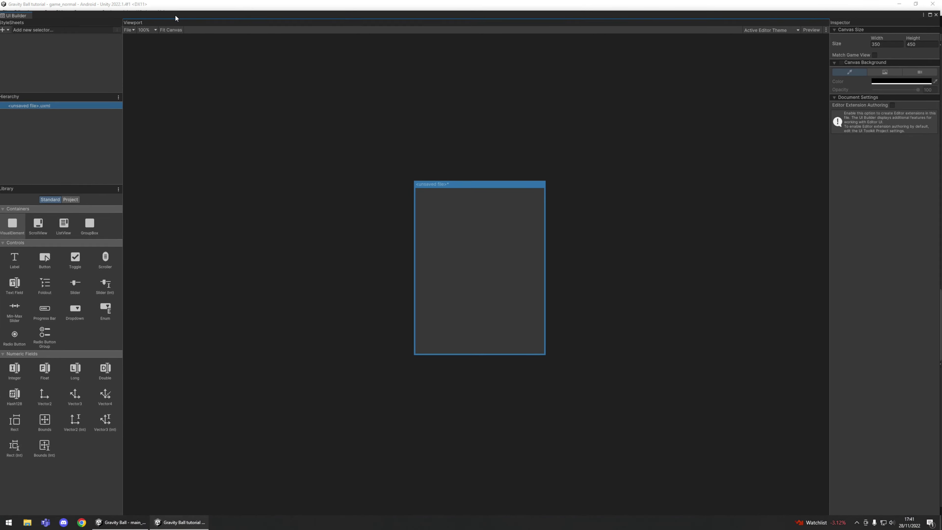
{"action": "left_click", "coordinate": [919, 11]}
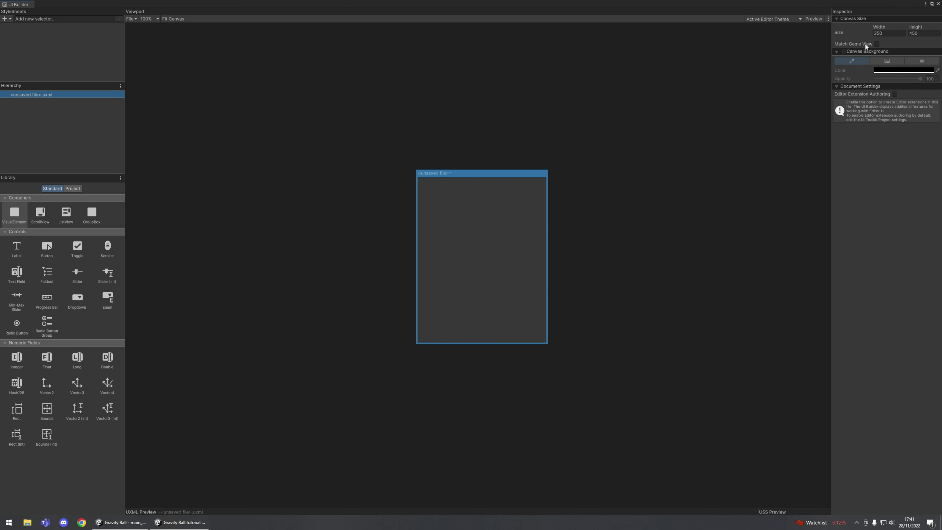
- Make the UI canvas match the Game view resolution and fit the whole canvas in the viewport at 50% zoom
{"action": "left_click", "coordinate": [877, 44]}
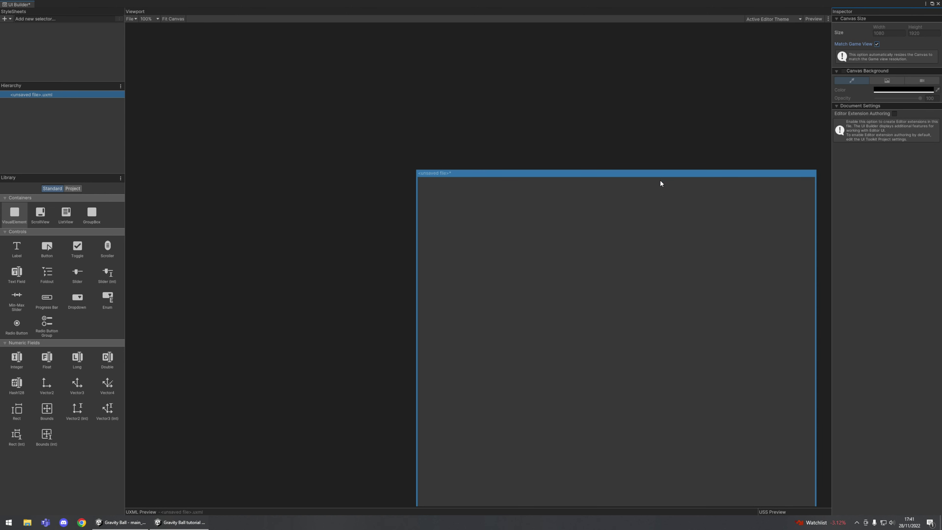
{"action": "middle_click_drag", "start_coordinate": [657, 171], "coordinate": [538, 60]}
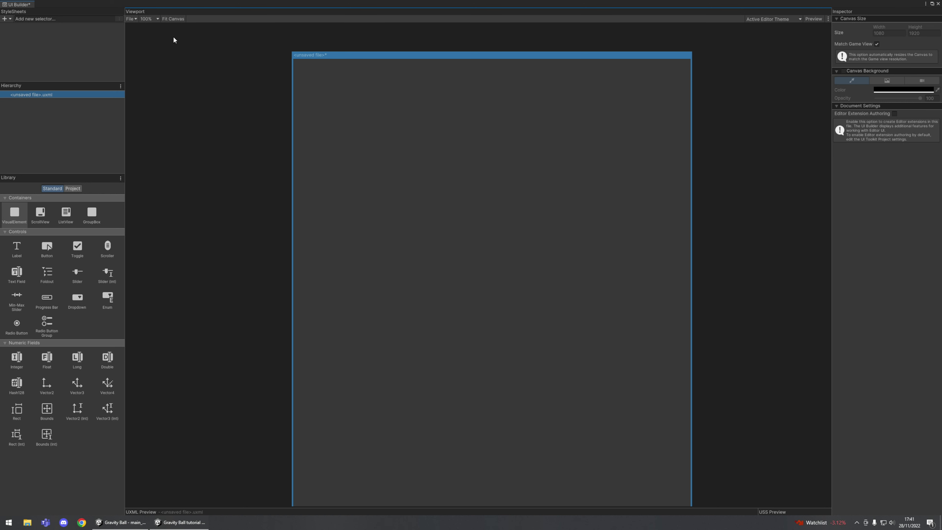
{"action": "left_click", "coordinate": [175, 20]}
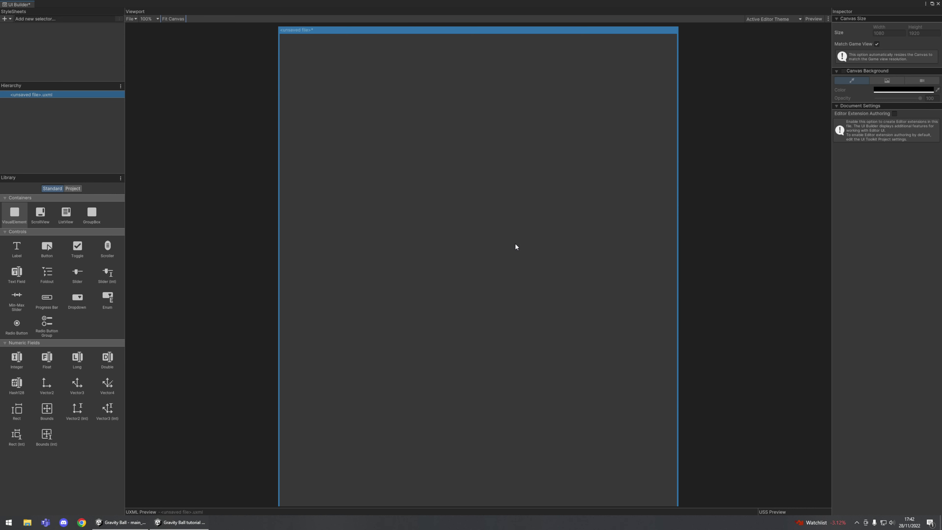
{"action": "scroll", "coordinate": [511, 247], "scroll_direction": "down", "scroll_amount": 1}
{"action": "middle_click_drag", "start_coordinate": [519, 276], "coordinate": [501, 221]}
{"action": "scroll", "coordinate": [508, 185], "scroll_direction": "down", "scroll_amount": 1}
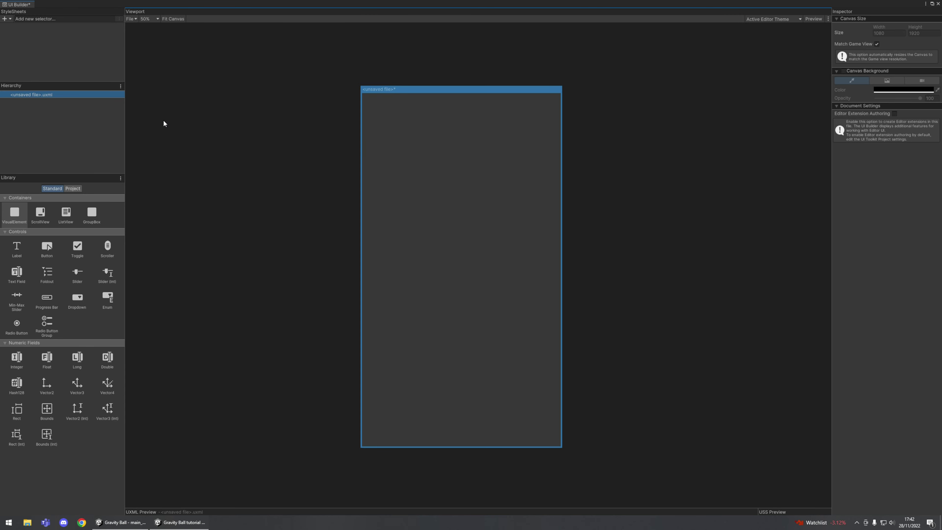
- Start saving the UXML document and create and open a new folder named UI inside Assets
{"action": "key", "text": "ctrl+s"}
{"action": "left_click_drag", "start_coordinate": [170, 25], "coordinate": [392, 107]}
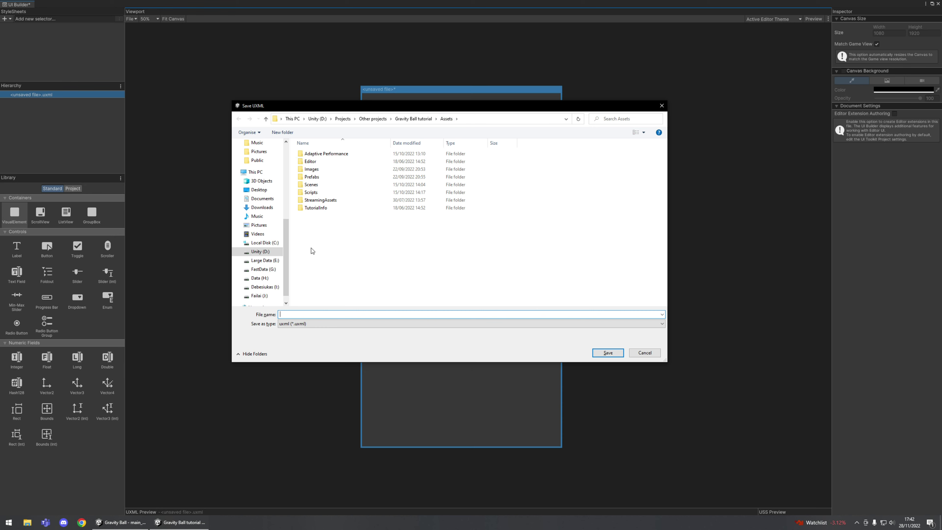
{"action": "right_click", "coordinate": [314, 240]}
{"action": "mouse_move", "coordinate": [367, 341]}
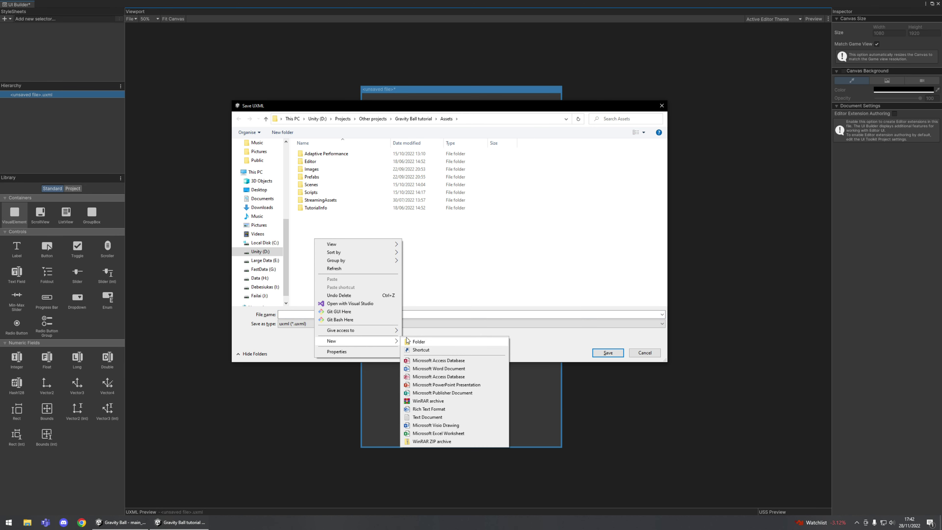
{"action": "left_click", "coordinate": [419, 342]}
{"action": "type", "text": "UI"}
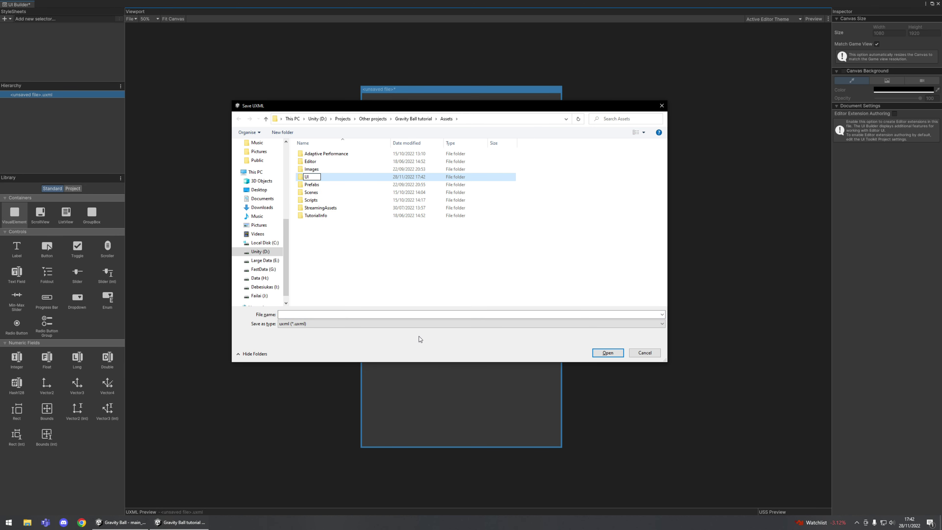
{"action": "key", "text": "Return"}
{"action": "key", "text": "Return"}
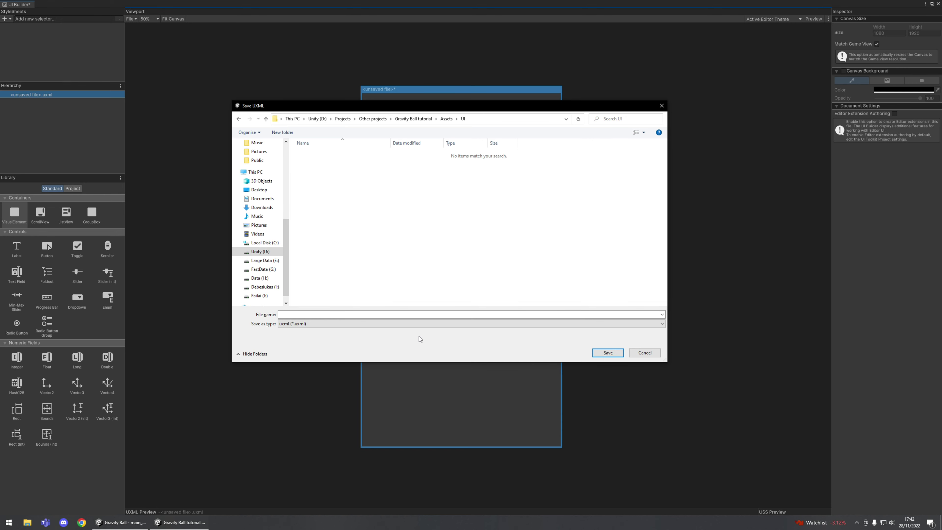
- Create a folder named Main Menu inside the UI folder and open it
{"action": "right_click", "coordinate": [326, 197]}
{"action": "mouse_move", "coordinate": [358, 298]}
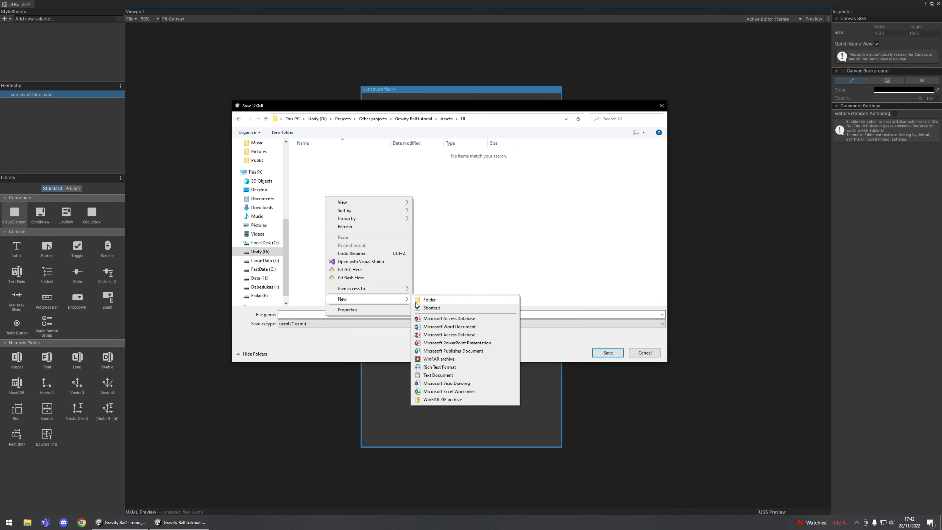
{"action": "left_click", "coordinate": [423, 299]}
{"action": "type", "text": "Mai"}
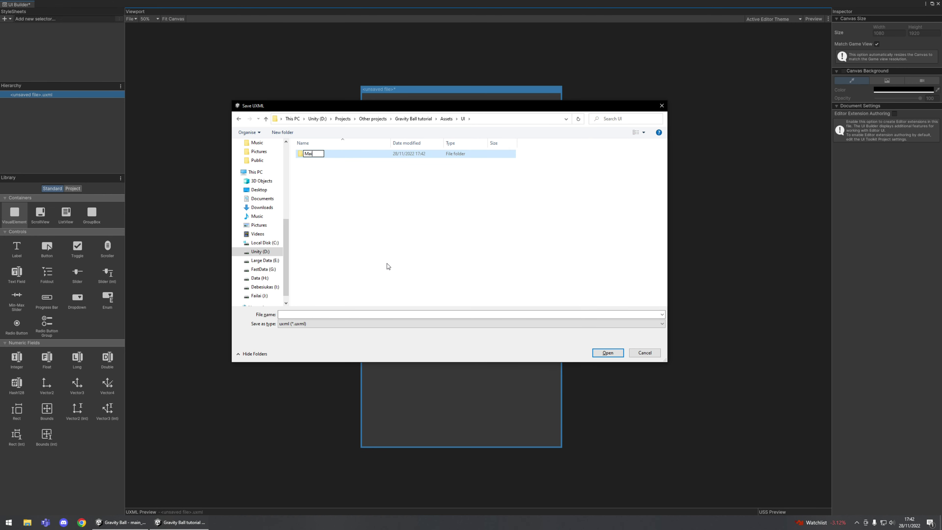
{"action": "type", "text": "n Menu"}
{"action": "left_click", "coordinate": [391, 260]}
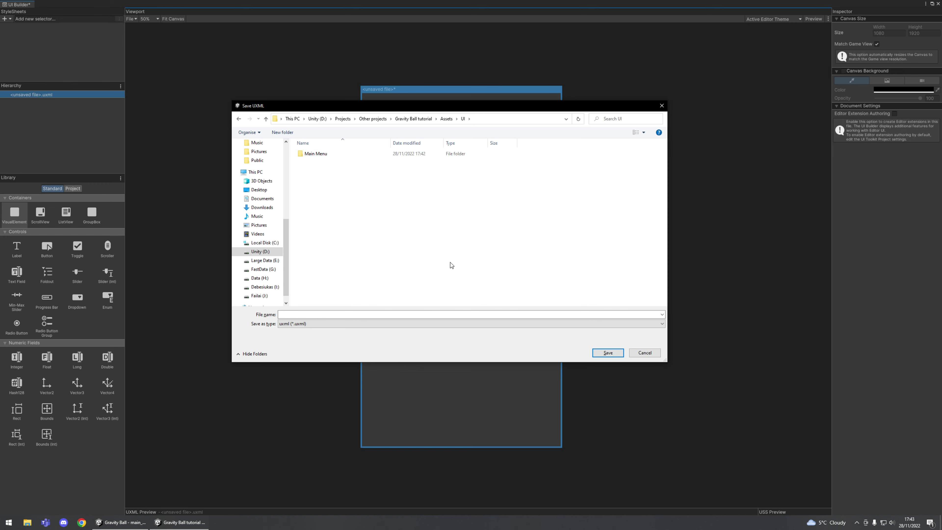
{"action": "double_click", "coordinate": [311, 154]}
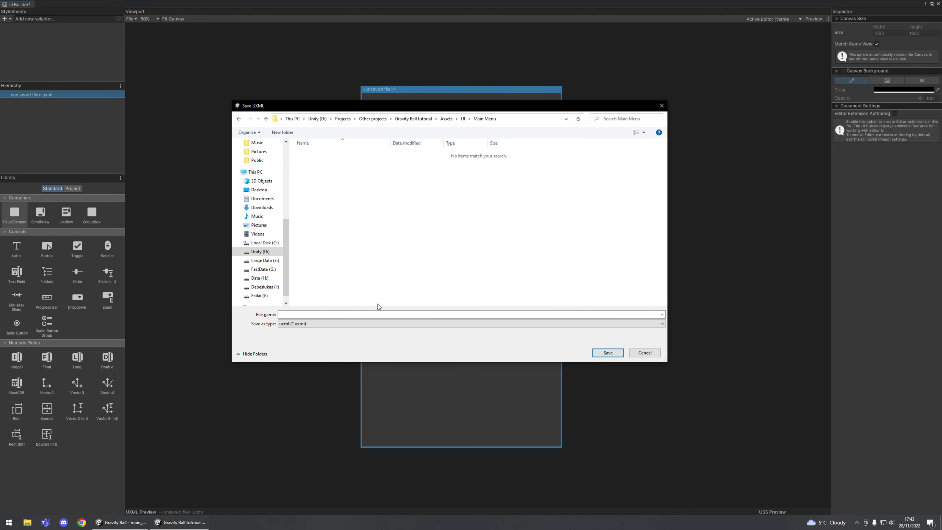
- Save the UXML document in the Main Menu folder as MainMeniuUI
{"action": "left_click", "coordinate": [322, 313]}
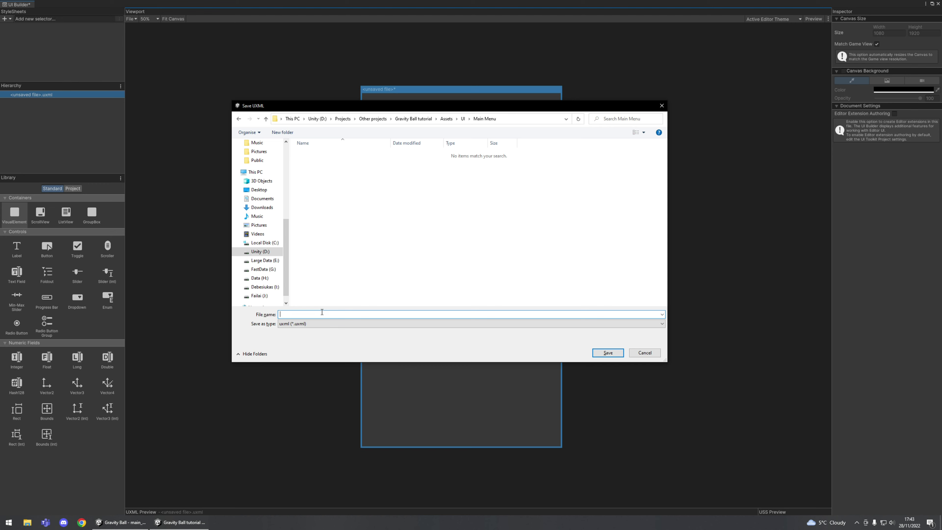
{"action": "type", "text": "MainMeniuUI"}
{"action": "key", "text": "Return"}
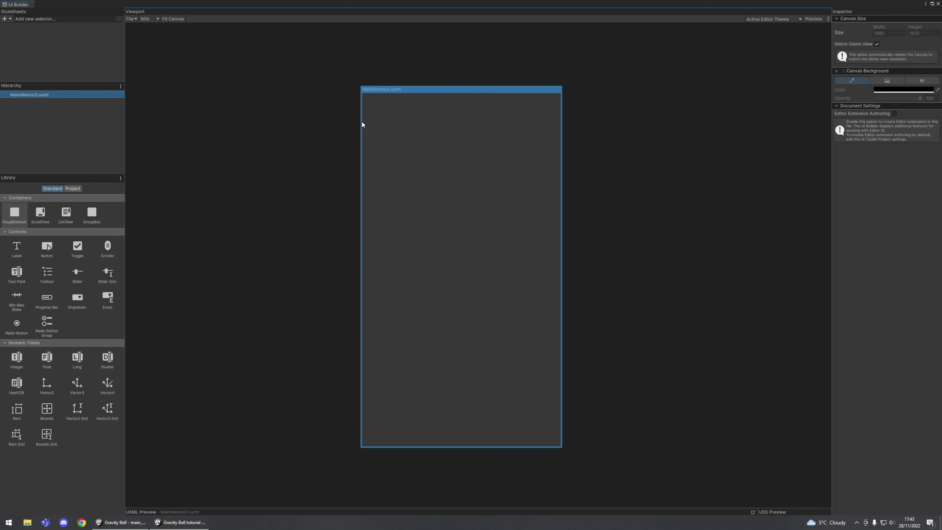
- Add four VisualElement containers directly under the MainMeniuUI.uxml root
{"action": "left_click", "coordinate": [14, 218]}
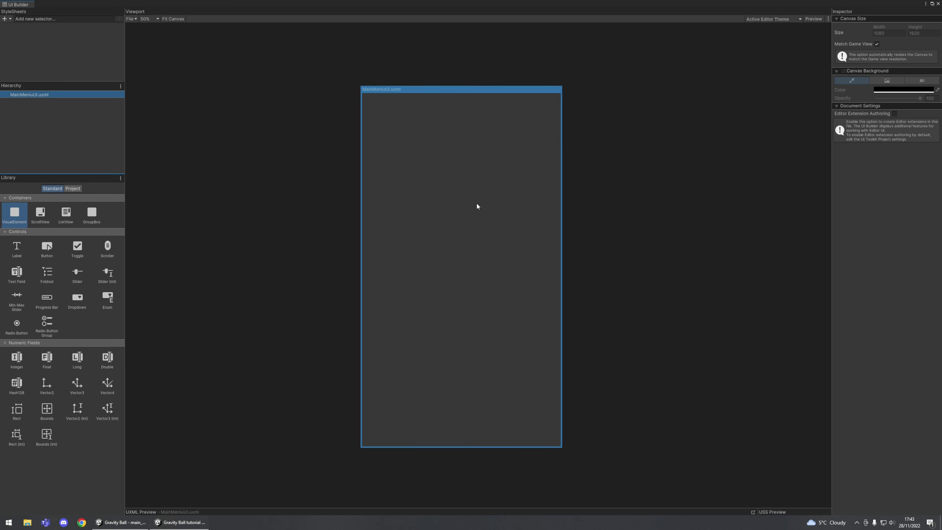
{"action": "left_click_drag", "start_coordinate": [15, 214], "coordinate": [26, 97]}
{"action": "left_click_drag", "start_coordinate": [10, 220], "coordinate": [35, 98]}
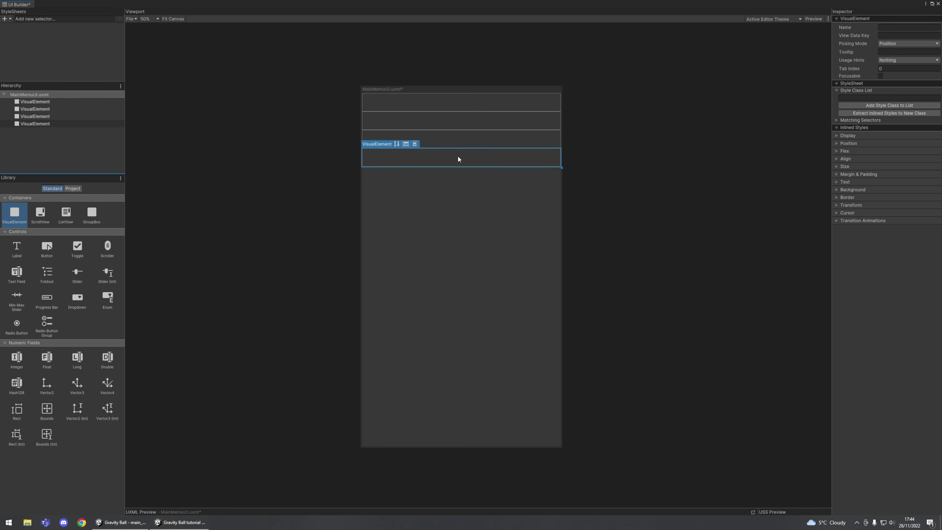
- Rename the first VisualElement in the hierarchy to title
{"action": "left_click", "coordinate": [393, 105]}
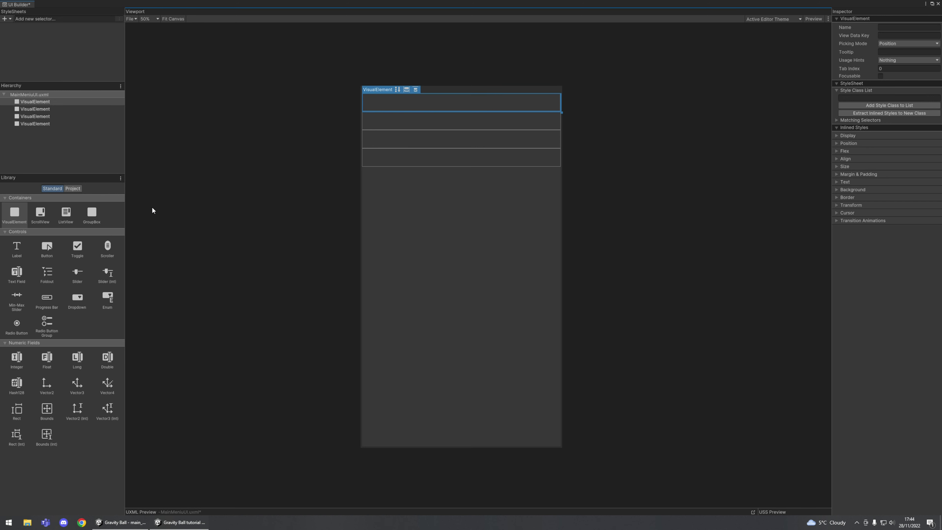
{"action": "double_click", "coordinate": [37, 101]}
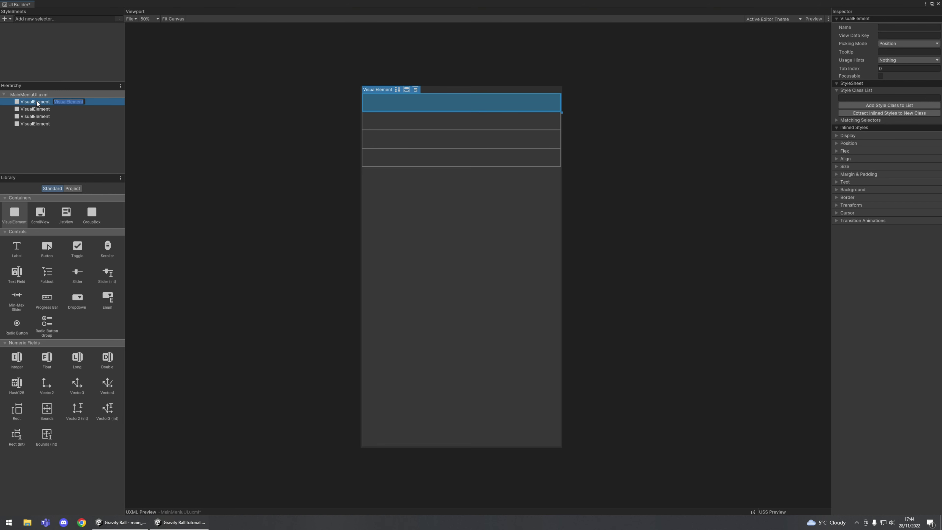
{"action": "type", "text": "Ti"}
{"action": "type", "text": "tle"}
{"action": "key", "text": "Return"}
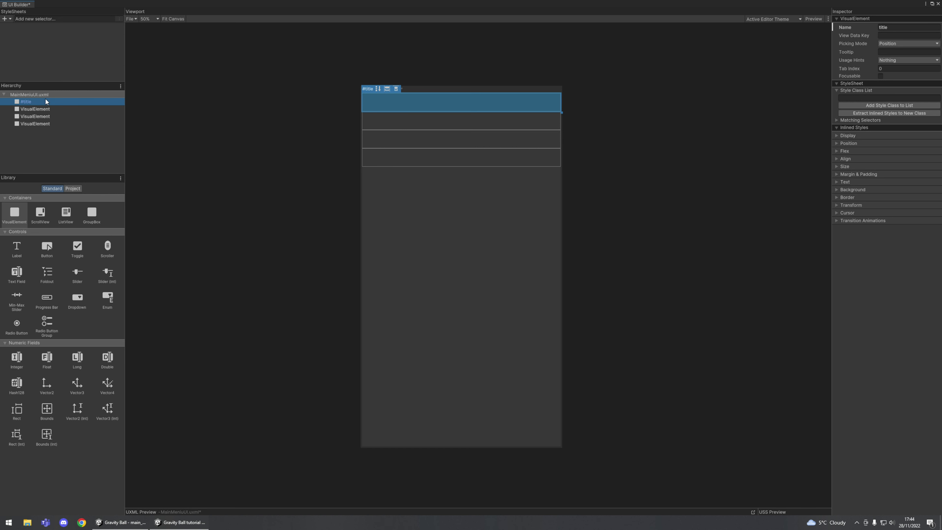
- Rename the second VisualElement in the hierarchy to options and clear the selection
{"action": "double_click", "coordinate": [44, 109]}
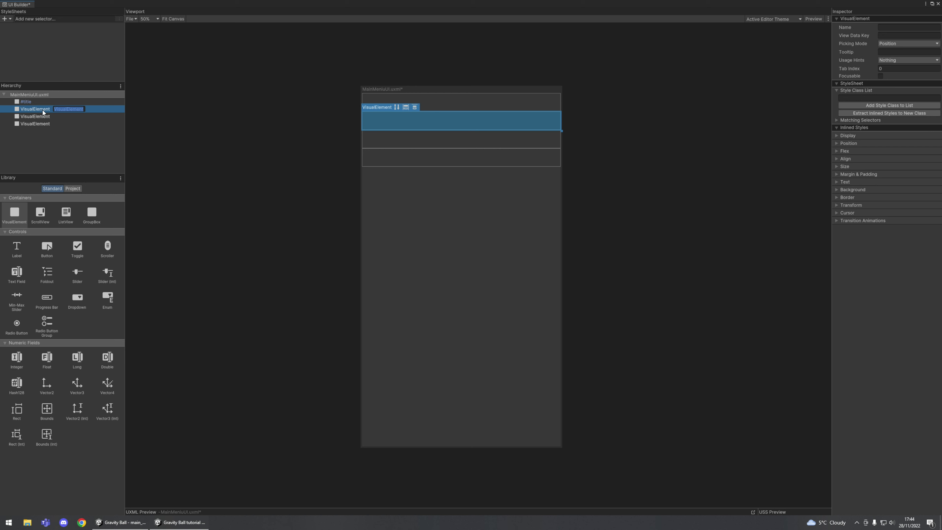
{"action": "type", "text": "options"}
{"action": "key", "text": "Return"}
{"action": "left_click", "coordinate": [75, 145]}
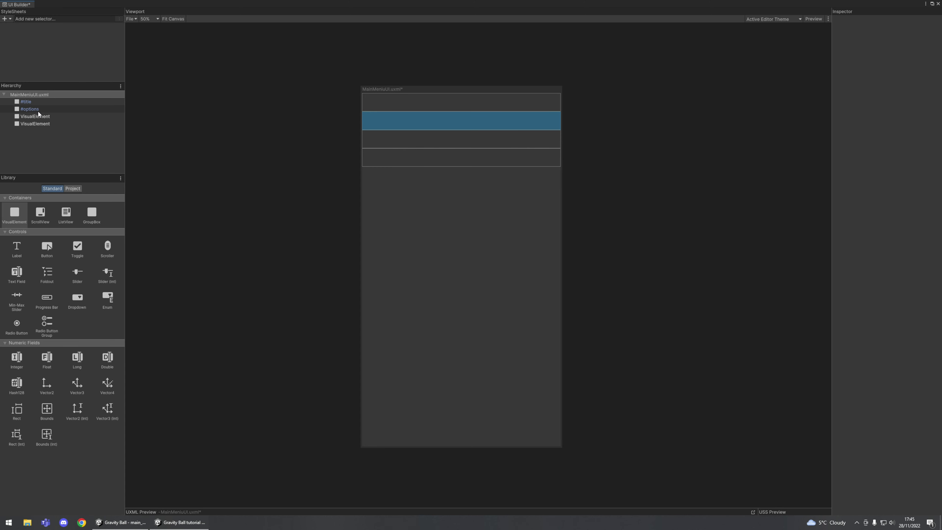
- Rename the third container, still called VisualElement, to highscore
{"action": "left_click", "coordinate": [43, 119]}
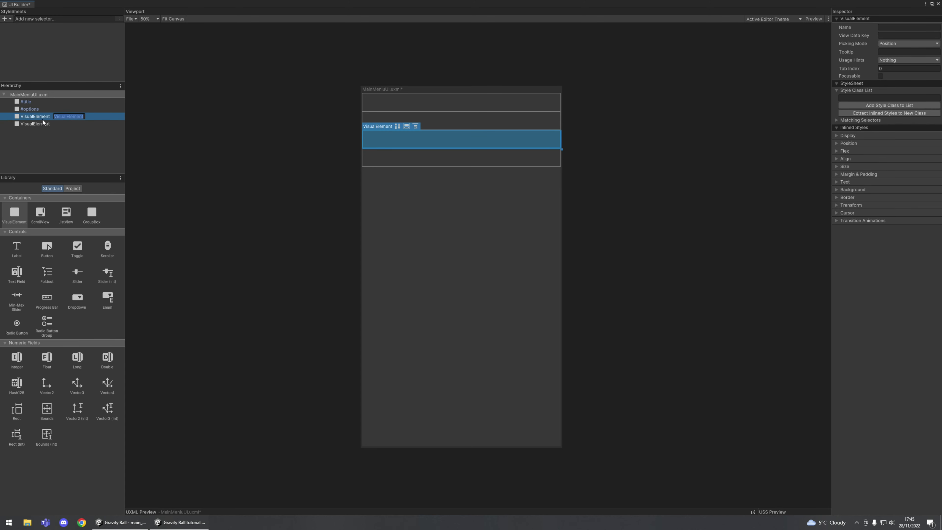
{"action": "type", "text": "highscore"}
{"action": "key", "text": "Return"}
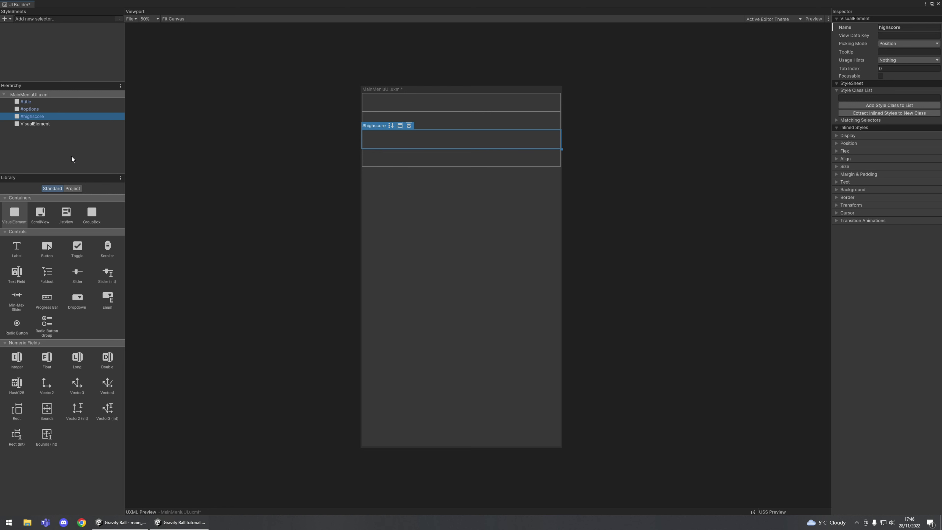
- Rename the last VisualElement in the hierarchy to ads, clear the selection and save the document
{"action": "left_click", "coordinate": [36, 121]}
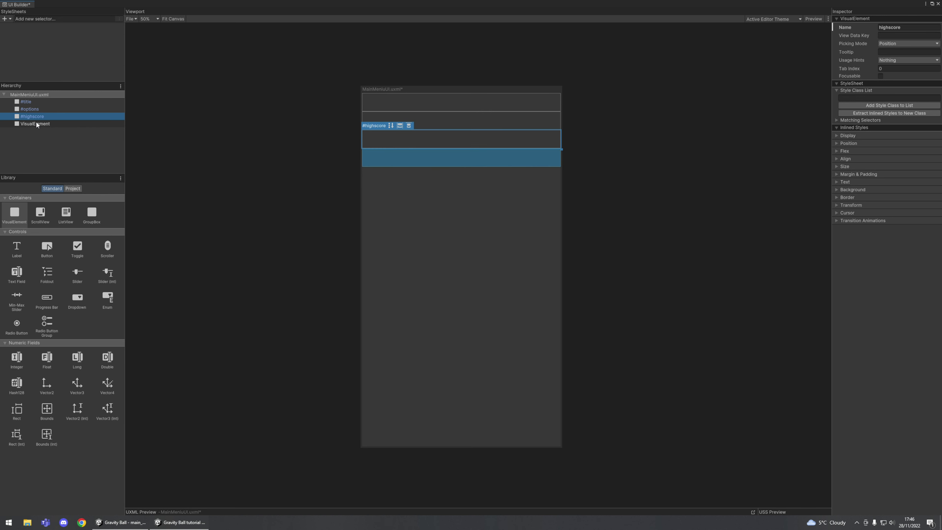
{"action": "left_click", "coordinate": [37, 124]}
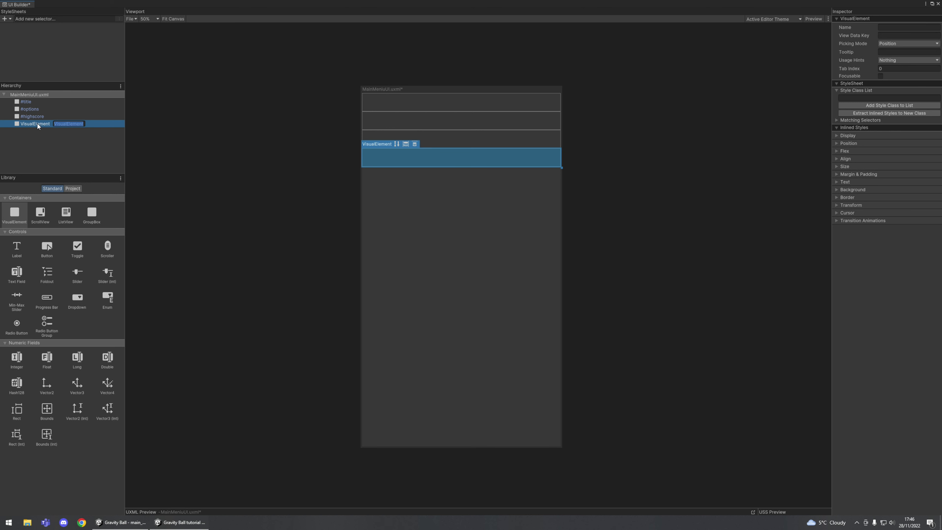
{"action": "type", "text": "ads"}
{"action": "key", "text": "Return"}
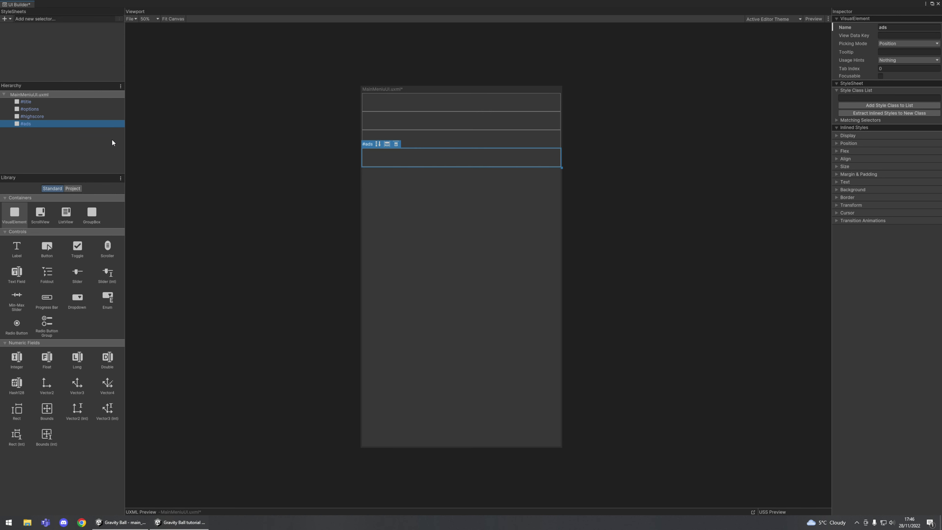
{"action": "left_click", "coordinate": [208, 175]}
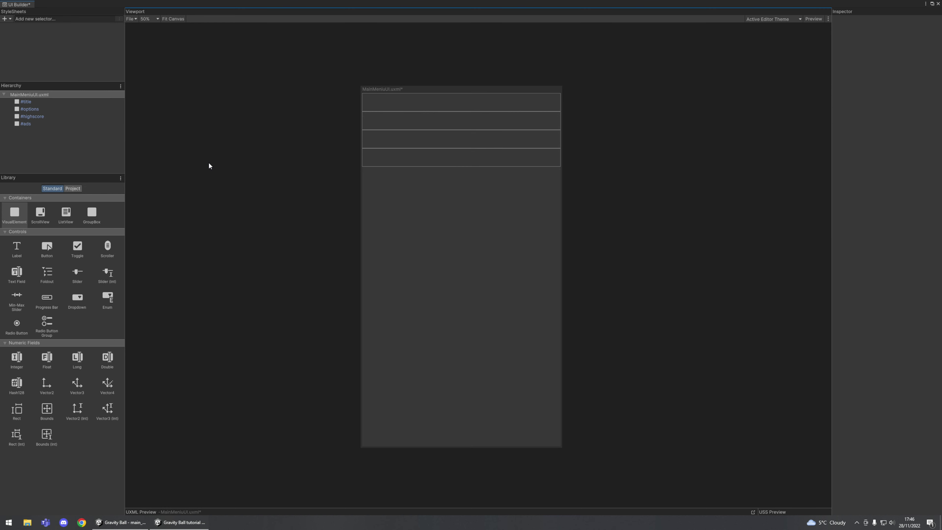
{"action": "key", "text": "ctrl+s"}
- Select the root document and each of the four containers in turn to examine their placement on the canvas
{"action": "left_click", "coordinate": [37, 122]}
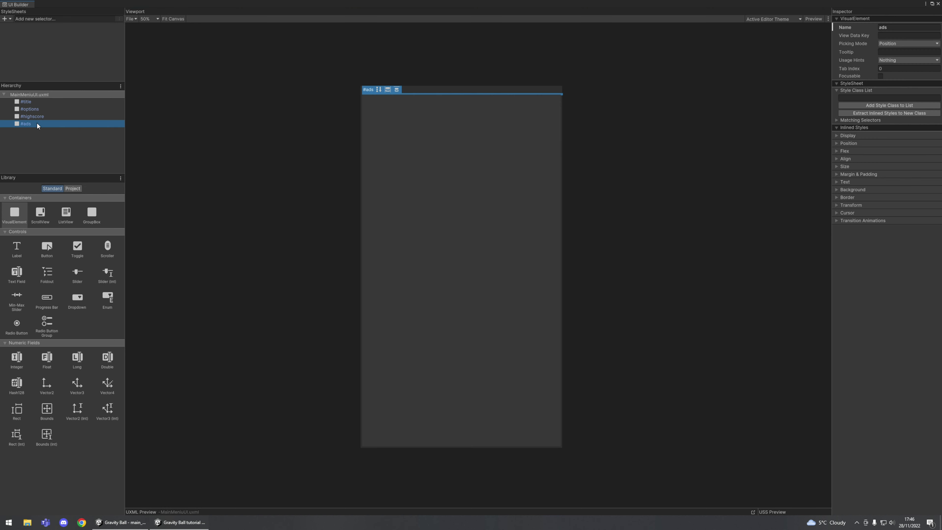
{"action": "left_click", "coordinate": [35, 93]}
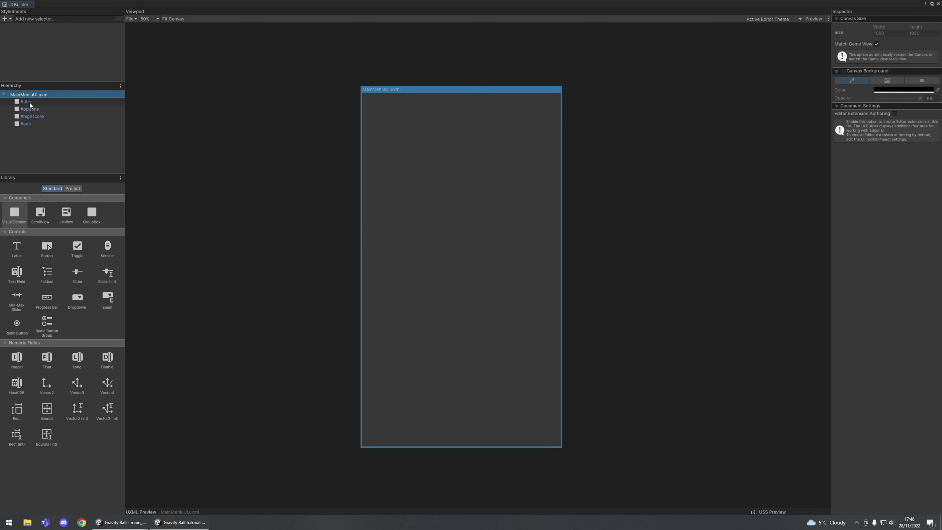
{"action": "left_click", "coordinate": [30, 102]}
{"action": "left_click", "coordinate": [32, 108]}
{"action": "left_click", "coordinate": [37, 115]}
{"action": "left_click", "coordinate": [30, 125]}
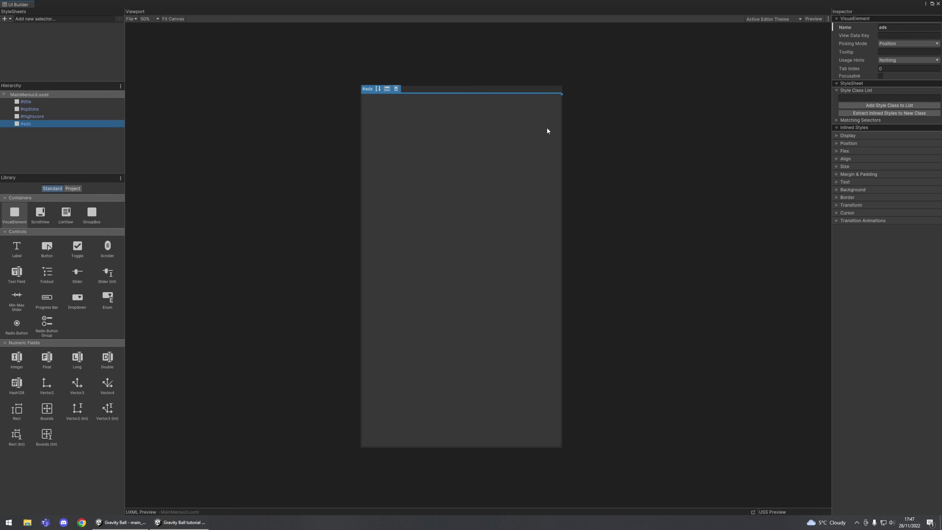
{"action": "left_click", "coordinate": [100, 141]}
- Set the title container's Flex Grow to 1
{"action": "left_click", "coordinate": [26, 102]}
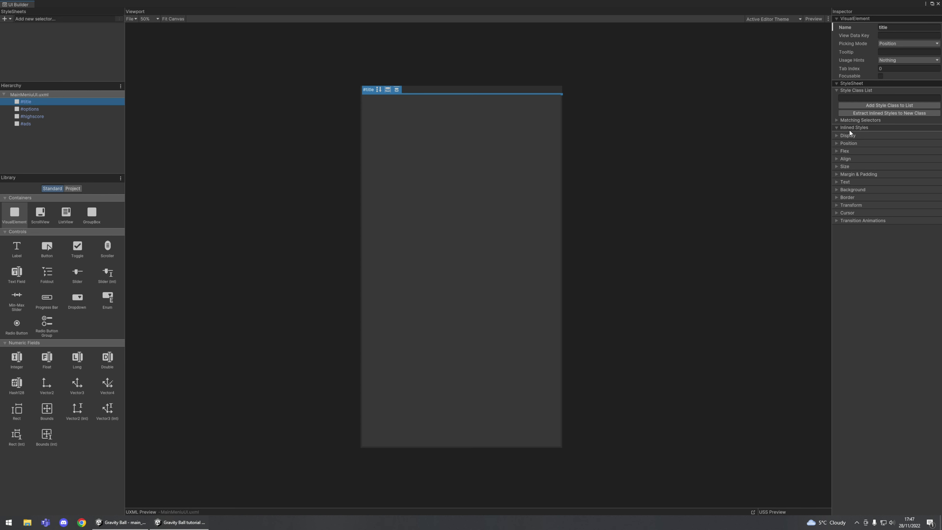
{"action": "left_click", "coordinate": [840, 151]}
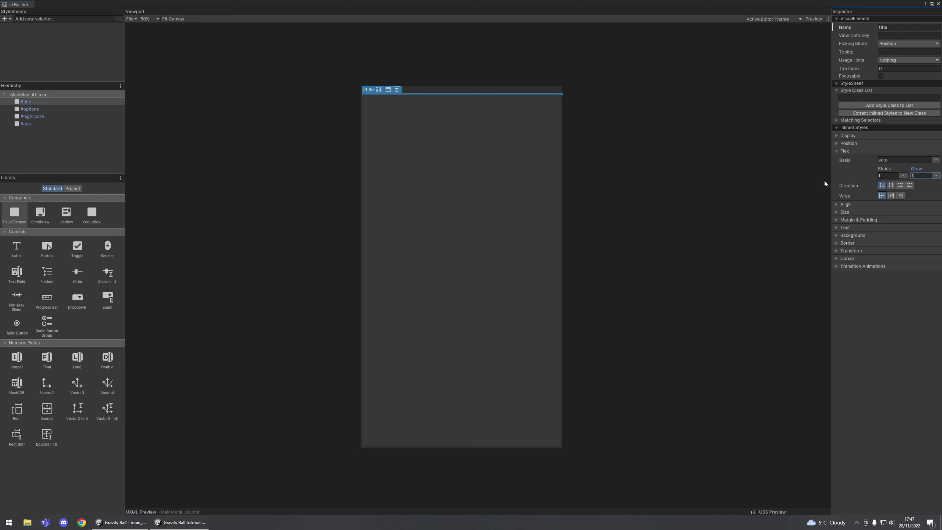
{"action": "left_click", "coordinate": [901, 358]}
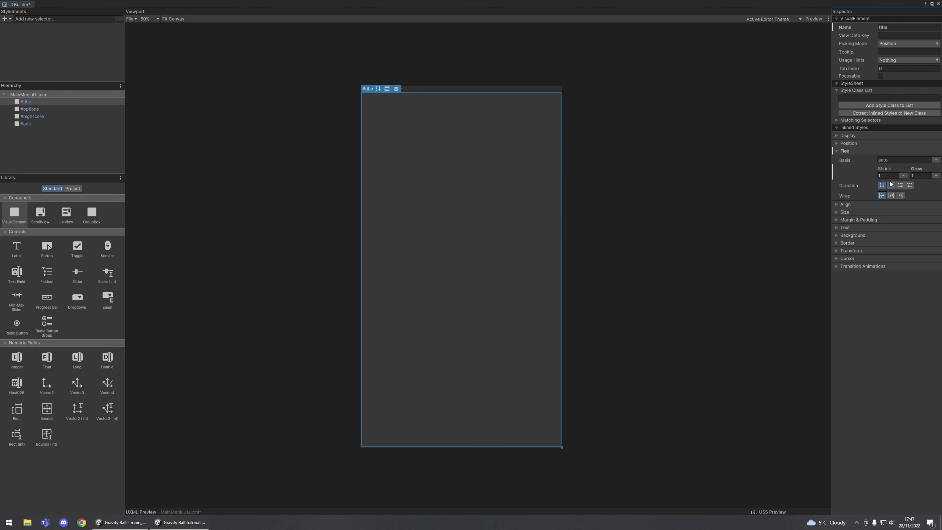
{"action": "left_click", "coordinate": [912, 175]}
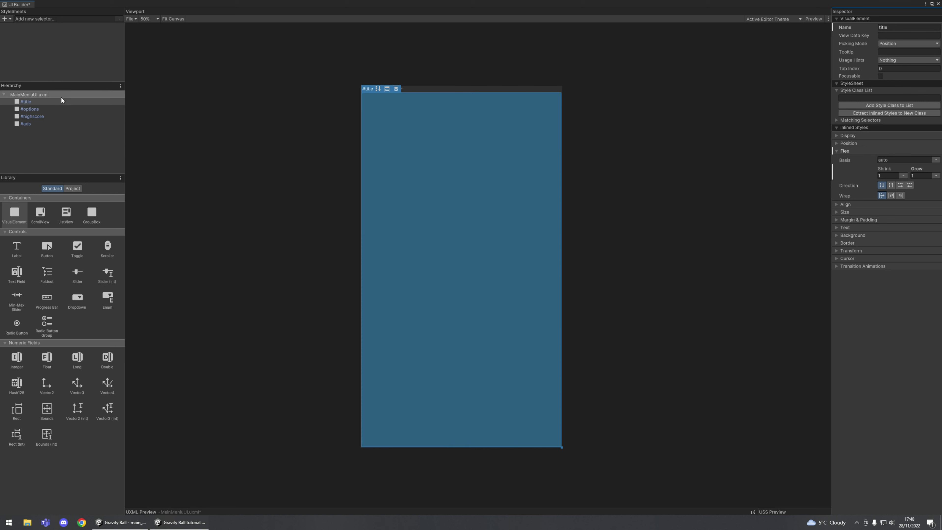
- Set the options container's Flex Grow to 1 and compare its share of the canvas with the title container's
{"action": "left_click", "coordinate": [32, 110]}
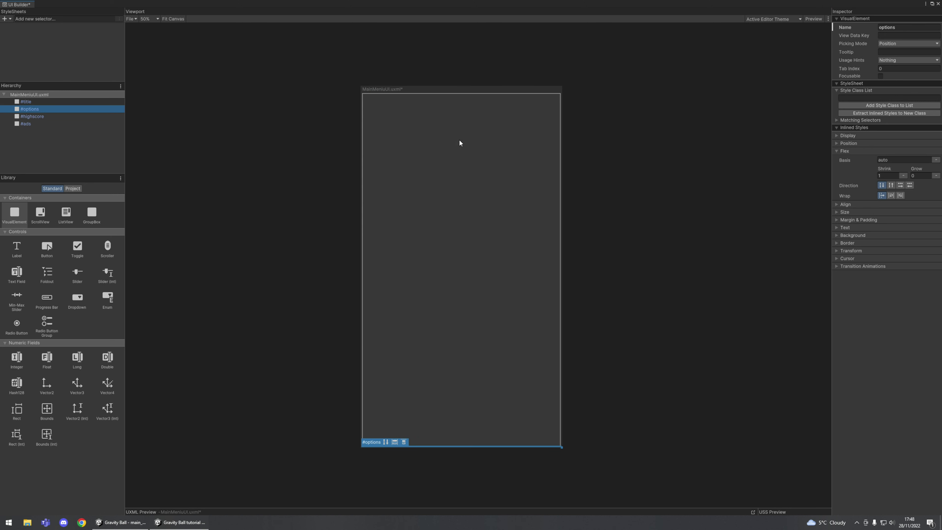
{"action": "left_click", "coordinate": [920, 176]}
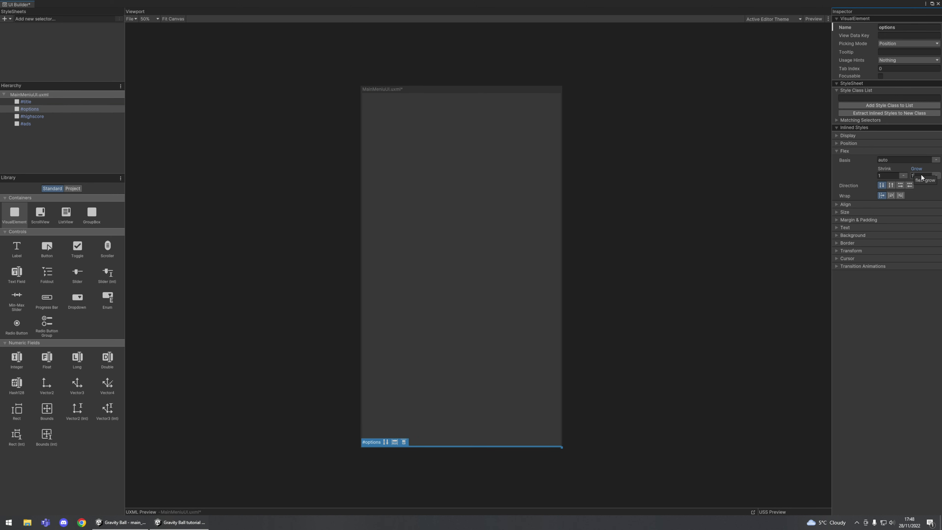
{"action": "type", "text": "1"}
{"action": "key", "text": "Return"}
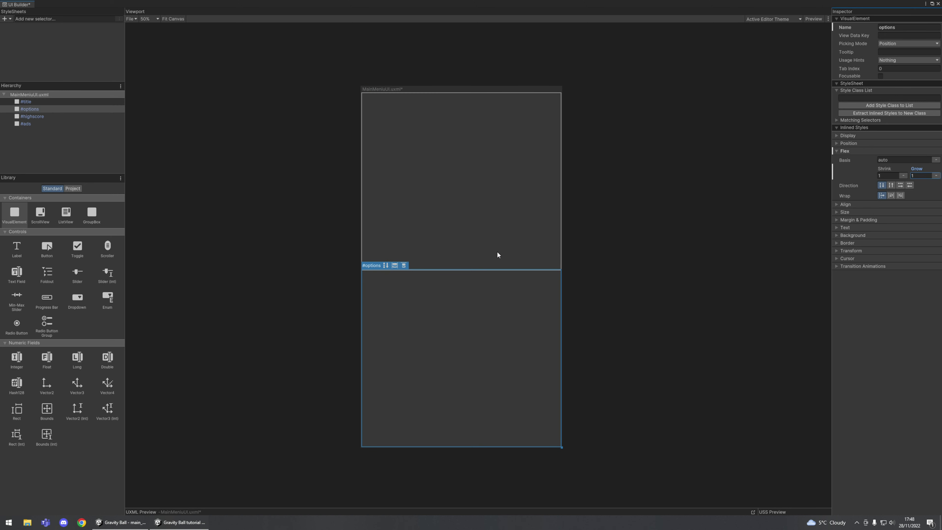
{"action": "left_click", "coordinate": [440, 207]}
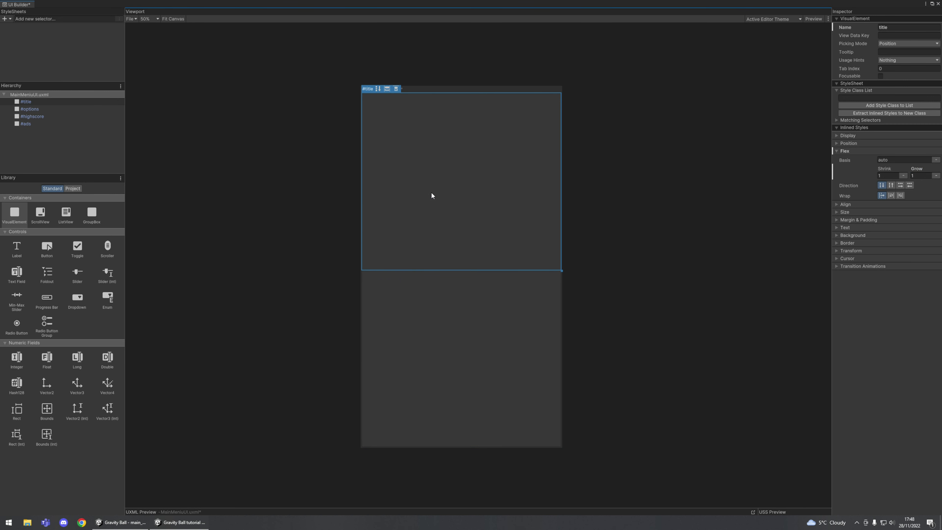
{"action": "left_click", "coordinate": [511, 319]}
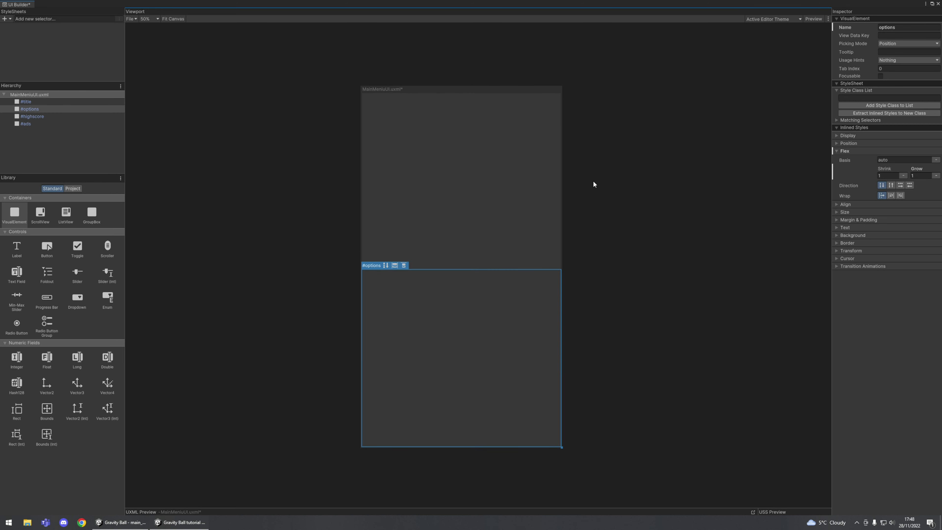
{"action": "left_click", "coordinate": [445, 210]}
{"action": "left_click", "coordinate": [482, 329]}
- Set the title container's Flex Grow to 2 and compare its area with the options container
{"action": "left_click", "coordinate": [461, 176]}
{"action": "left_click", "coordinate": [921, 176]}
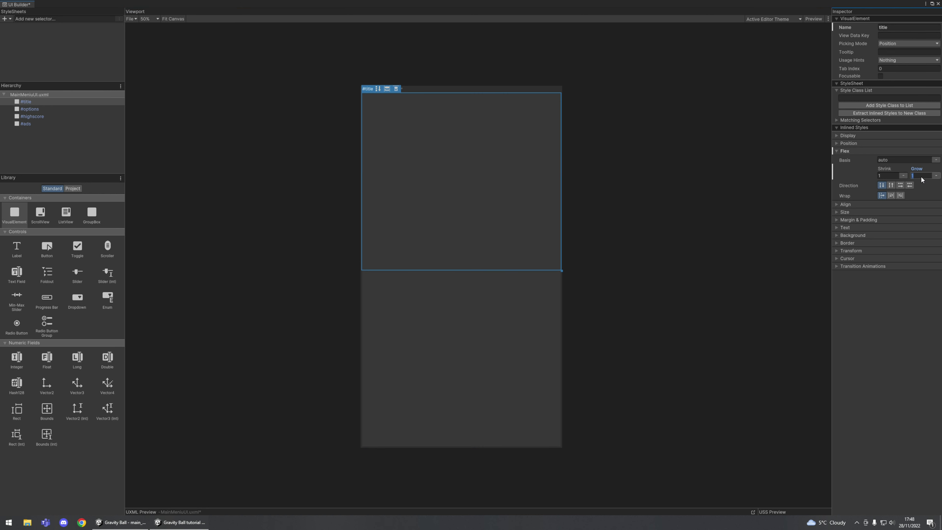
{"action": "left_click", "coordinate": [481, 351]}
{"action": "left_click", "coordinate": [508, 297]}
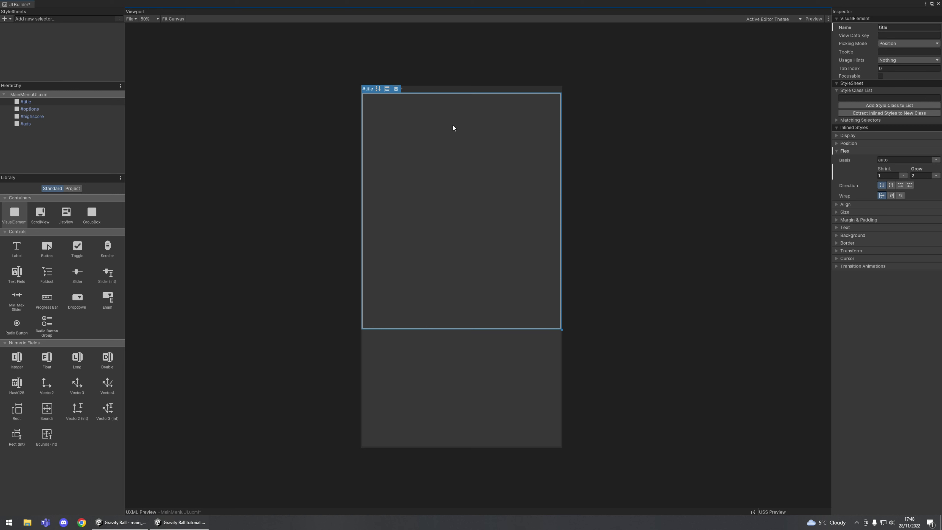
{"action": "left_click", "coordinate": [487, 386]}
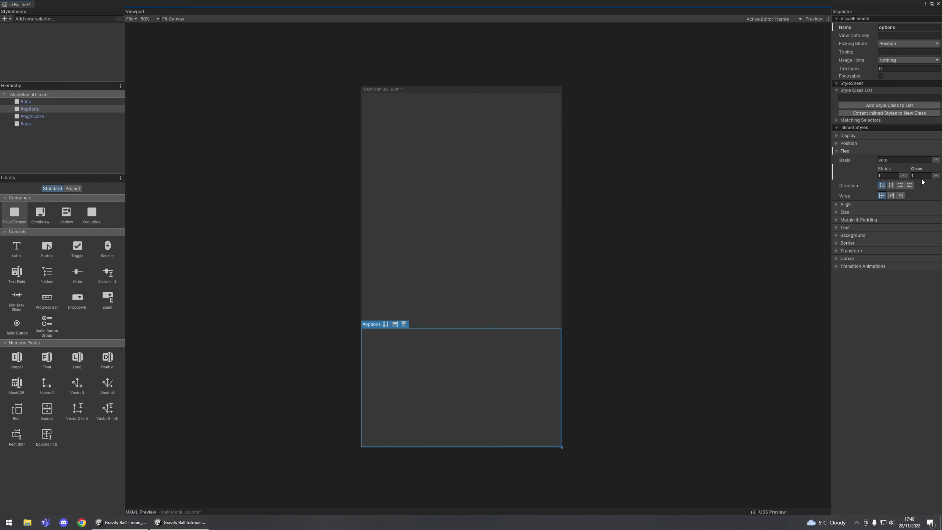
- Set the title container's Flex Grow to 3 and check how the canvas is divided among the containers
{"action": "left_click", "coordinate": [420, 225]}
{"action": "left_click", "coordinate": [923, 176]}
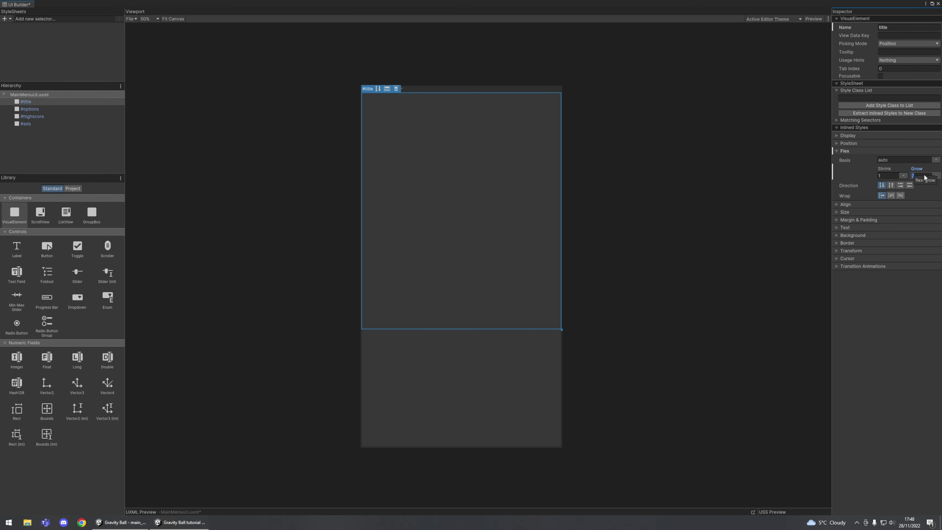
{"action": "type", "text": "3"}
{"action": "left_click", "coordinate": [455, 404]}
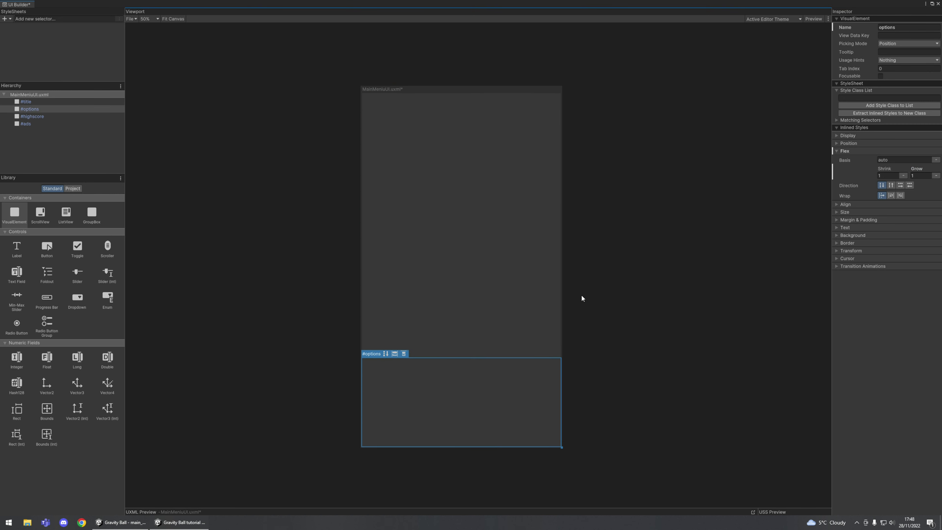
{"action": "left_click", "coordinate": [550, 276]}
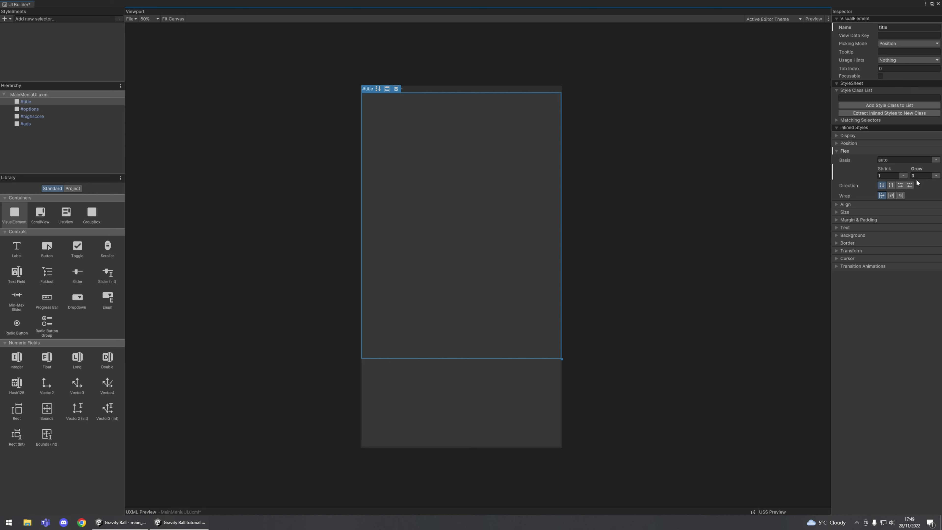
{"action": "left_click", "coordinate": [514, 409]}
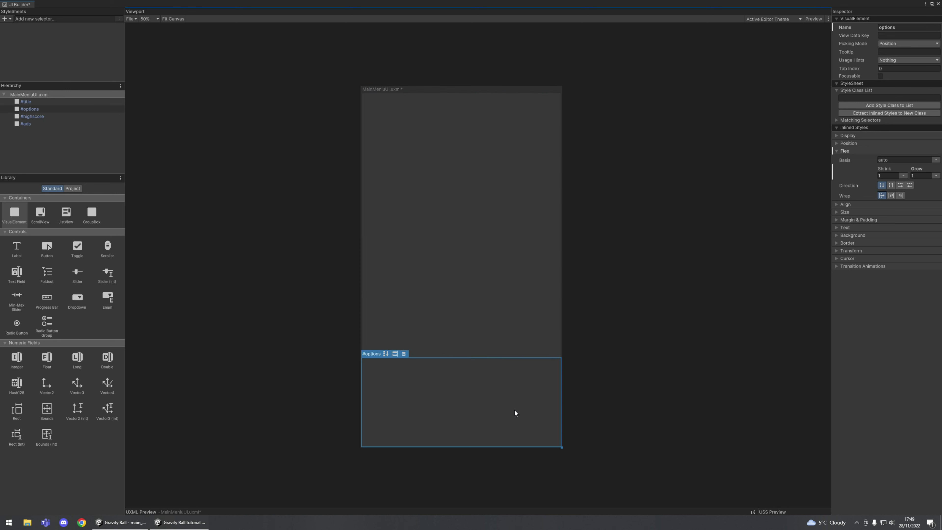
{"action": "left_click", "coordinate": [513, 260]}
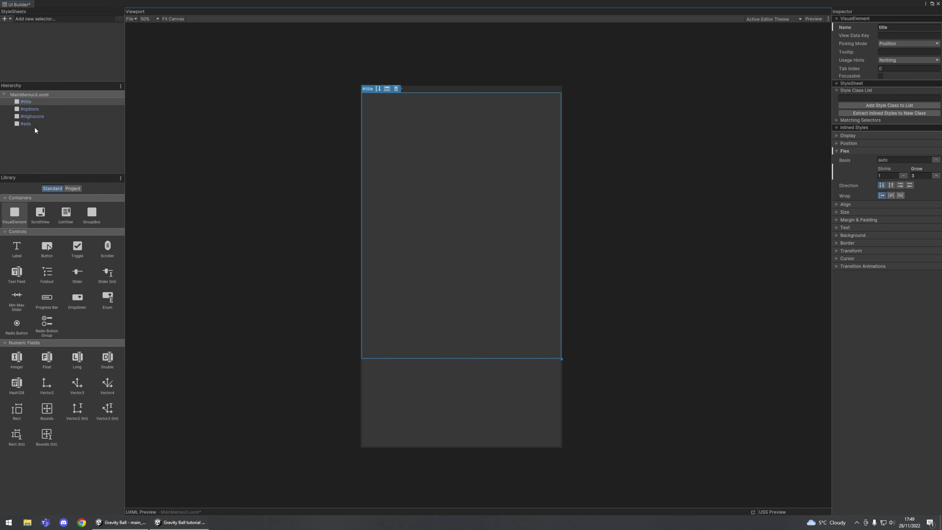
{"action": "left_click", "coordinate": [34, 123]}
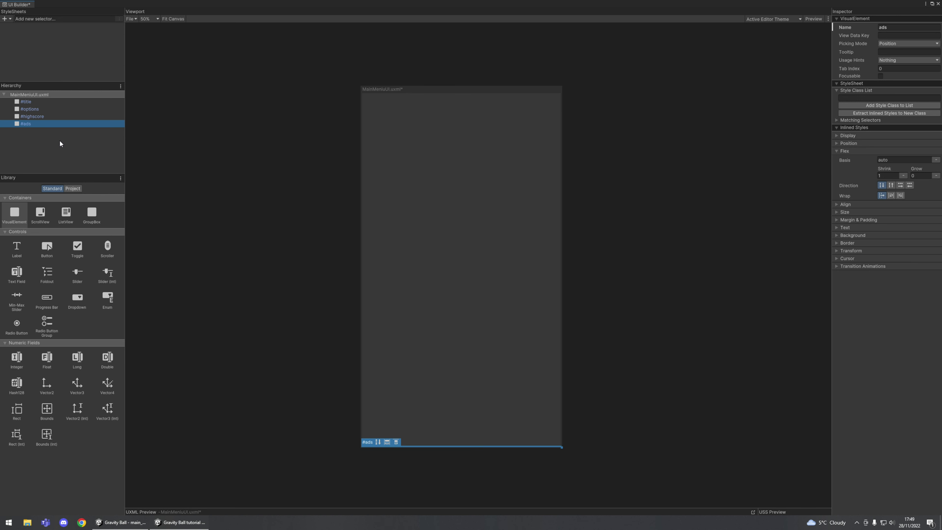
- Return the title container's Flex Grow to 1
{"action": "left_click", "coordinate": [28, 101]}
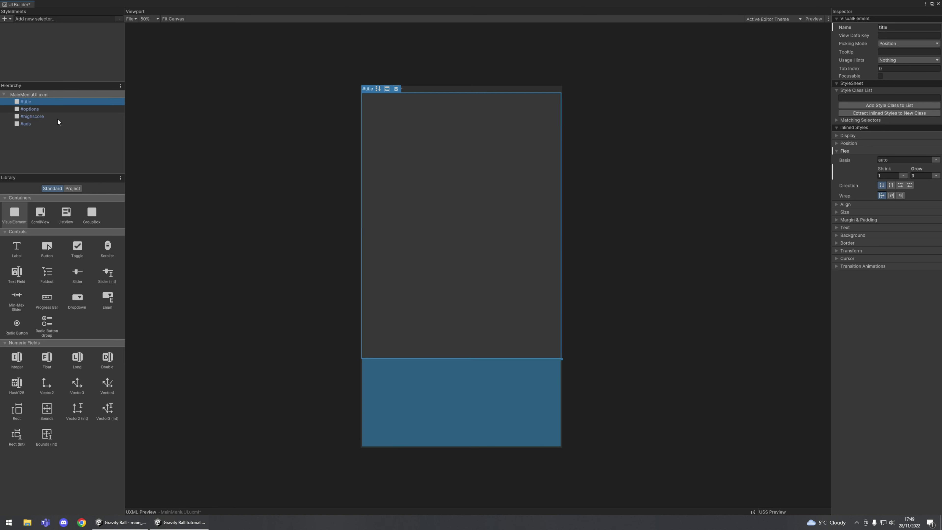
{"action": "left_click", "coordinate": [921, 176]}
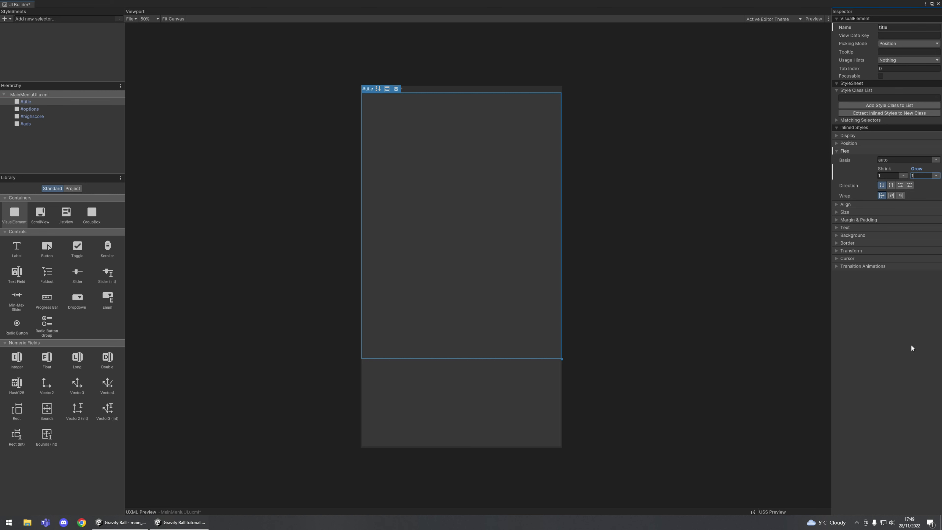
{"action": "left_click", "coordinate": [898, 314]}
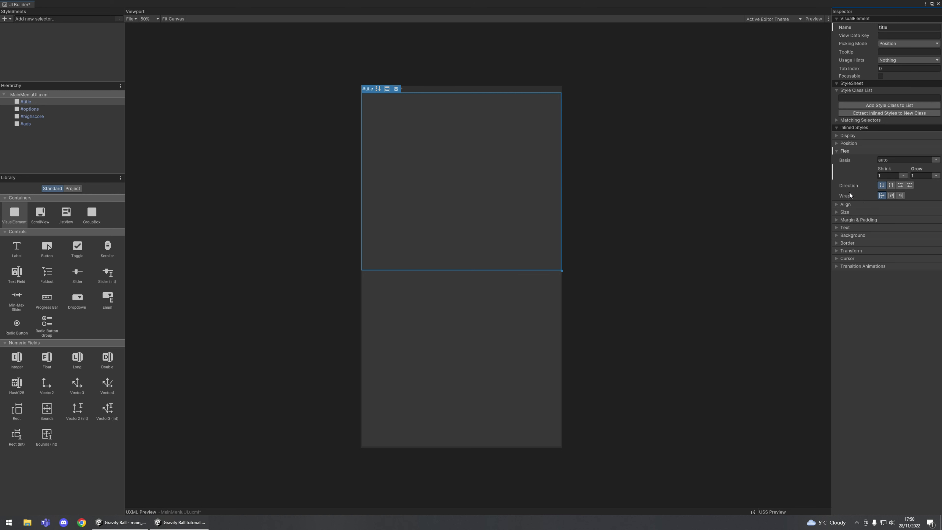
- Set the title container's height to 10%
{"action": "left_click", "coordinate": [849, 212]}
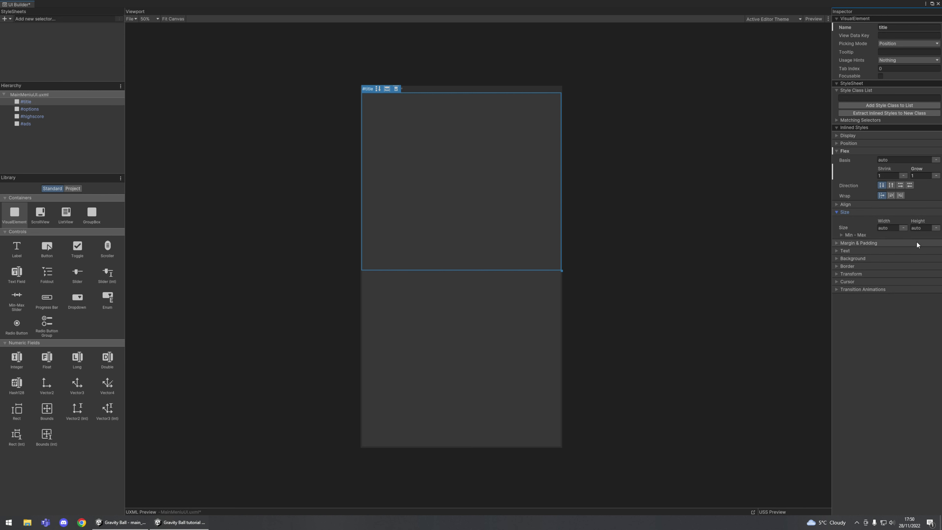
{"action": "left_click", "coordinate": [919, 227]}
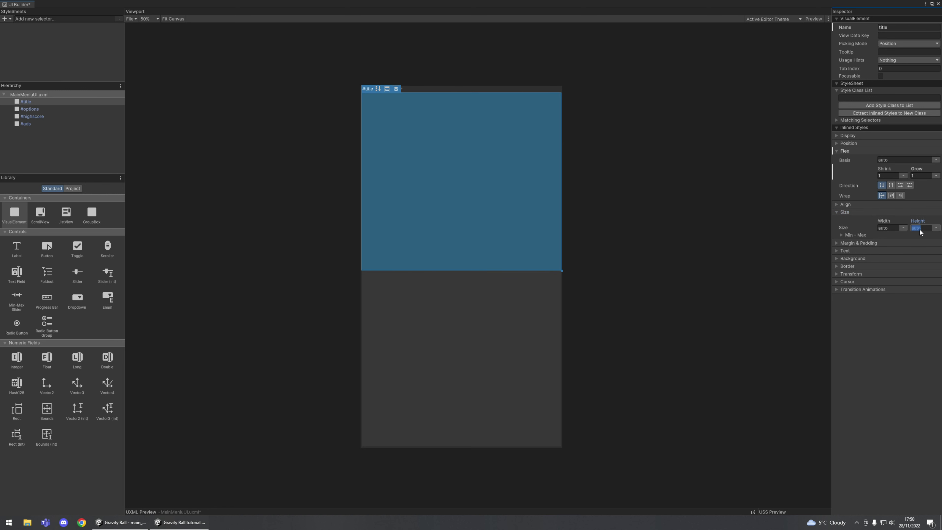
{"action": "type", "text": "10%"}
{"action": "key", "text": "Return"}
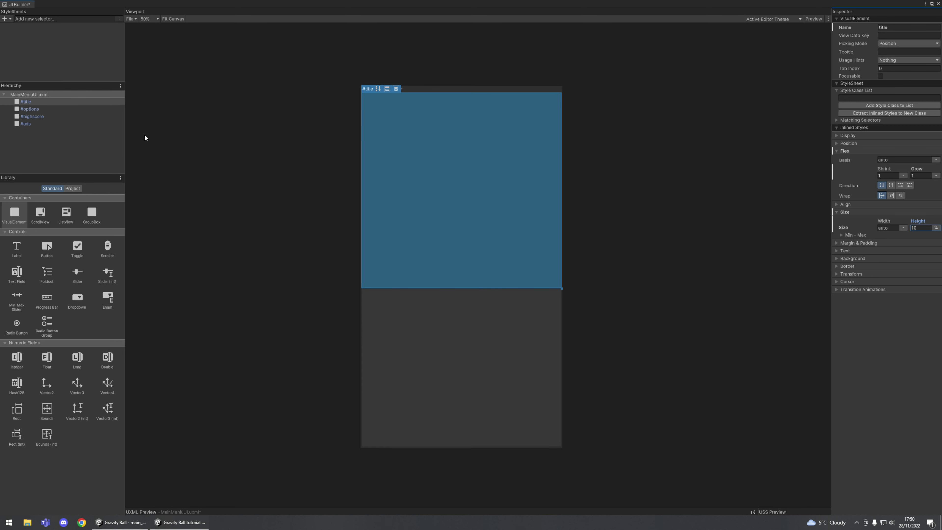
- Set the options container's height to 40%
{"action": "left_click", "coordinate": [28, 109]}
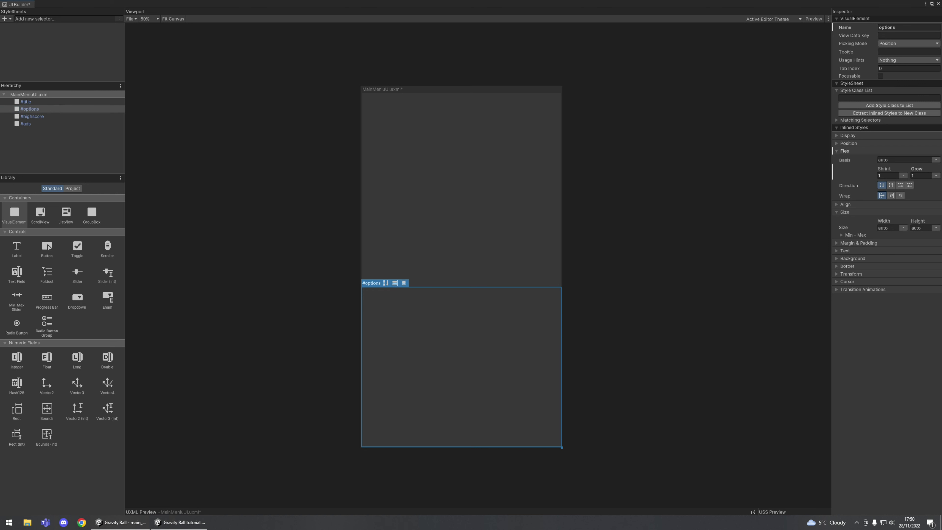
{"action": "left_click", "coordinate": [919, 228]}
{"action": "type", "text": "40"}
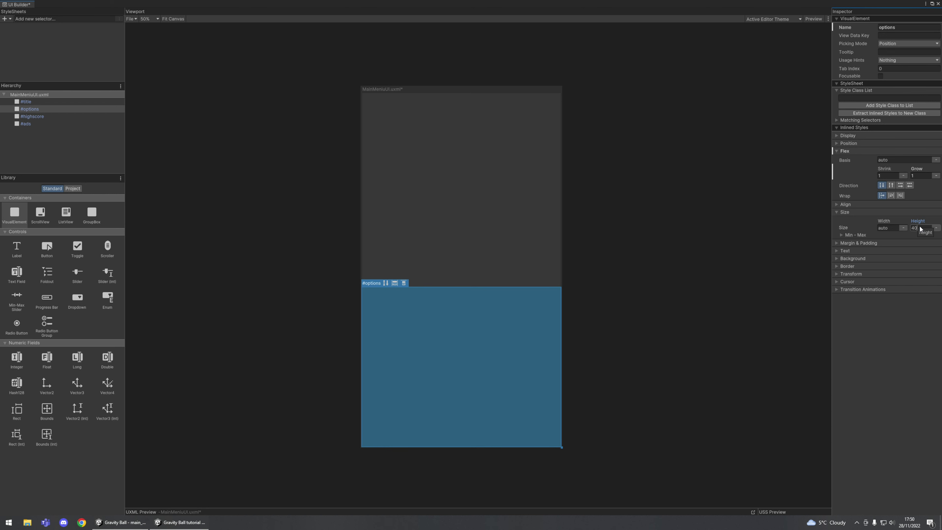
{"action": "type", "text": "%"}
{"action": "key", "text": "Return"}
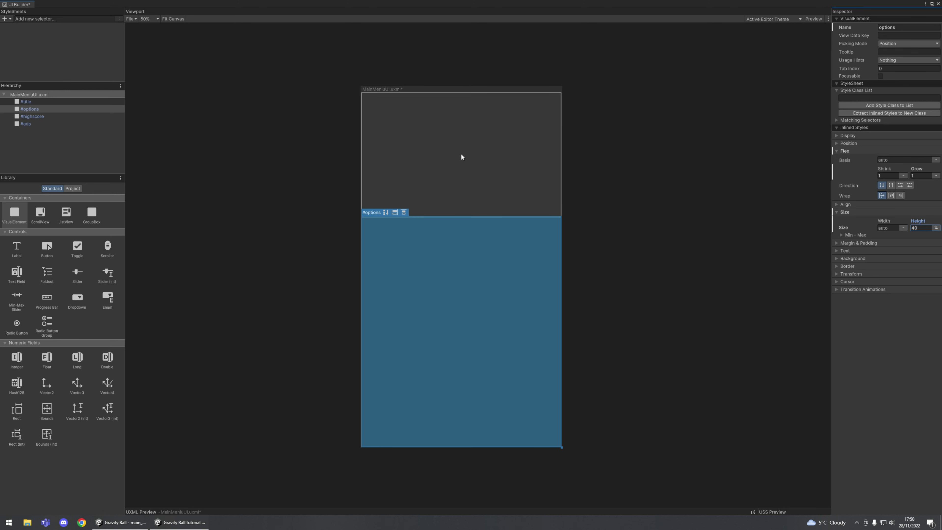
- Set the highscore container's Flex Grow to 1 and its height to 40 px
{"action": "left_click", "coordinate": [37, 117]}
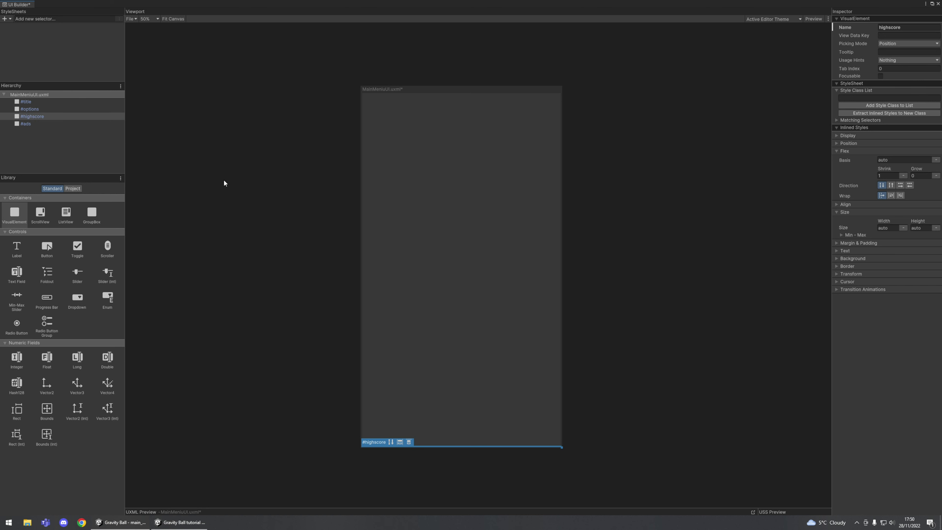
{"action": "left_click", "coordinate": [922, 175]}
{"action": "type", "text": "1"}
{"action": "left_click", "coordinate": [921, 228]}
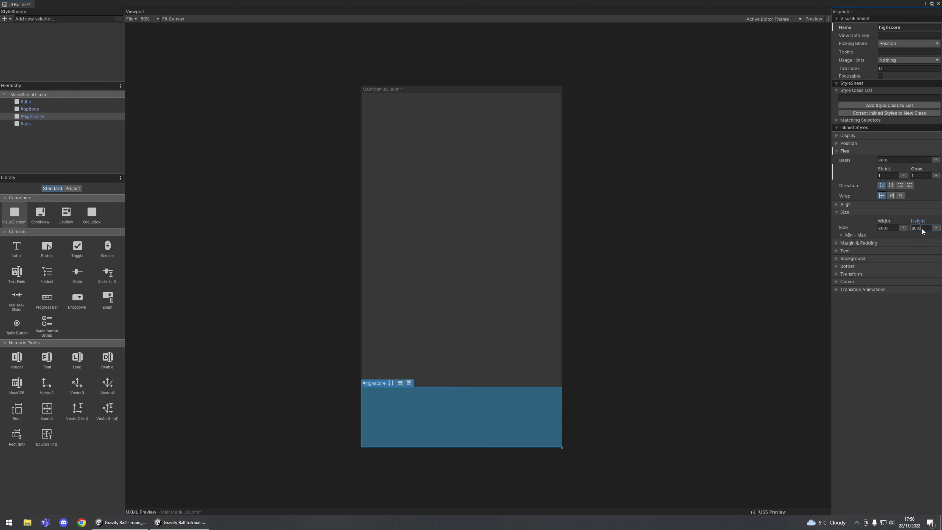
{"action": "type", "text": "40"}
{"action": "key", "text": "Return"}
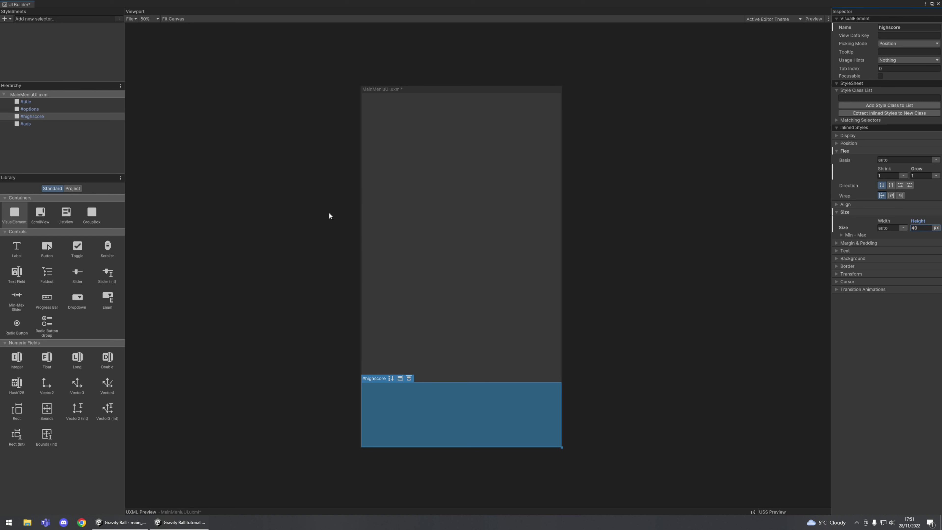
- Set the highscore container's height to 40% and compare its area with the options and title containers
{"action": "left_click", "coordinate": [482, 296]}
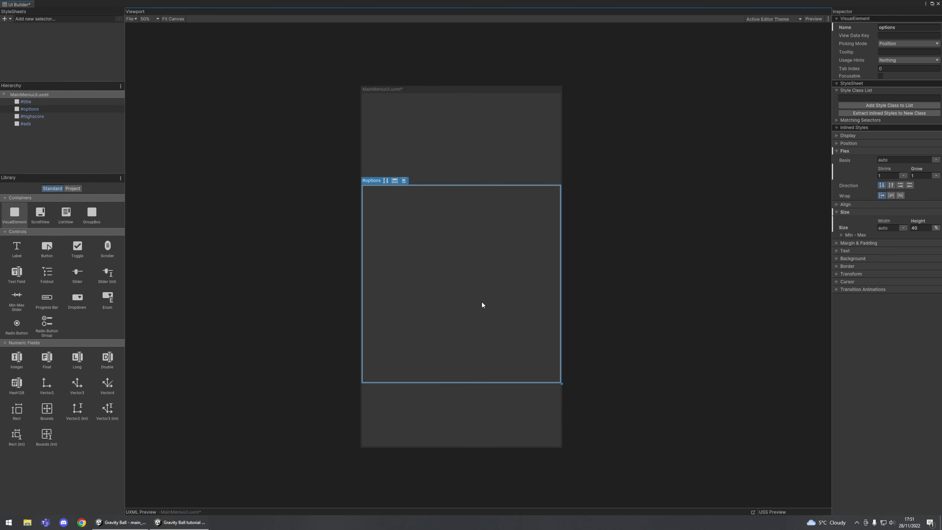
{"action": "left_click", "coordinate": [448, 171]}
{"action": "left_click", "coordinate": [469, 284]}
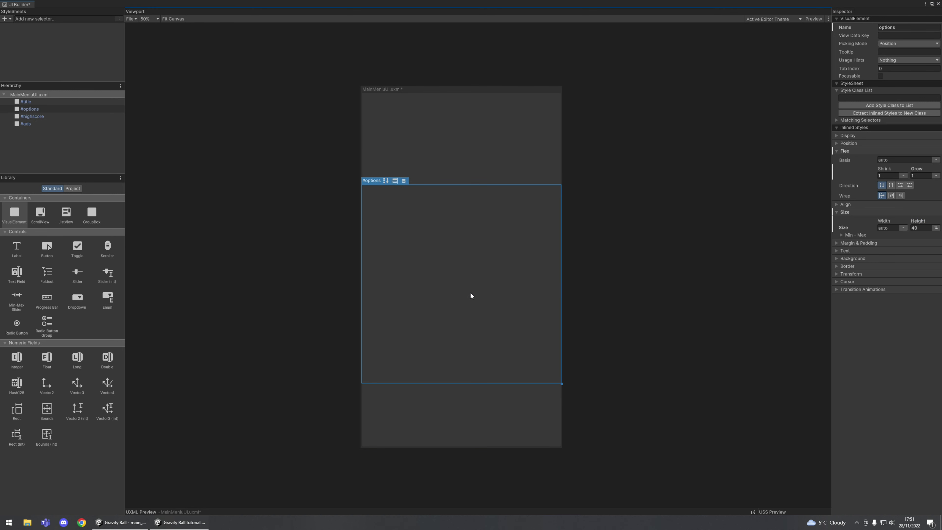
{"action": "left_click", "coordinate": [471, 407]}
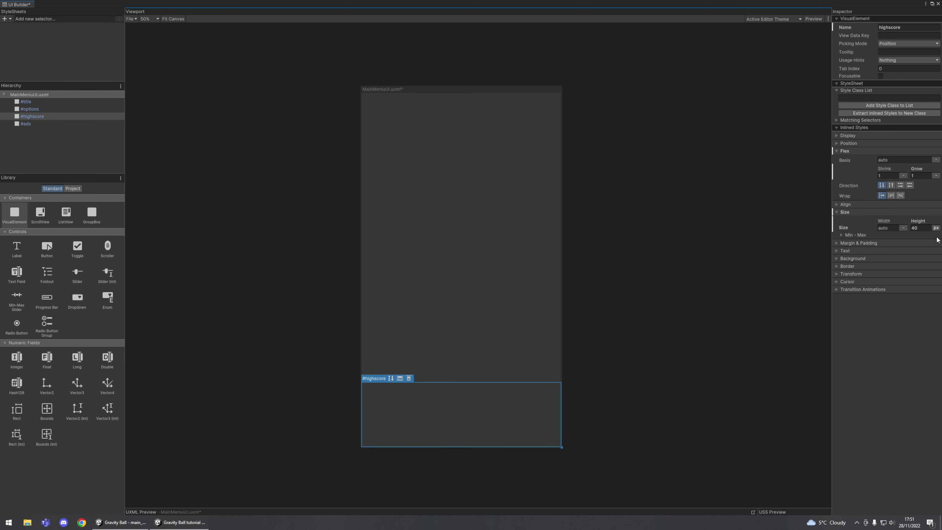
{"action": "left_click", "coordinate": [925, 229]}
{"action": "type", "text": "40"}
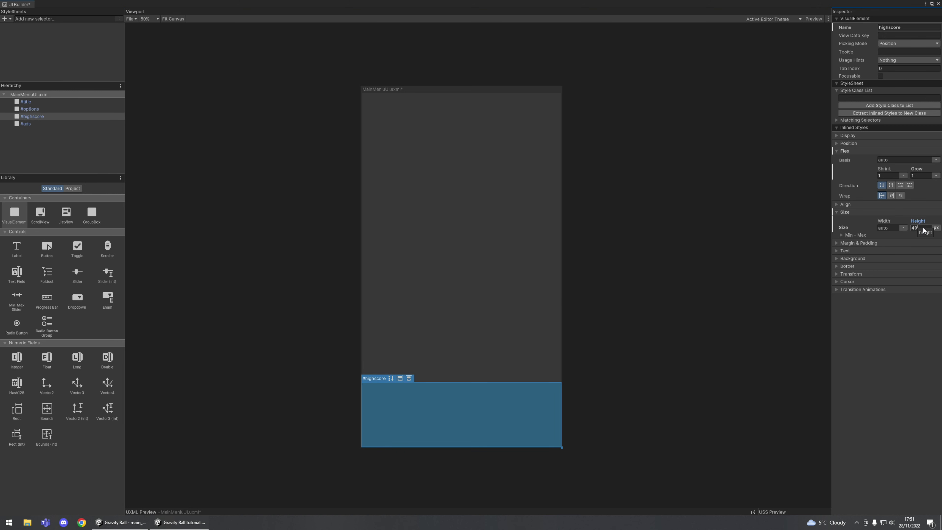
{"action": "type", "text": "%"}
{"action": "key", "text": "Return"}
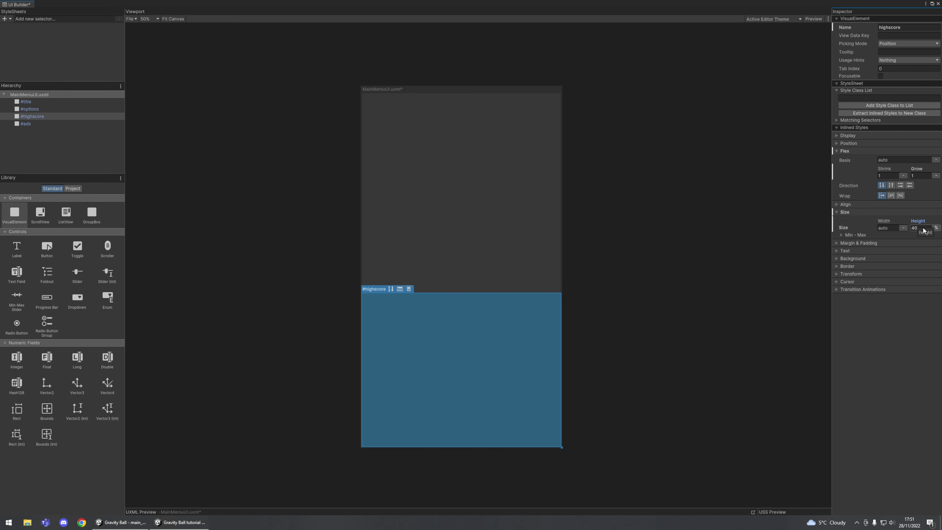
{"action": "left_click", "coordinate": [457, 254]}
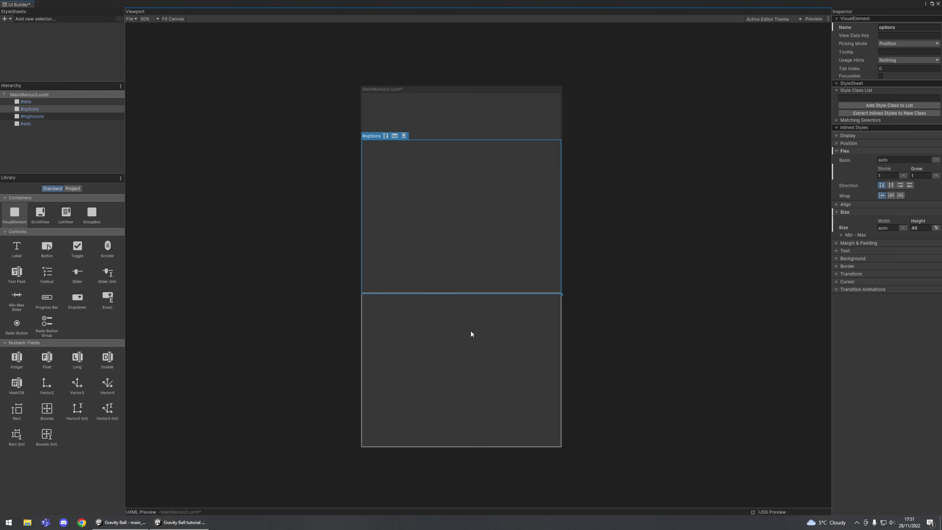
{"action": "left_click", "coordinate": [457, 139]}
- Set the ads container's Flex Shrink to 0 and its height to 125 px
{"action": "left_click", "coordinate": [29, 124]}
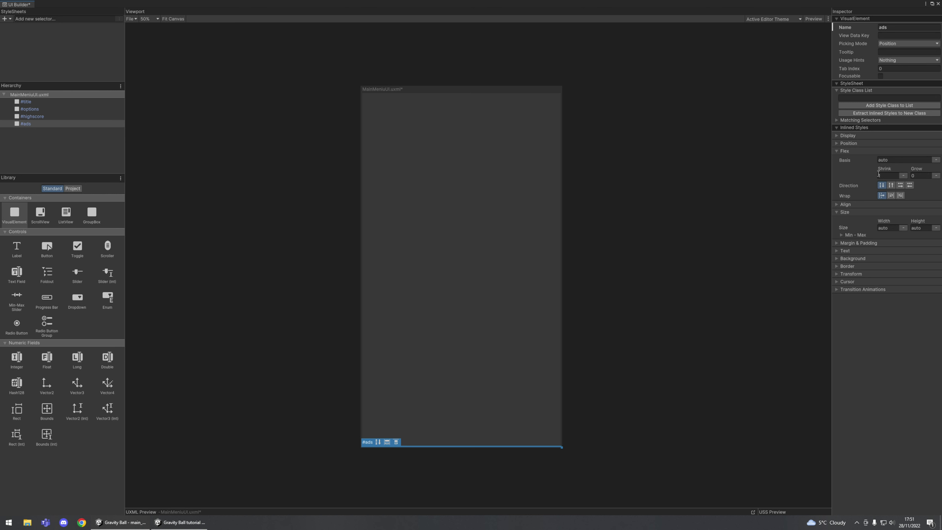
{"action": "left_click", "coordinate": [923, 175]}
{"action": "left_click", "coordinate": [882, 352]}
{"action": "left_click", "coordinate": [890, 173]}
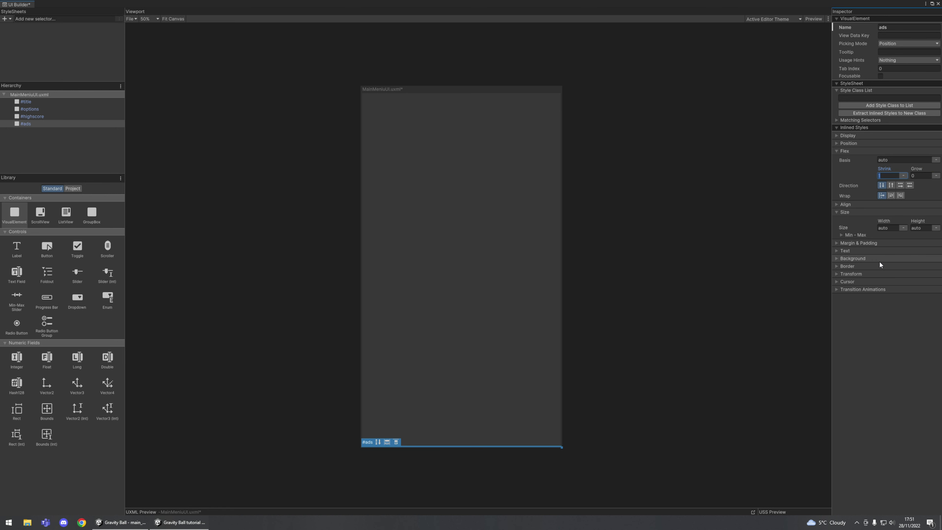
{"action": "type", "text": "0"}
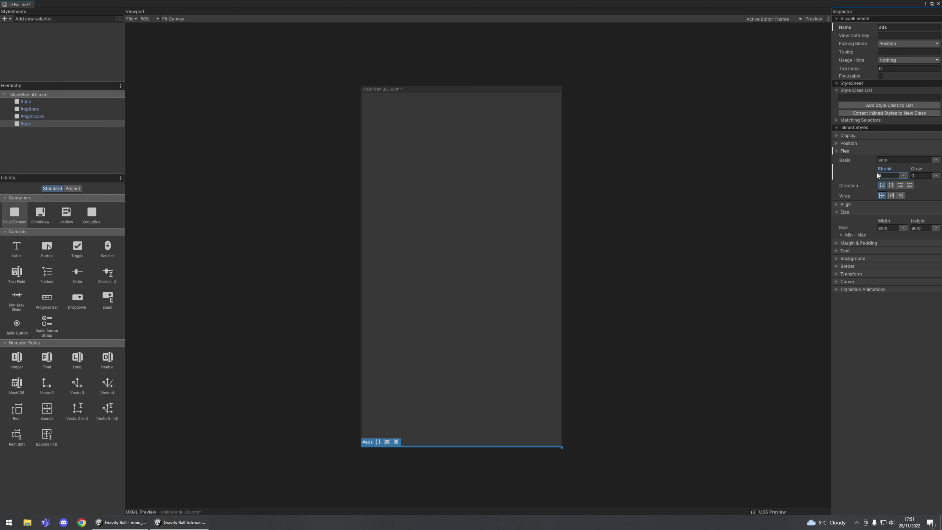
{"action": "left_click", "coordinate": [923, 229]}
{"action": "type", "text": "125"}
{"action": "key", "text": "Return"}
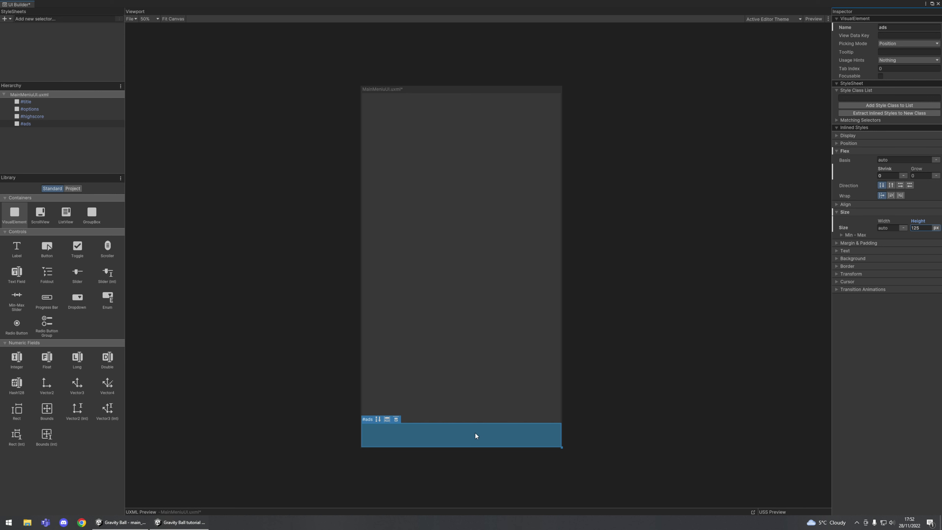
- Check the areas of the title, options and highscore containers on the canvas and save the UI document
{"action": "left_click", "coordinate": [466, 382]}
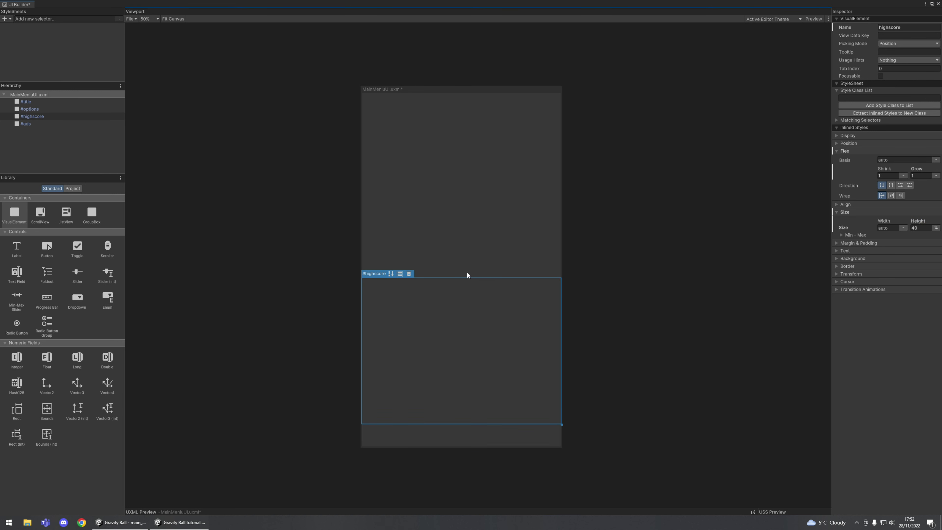
{"action": "left_click", "coordinate": [463, 237]}
{"action": "left_click", "coordinate": [473, 122]}
{"action": "left_click", "coordinate": [466, 260]}
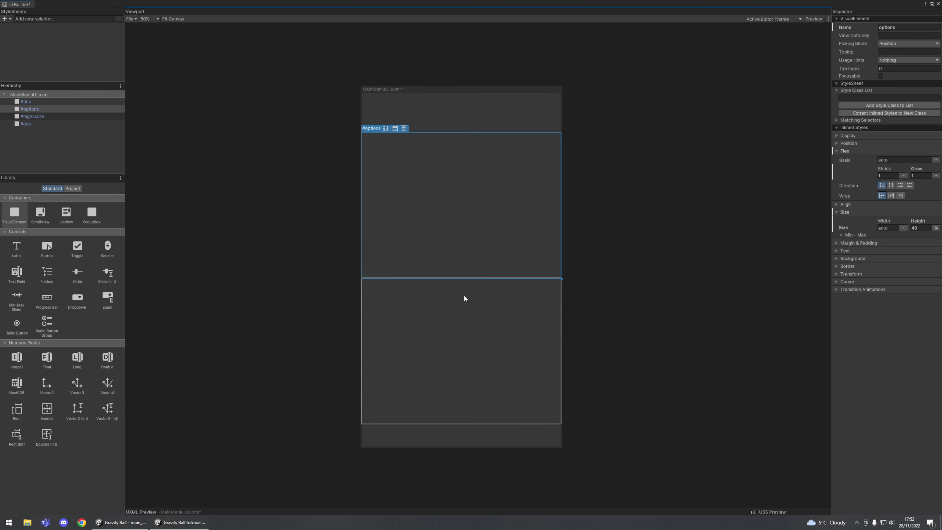
{"action": "left_click", "coordinate": [457, 361]}
{"action": "left_click", "coordinate": [462, 243]}
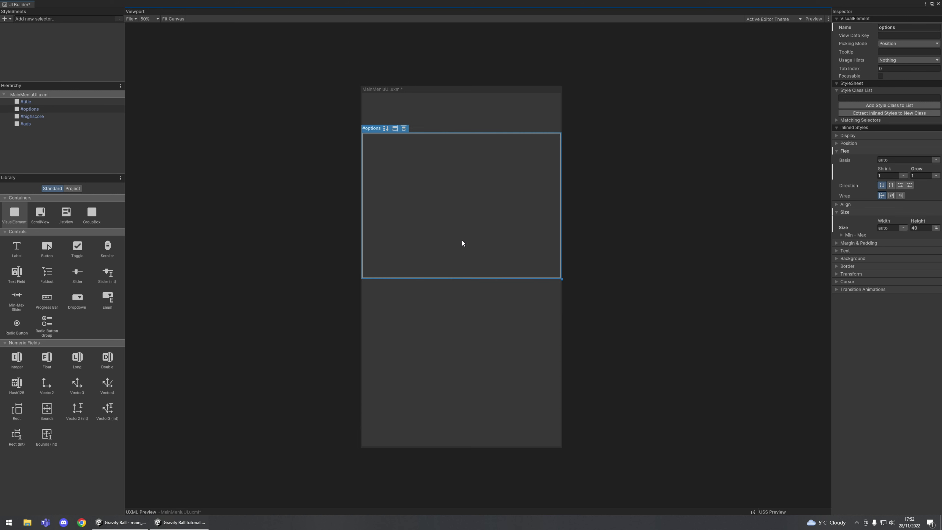
{"action": "left_click", "coordinate": [468, 118]}
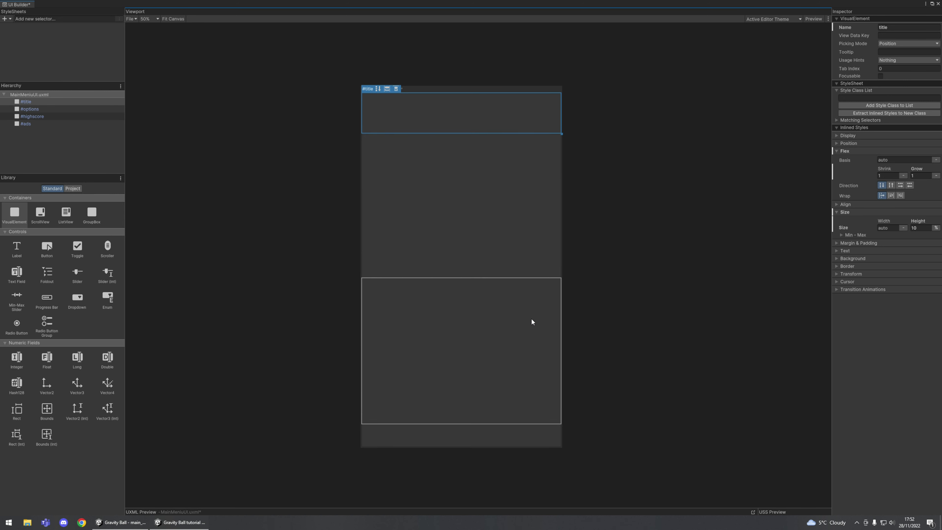
{"action": "key", "text": "ctrl+s"}
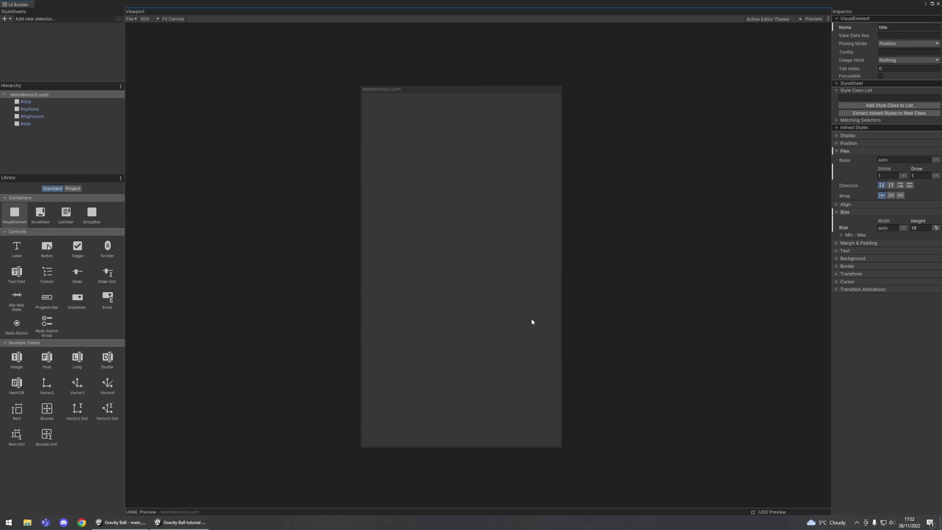
{"action": "left_click", "coordinate": [472, 207]}
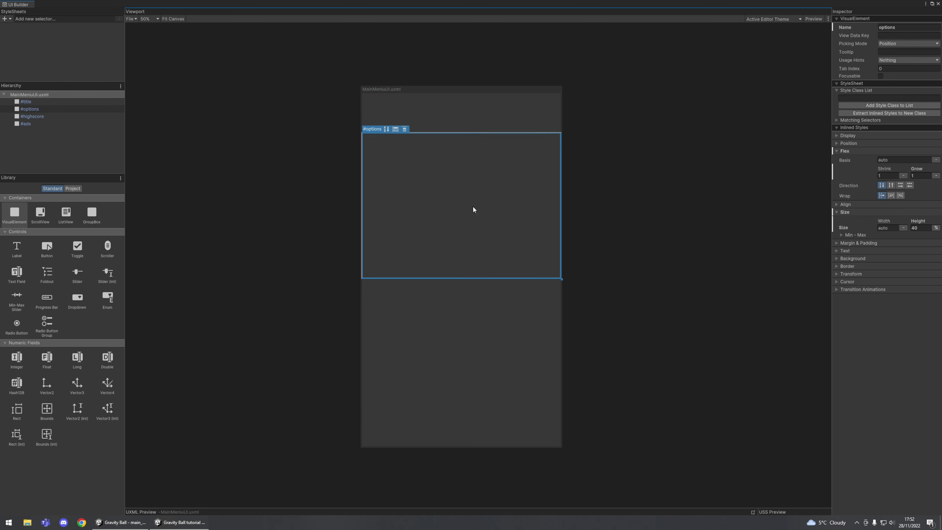
{"action": "left_click", "coordinate": [486, 332]}
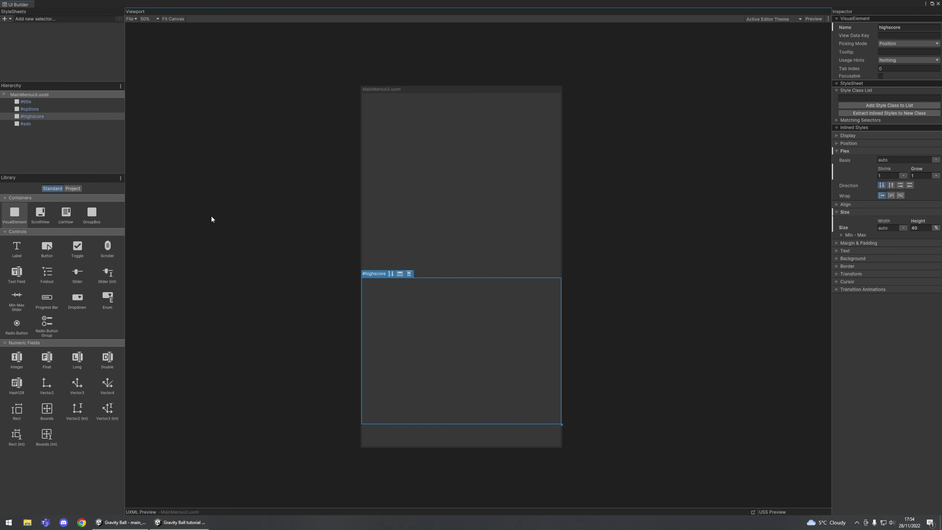
- Import the aAtmospheric.ttf font from the Gravity Ball project's UI folder into the tutorial project's Assets/UI folder
{"action": "left_click", "coordinate": [51, 162]}
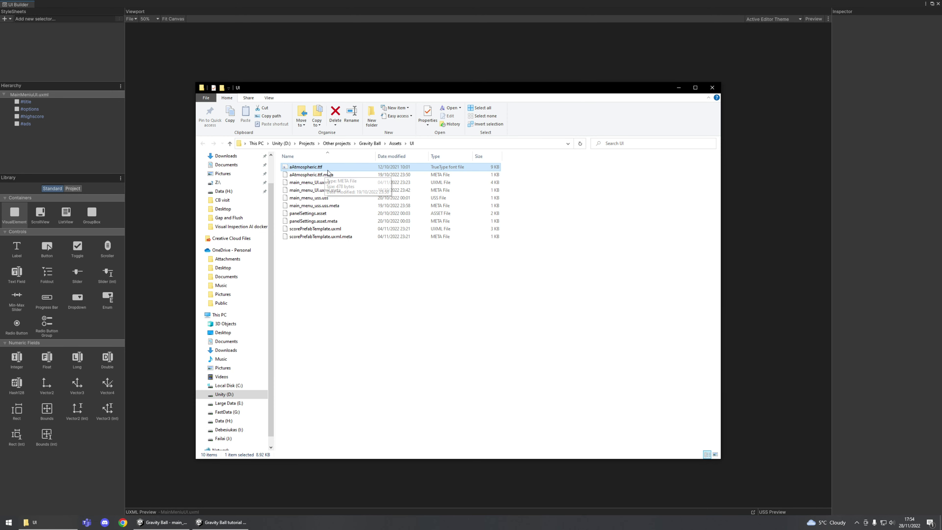
{"action": "left_click_drag", "start_coordinate": [414, 93], "coordinate": [0, 104]}
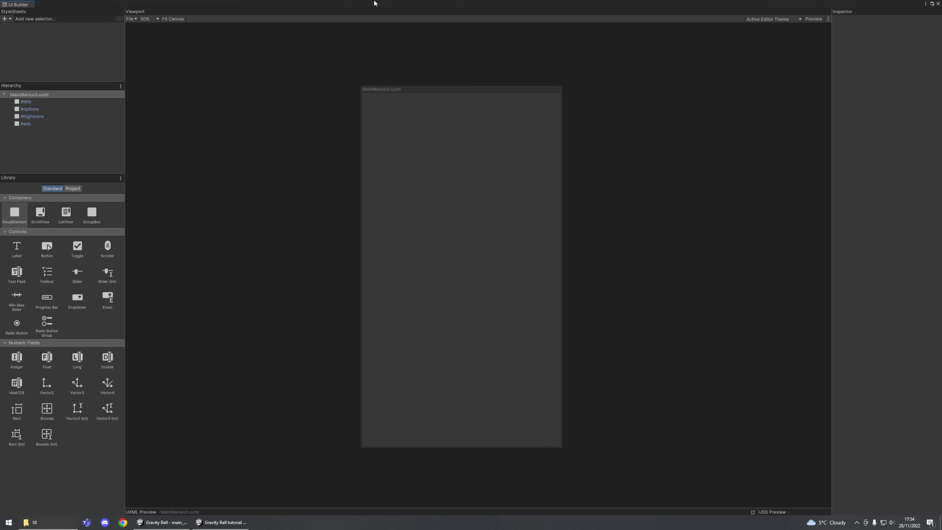
{"action": "left_click_drag", "start_coordinate": [894, 6], "coordinate": [941, 58]}
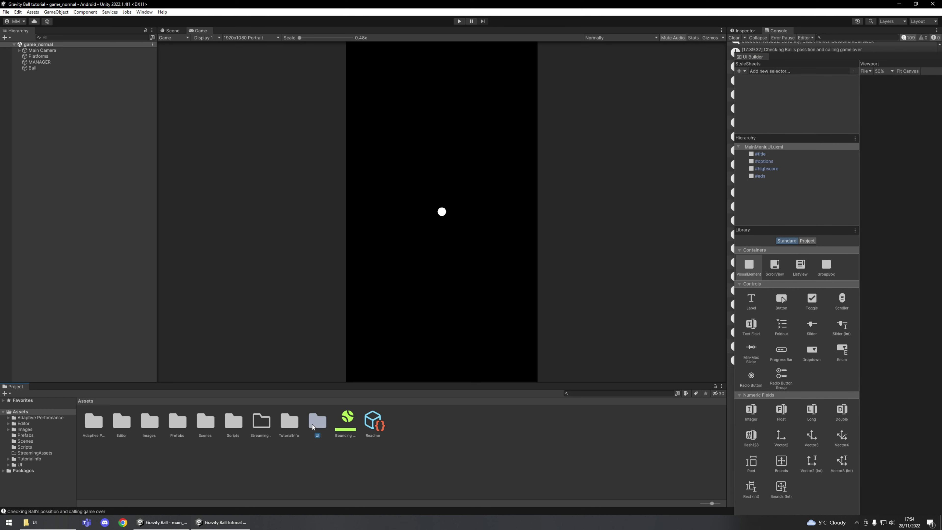
{"action": "double_click", "coordinate": [314, 436]}
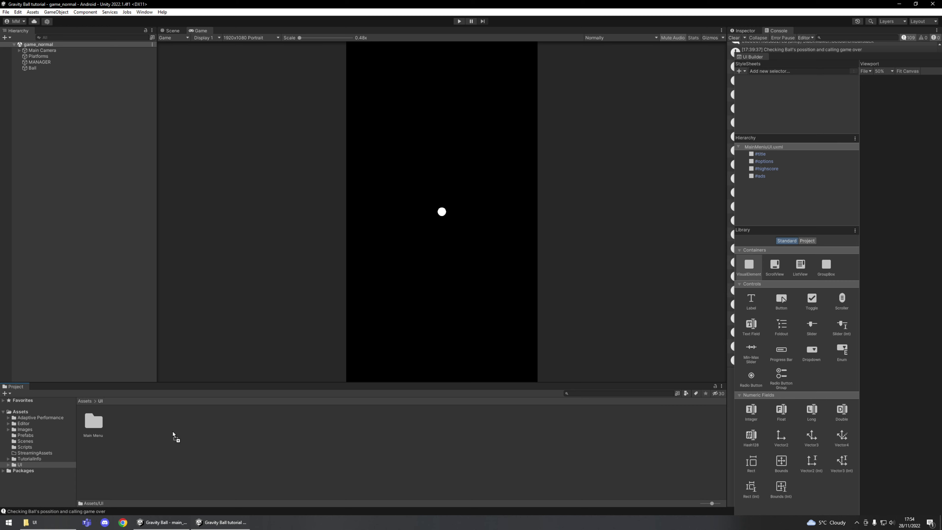
{"action": "left_click_drag", "start_coordinate": [174, 436], "coordinate": [173, 436]}
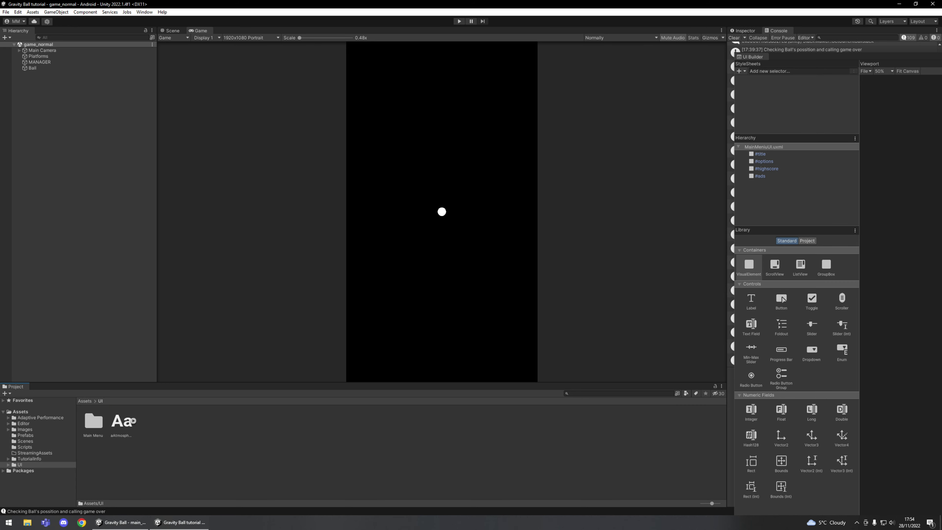
- Bring the UI Builder window back over the Unity editor and maximize it
{"action": "left_click_drag", "start_coordinate": [941, 58], "coordinate": [406, 1]}
{"action": "left_click_drag", "start_coordinate": [568, 1], "coordinate": [560, 46]}
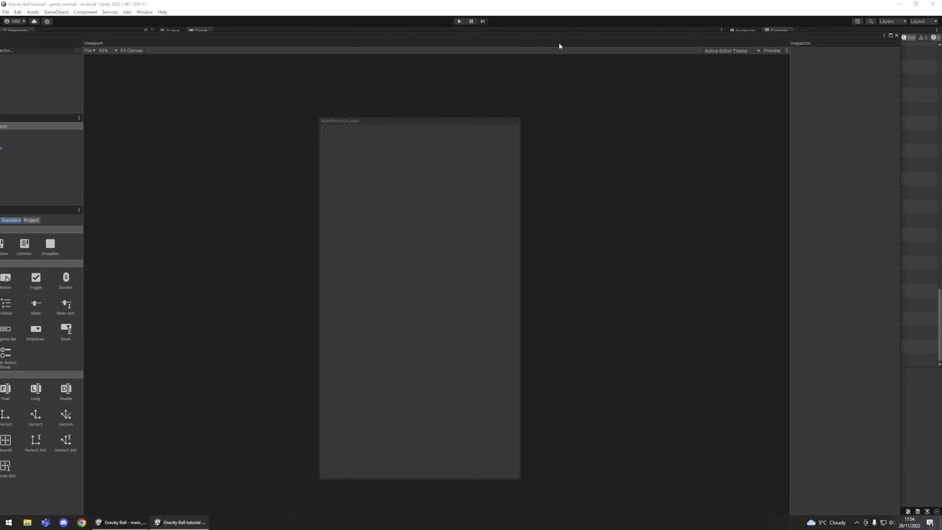
{"action": "left_click", "coordinate": [890, 35]}
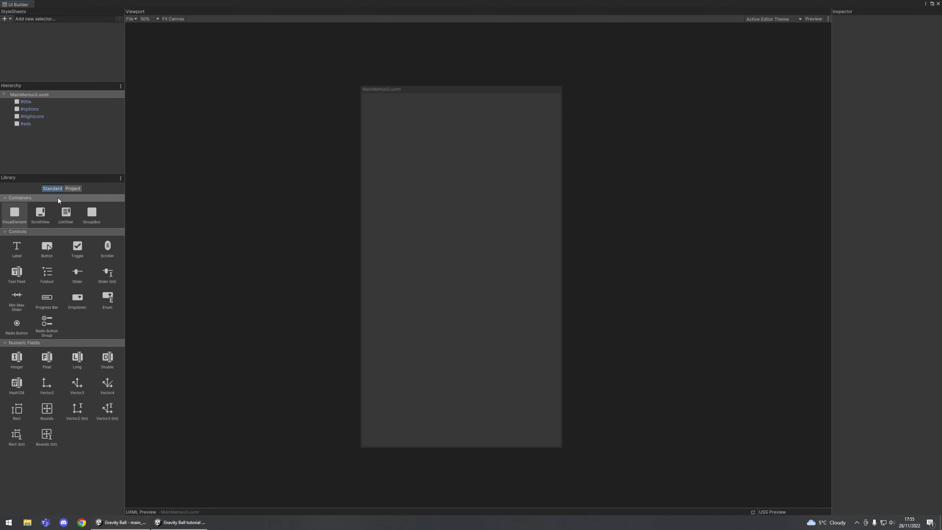
- Add a Label inside the title container
{"action": "left_click_drag", "start_coordinate": [17, 249], "coordinate": [26, 102]}
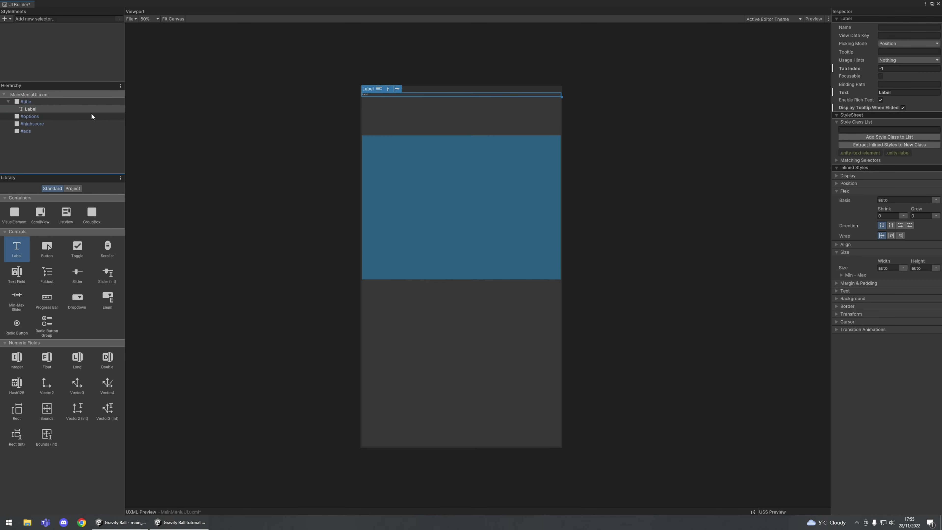
{"action": "scroll", "coordinate": [402, 119], "scroll_direction": "up", "scroll_amount": 5}
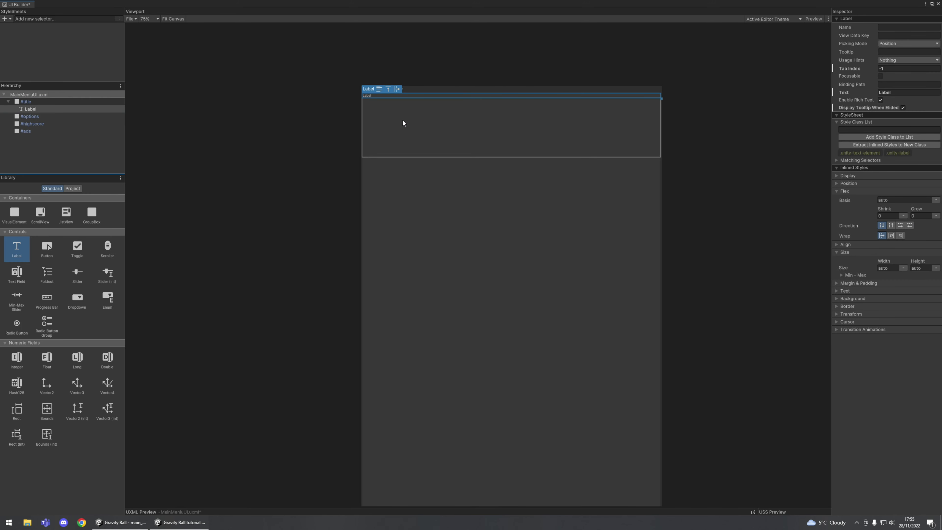
{"action": "scroll", "coordinate": [519, 156], "scroll_direction": "down", "scroll_amount": 3}
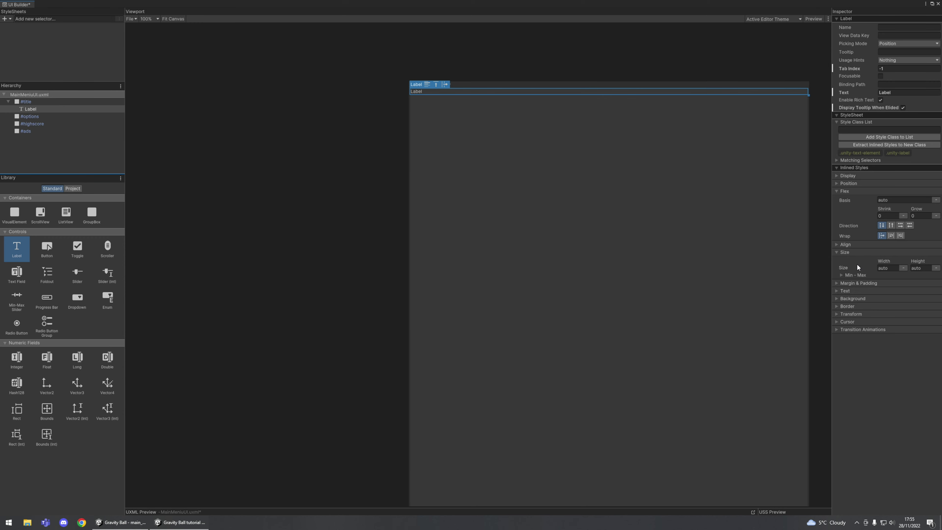
- Set the label's font to aAtmospheric and clear its font asset to None
{"action": "left_click", "coordinate": [836, 291]}
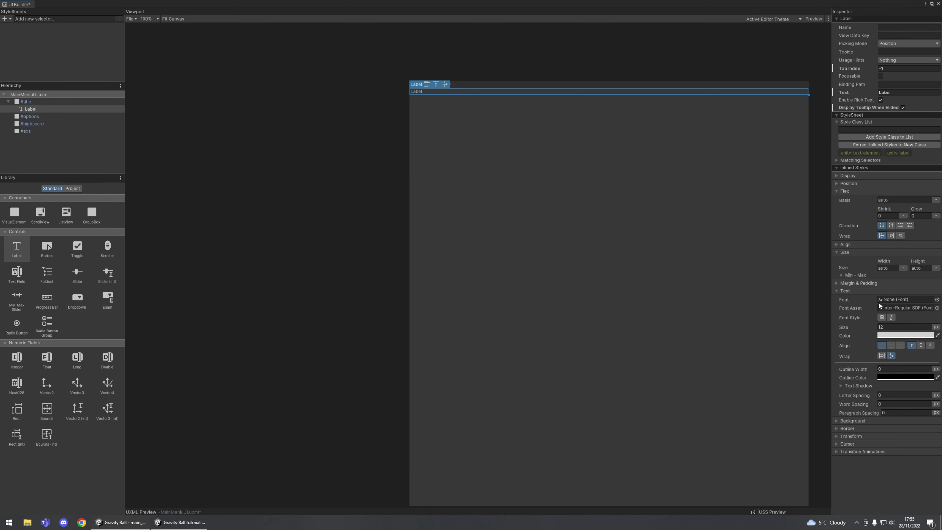
{"action": "left_click", "coordinate": [936, 299]}
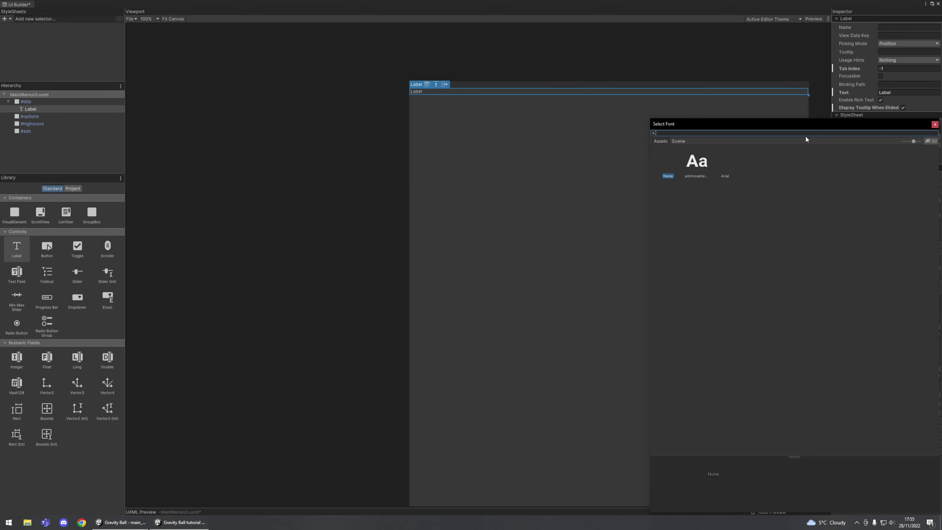
{"action": "left_click", "coordinate": [694, 165]}
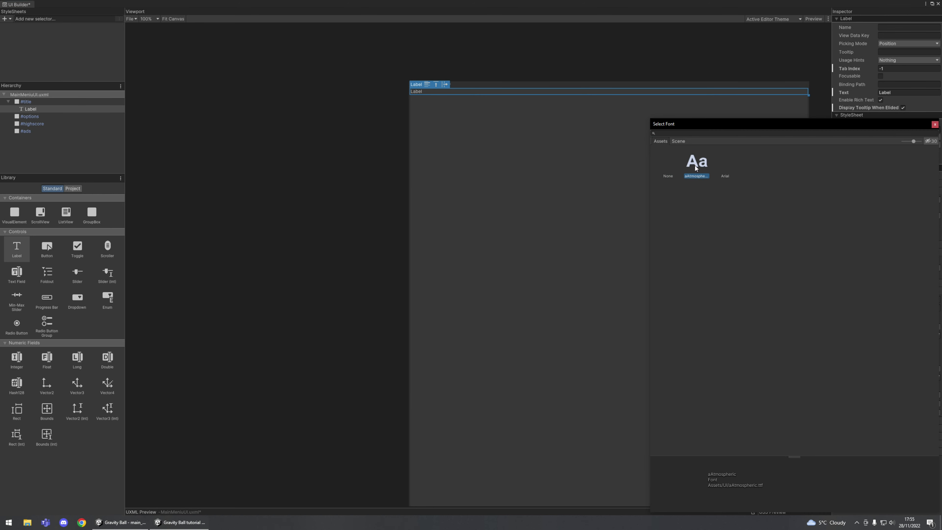
{"action": "left_click", "coordinate": [935, 125]}
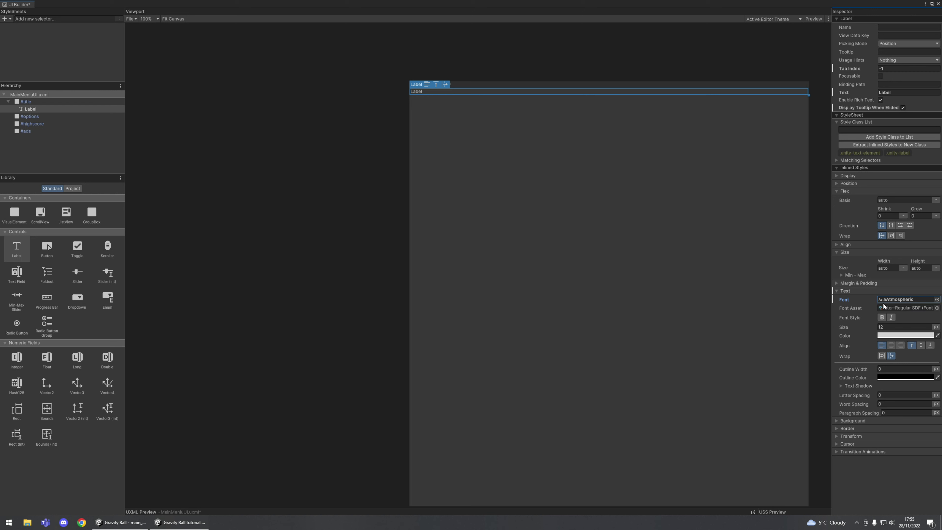
{"action": "left_click", "coordinate": [915, 309]}
{"action": "key", "text": "Delete"}
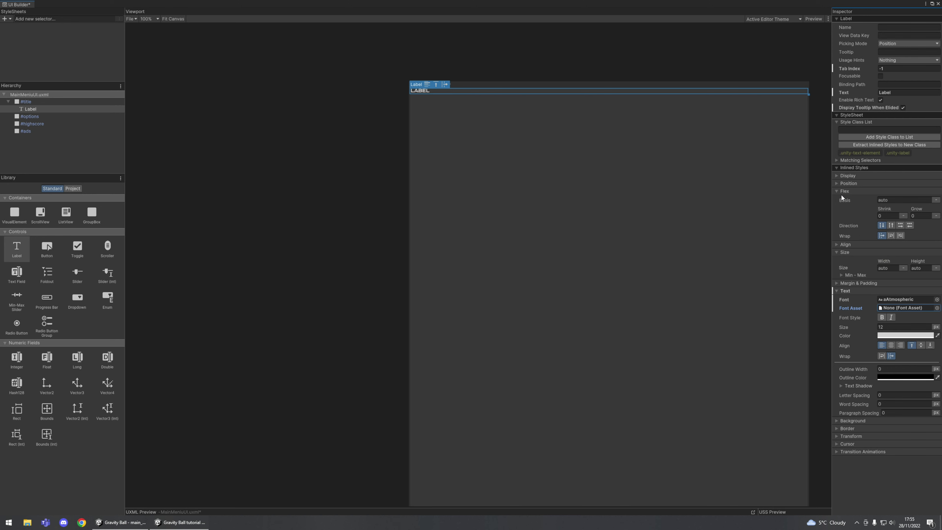
- Set the label's Align Items and Justify Content to center
{"action": "left_click", "coordinate": [838, 245]}
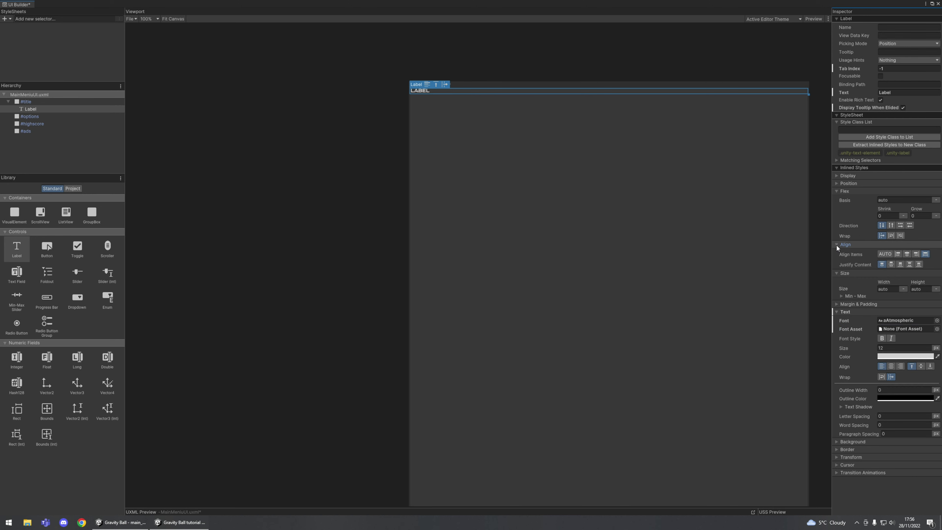
{"action": "left_click", "coordinate": [907, 254]}
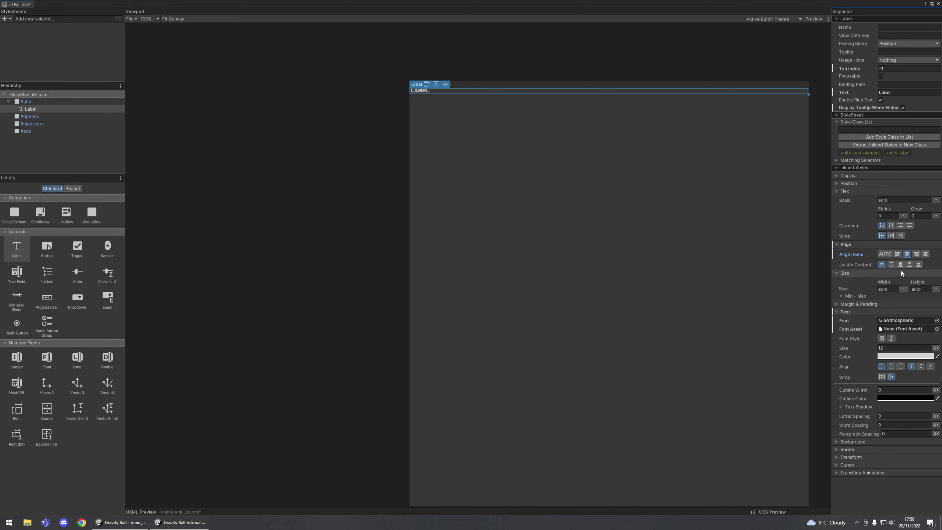
{"action": "left_click", "coordinate": [890, 264]}
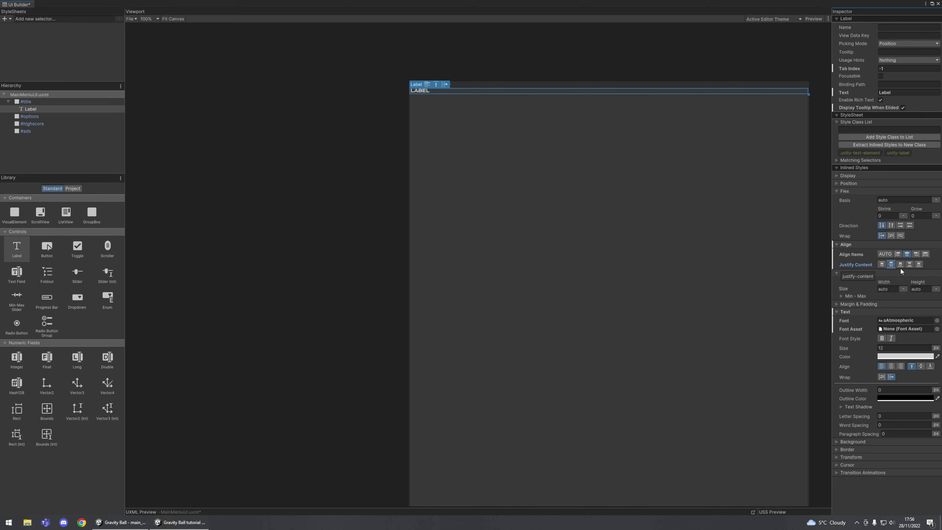
{"action": "left_click", "coordinate": [910, 264]}
{"action": "left_click", "coordinate": [925, 255]}
{"action": "left_click", "coordinate": [906, 255]}
{"action": "left_click", "coordinate": [893, 264]}
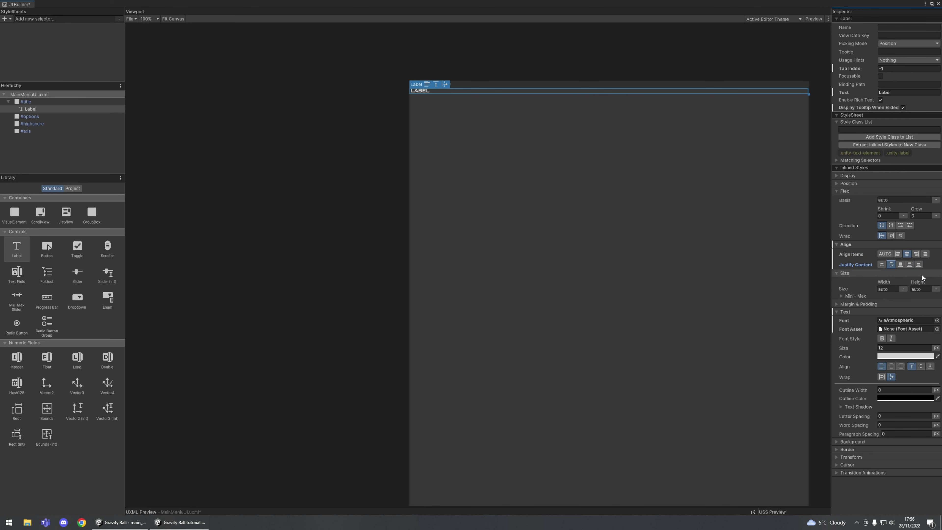
- Center the label's text horizontally and vertically, and set its flex Grow to 1 so it fills the title container
{"action": "left_click", "coordinate": [892, 368]}
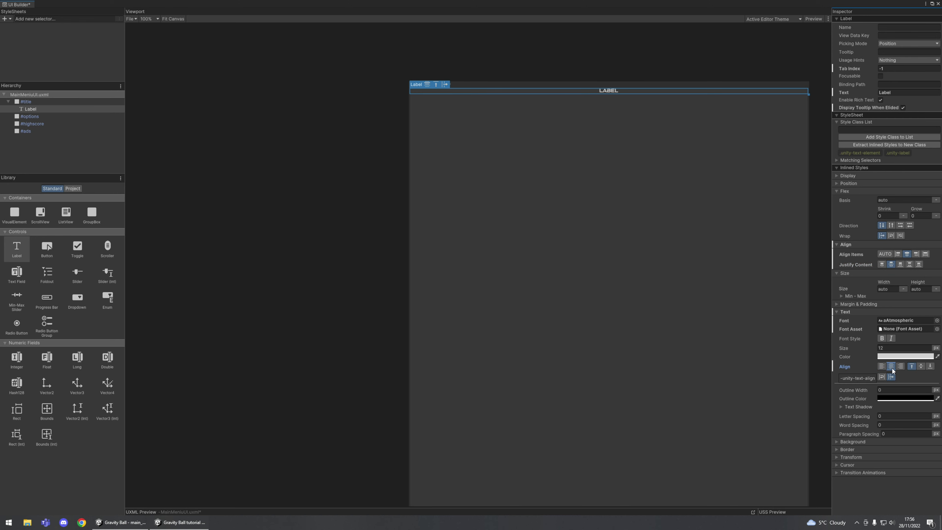
{"action": "left_click", "coordinate": [920, 367]}
{"action": "left_click", "coordinate": [923, 217]}
{"action": "type", "text": "1"}
{"action": "key", "text": "Return"}
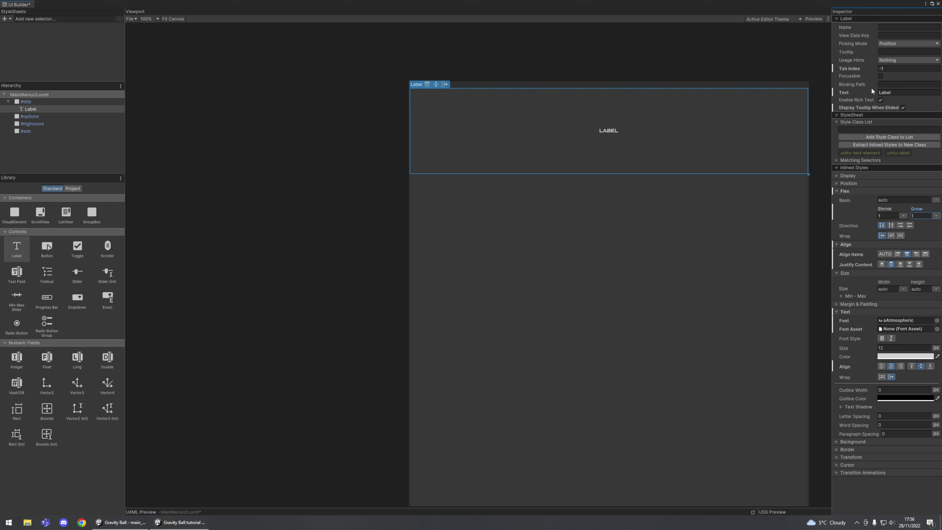
- Change the label's text to "Gravity Ball" and set its font size to 72
{"action": "left_click", "coordinate": [901, 93]}
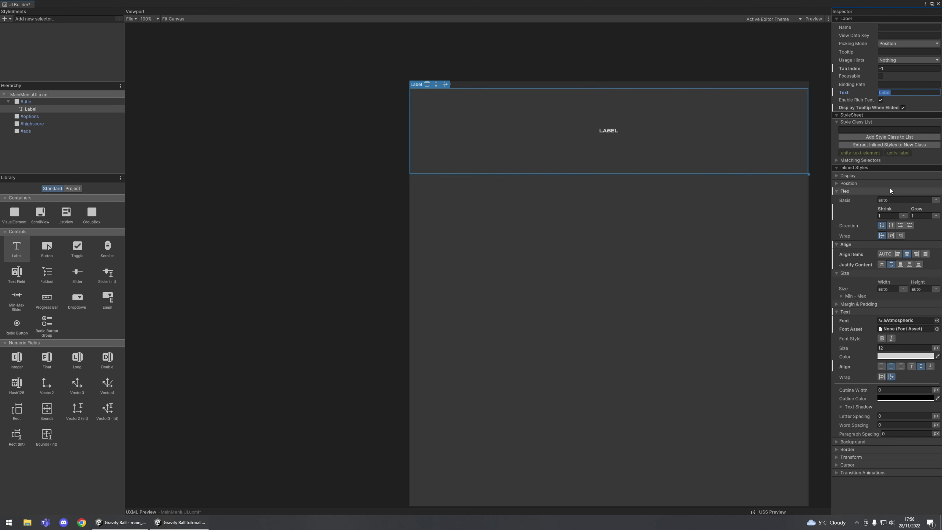
{"action": "type", "text": "Gravity Ball"}
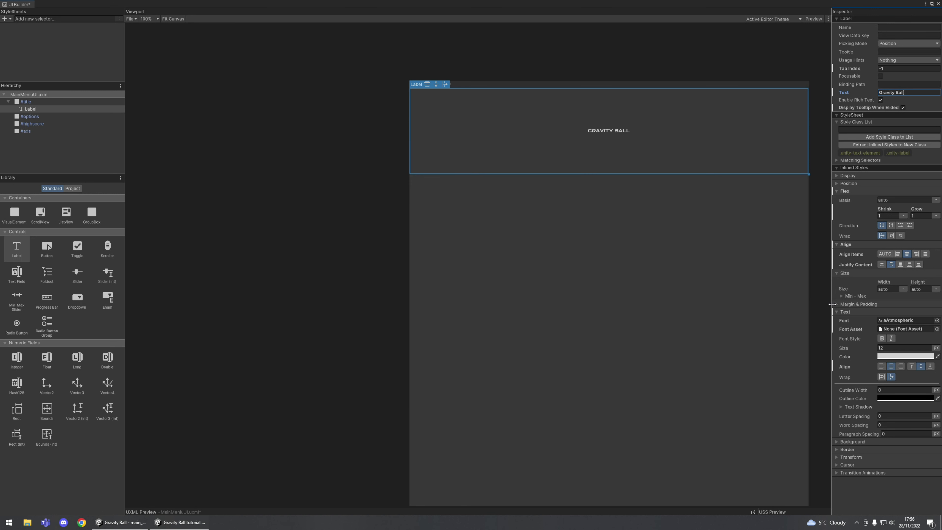
{"action": "left_click", "coordinate": [890, 348]}
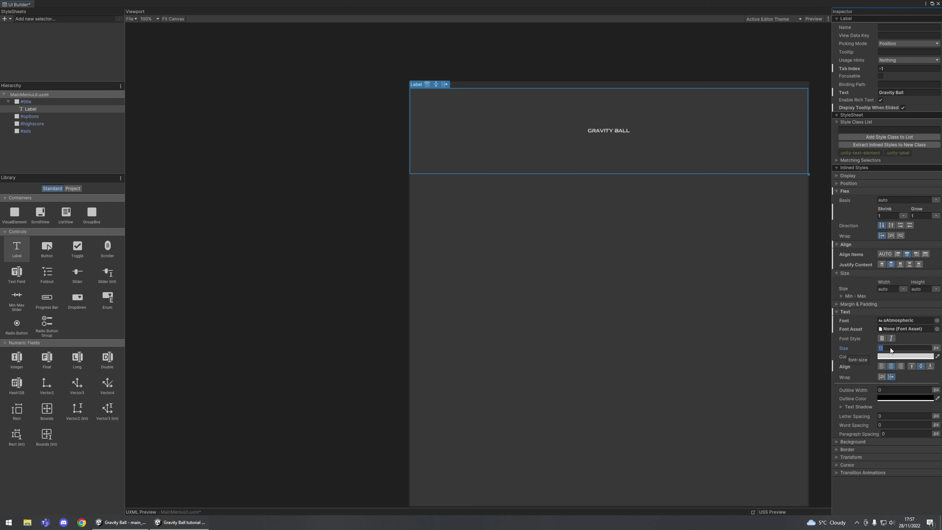
{"action": "key", "text": "Return"}
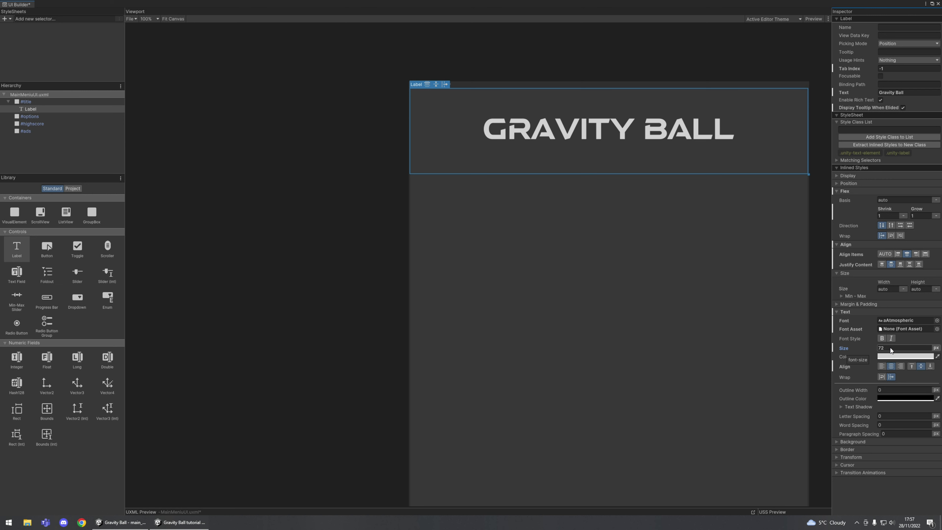
- Set the title label's text color to white (FFFFFF) and deselect the label
{"action": "left_click", "coordinate": [888, 356]}
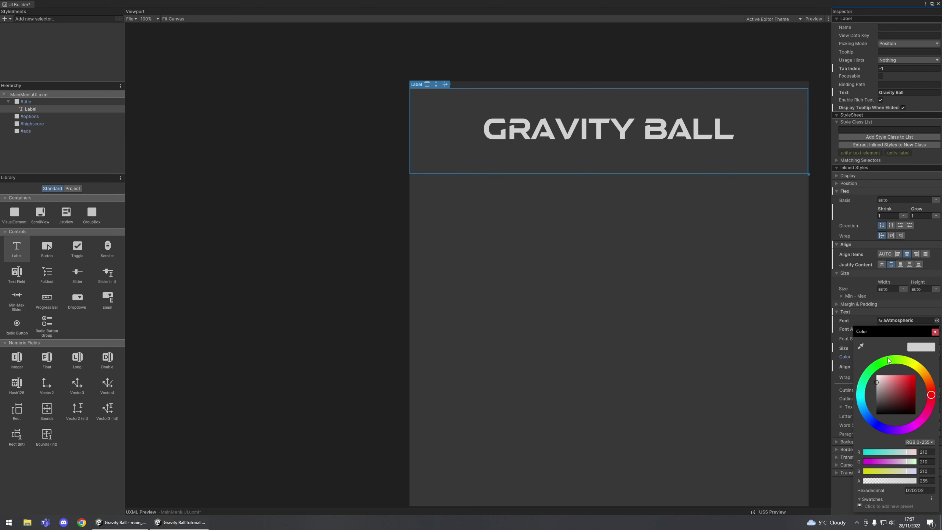
{"action": "left_click_drag", "start_coordinate": [876, 382], "coordinate": [816, 360]}
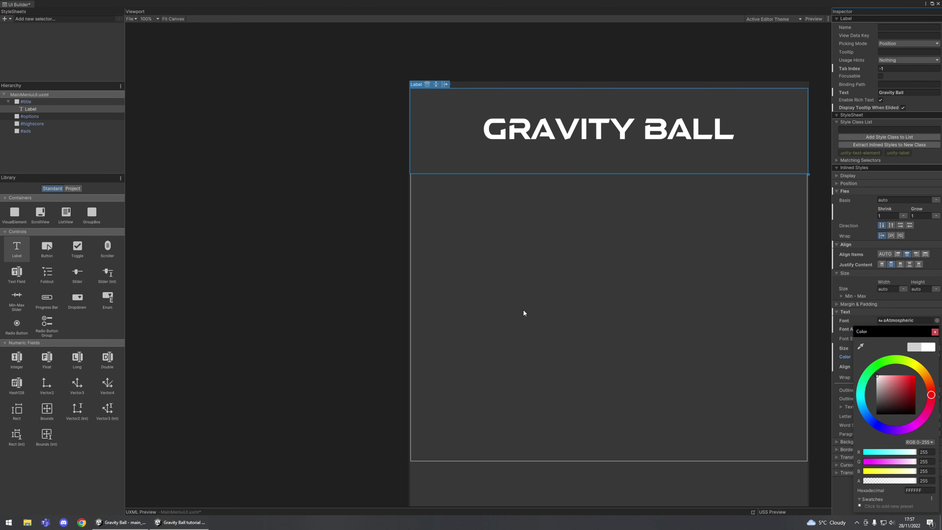
{"action": "scroll", "coordinate": [584, 314], "scroll_direction": "down", "scroll_amount": 3}
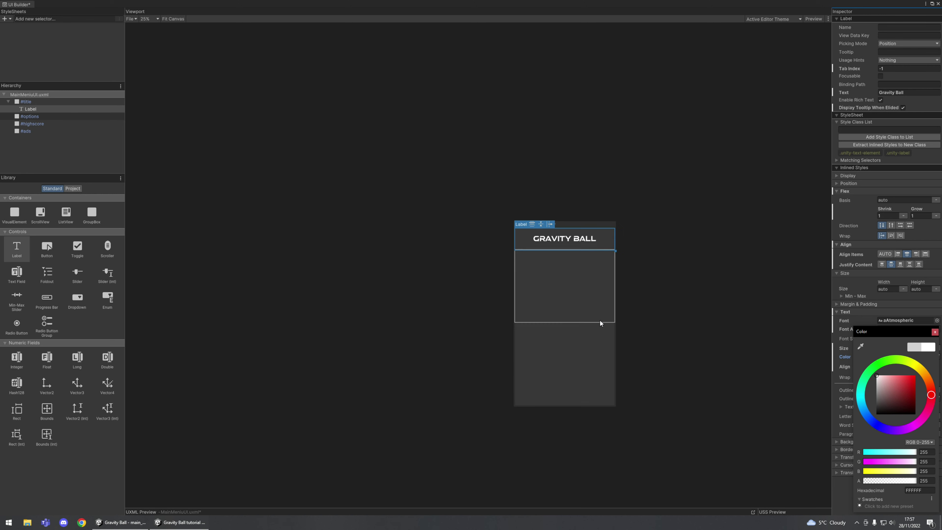
{"action": "scroll", "coordinate": [633, 330], "scroll_direction": "up", "scroll_amount": 1}
{"action": "left_click", "coordinate": [675, 205]}
{"action": "left_click", "coordinate": [674, 206]}
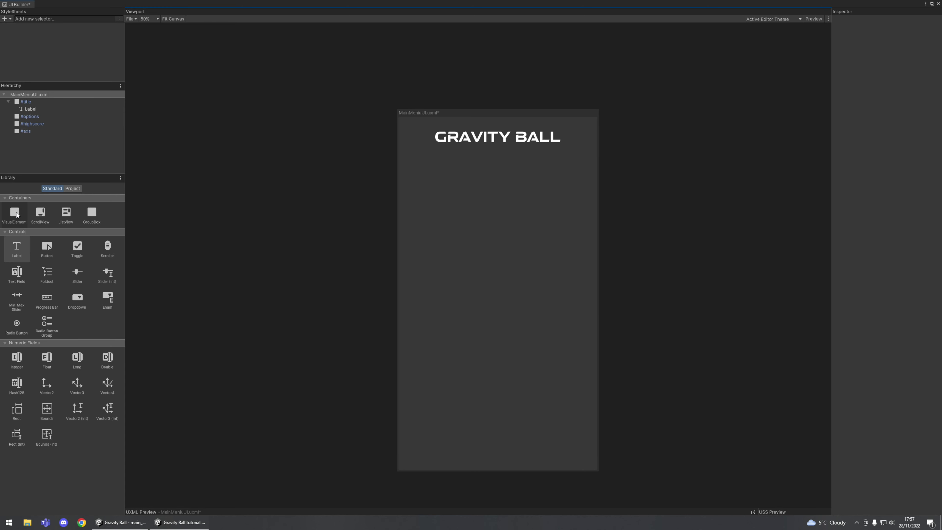
- Add three VisualElements inside the title container
{"action": "left_click_drag", "start_coordinate": [16, 214], "coordinate": [23, 102]}
{"action": "left_click_drag", "start_coordinate": [14, 217], "coordinate": [30, 104]}
{"action": "left_click_drag", "start_coordinate": [14, 213], "coordinate": [28, 103]}
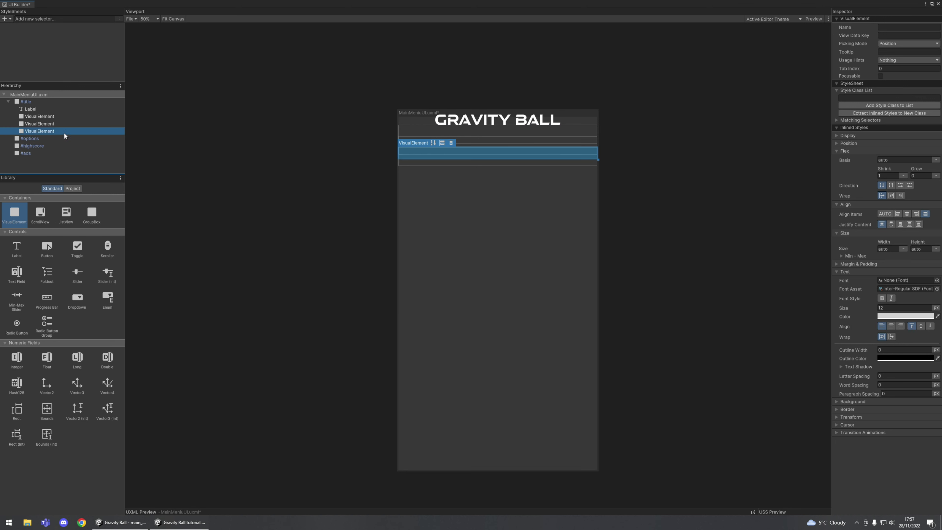
- Delete two of the VisualElements in the title container, leaving one below the label
{"action": "left_click", "coordinate": [45, 125]}
{"action": "key", "text": "Delete"}
{"action": "left_click", "coordinate": [45, 124]}
{"action": "key", "text": "Delete"}
- Set the remaining VisualElement's position to Absolute and size it about 138 × 102 px at Left 104, Top 40 over the title's first letter
{"action": "left_click", "coordinate": [43, 118]}
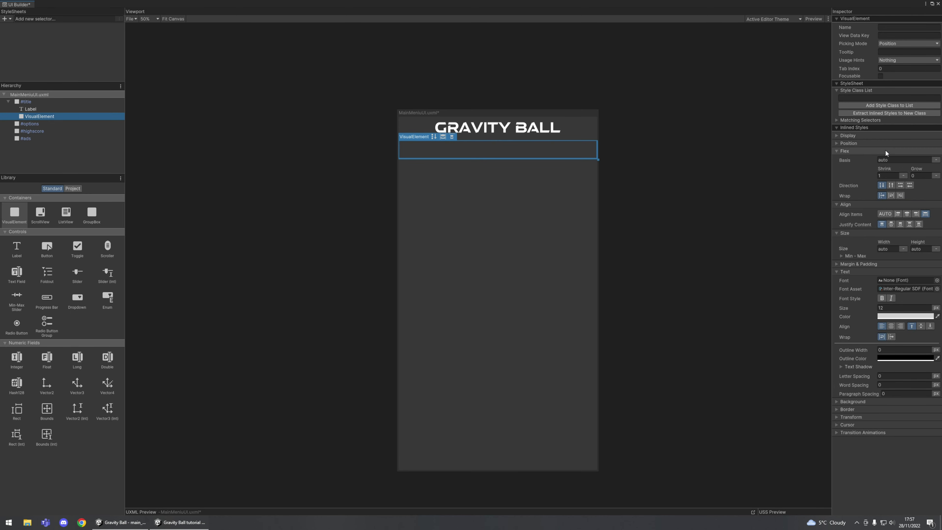
{"action": "left_click", "coordinate": [420, 155]}
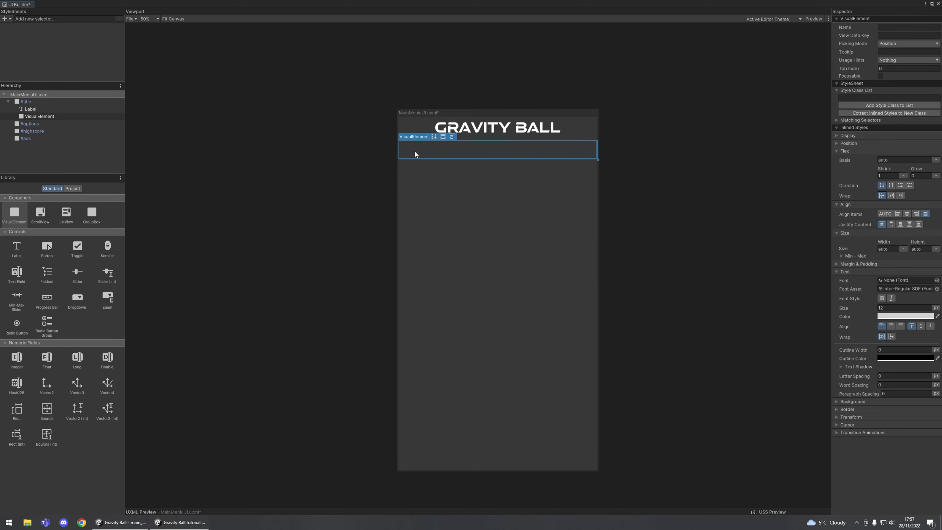
{"action": "left_click", "coordinate": [44, 117]}
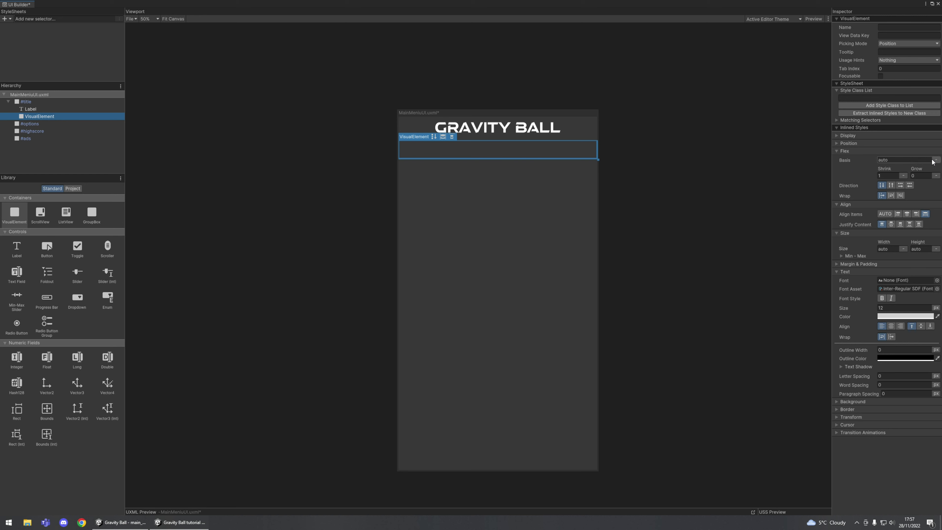
{"action": "left_click", "coordinate": [922, 161]}
{"action": "left_click", "coordinate": [935, 159]}
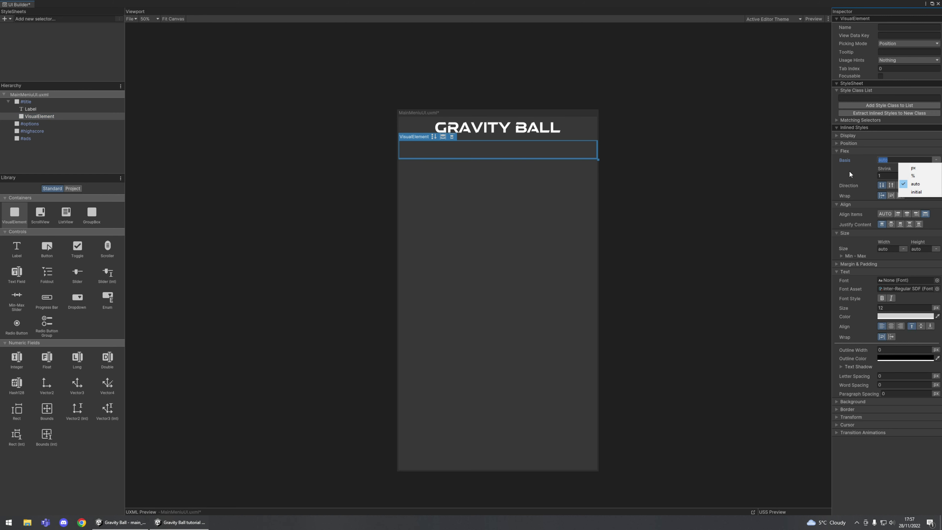
{"action": "left_click", "coordinate": [838, 144]}
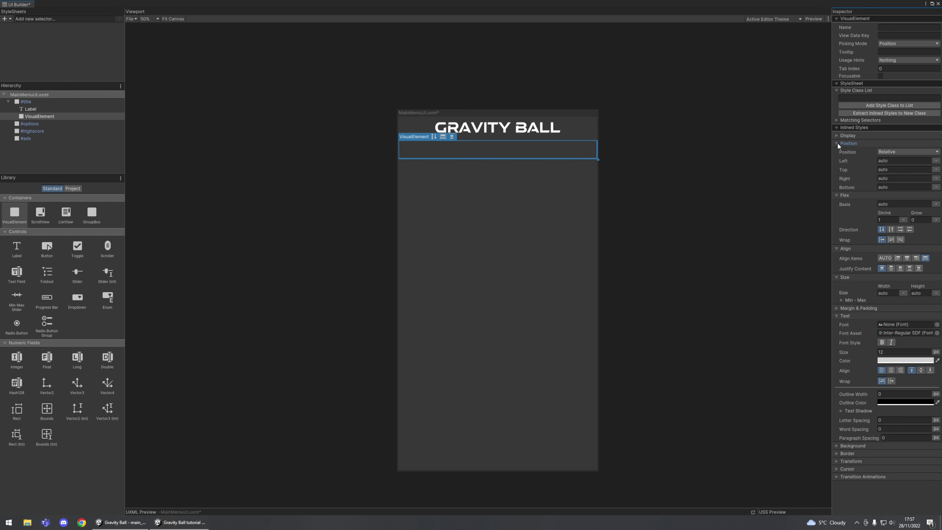
{"action": "left_click", "coordinate": [890, 152]}
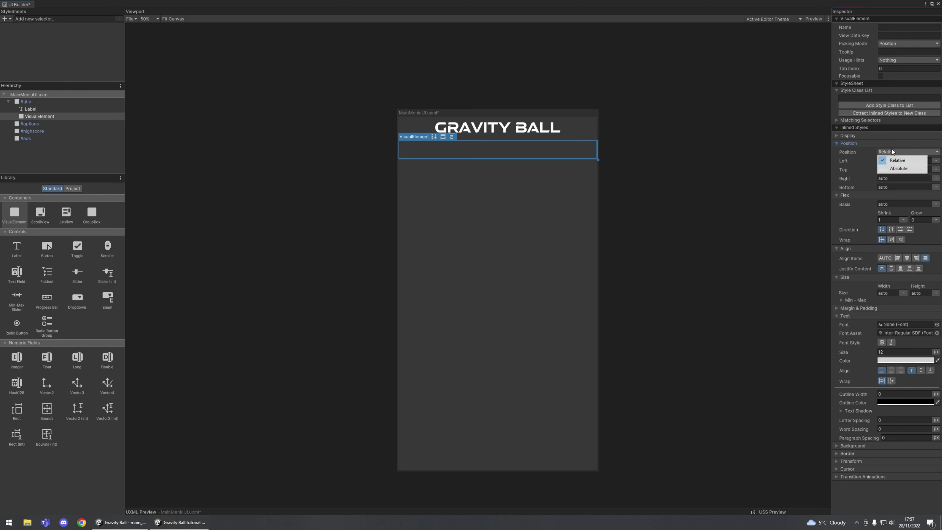
{"action": "left_click", "coordinate": [904, 169]}
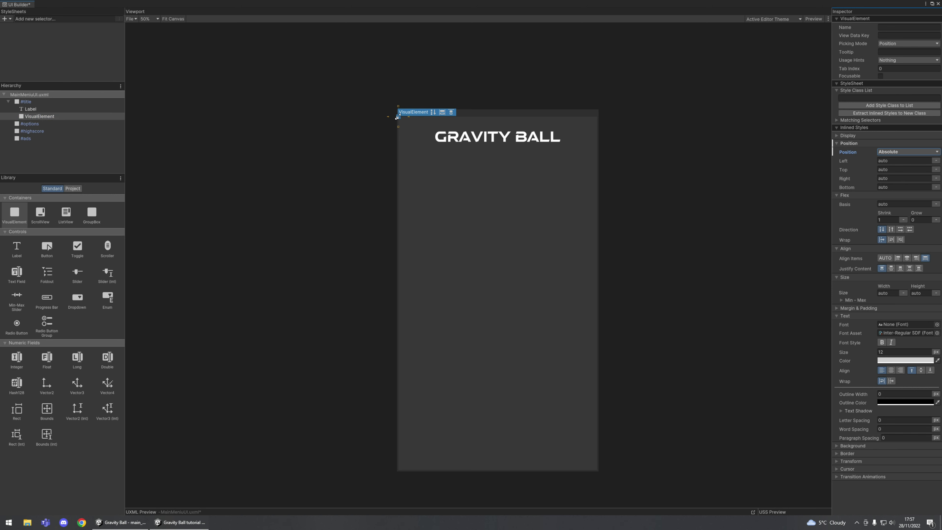
{"action": "left_click_drag", "start_coordinate": [398, 117], "coordinate": [432, 137]}
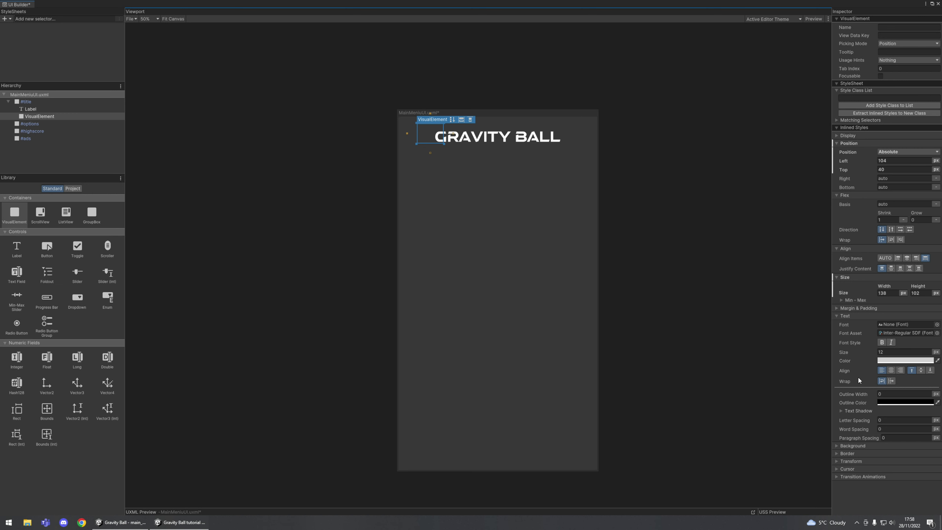
- Assign the explosion texture as the VisualElement's background image
{"action": "left_click", "coordinate": [838, 315]}
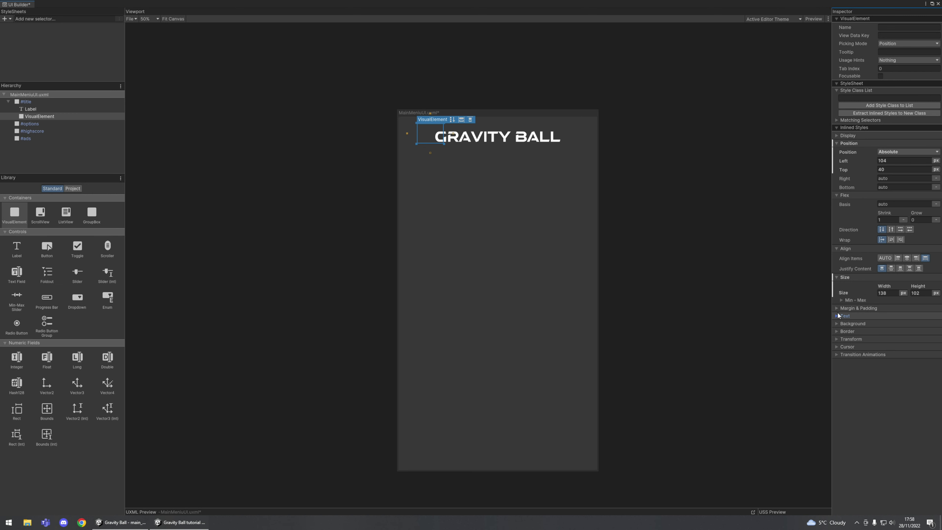
{"action": "left_click", "coordinate": [838, 324]}
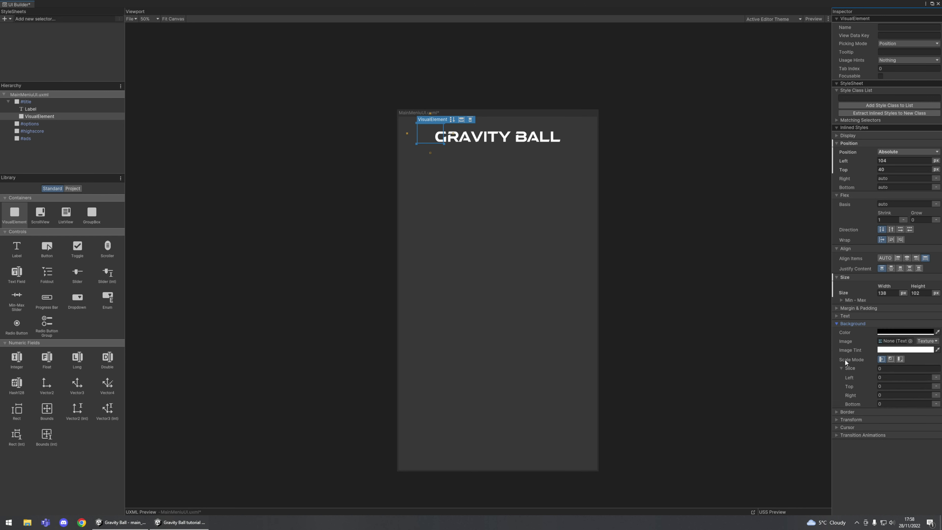
{"action": "left_click", "coordinate": [910, 342]}
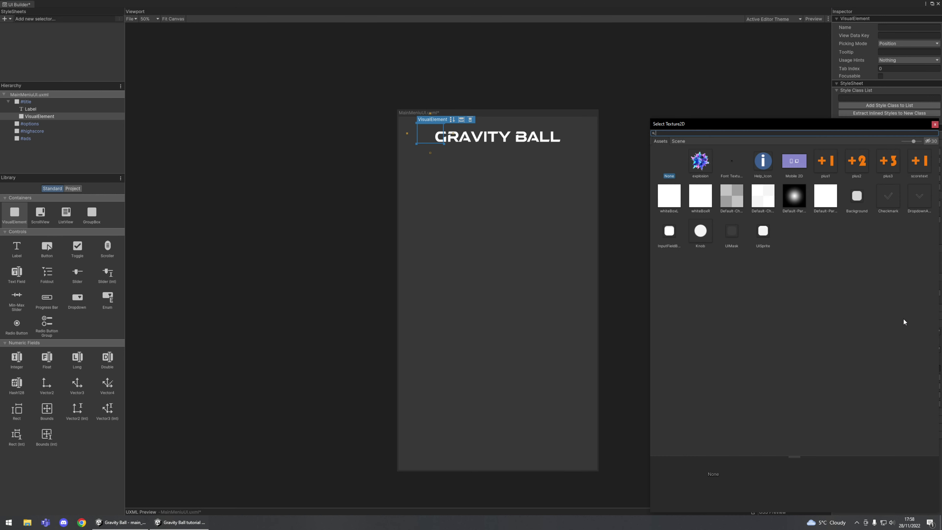
{"action": "left_click", "coordinate": [699, 164]}
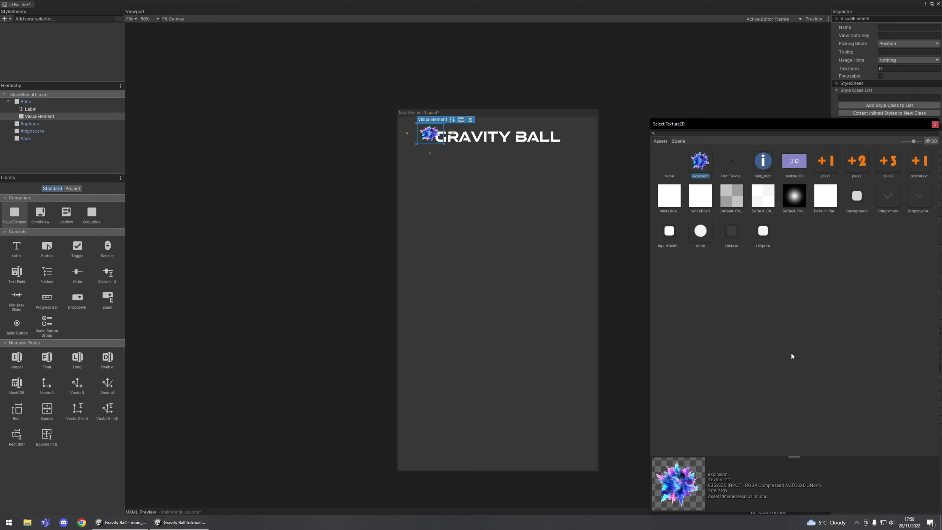
{"action": "left_click", "coordinate": [934, 124]}
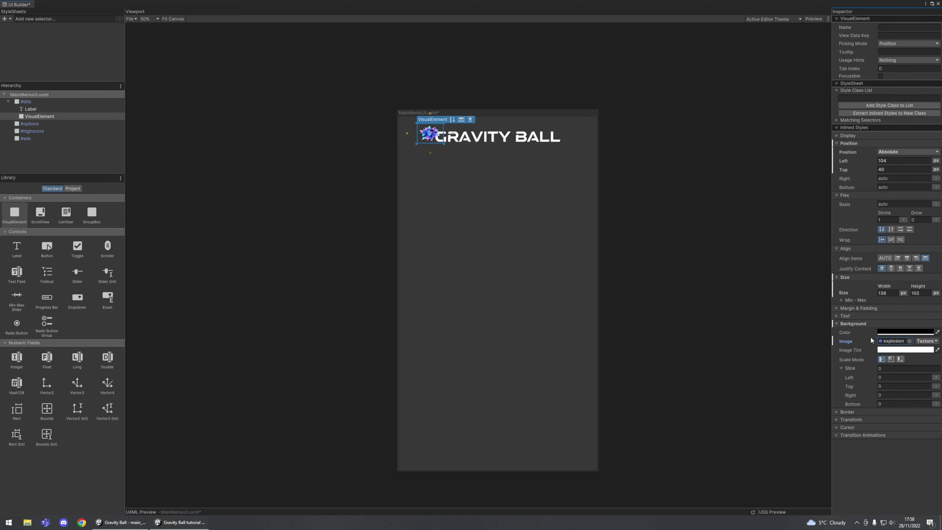
- Set the explosion VisualElement's width and height to 835 px each
{"action": "left_click", "coordinate": [892, 293]}
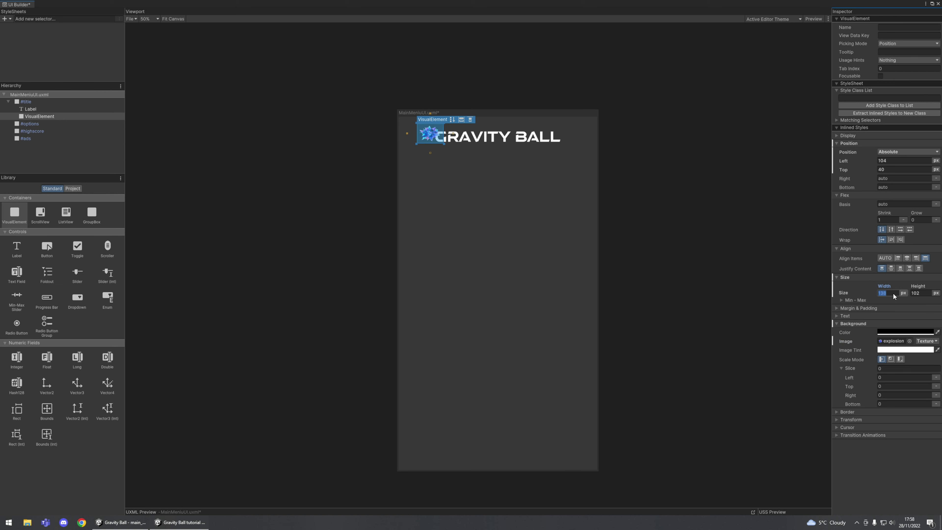
{"action": "type", "text": "835"}
{"action": "key", "text": "Tab"}
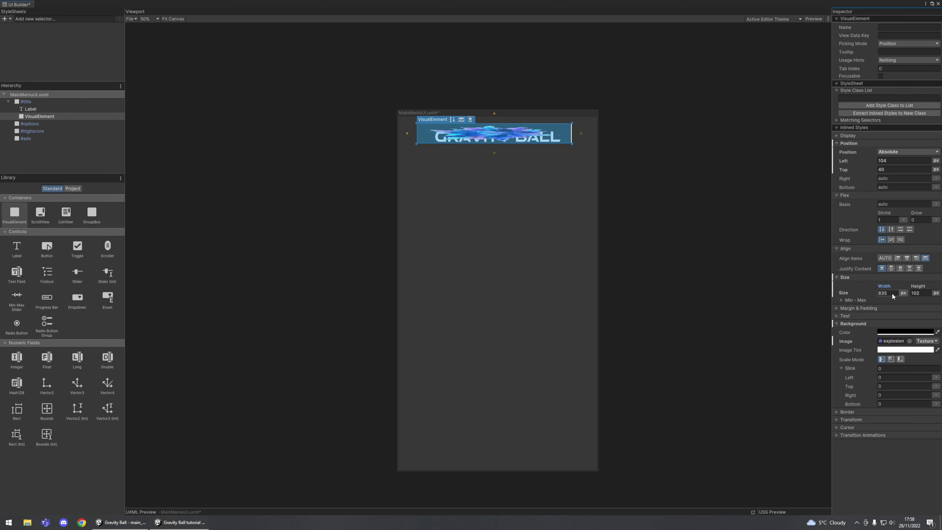
{"action": "key", "text": "Tab"}
{"action": "key", "text": "Return"}
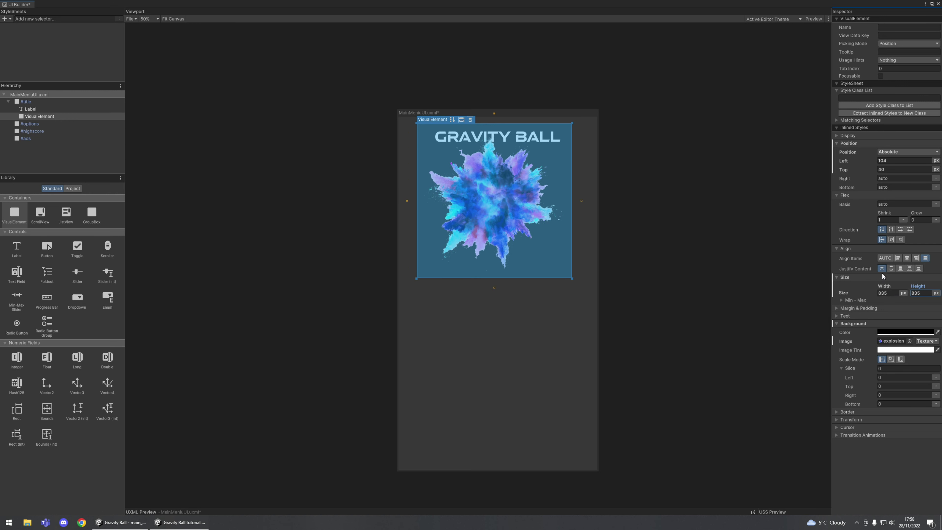
- Try resizing the explosion element freehand from its corner, resetting its height to 835 px between attempts
{"action": "left_click", "coordinate": [572, 279]}
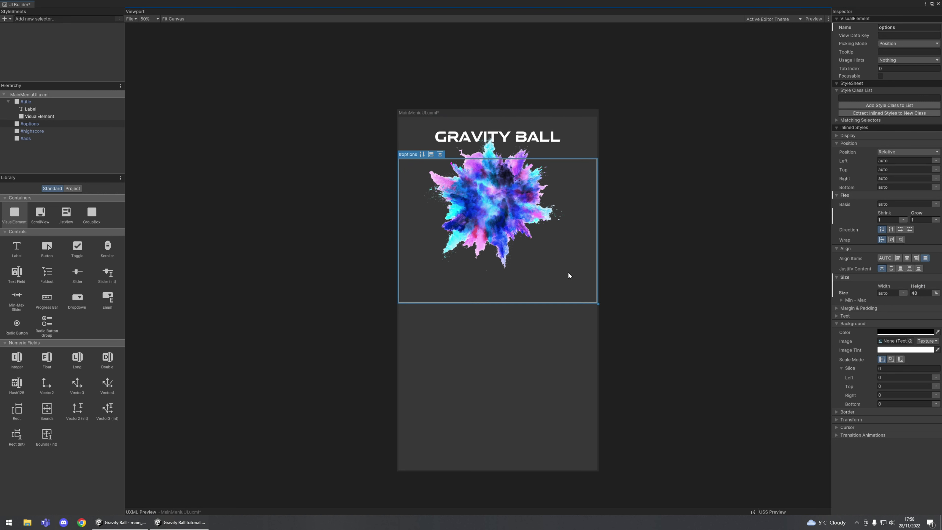
{"action": "left_click_drag", "start_coordinate": [571, 278], "coordinate": [566, 304]}
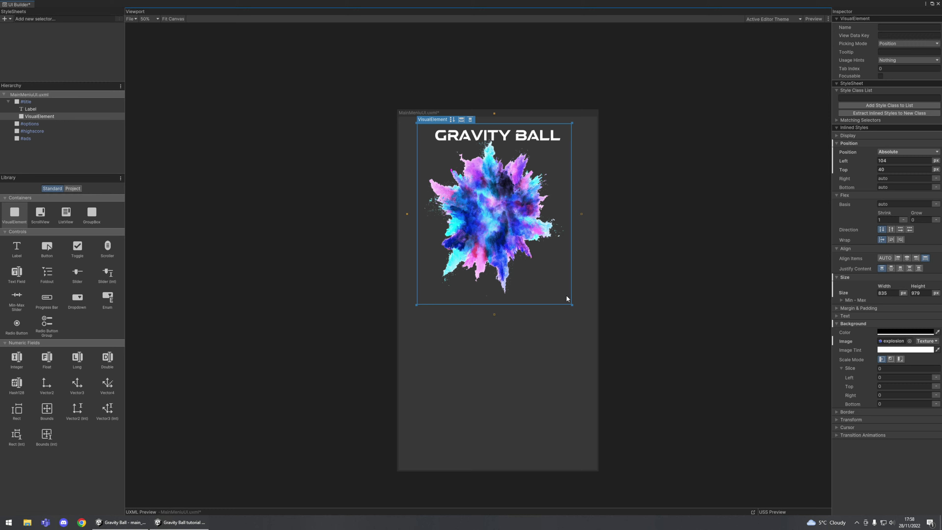
{"action": "key", "text": "ctrl+z"}
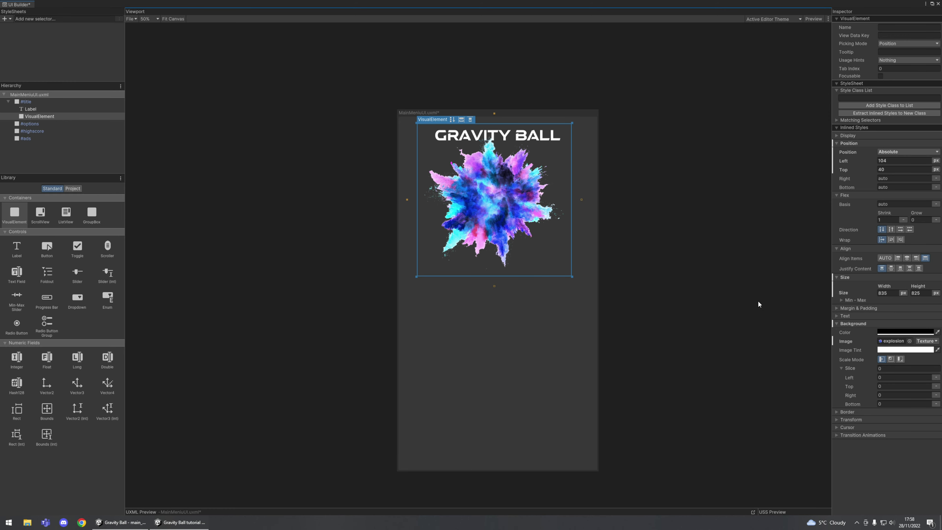
{"action": "left_click", "coordinate": [920, 295]}
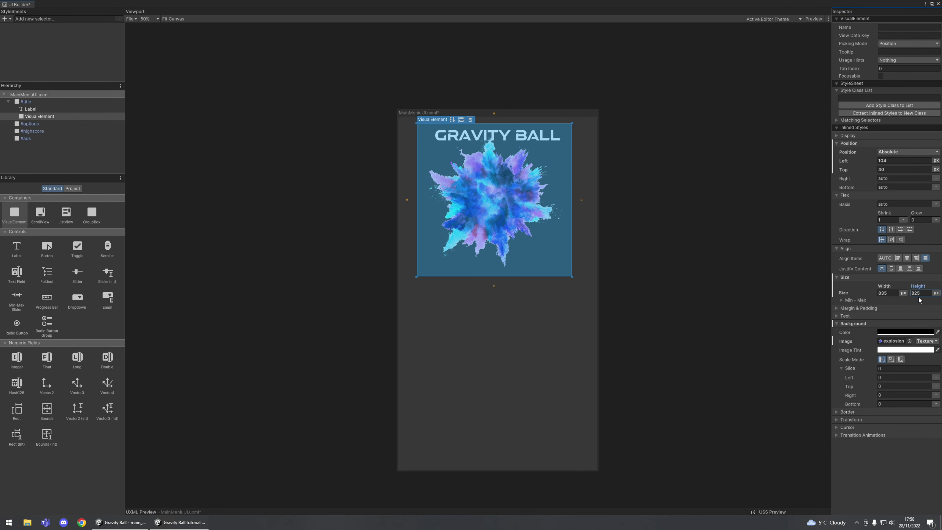
{"action": "key", "text": "Return"}
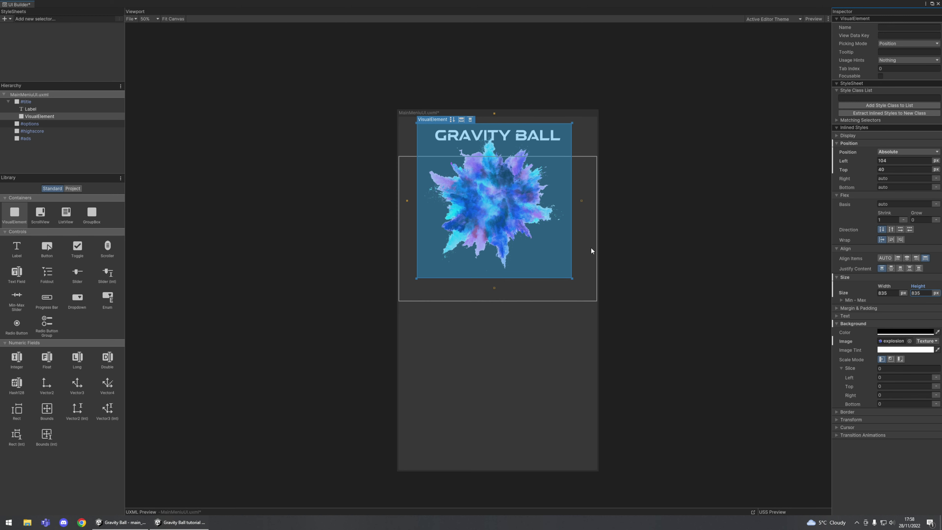
{"action": "mouse_move", "coordinate": [572, 278]}
{"action": "left_mouse_down"}
{"action": "mouse_move", "coordinate": [551, 248]}
{"action": "mouse_move", "coordinate": [510, 226]}
{"action": "mouse_move", "coordinate": [442, 158]}
{"action": "mouse_move", "coordinate": [475, 157]}
{"action": "mouse_move", "coordinate": [481, 194]}
{"action": "mouse_move", "coordinate": [558, 234]}
{"action": "mouse_move", "coordinate": [555, 261]}
{"action": "mouse_move", "coordinate": [530, 242]}
{"action": "mouse_move", "coordinate": [530, 179]}
{"action": "mouse_move", "coordinate": [540, 219]}
{"action": "mouse_move", "coordinate": [514, 184]}
{"action": "mouse_move", "coordinate": [557, 235]}
{"action": "mouse_move", "coordinate": [500, 240]}
{"action": "mouse_move", "coordinate": [519, 257]}
{"action": "mouse_move", "coordinate": [569, 209]}
{"action": "mouse_move", "coordinate": [453, 209]}
{"action": "mouse_move", "coordinate": [578, 267]}
{"action": "mouse_move", "coordinate": [561, 221]}
{"action": "mouse_move", "coordinate": [526, 242]}
{"action": "mouse_move", "coordinate": [513, 267]}
{"action": "mouse_move", "coordinate": [525, 235]}
{"action": "mouse_move", "coordinate": [551, 295]}
{"action": "mouse_move", "coordinate": [564, 273]}
{"action": "left_mouse_up"}
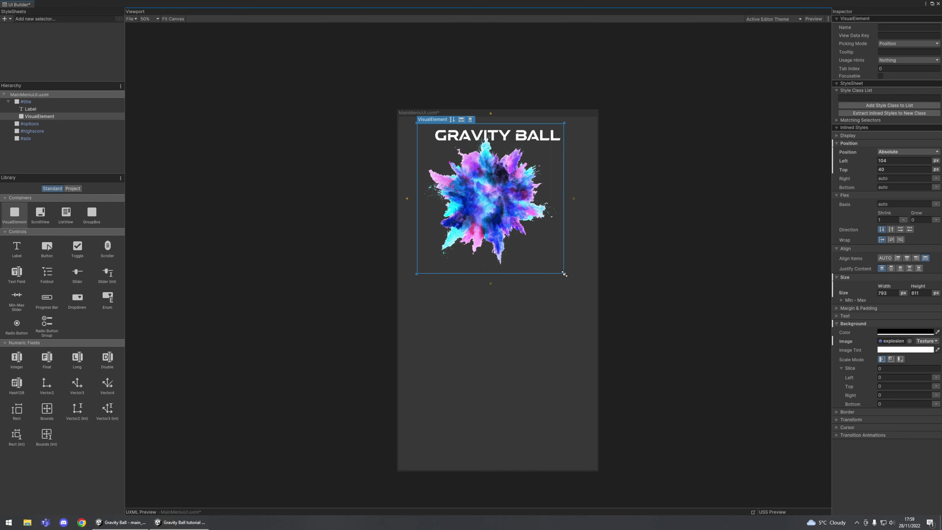
- Size the explosion element to 150 × 150 px and reorder it above the Label in the title container
{"action": "left_click", "coordinate": [888, 293]}
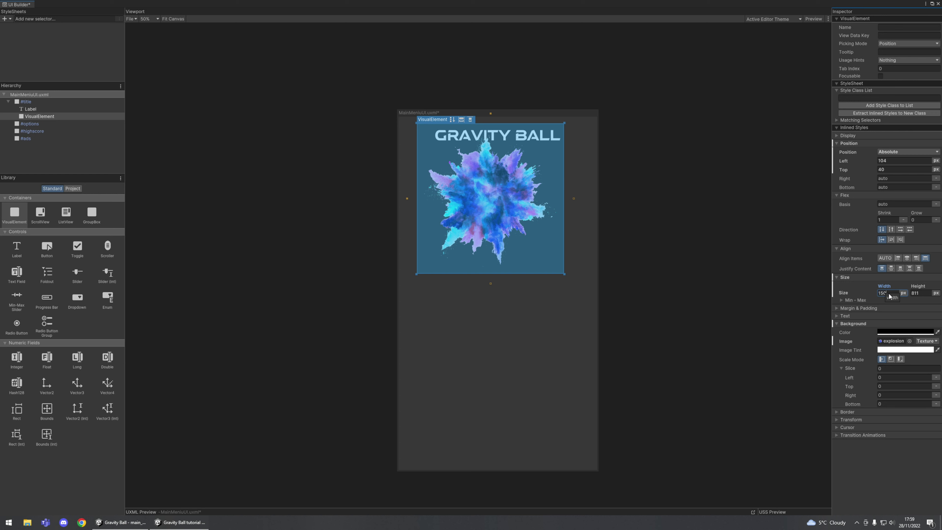
{"action": "key", "text": "Return"}
{"action": "key", "text": "Tab"}
{"action": "type", "text": "150"}
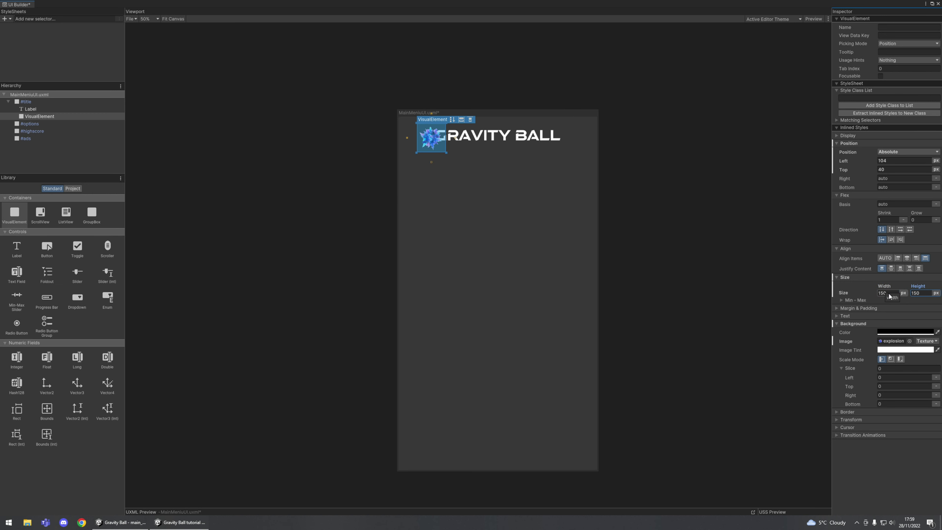
{"action": "left_click", "coordinate": [40, 116]}
{"action": "left_click_drag", "start_coordinate": [40, 116], "coordinate": [31, 107]}
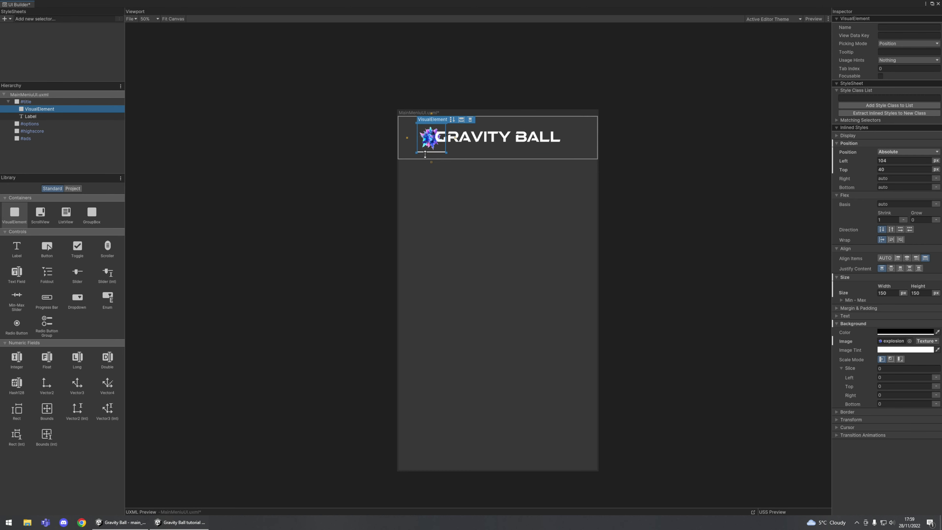
- Move the explosion image to about Left 110, Top 0, overlapping the title's first letter
{"action": "scroll", "coordinate": [426, 153], "scroll_direction": "up", "scroll_amount": 5}
{"action": "scroll", "coordinate": [625, 193], "scroll_direction": "down", "scroll_amount": 2}
{"action": "middle_click_drag", "start_coordinate": [622, 185], "coordinate": [543, 246]}
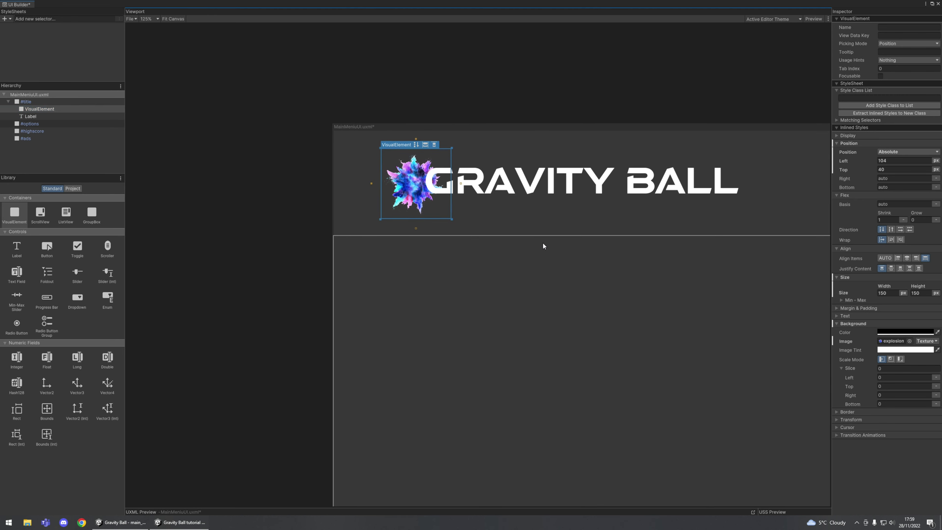
{"action": "mouse_move", "coordinate": [403, 188]}
{"action": "left_mouse_down"}
{"action": "mouse_move", "coordinate": [367, 175]}
{"action": "mouse_move", "coordinate": [393, 165]}
{"action": "mouse_move", "coordinate": [412, 173]}
{"action": "left_mouse_up"}
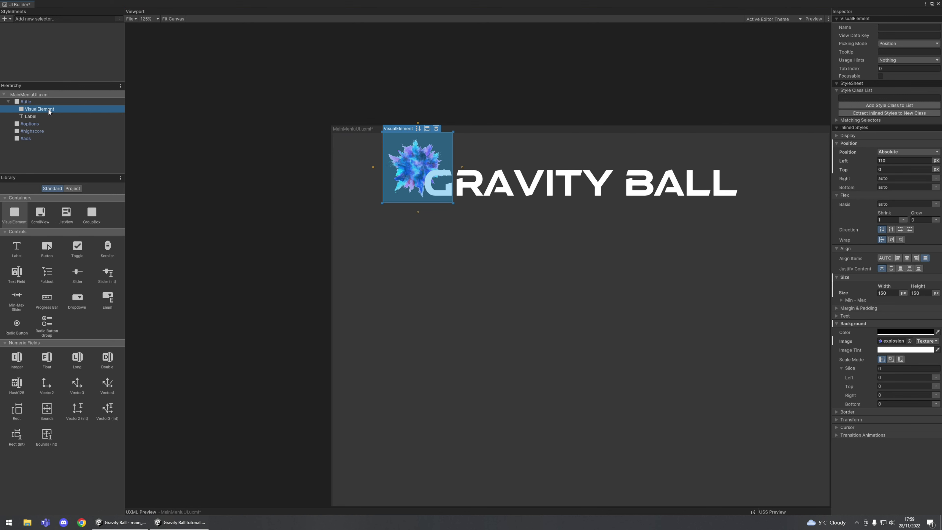
- Duplicate the explosion element, order the copy above the Label, and place it at about Left 931, Top 10
{"action": "key", "text": "ctrl+d"}
{"action": "left_click_drag", "start_coordinate": [53, 123], "coordinate": [45, 114]}
{"action": "left_click_drag", "start_coordinate": [418, 174], "coordinate": [800, 221]}
{"action": "middle_click_drag", "start_coordinate": [742, 302], "coordinate": [598, 306]}
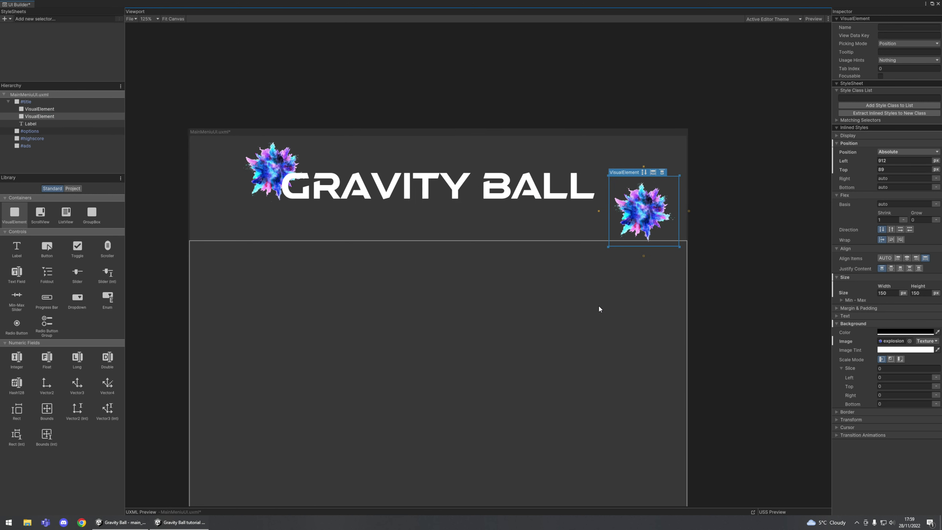
{"action": "left_click_drag", "start_coordinate": [657, 211], "coordinate": [665, 175]}
- Duplicate the second explosion element, order the copy above the Label, and place it below the title's last letters
{"action": "left_click", "coordinate": [42, 116]}
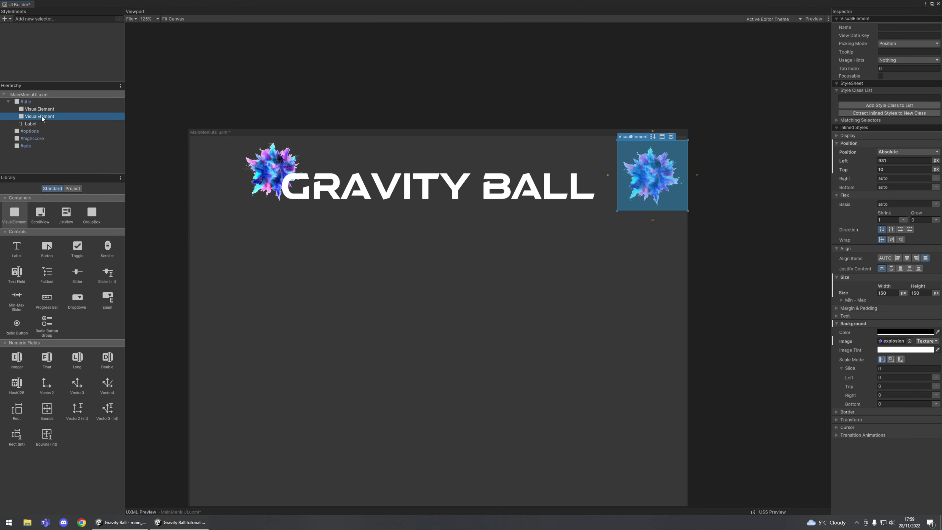
{"action": "left_click_drag", "start_coordinate": [42, 116], "coordinate": [45, 132]}
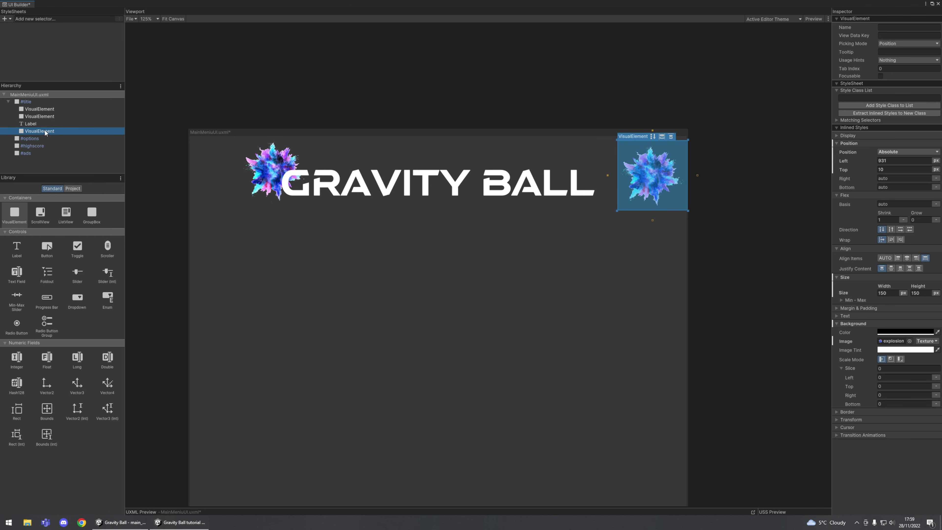
{"action": "left_click_drag", "start_coordinate": [43, 120], "coordinate": [44, 120]}
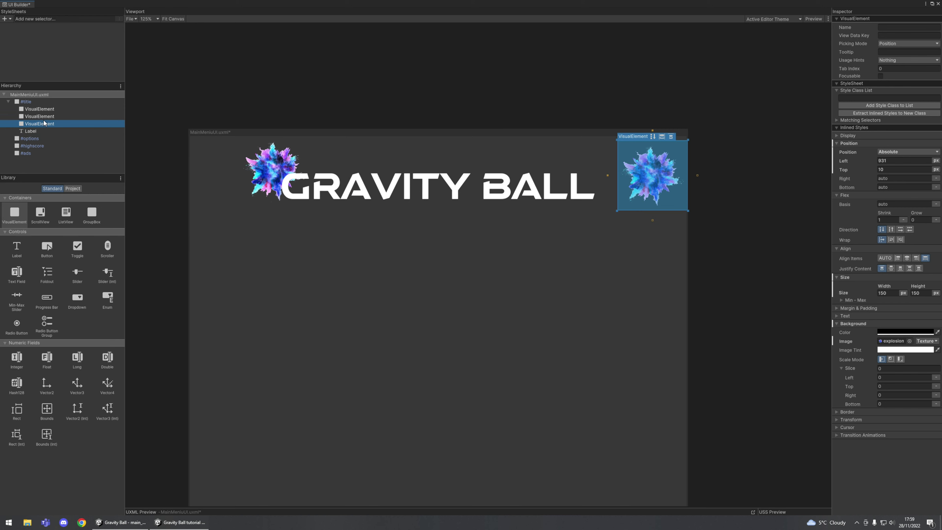
{"action": "left_click_drag", "start_coordinate": [655, 178], "coordinate": [578, 224]}
{"action": "left_click", "coordinate": [589, 337]}
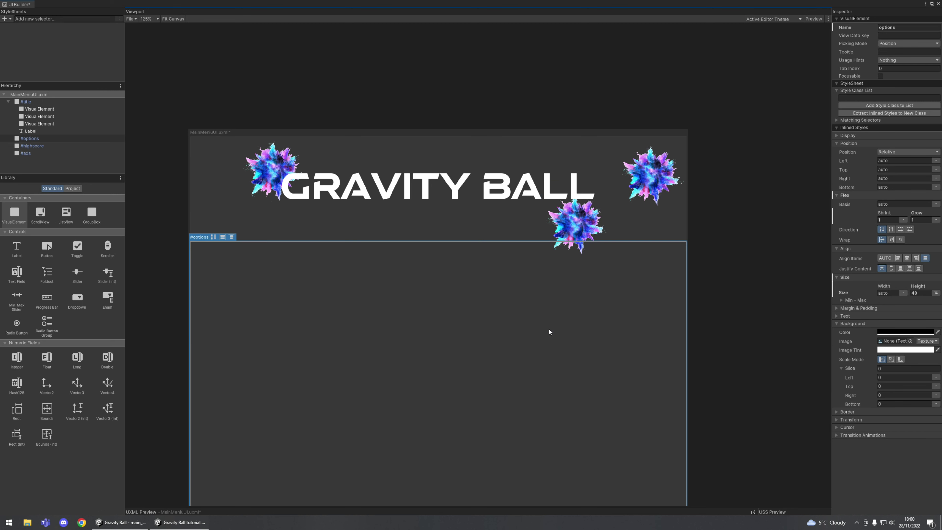
{"action": "scroll", "coordinate": [465, 325], "scroll_direction": "down", "scroll_amount": 3}
{"action": "scroll", "coordinate": [492, 386], "scroll_direction": "up", "scroll_amount": 1}
{"action": "middle_click_drag", "start_coordinate": [678, 335], "coordinate": [690, 229]}
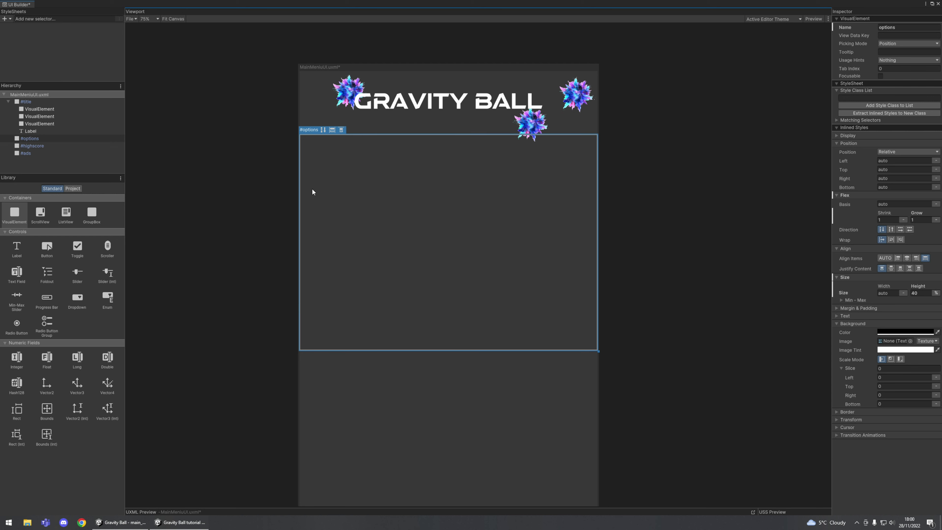
{"action": "left_click", "coordinate": [669, 181]}
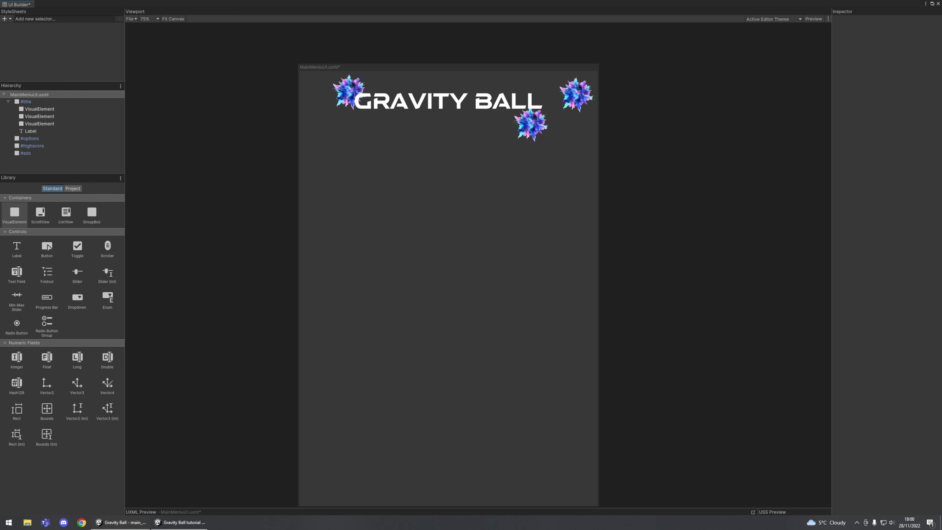
- Add a Button inside the options container
{"action": "left_click", "coordinate": [9, 102]}
{"action": "left_click", "coordinate": [27, 109]}
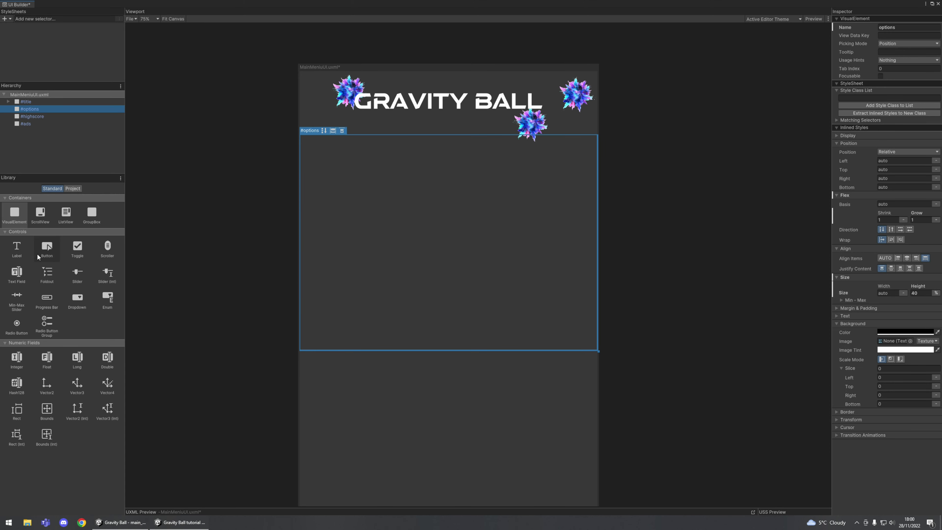
{"action": "left_click_drag", "start_coordinate": [50, 240], "coordinate": [30, 109]}
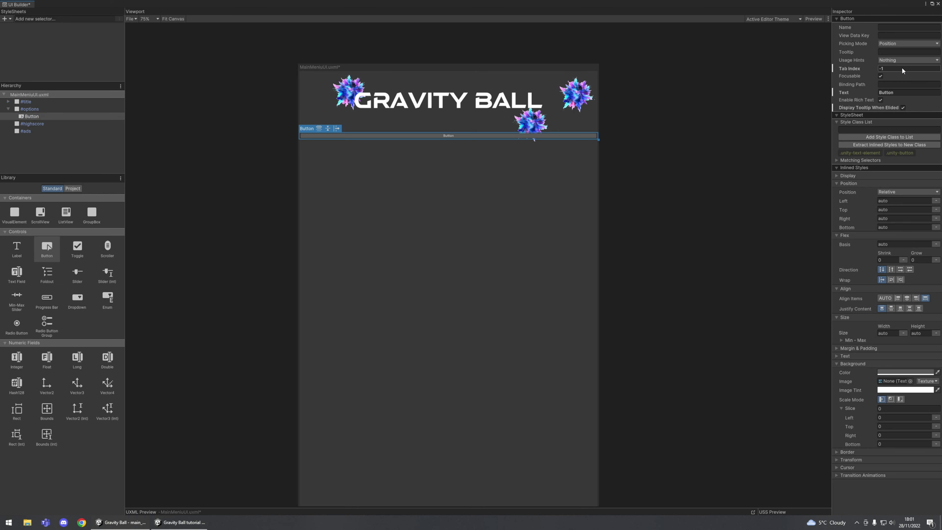
- Try entering the new button's caption letter by letter through its Text property
{"action": "left_click", "coordinate": [900, 91]}
{"action": "type", "text": "P"}
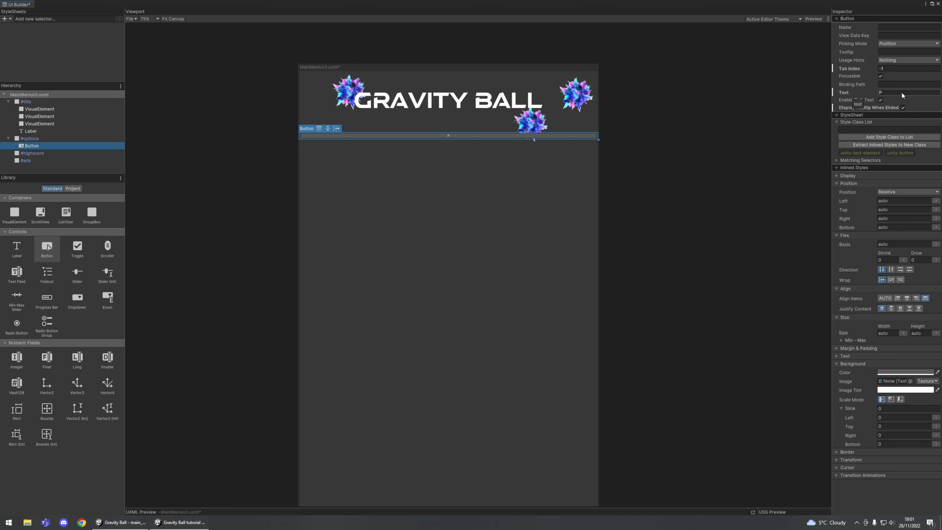
{"action": "left_click", "coordinate": [901, 92]}
{"action": "type", "text": "Pl"}
{"action": "left_click", "coordinate": [901, 93]}
{"action": "type", "text": "a"}
{"action": "key", "text": "BackSpace"}
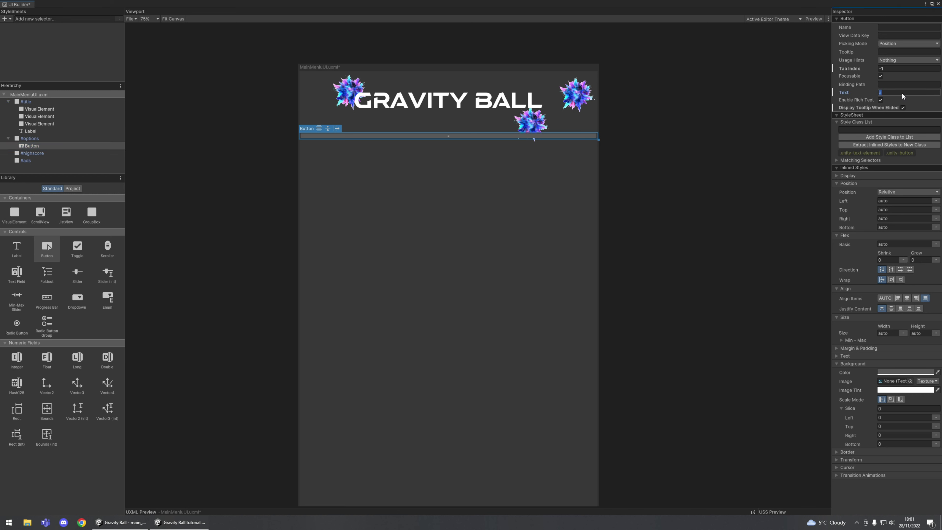
{"action": "left_click", "coordinate": [889, 92]}
{"action": "type", "text": "P"}
{"action": "key", "text": "Return"}
{"action": "left_click", "coordinate": [888, 91]}
{"action": "type", "text": "l"}
{"action": "key", "text": "Return"}
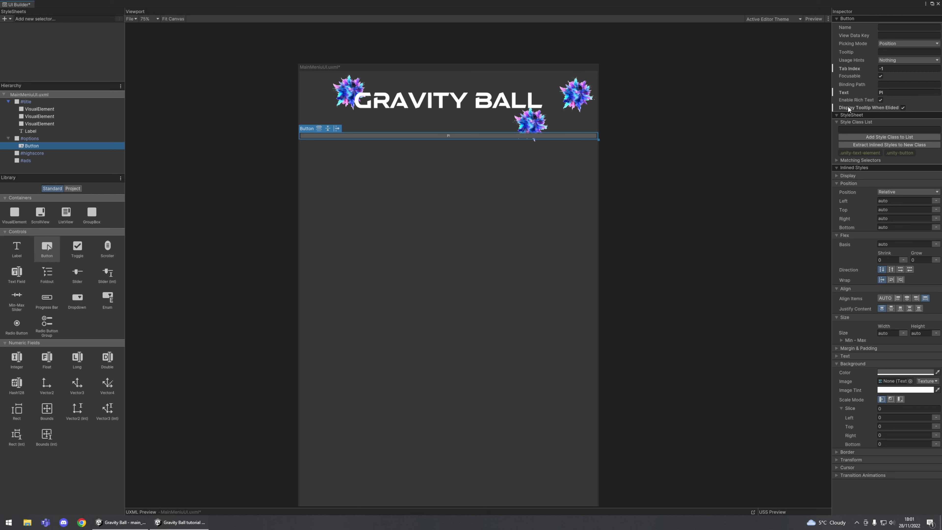
- Edit the button's caption directly on the canvas so that it reads "Play Mode 1"
{"action": "double_click", "coordinate": [454, 135]}
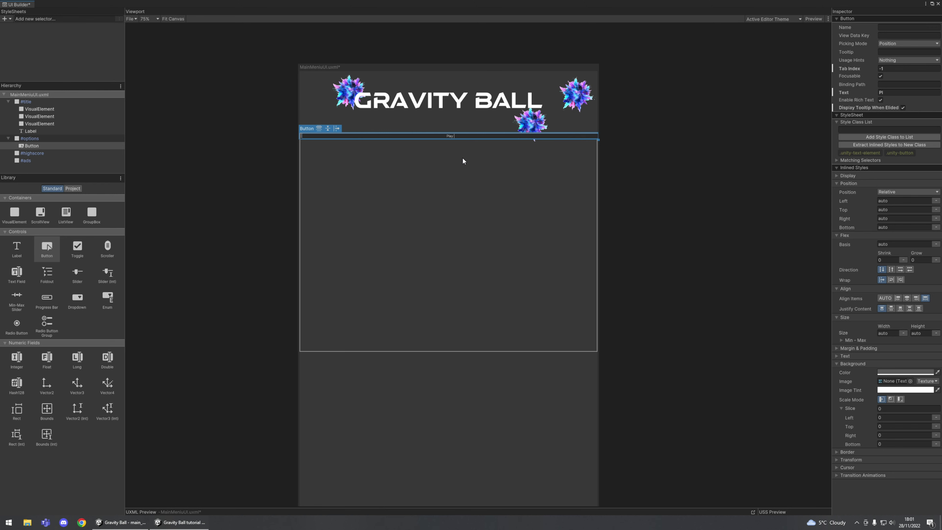
{"action": "type", "text": "1"}
{"action": "scroll", "coordinate": [454, 175], "scroll_direction": "up", "scroll_amount": 4}
{"action": "scroll", "coordinate": [527, 166], "scroll_direction": "down", "scroll_amount": 3}
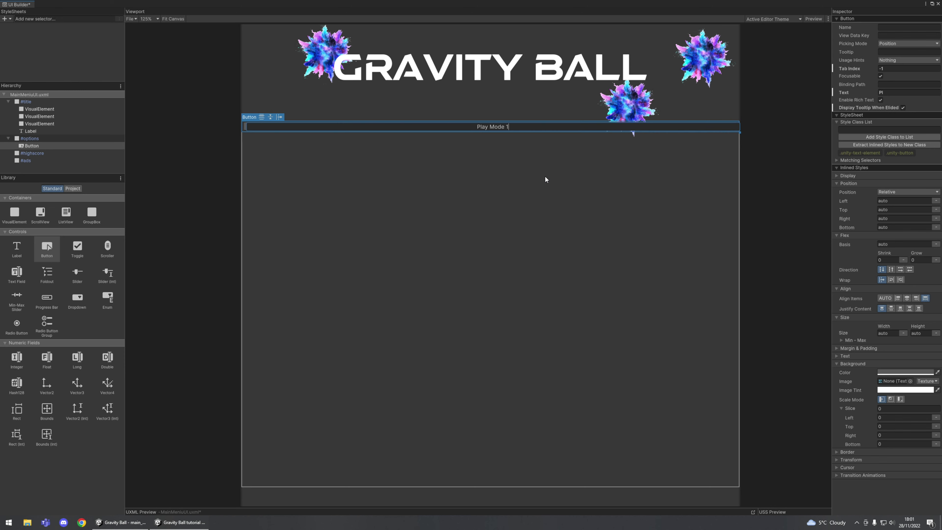
{"action": "middle_click_drag", "start_coordinate": [515, 176], "coordinate": [508, 186]}
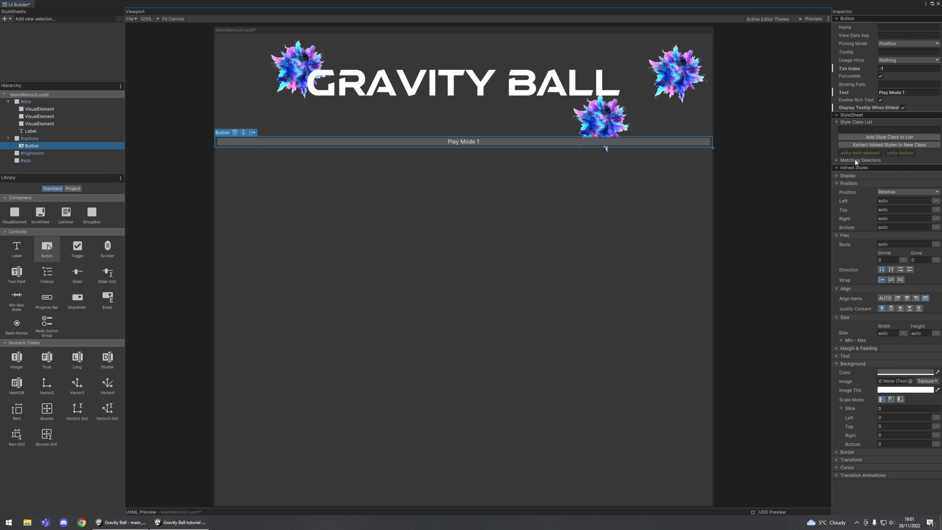
- Collapse the style class and position settings and set the Play Mode 1 button's width to 50%
{"action": "left_click", "coordinate": [836, 123]}
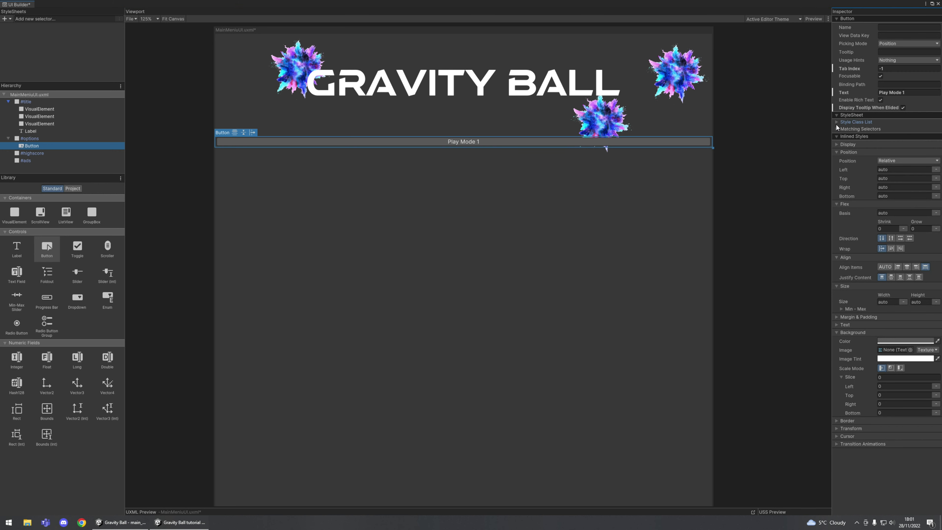
{"action": "left_click", "coordinate": [836, 152]}
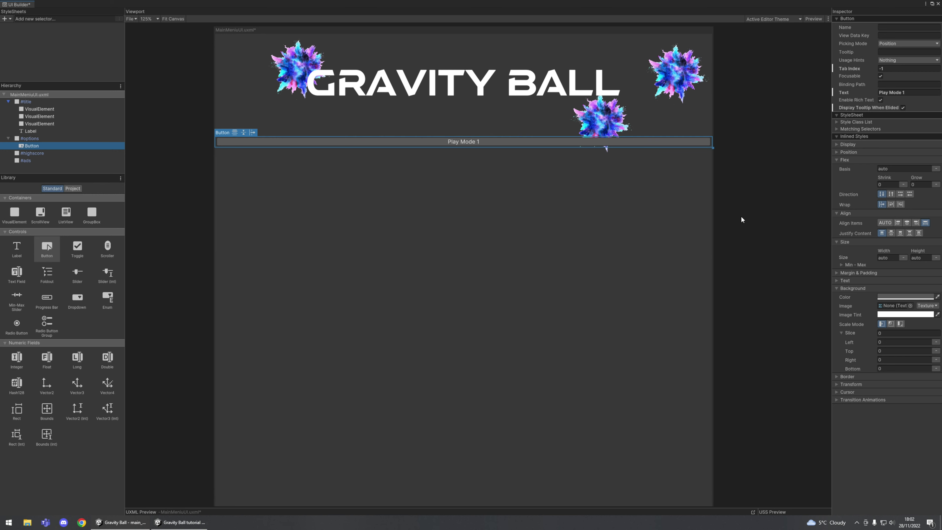
{"action": "left_click", "coordinate": [888, 255]}
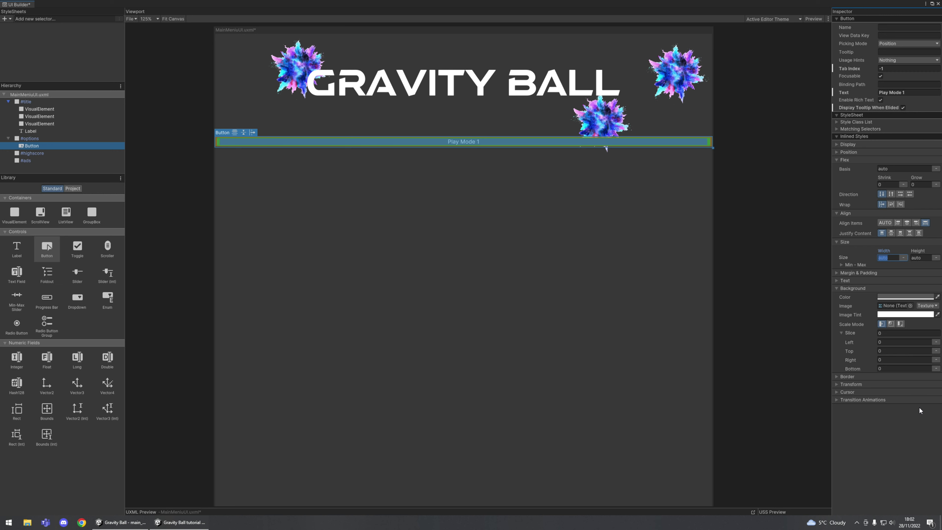
{"action": "type", "text": "50%"}
{"action": "key", "text": "Return"}
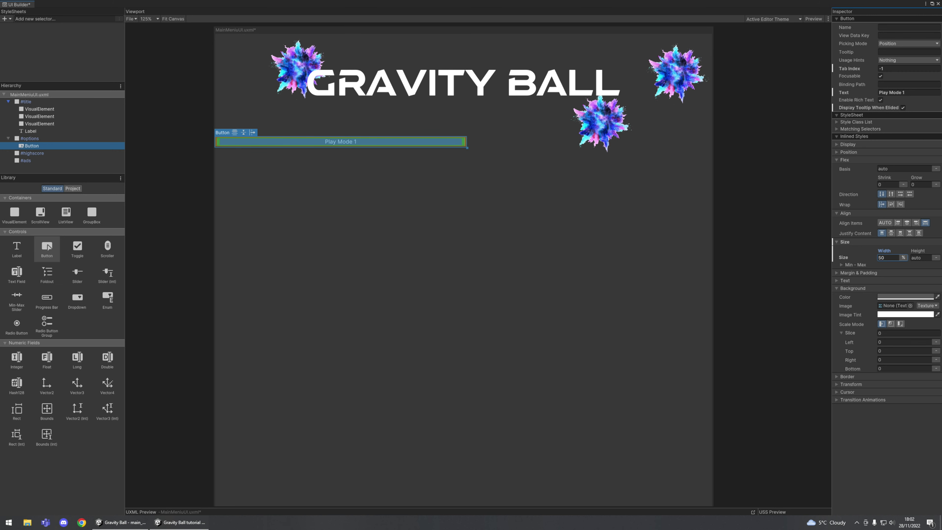
- Set the options container to justify its content to the start and align its items to the center
{"action": "key", "text": "alt+Tab"}
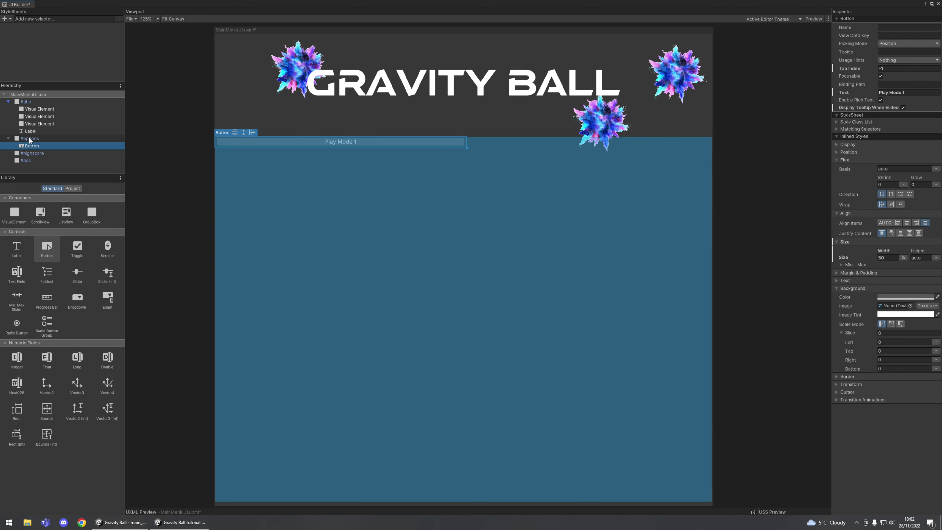
{"action": "left_click", "coordinate": [30, 139]}
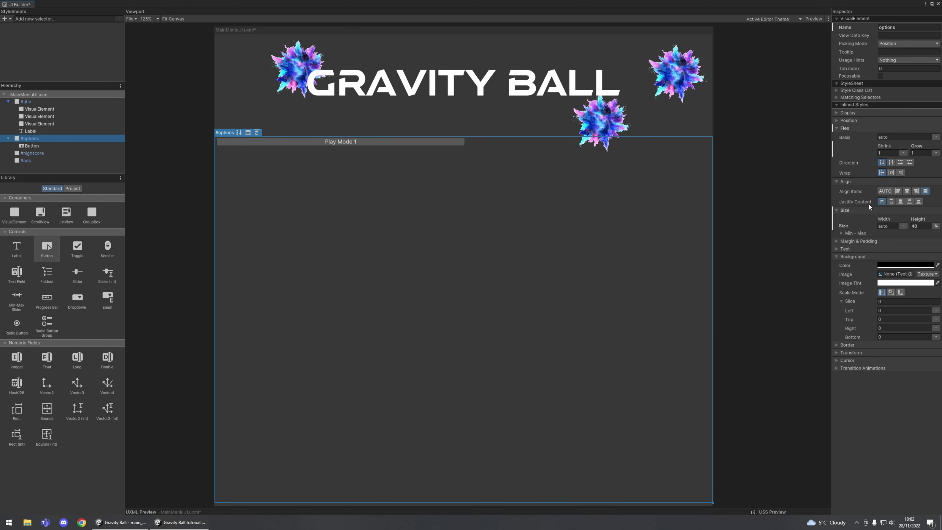
{"action": "left_click", "coordinate": [893, 200]}
{"action": "left_click", "coordinate": [882, 201]}
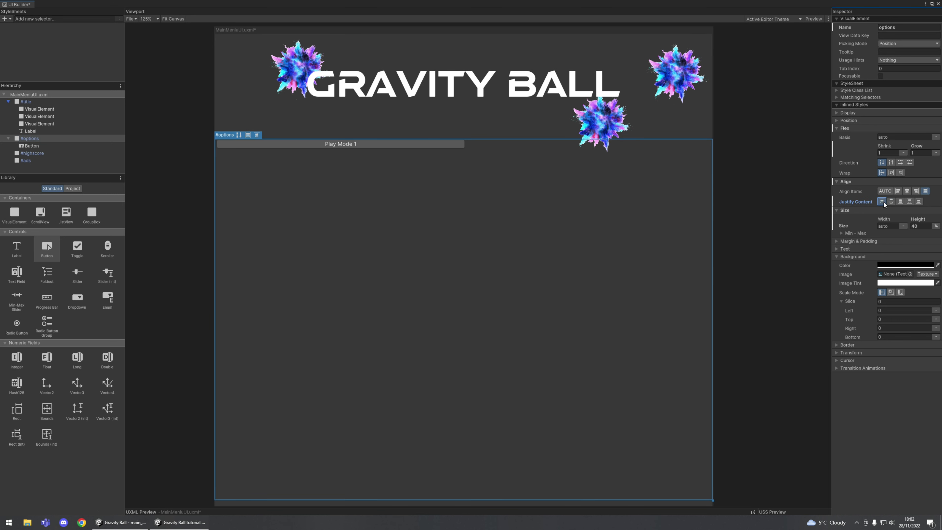
{"action": "left_click", "coordinate": [907, 190]}
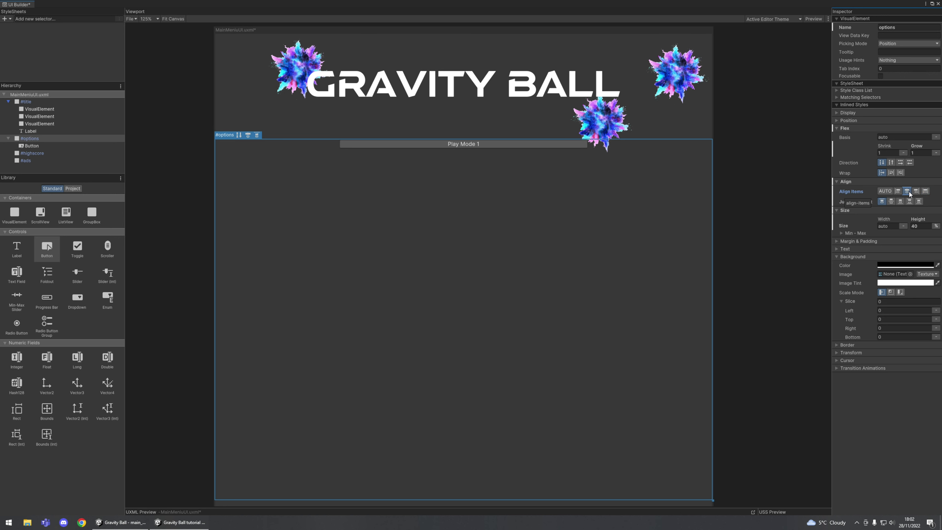
- Set the Play Mode 1 button's height to 125 px
{"action": "scroll", "coordinate": [513, 202], "scroll_direction": "down", "scroll_amount": 1}
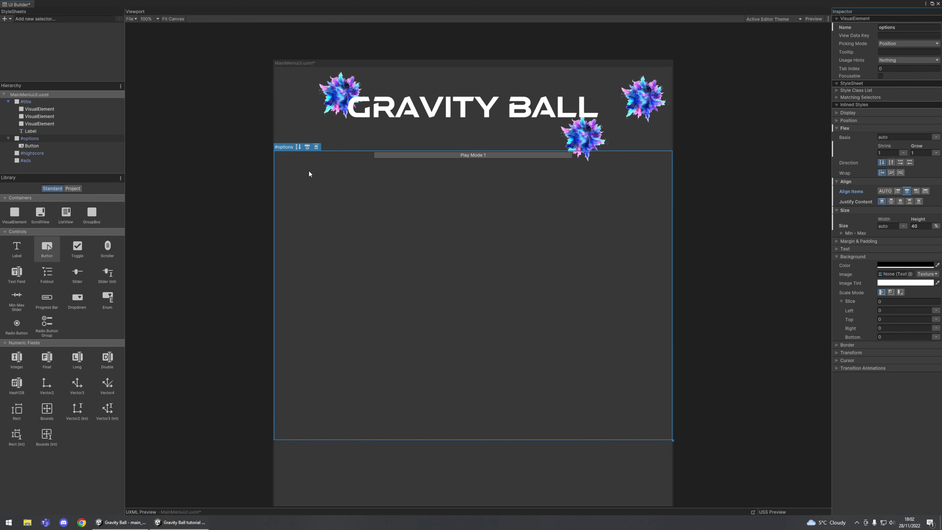
{"action": "left_click", "coordinate": [32, 145]}
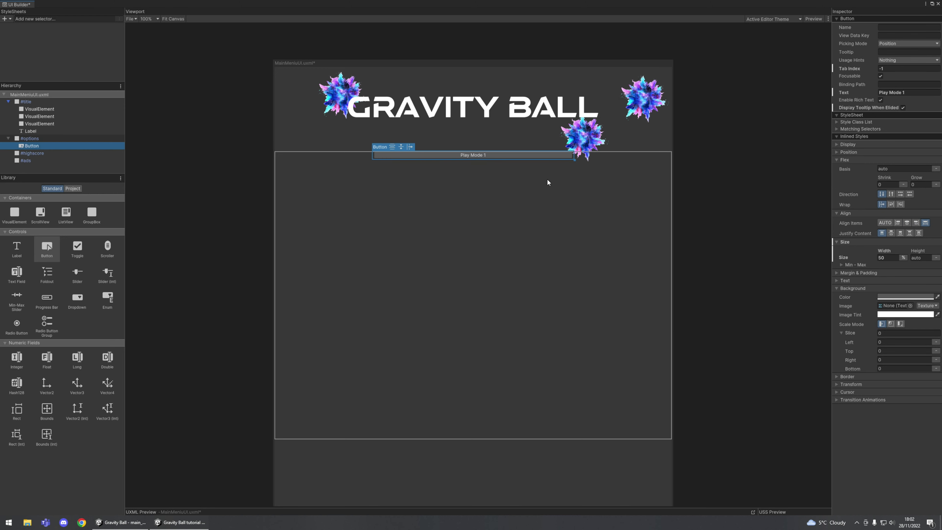
{"action": "left_click", "coordinate": [922, 258]}
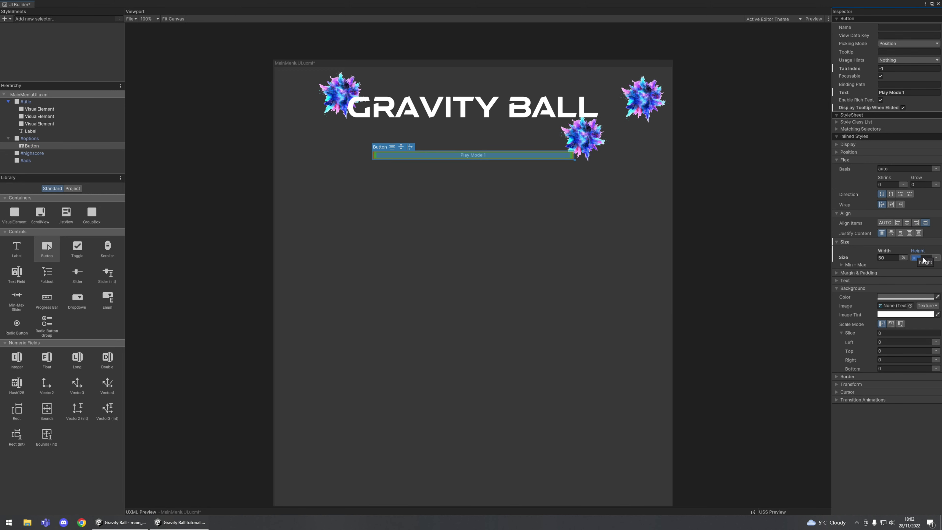
{"action": "type", "text": "125"}
{"action": "key", "text": "Return"}
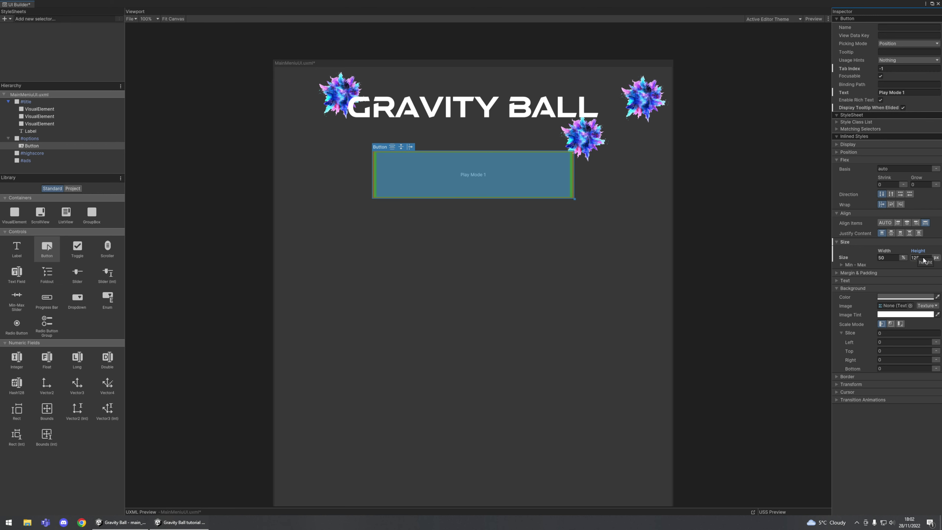
{"action": "left_click", "coordinate": [584, 272]}
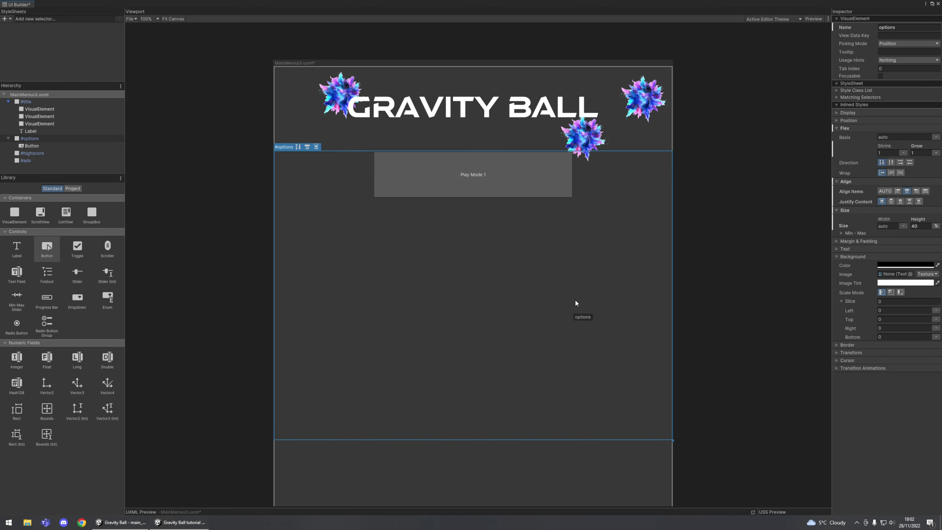
{"action": "left_click", "coordinate": [546, 327]}
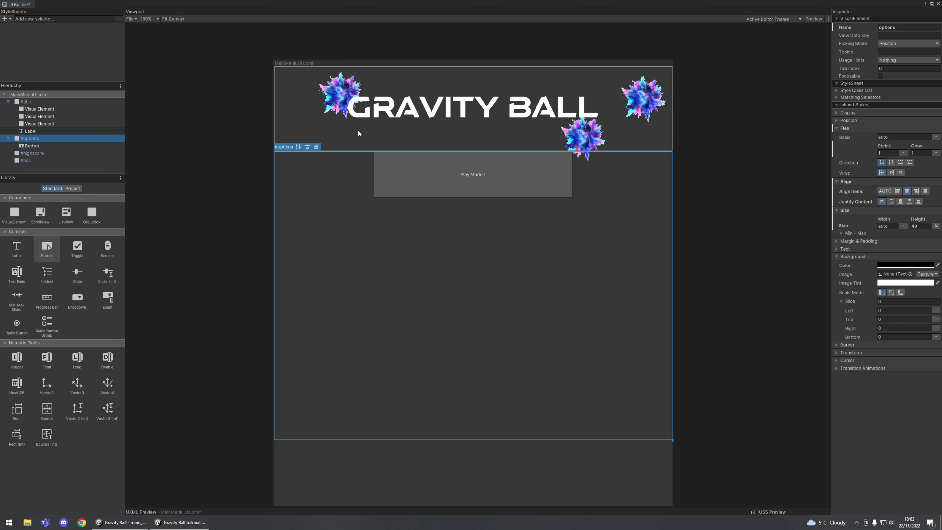
{"action": "left_click", "coordinate": [587, 408]}
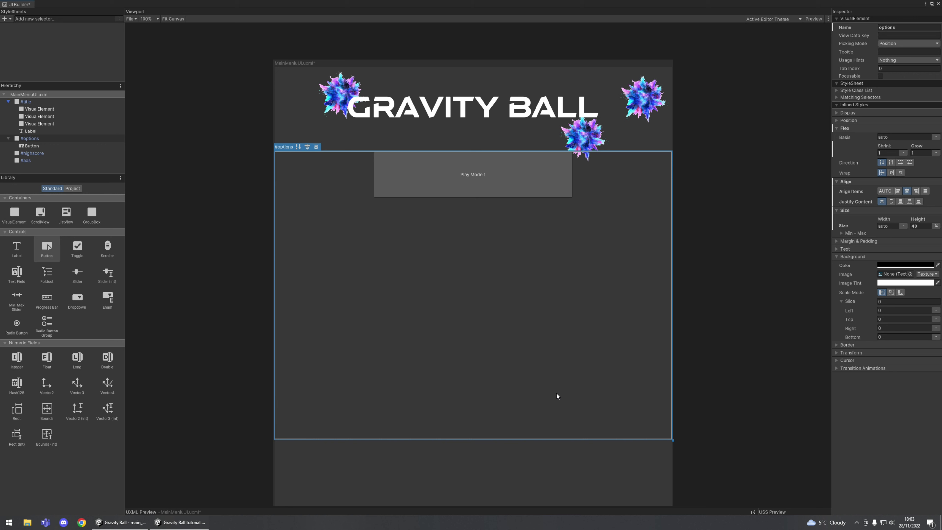
- Give the Play Mode 1 button a top margin of 100 px
{"action": "left_click", "coordinate": [435, 179]}
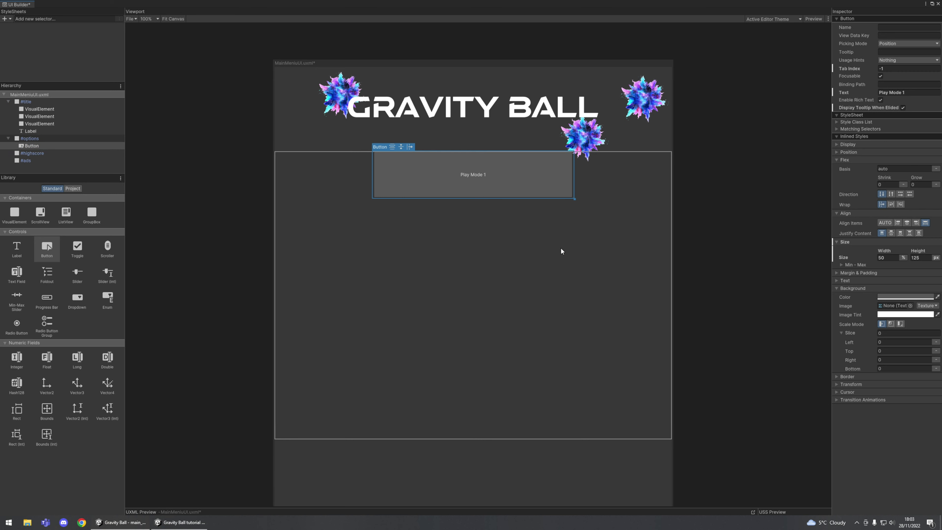
{"action": "left_click", "coordinate": [838, 272]}
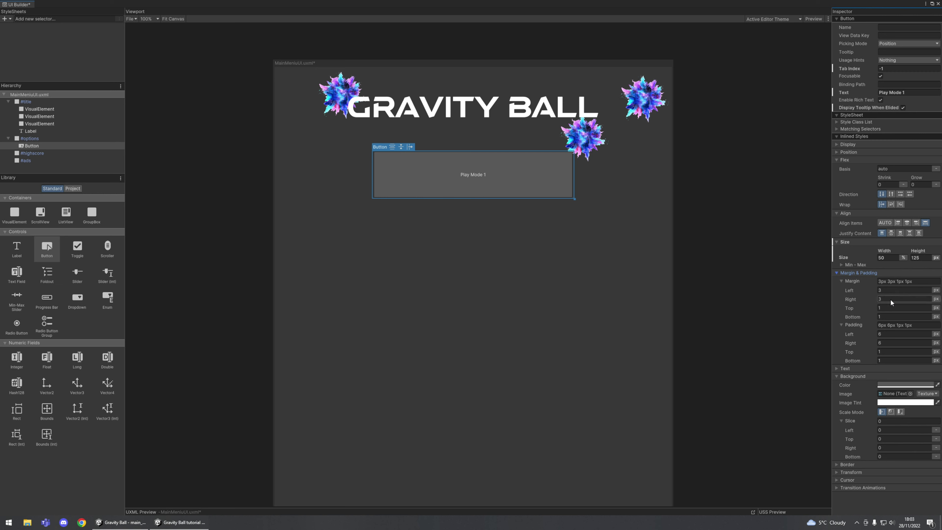
{"action": "left_click", "coordinate": [889, 309]}
{"action": "type", "text": "10"}
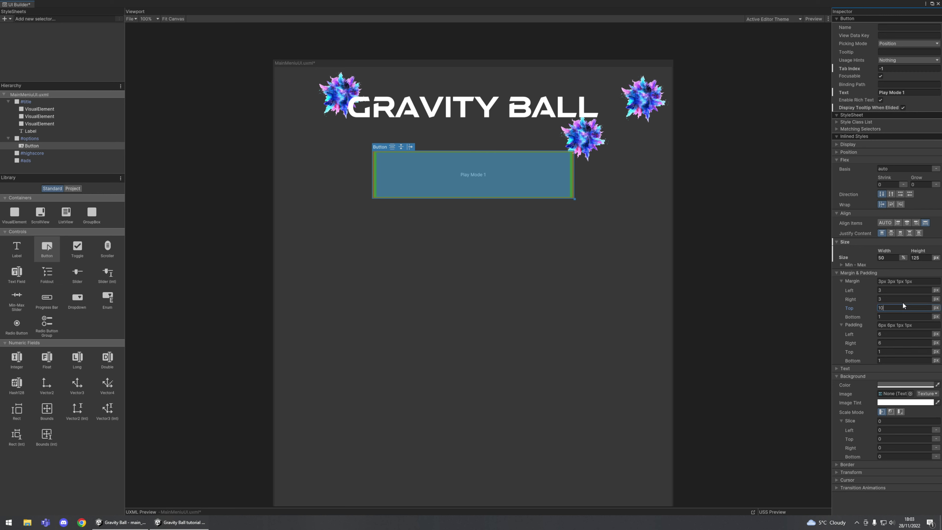
{"action": "type", "text": "0"}
{"action": "key", "text": "Return"}
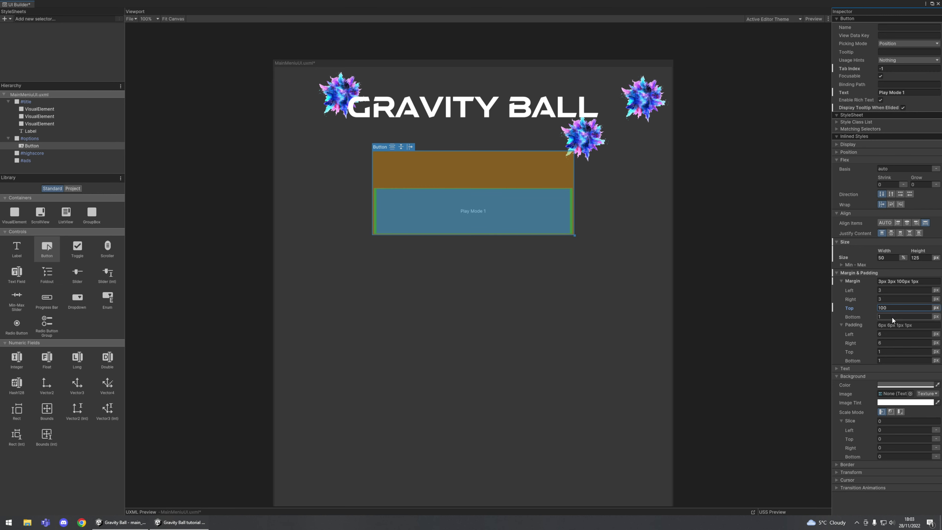
{"action": "left_click", "coordinate": [511, 301]}
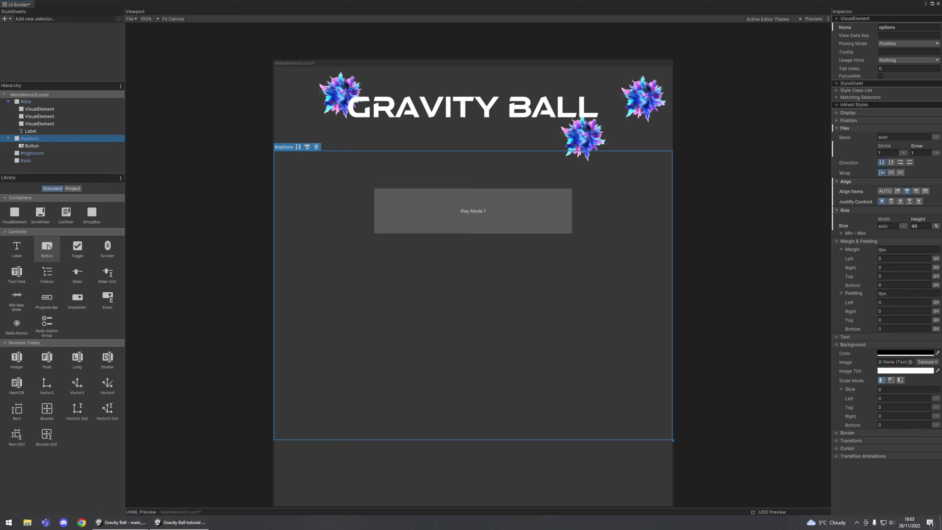
- Set the Play Mode 1 button's font to aAtmospheric and clear its font asset
{"action": "left_click", "coordinate": [483, 221]}
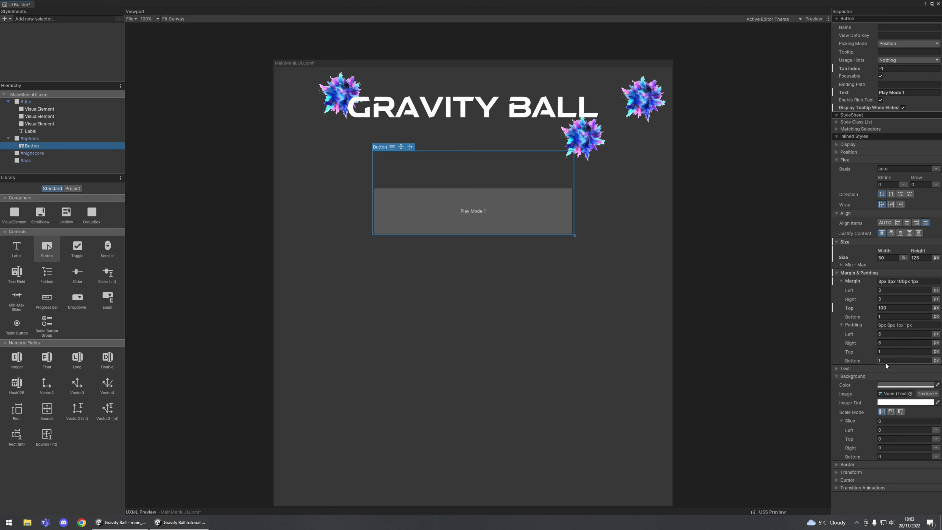
{"action": "left_click", "coordinate": [835, 273]}
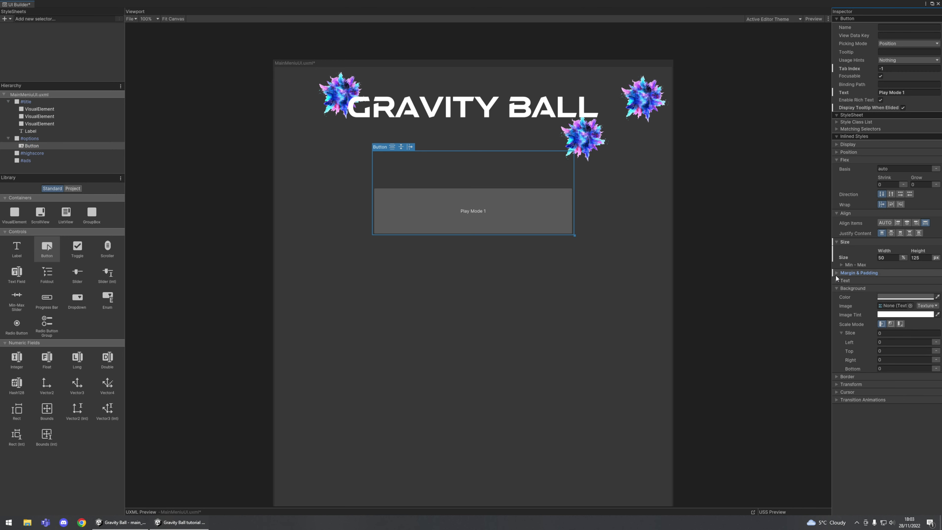
{"action": "left_click", "coordinate": [837, 281]}
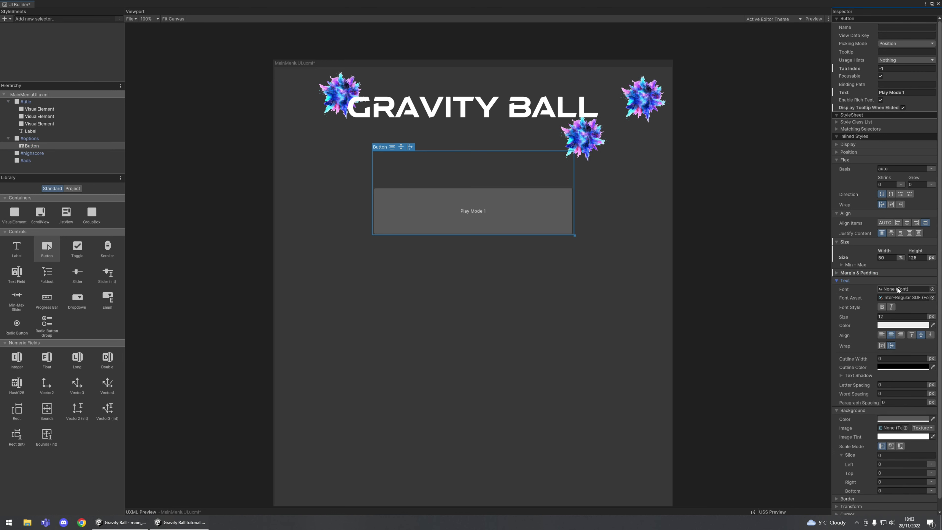
{"action": "left_click", "coordinate": [933, 289]}
{"action": "left_click", "coordinate": [693, 163]}
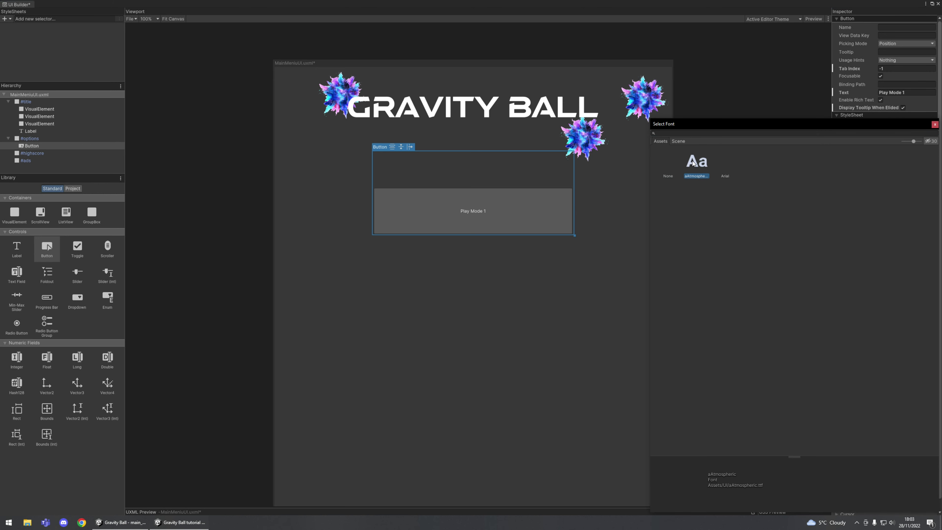
{"action": "left_click", "coordinate": [934, 125]}
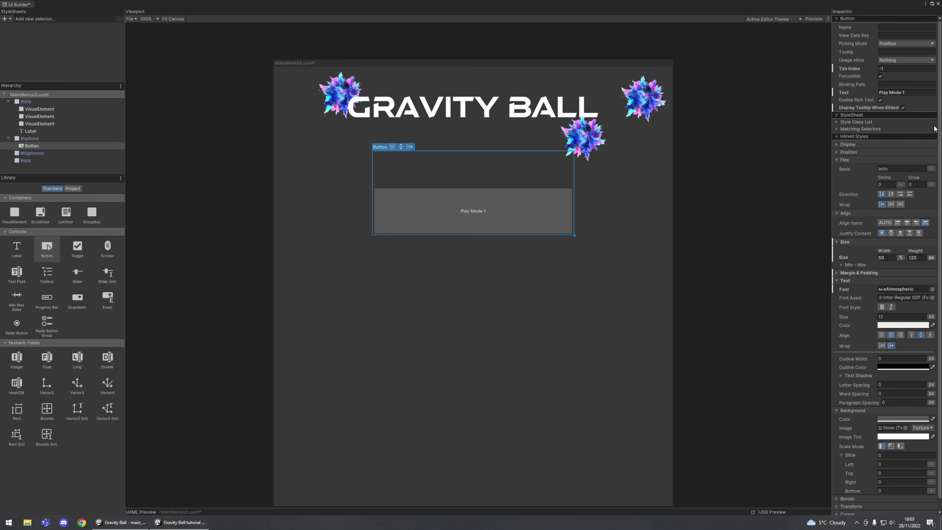
{"action": "left_click", "coordinate": [901, 299]}
{"action": "key", "text": "Delete"}
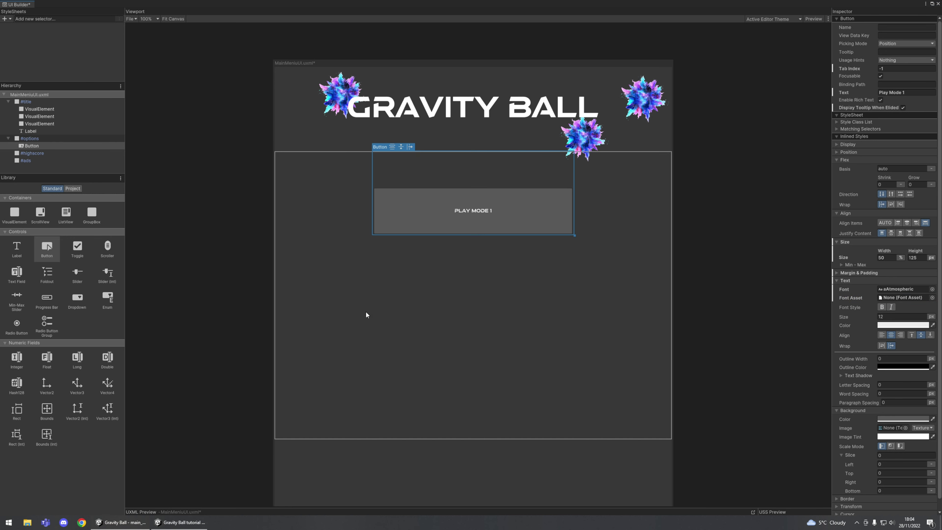
- Set the Play Mode 1 button's text size to 50 px
{"action": "left_click", "coordinate": [891, 319]}
{"action": "type", "text": "50"}
{"action": "key", "text": "Return"}
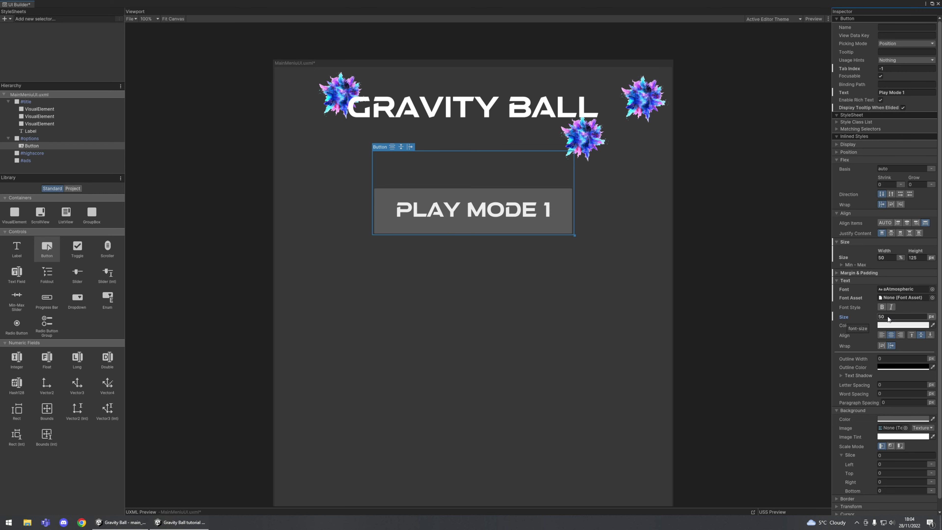
- Set the Play Mode 1 button's text color to white (FFFFFF) and collapse its text settings
{"action": "left_click", "coordinate": [883, 325]}
{"action": "left_click_drag", "start_coordinate": [885, 384], "coordinate": [865, 355]}
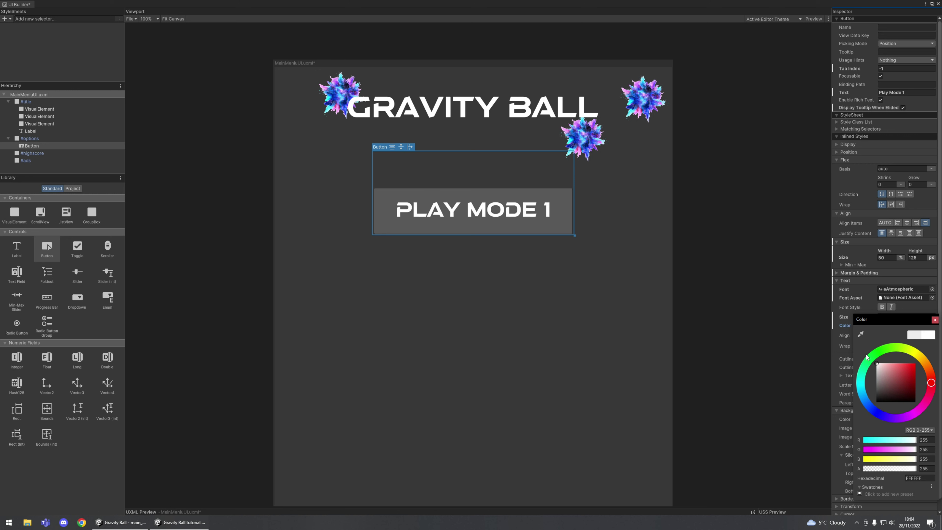
{"action": "left_click", "coordinate": [934, 320]}
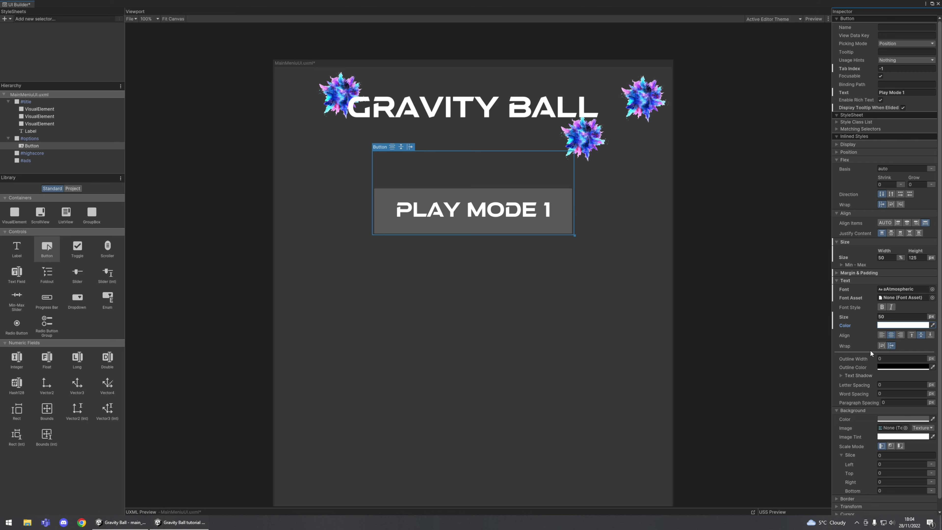
{"action": "left_click", "coordinate": [847, 281]}
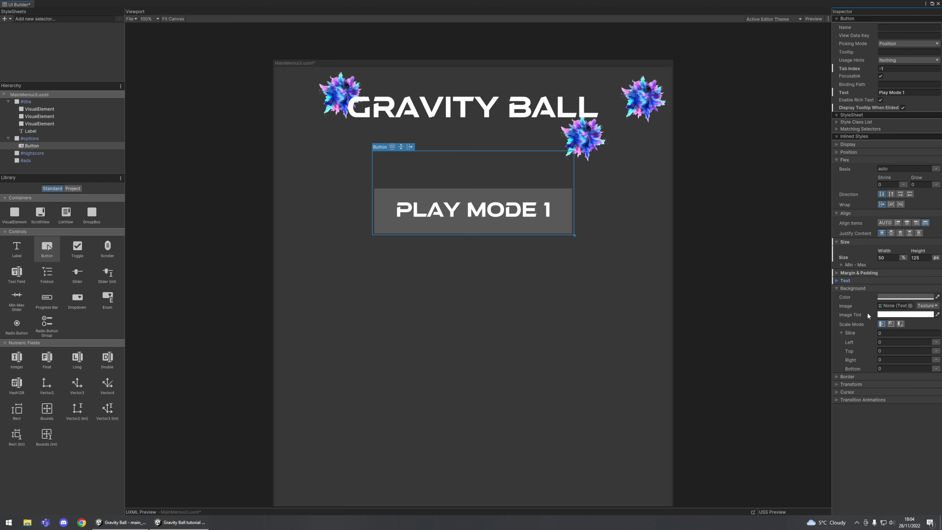
- Set the Play Mode 1 button's background color to white (FFFFFF)
{"action": "left_click", "coordinate": [884, 297]}
{"action": "left_click_drag", "start_coordinate": [882, 356], "coordinate": [876, 336]}
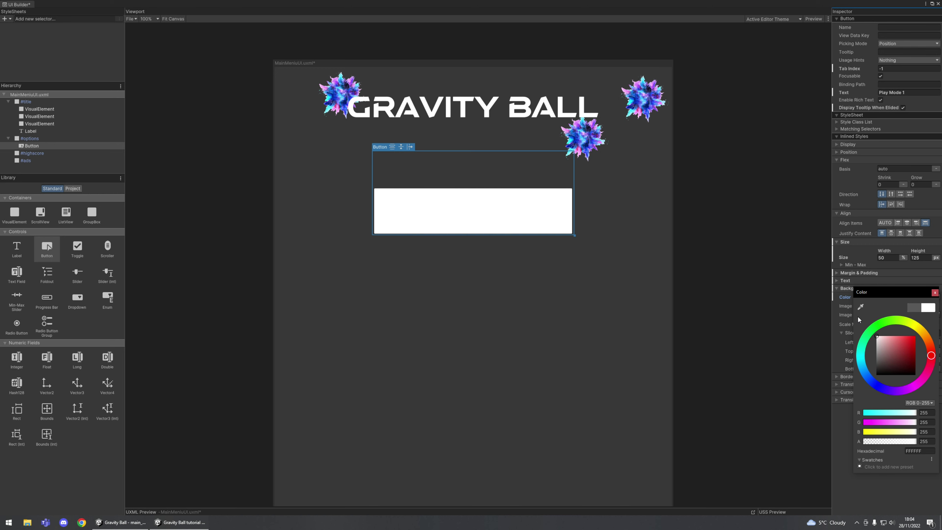
{"action": "left_click", "coordinate": [934, 293]}
- Set the Play Mode 1 button's text color to black (000000) and select the options container
{"action": "left_click", "coordinate": [836, 281]}
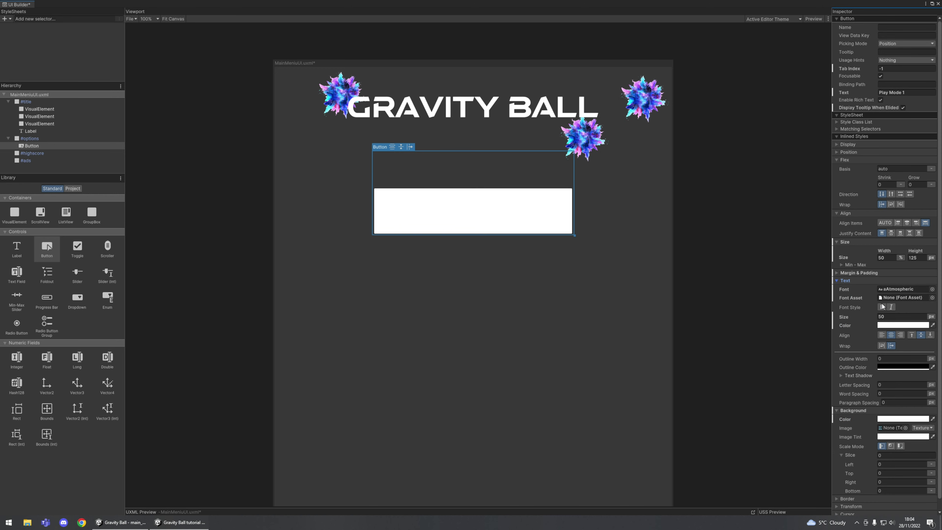
{"action": "left_click", "coordinate": [887, 327]}
{"action": "left_click", "coordinate": [881, 402]}
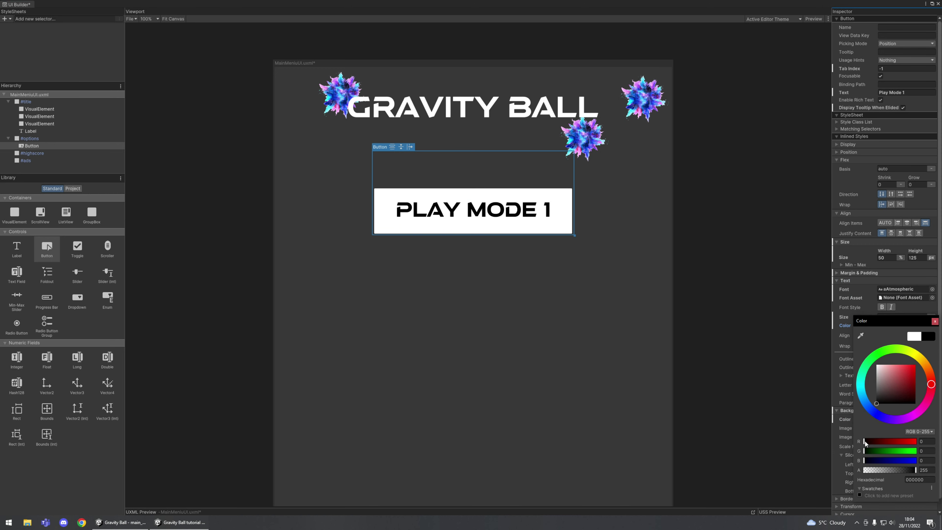
{"action": "left_click", "coordinate": [593, 322]}
{"action": "scroll", "coordinate": [716, 323], "scroll_direction": "down", "scroll_amount": 5}
{"action": "middle_click_drag", "start_coordinate": [725, 356], "coordinate": [619, 272]}
{"action": "scroll", "coordinate": [597, 260], "scroll_direction": "up", "scroll_amount": 1}
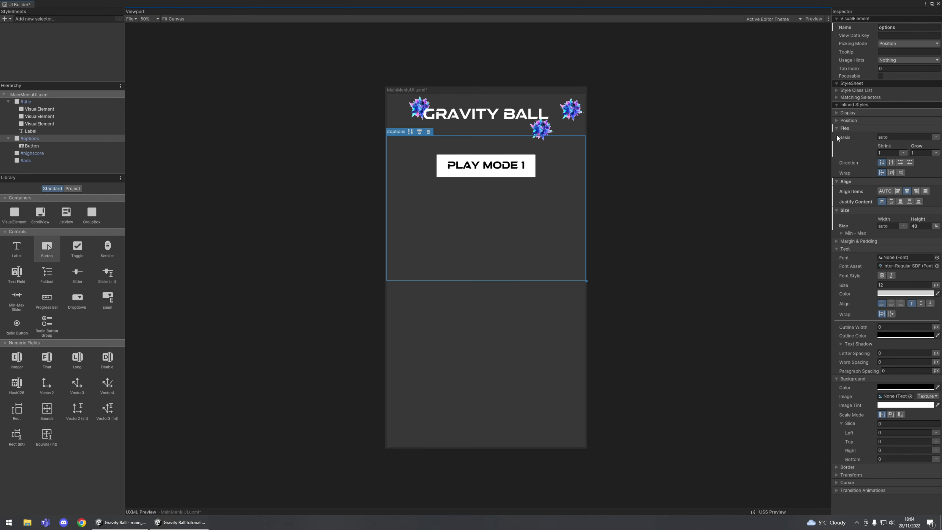
- Collapse the options container's flex, align, size, text and background style settings
{"action": "left_click", "coordinate": [837, 128]}
{"action": "left_click", "coordinate": [840, 164]}
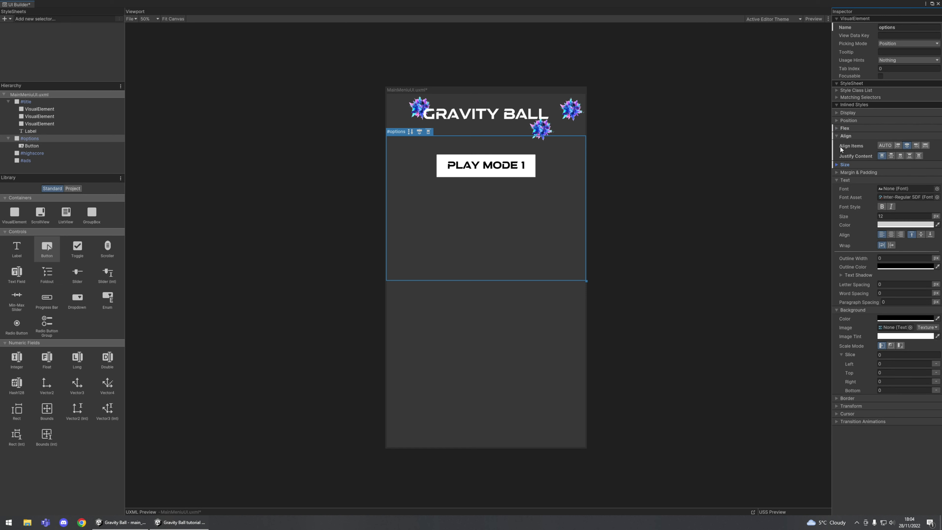
{"action": "left_click", "coordinate": [836, 136]}
{"action": "left_click", "coordinate": [837, 158]}
{"action": "left_click", "coordinate": [836, 167]}
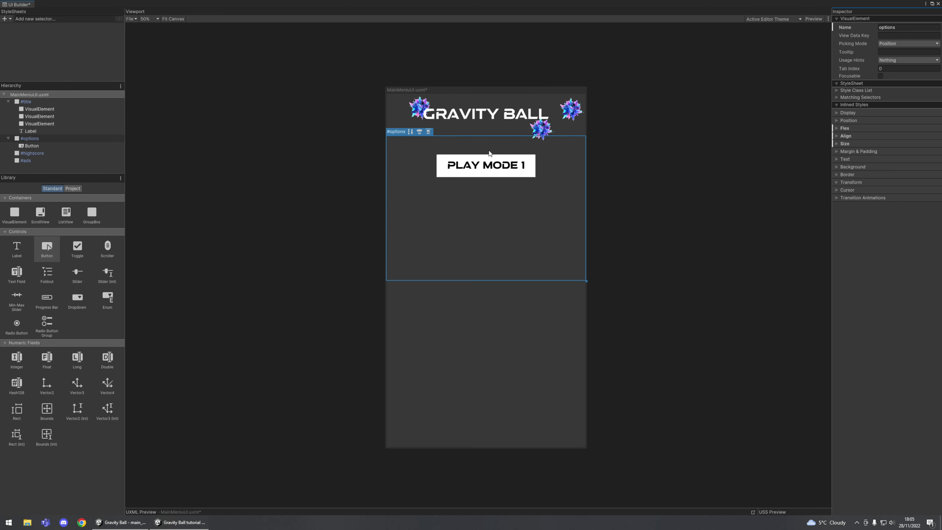
- Expand the options container's Style Class List and examine the stylesheet settings available for it
{"action": "left_click", "coordinate": [839, 91]}
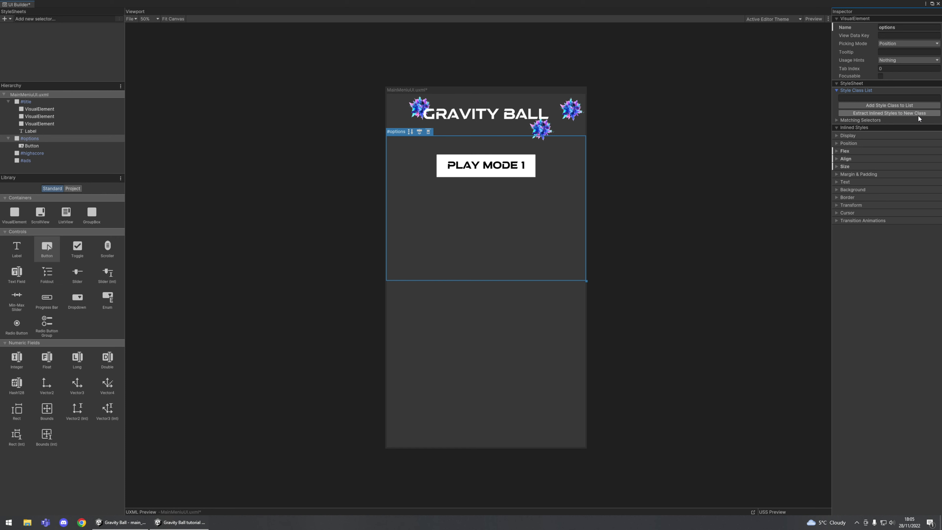
{"action": "left_click", "coordinate": [860, 120]}
{"action": "left_click", "coordinate": [860, 120]}
{"action": "left_click", "coordinate": [849, 84]}
{"action": "left_click", "coordinate": [850, 84]}
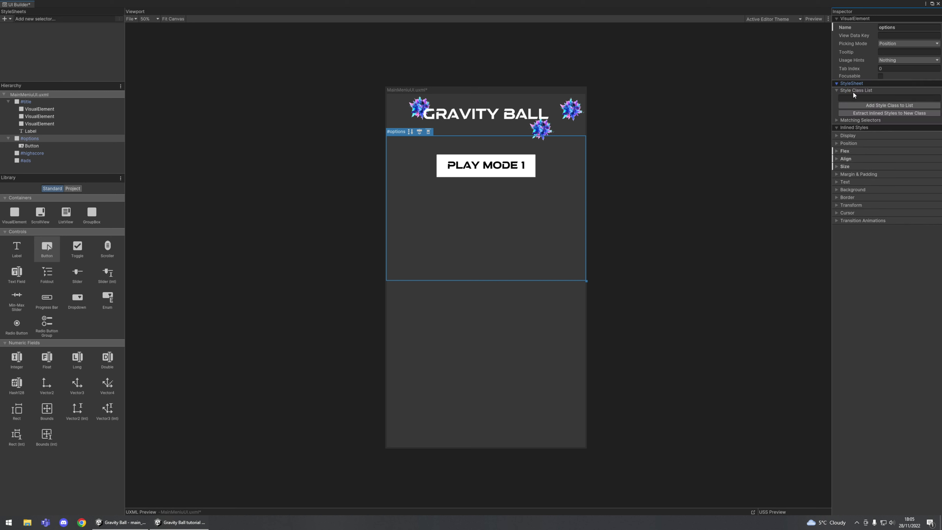
{"action": "left_click", "coordinate": [852, 89]}
{"action": "left_click", "coordinate": [853, 89]}
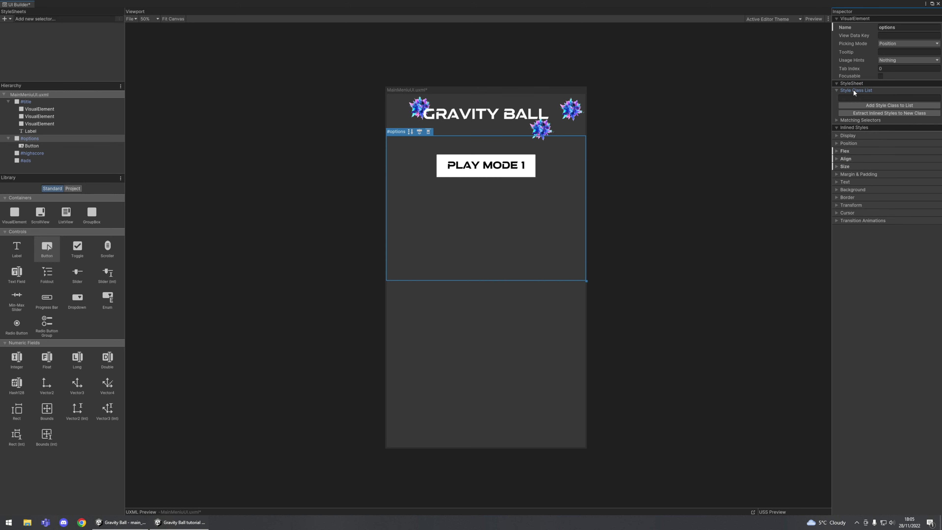
- Create a new USS stylesheet named MainMeniuUSS in the Assets/UI/Main Menu folder
{"action": "left_click", "coordinate": [853, 120]}
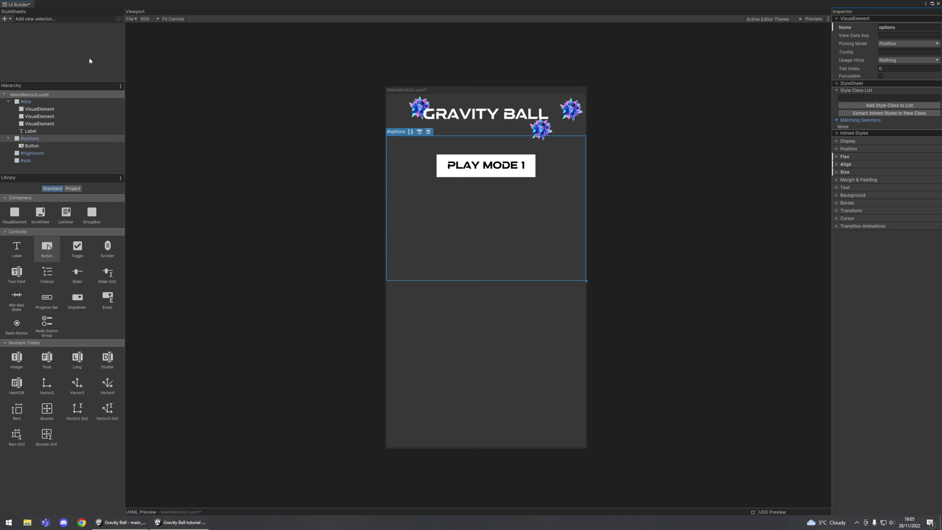
{"action": "left_click", "coordinate": [4, 18]}
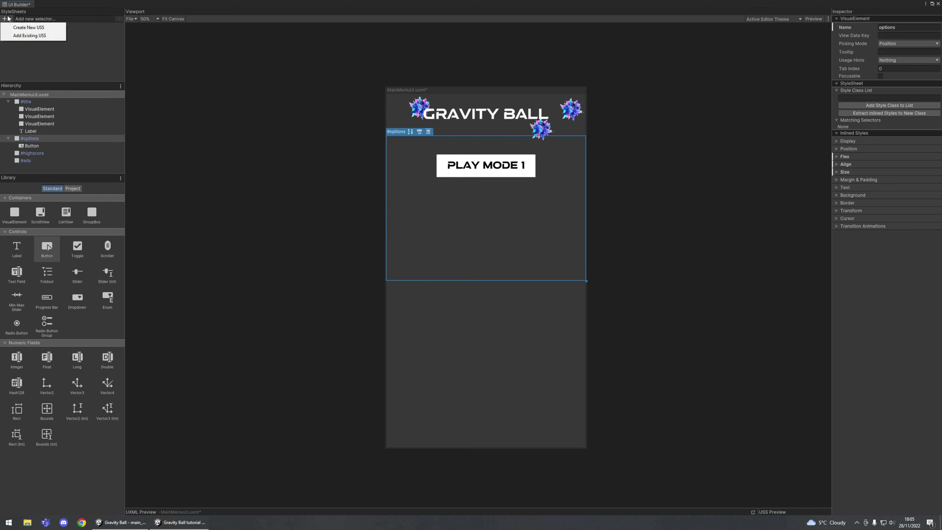
{"action": "left_click", "coordinate": [44, 27]}
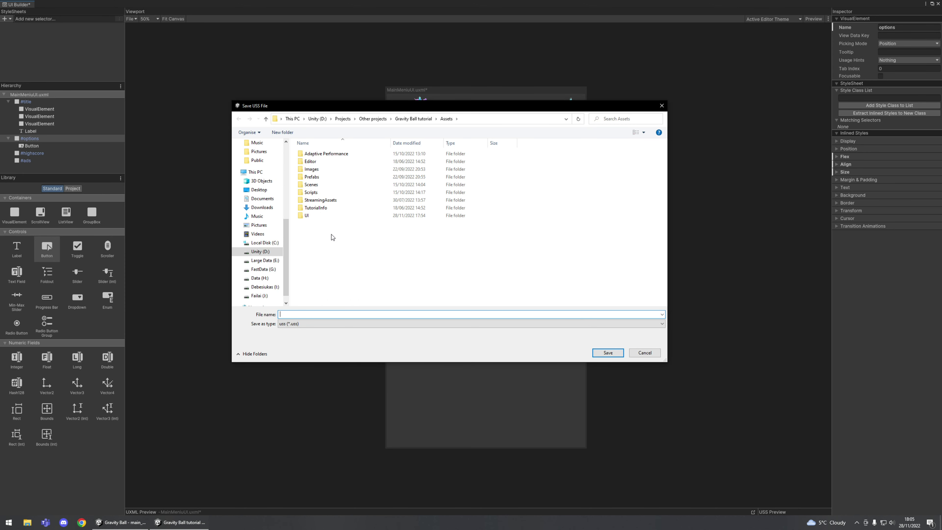
{"action": "double_click", "coordinate": [311, 216]}
{"action": "double_click", "coordinate": [316, 154]}
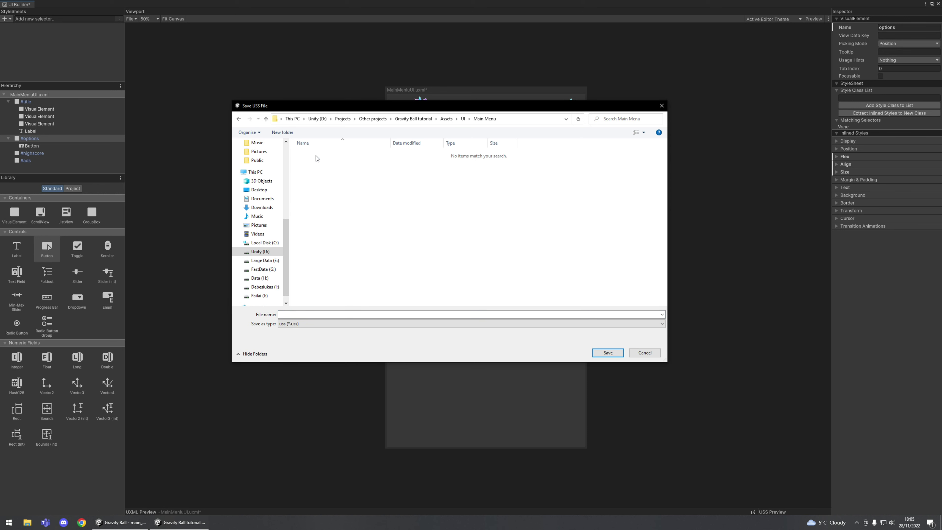
{"action": "left_click", "coordinate": [300, 315]}
{"action": "type", "text": "MainMeniu"}
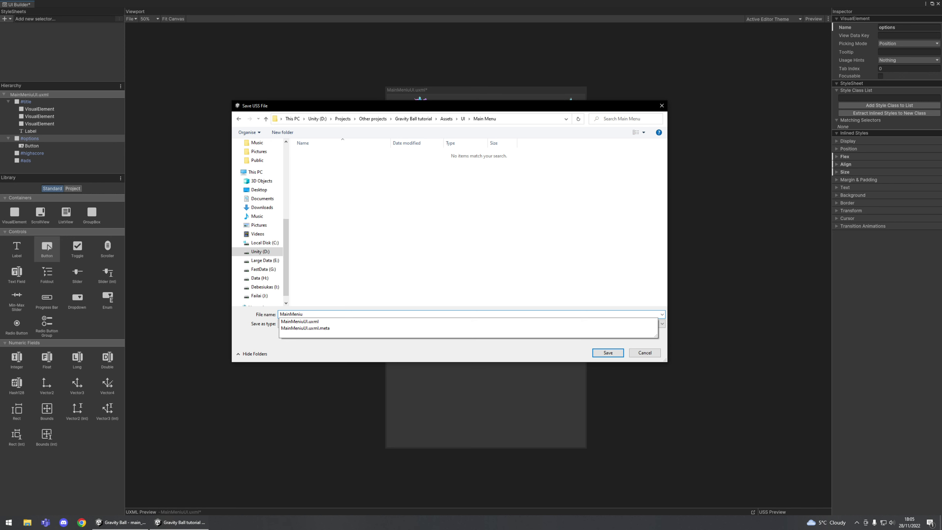
{"action": "type", "text": "USS"}
{"action": "left_click", "coordinate": [608, 352]}
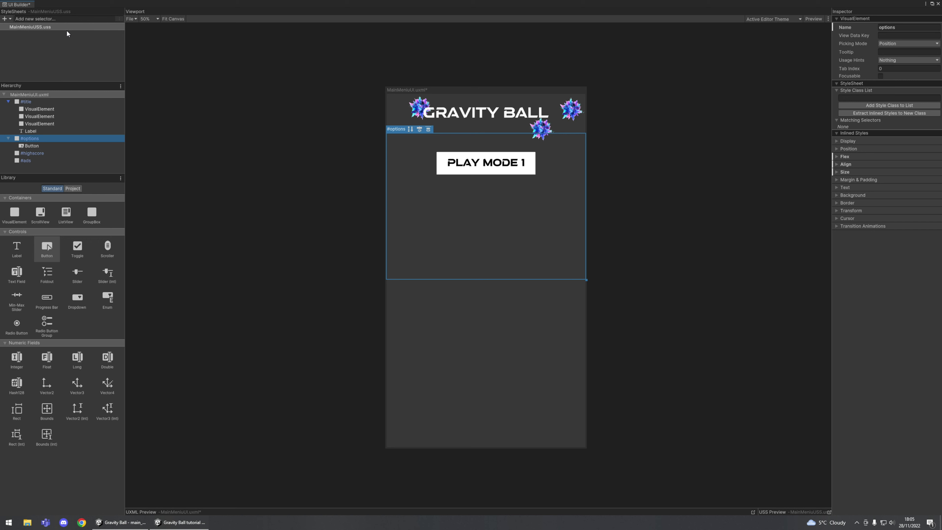
- Extract the options container's inlined styles into a new class named optionButton and expand the MainMeniuUSS stylesheet
{"action": "left_click", "coordinate": [877, 97]}
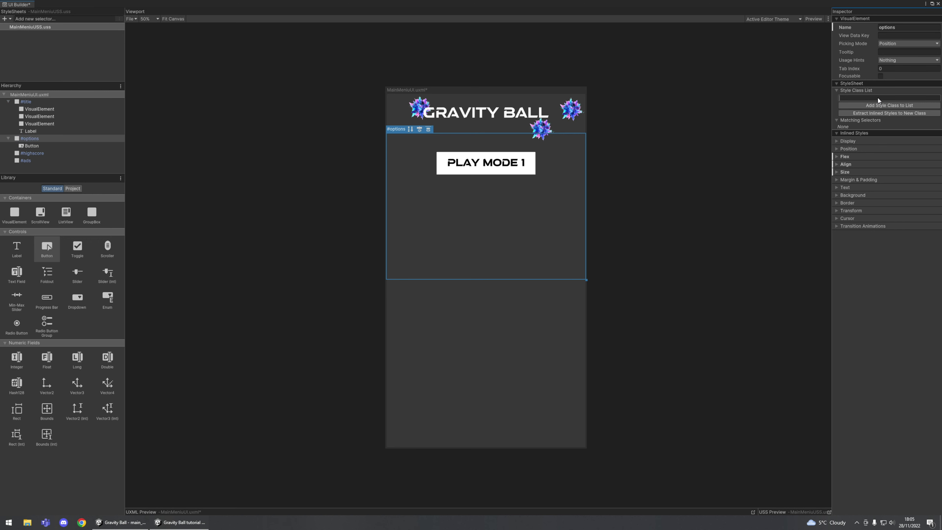
{"action": "type", "text": "optionButton"}
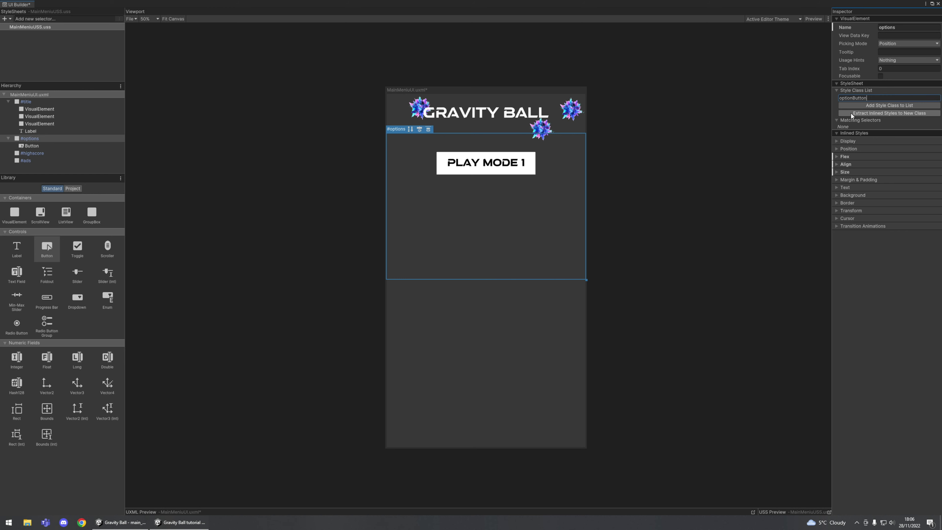
{"action": "left_click", "coordinate": [899, 113]}
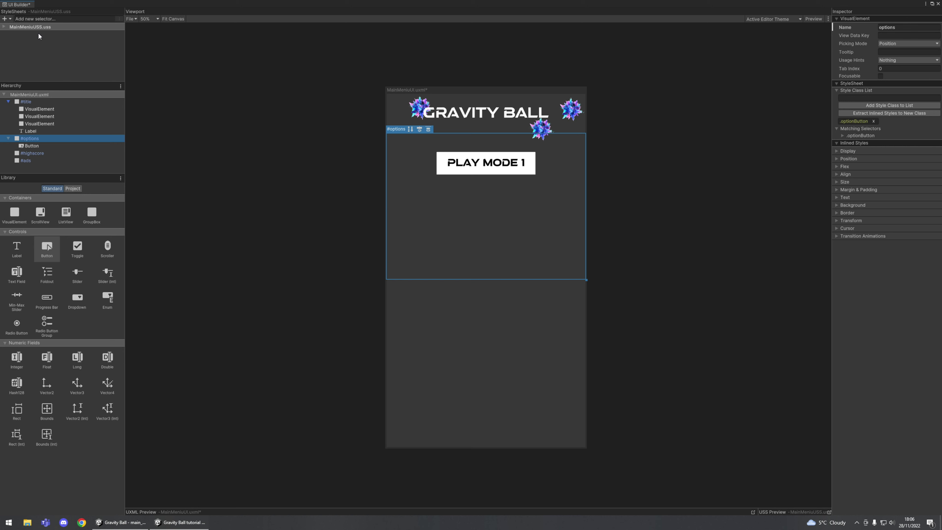
{"action": "left_click", "coordinate": [5, 28]}
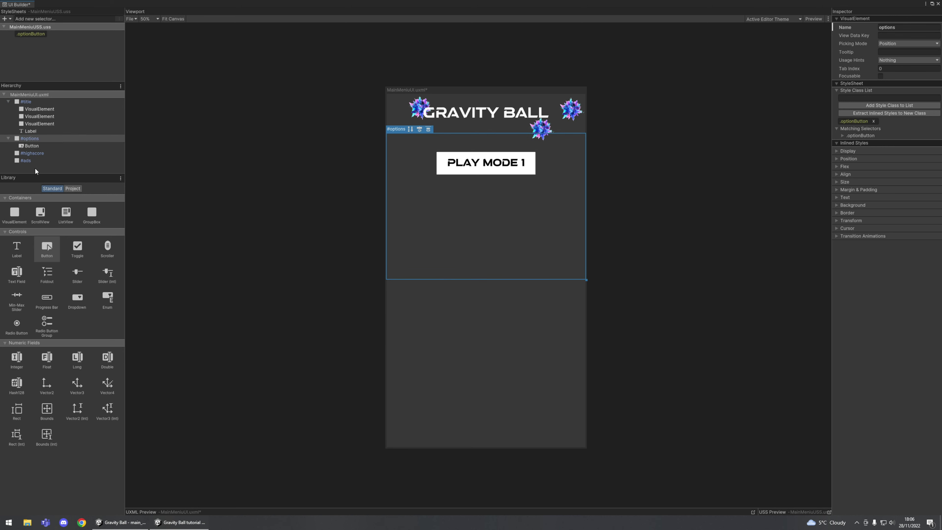
- Duplicate the Play Mode 1 button twice within the options container
{"action": "left_click", "coordinate": [31, 146]}
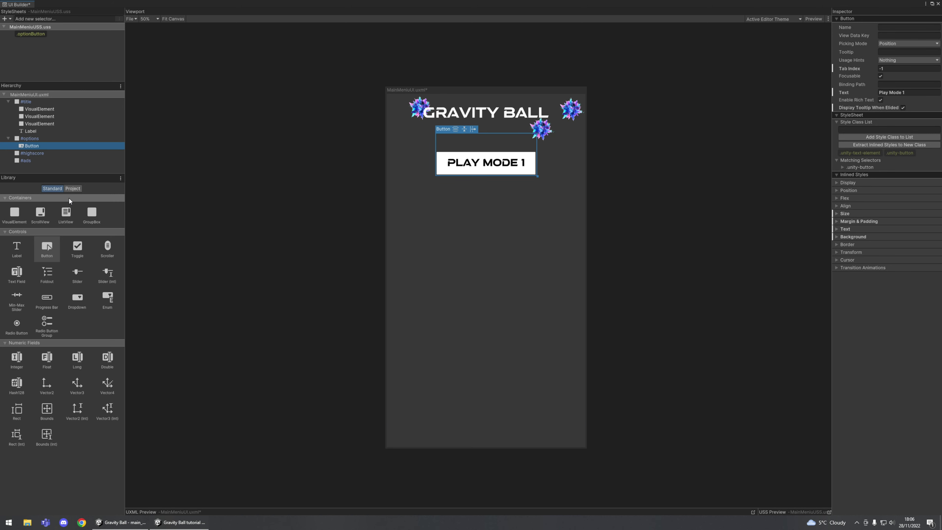
{"action": "key", "text": "ctrl+d"}
{"action": "key", "text": "ctrl+d"}
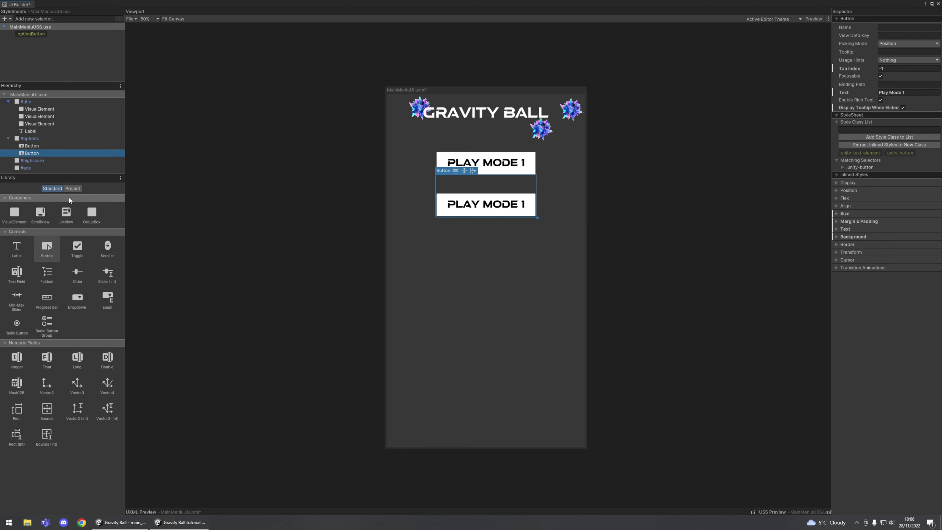
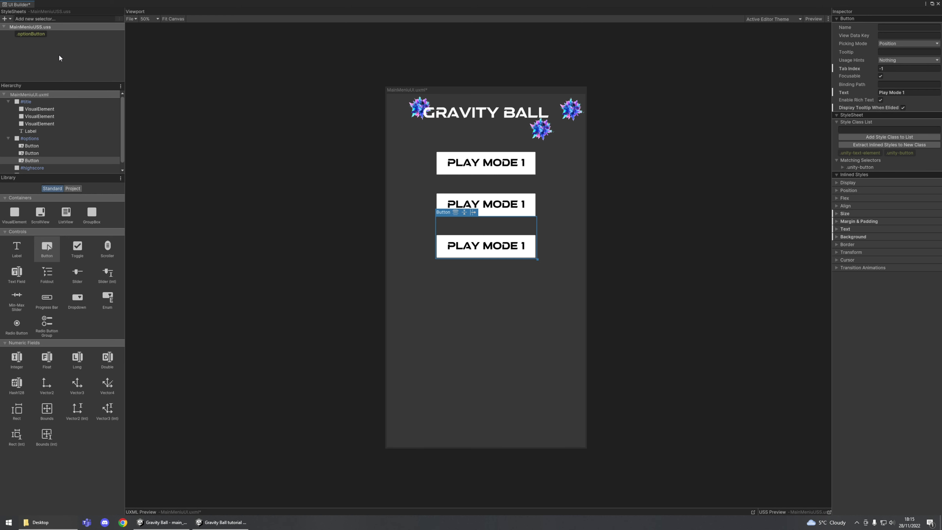
- Try a light red background color (FF8D8D) on the first Play Mode 1 button and undo it
{"action": "left_click", "coordinate": [495, 169]}
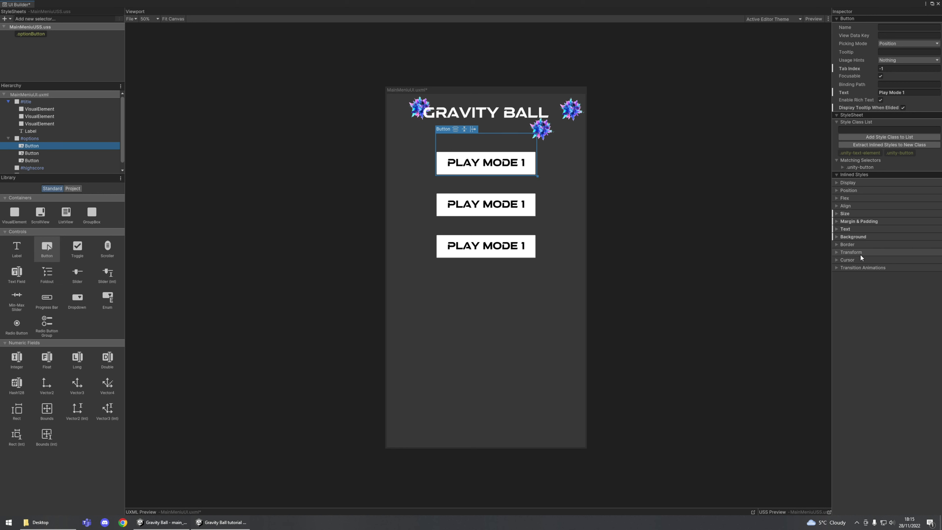
{"action": "left_click", "coordinate": [837, 237]}
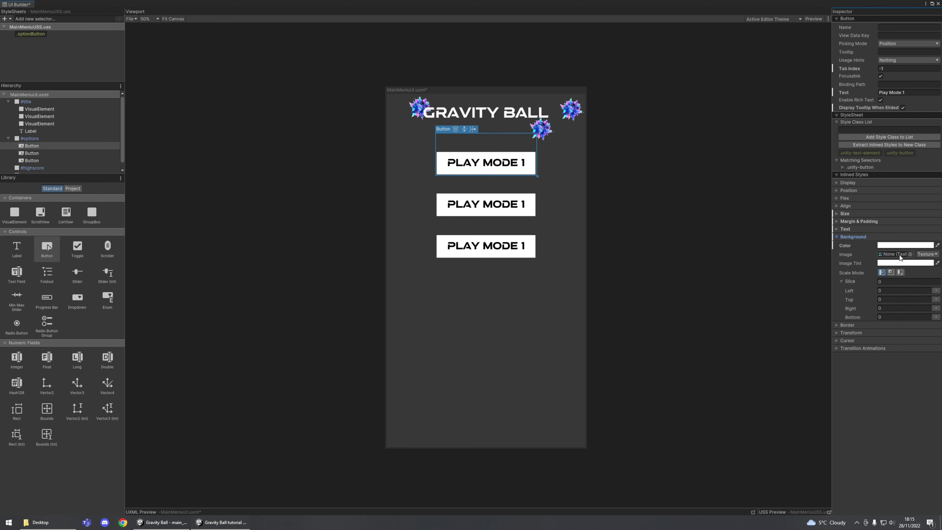
{"action": "left_click", "coordinate": [890, 245]}
{"action": "left_click_drag", "start_coordinate": [897, 293], "coordinate": [894, 287]}
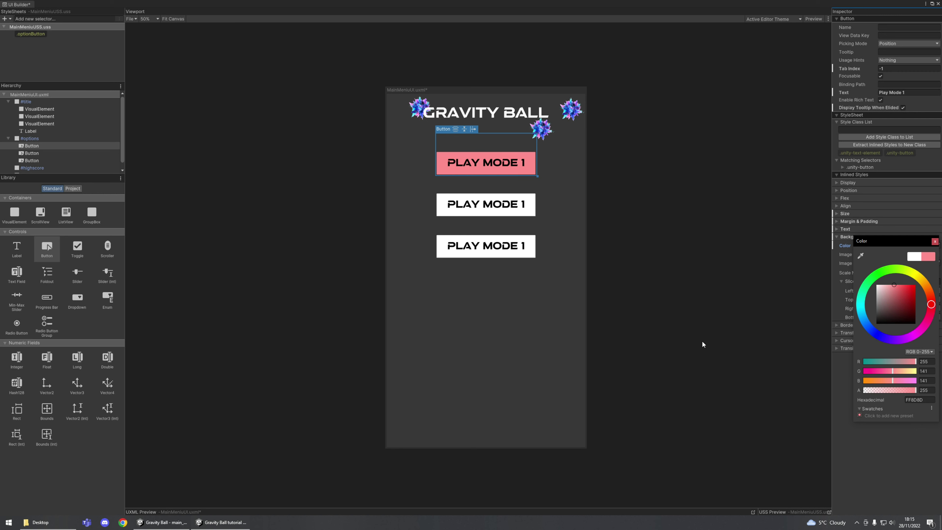
{"action": "left_click", "coordinate": [899, 472]}
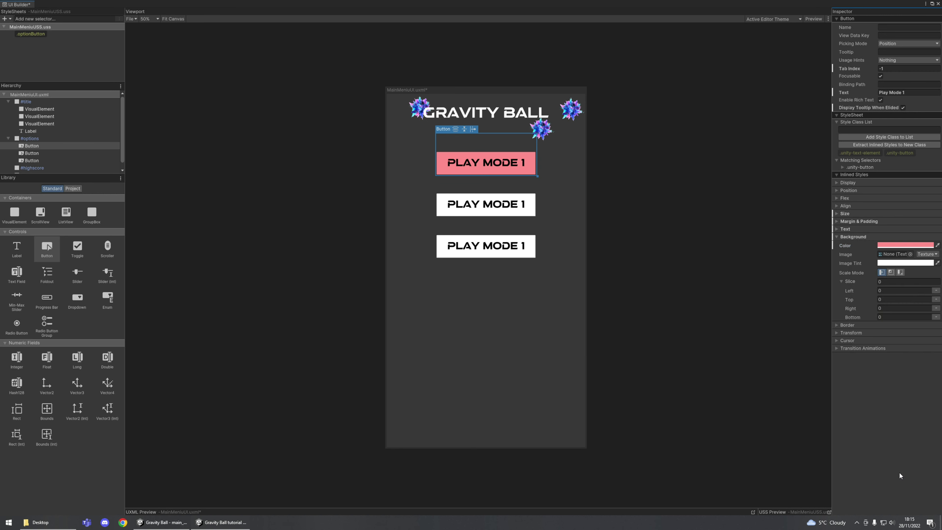
{"action": "key", "text": "ctrl+z"}
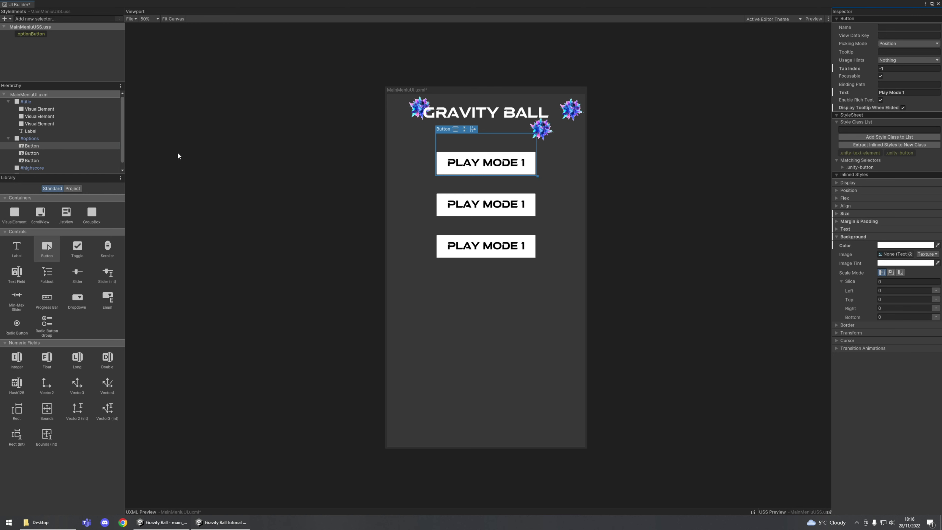
- Try a red image tint (EC1111) and a red background color (D94545) on the .optionButton selector, discarding both
{"action": "left_click", "coordinate": [33, 34]}
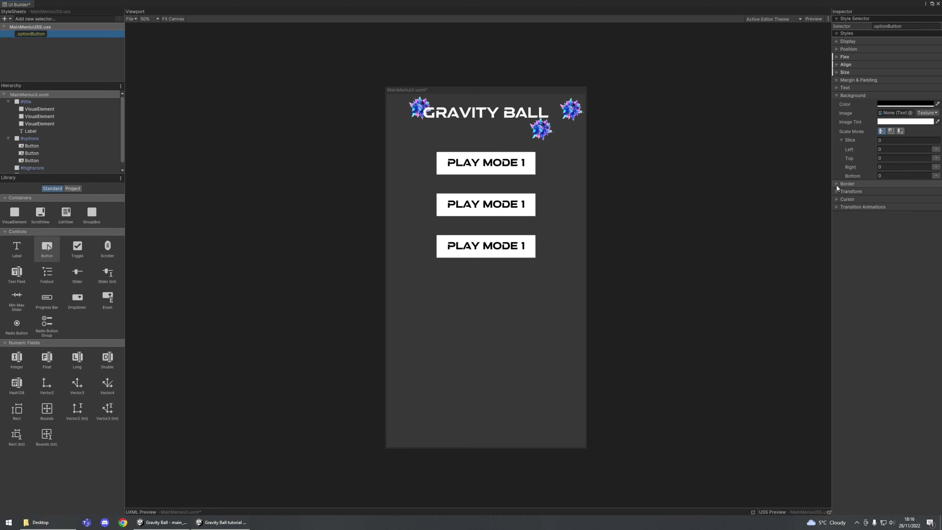
{"action": "left_click", "coordinate": [888, 120]}
{"action": "left_click_drag", "start_coordinate": [891, 178], "coordinate": [913, 164]}
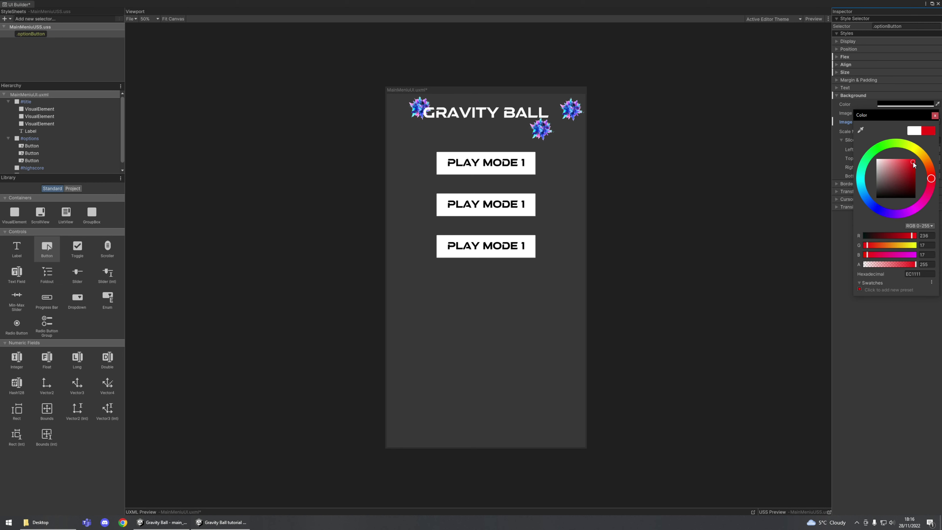
{"action": "key", "text": "Escape"}
{"action": "left_click", "coordinate": [891, 103]}
{"action": "key", "text": "Escape"}
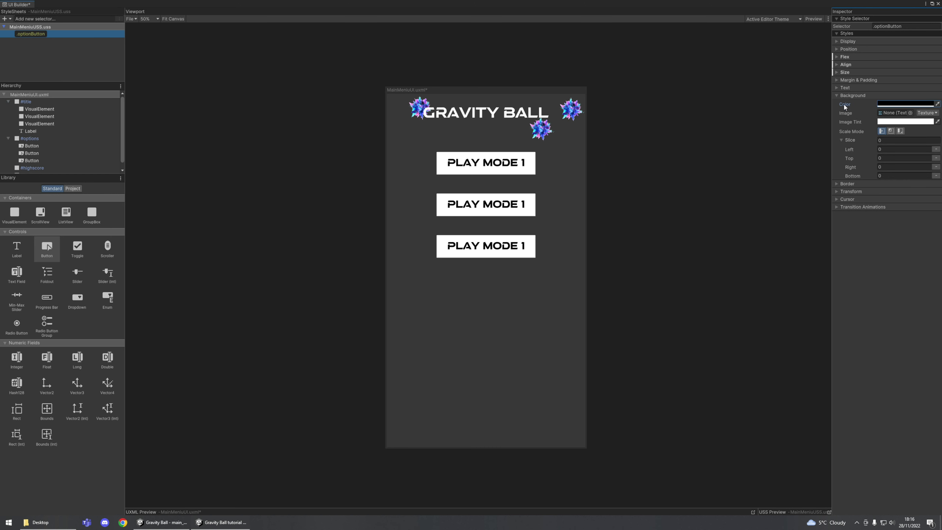
{"action": "left_click", "coordinate": [889, 104]}
{"action": "left_click_drag", "start_coordinate": [894, 150], "coordinate": [903, 149]}
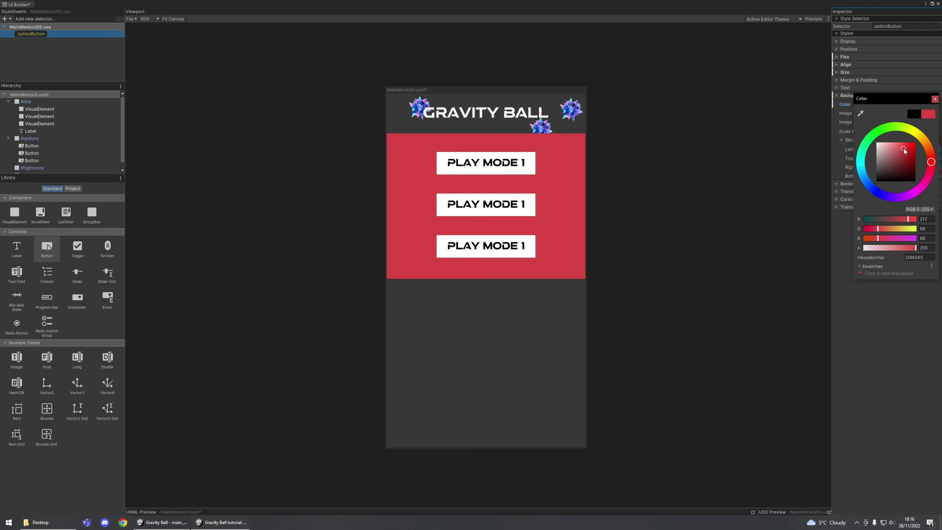
{"action": "key", "text": "Escape"}
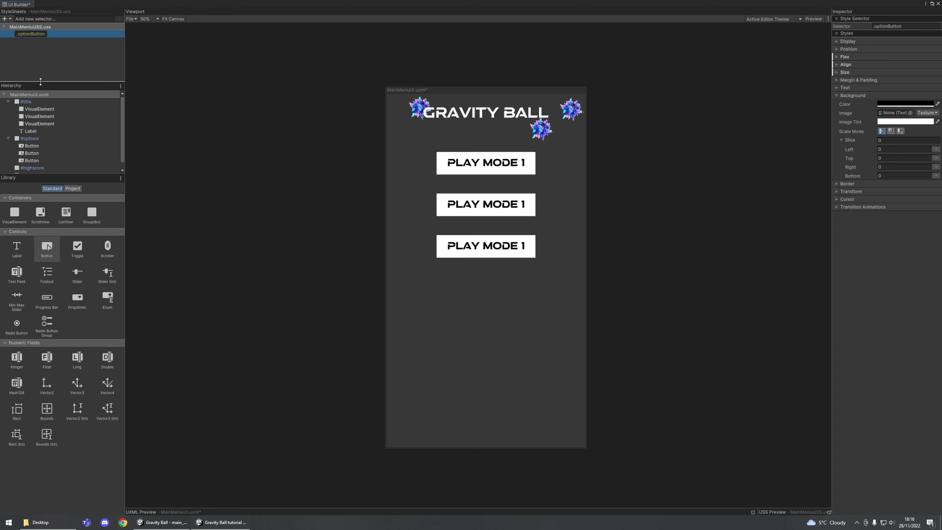
- Remove the optionButton class from the options container and delete the .optionButton selector from the MainMeniuUSS stylesheet
{"action": "left_click", "coordinate": [42, 137]}
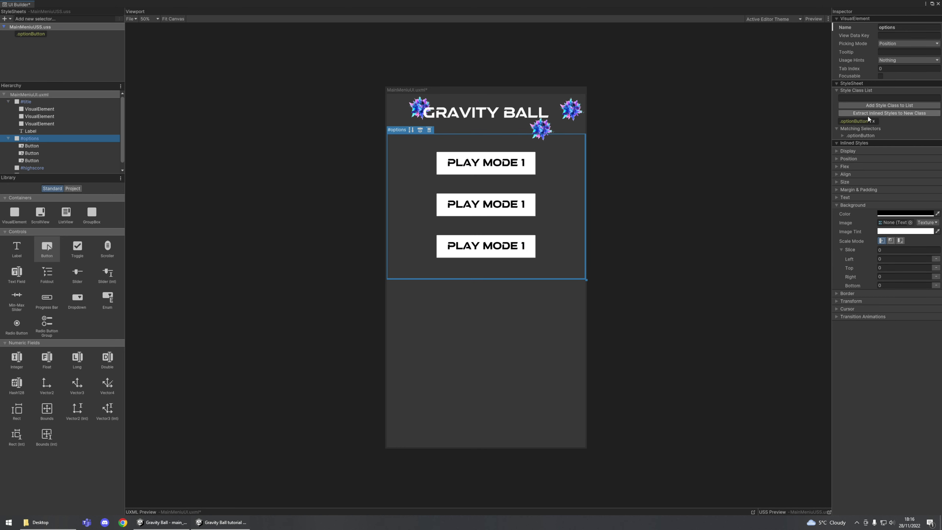
{"action": "left_click", "coordinate": [873, 121]}
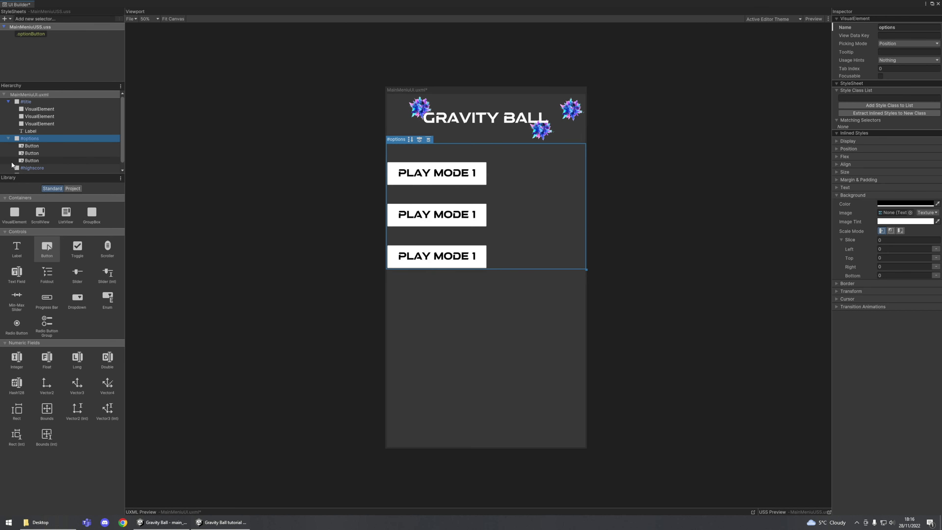
{"action": "left_click", "coordinate": [31, 70]}
{"action": "left_click", "coordinate": [23, 37]}
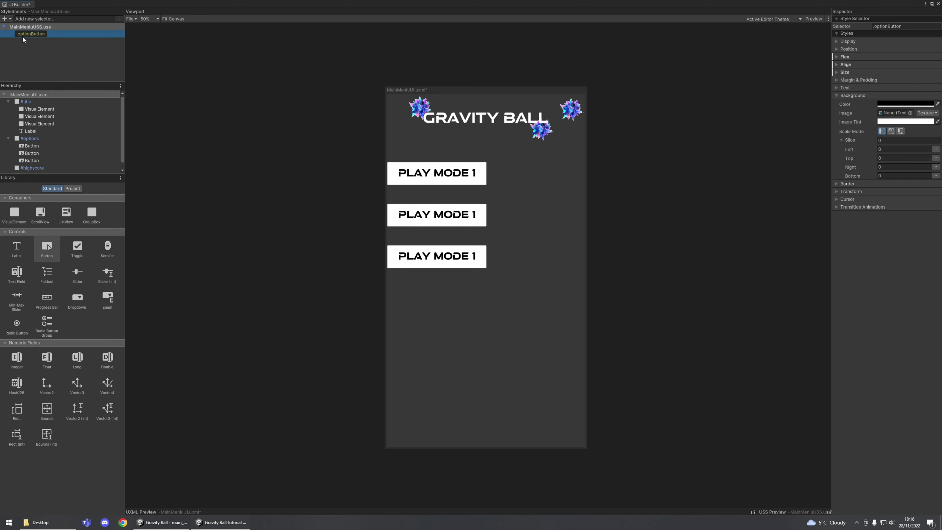
{"action": "left_click", "coordinate": [48, 75]}
{"action": "left_click", "coordinate": [26, 34]}
{"action": "key", "text": "Delete"}
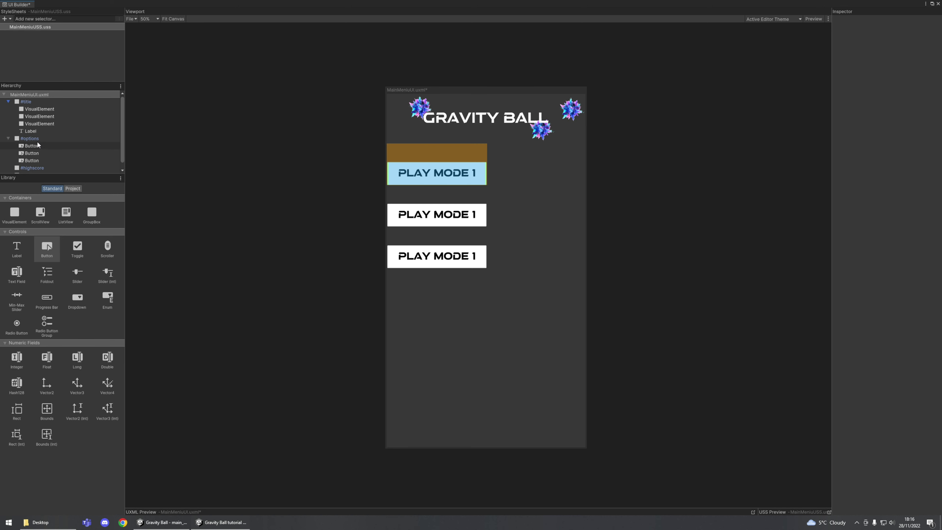
- Set the options container's Align Items to center
{"action": "left_click", "coordinate": [26, 139]}
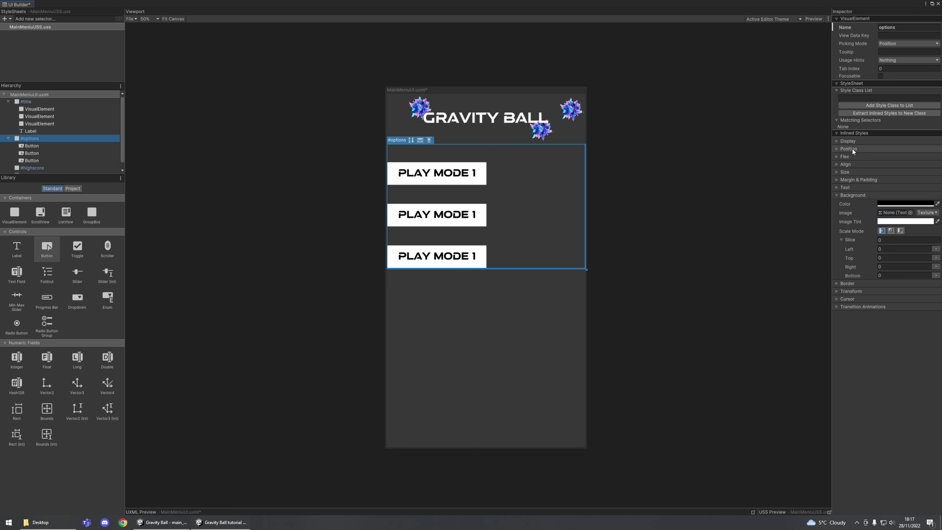
{"action": "left_click", "coordinate": [837, 164]}
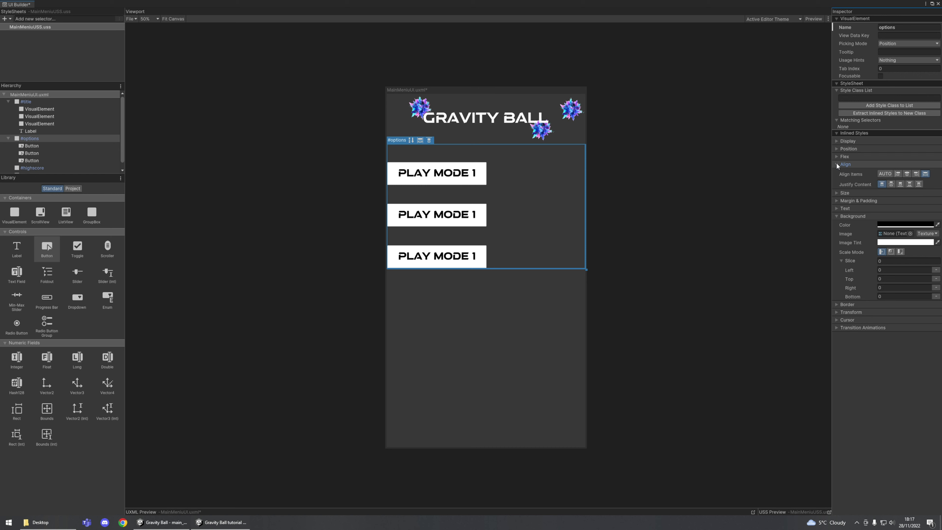
{"action": "left_click", "coordinate": [908, 174]}
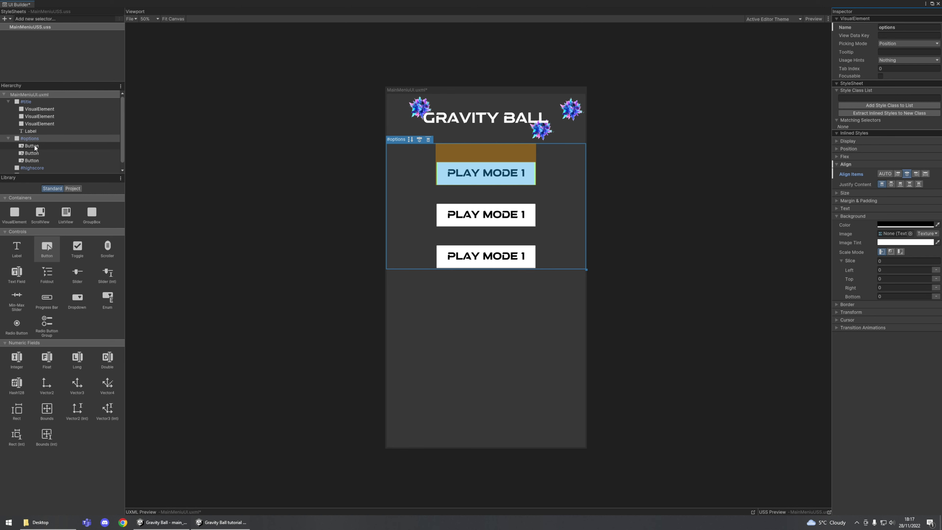
- Extract the first Play Mode 1 button's inlined styles into a new class named optionButton
{"action": "left_click", "coordinate": [485, 173]}
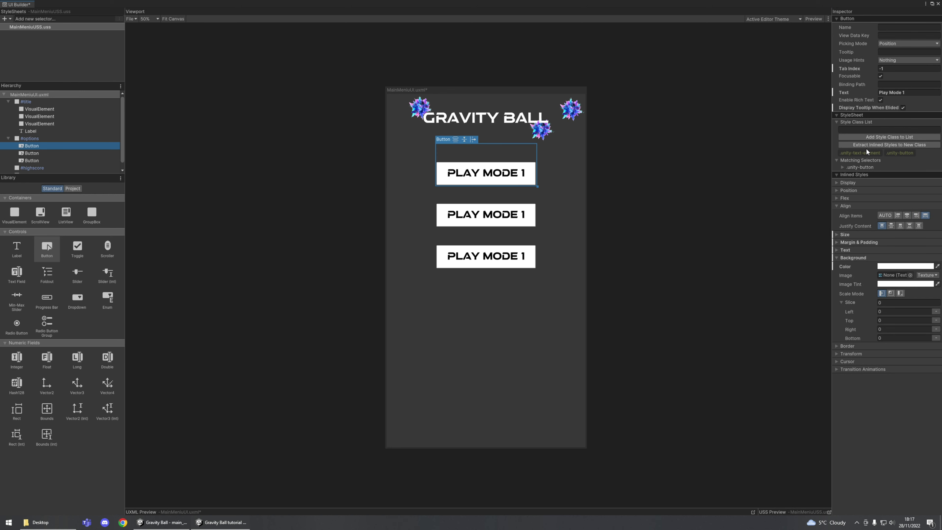
{"action": "left_click", "coordinate": [873, 129]}
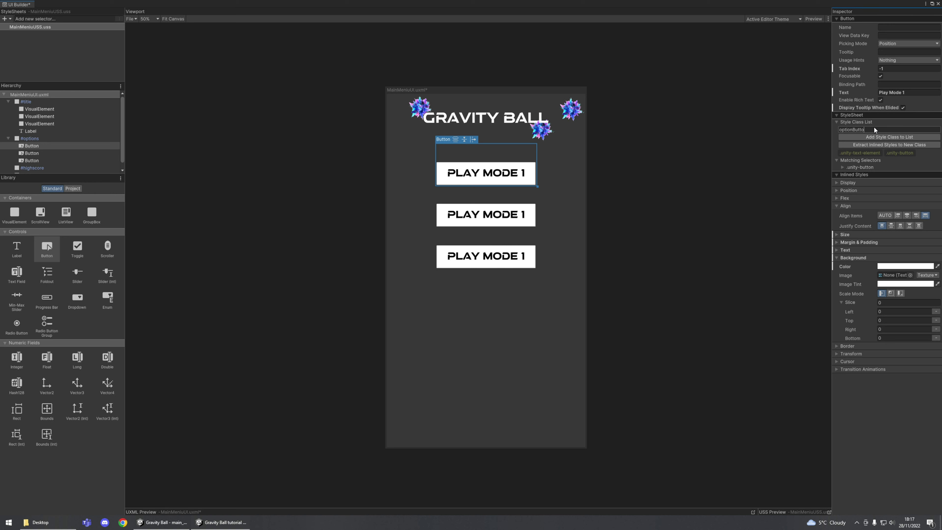
{"action": "left_click", "coordinate": [897, 144]}
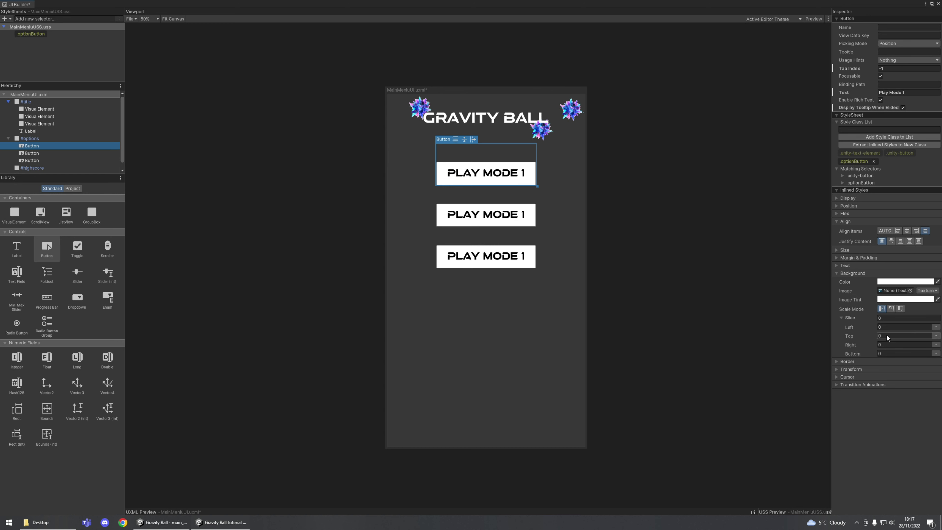
- Try a different inlined background color on the first Play Mode 1 button and discard it
{"action": "left_click", "coordinate": [887, 280]}
{"action": "left_click", "coordinate": [894, 322]}
{"action": "left_click_drag", "start_coordinate": [899, 323], "coordinate": [887, 329]}
{"action": "key", "text": "Escape"}
- Try to apply the .optionButton class to the second and third Play Mode 1 buttons in the hierarchy
{"action": "left_click", "coordinate": [30, 34]}
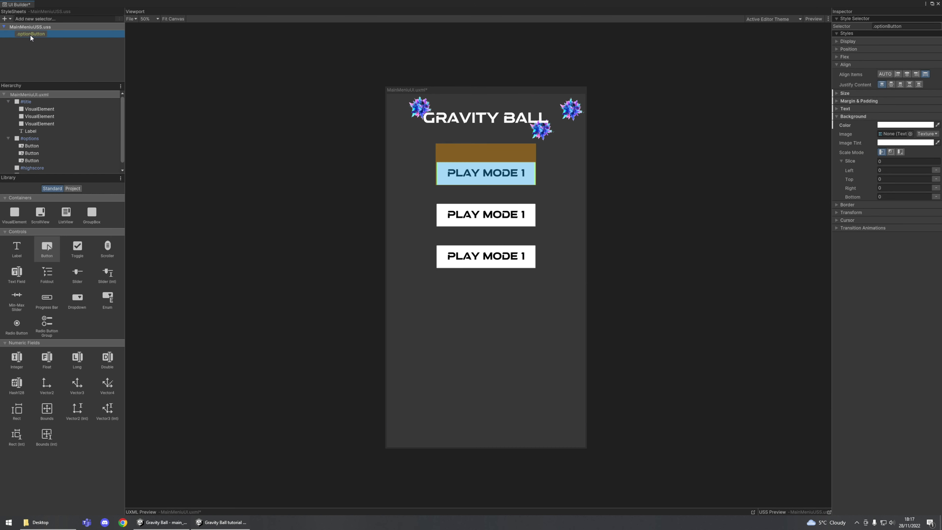
{"action": "left_click", "coordinate": [491, 178]}
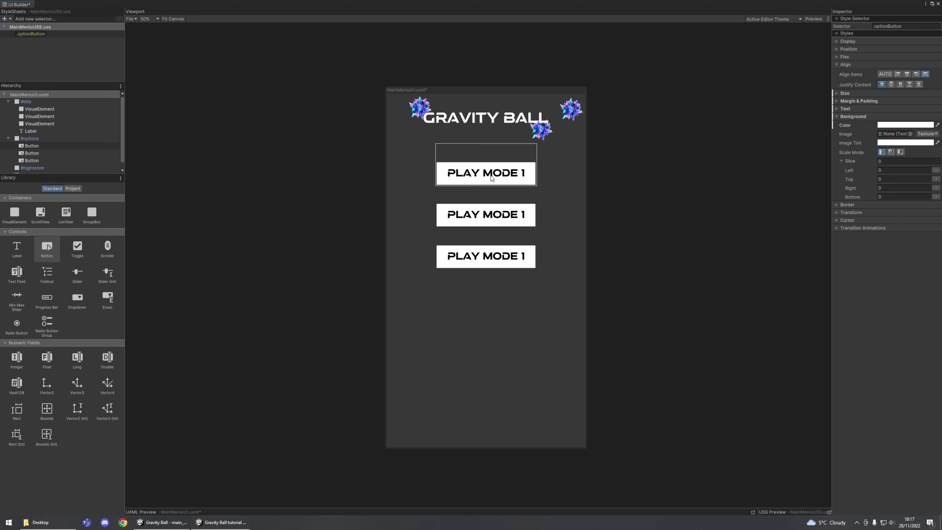
{"action": "left_click", "coordinate": [34, 34]}
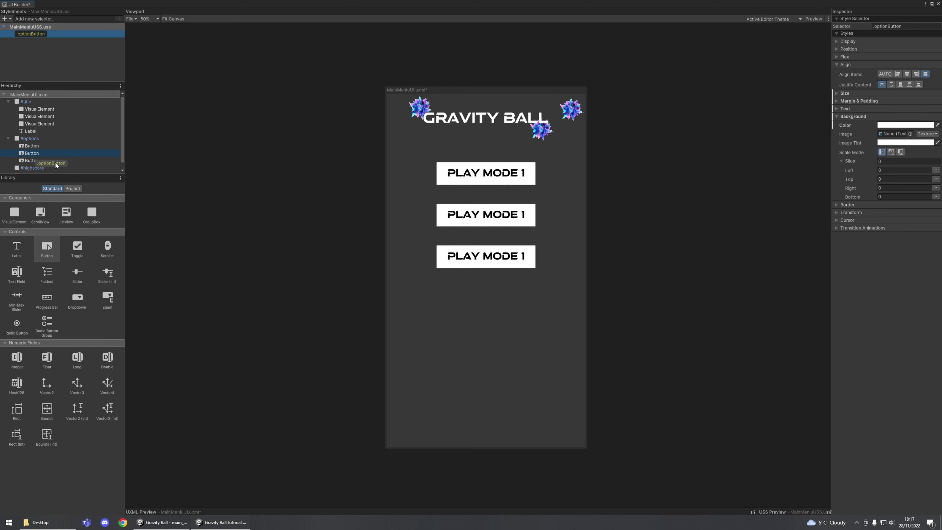
{"action": "left_click", "coordinate": [31, 161]}
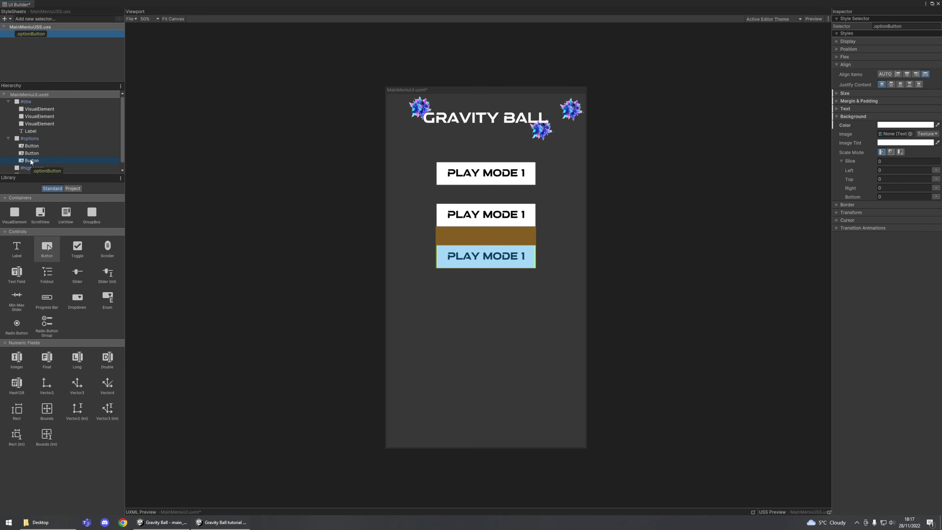
- Try a different background color on the .optionButton selector and undo it
{"action": "left_click", "coordinate": [34, 35]}
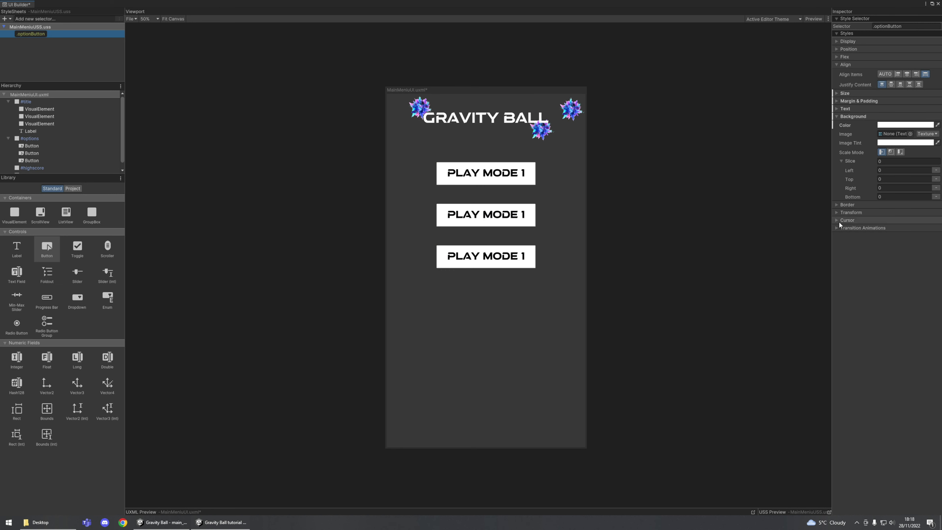
{"action": "left_click_drag", "start_coordinate": [889, 168], "coordinate": [911, 167]}
{"action": "key", "text": "Return"}
{"action": "key", "text": "ctrl+z"}
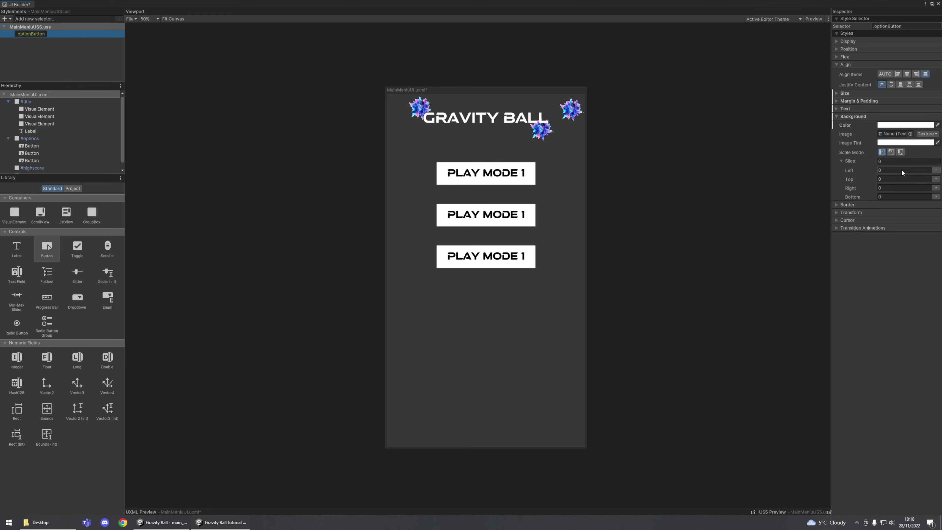
- Apply the .optionButton class from the MainMeniuUSS stylesheet to the second and third Play Mode 1 buttons on the canvas
{"action": "left_click", "coordinate": [474, 218]}
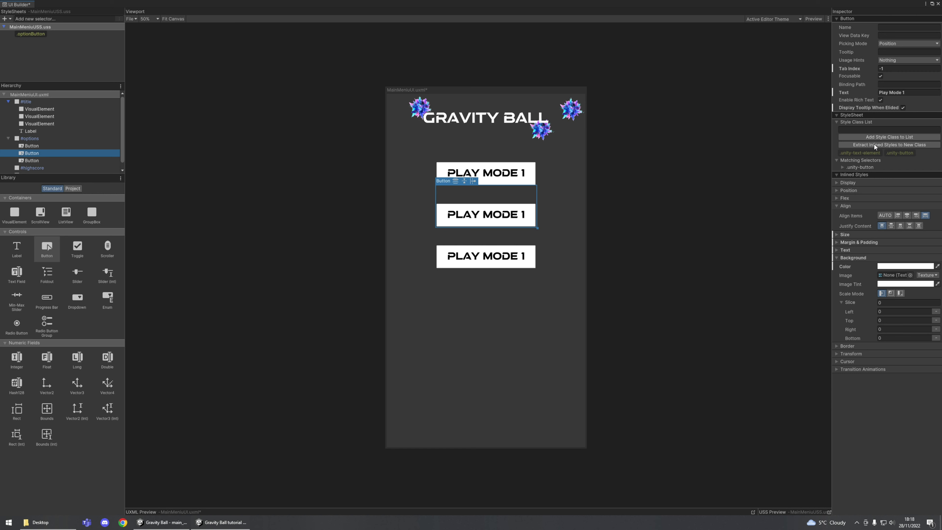
{"action": "left_click_drag", "start_coordinate": [31, 35], "coordinate": [487, 221]}
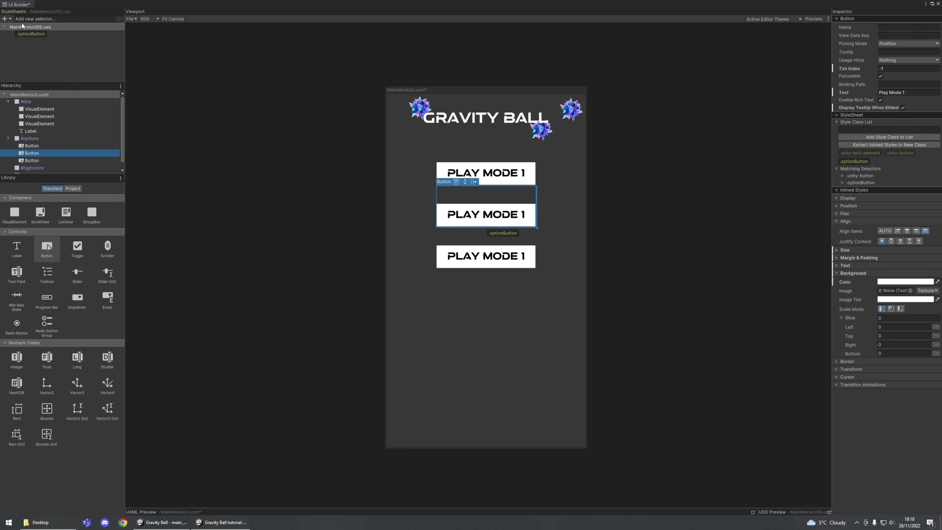
{"action": "left_click", "coordinate": [32, 34]}
{"action": "left_click_drag", "start_coordinate": [449, 240], "coordinate": [483, 256]}
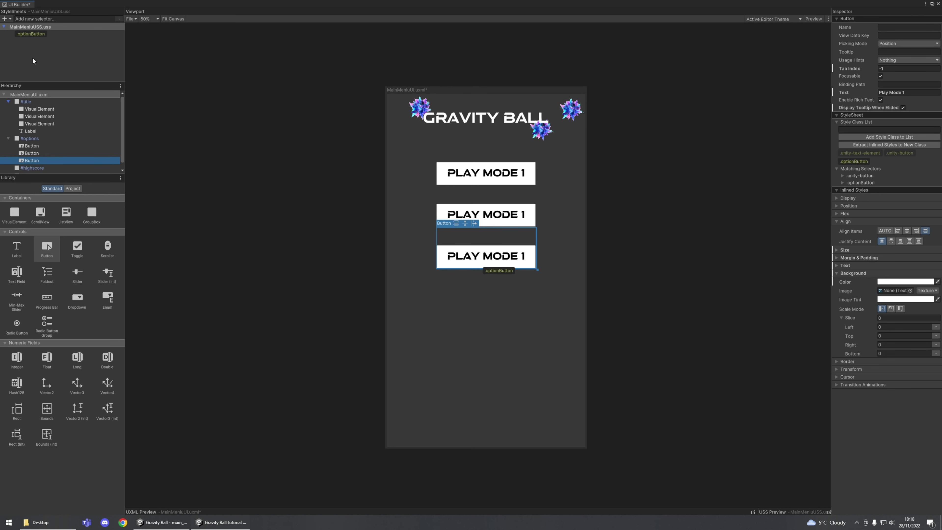
{"action": "left_click", "coordinate": [35, 47]}
{"action": "left_click", "coordinate": [35, 34]}
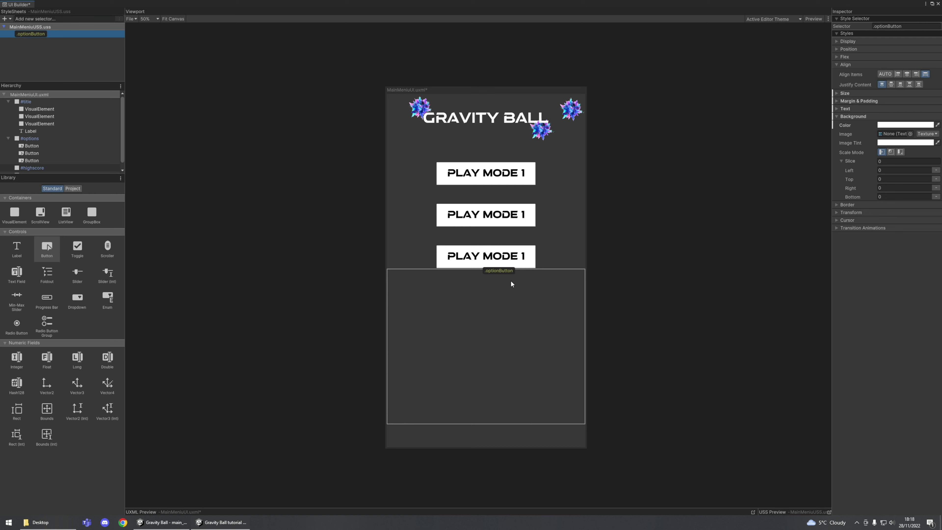
{"action": "left_click", "coordinate": [440, 246]}
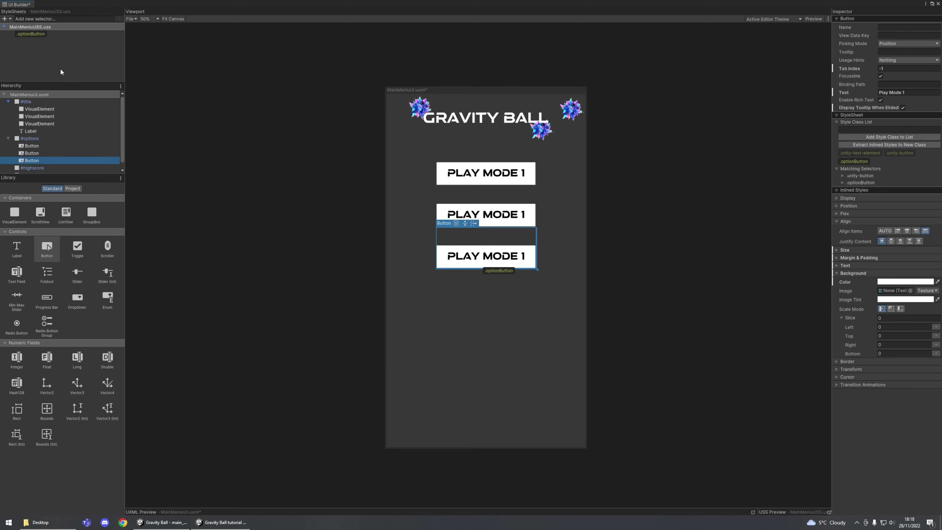
{"action": "right_click", "coordinate": [23, 35]}
{"action": "left_click", "coordinate": [18, 50]}
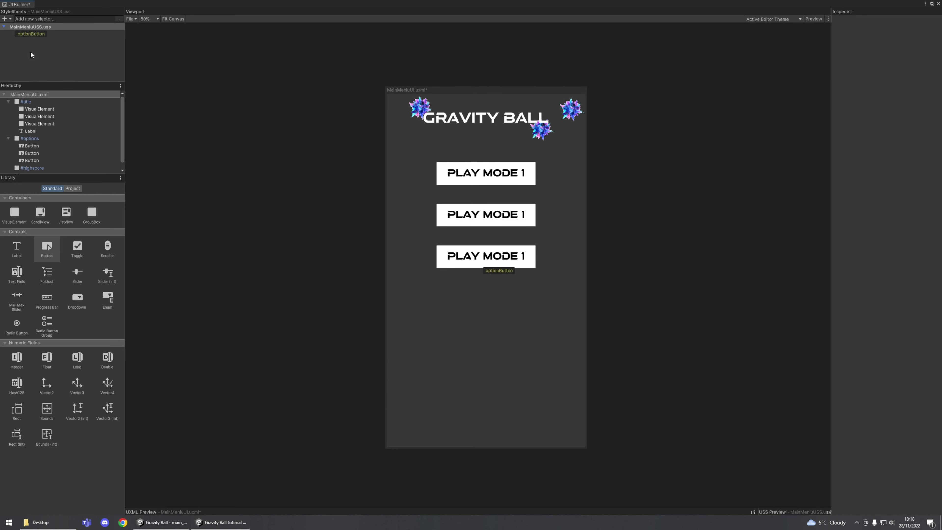
{"action": "left_click", "coordinate": [41, 34]}
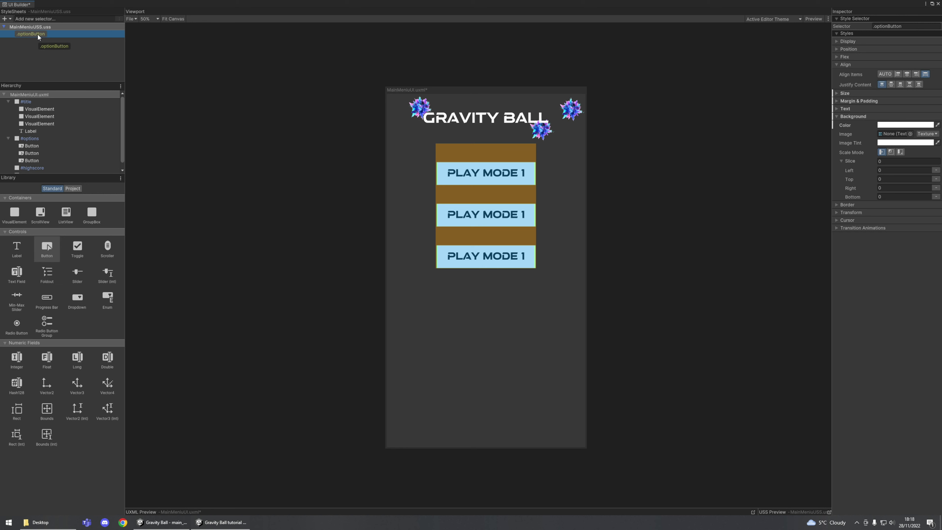
{"action": "left_click", "coordinate": [65, 71]}
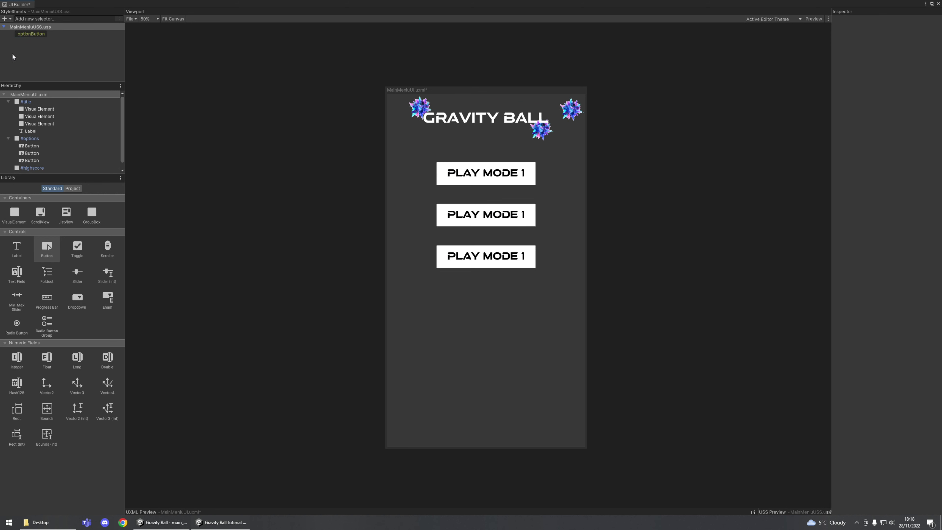
- Try another background color on the .optionButton selector and discard it
{"action": "left_click", "coordinate": [36, 32]}
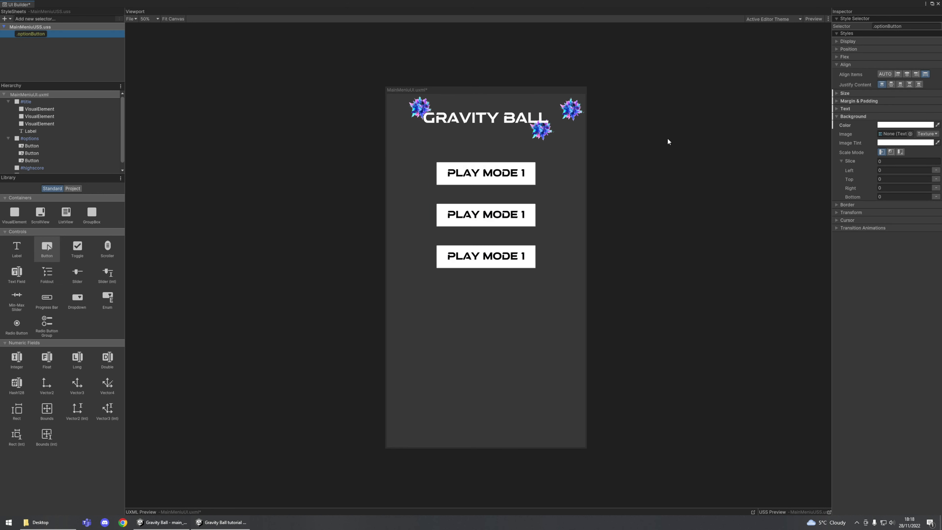
{"action": "left_click", "coordinate": [888, 126]}
{"action": "left_click", "coordinate": [903, 173]}
{"action": "left_click_drag", "start_coordinate": [904, 174], "coordinate": [872, 160]}
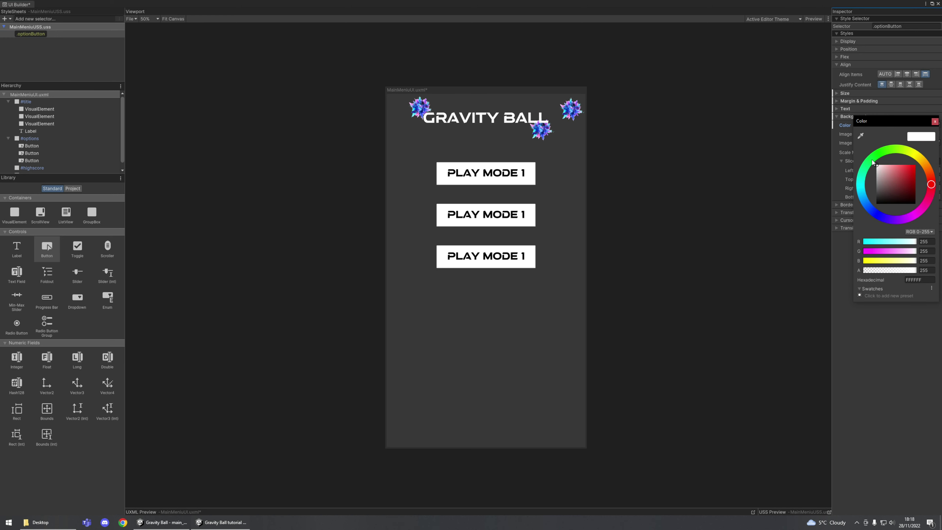
{"action": "left_click", "coordinate": [935, 121]}
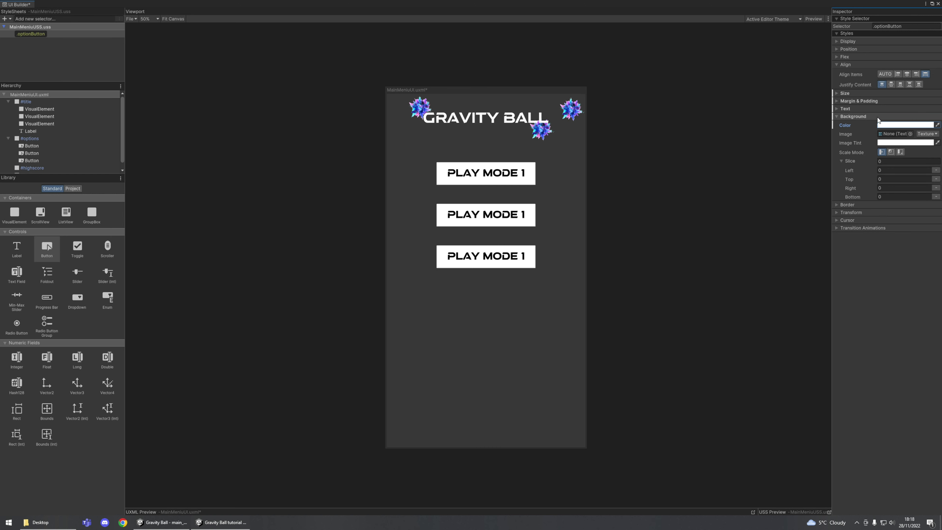
- Inspect the second Play Mode 1 button's style classes, open its .optionButton class, and test a different background color there
{"action": "left_click", "coordinate": [485, 215]}
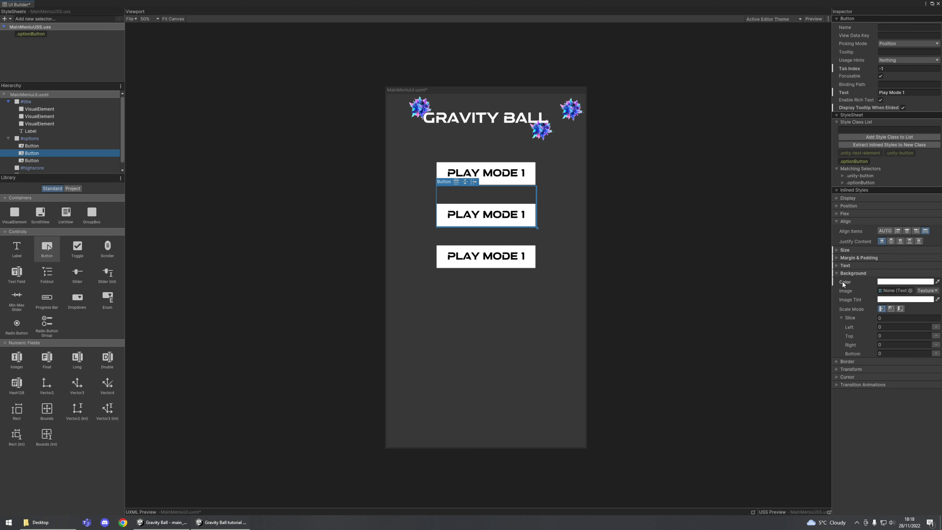
{"action": "left_click", "coordinate": [858, 163]}
{"action": "double_click", "coordinate": [859, 164]}
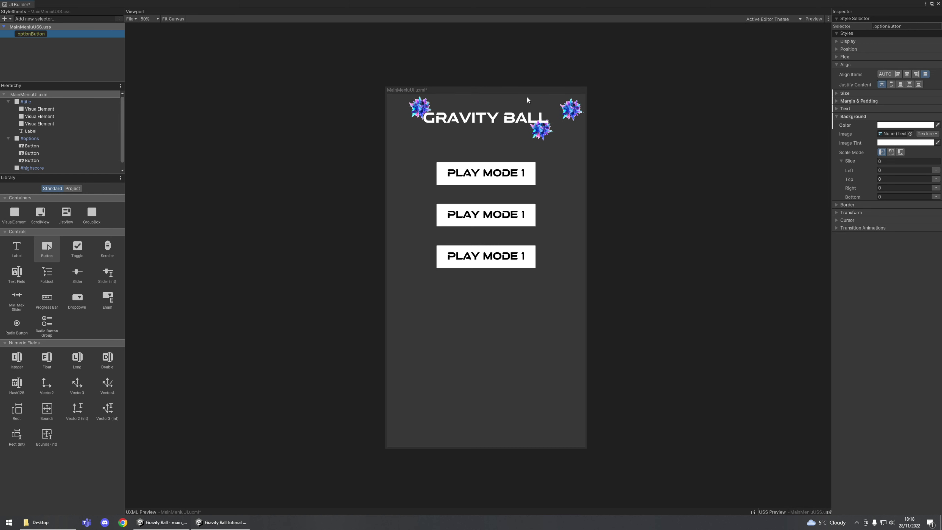
{"action": "left_click", "coordinate": [885, 125]}
{"action": "mouse_move", "coordinate": [895, 170]}
{"action": "left_mouse_down"}
{"action": "mouse_move", "coordinate": [904, 191]}
{"action": "mouse_move", "coordinate": [856, 150]}
{"action": "left_mouse_up"}
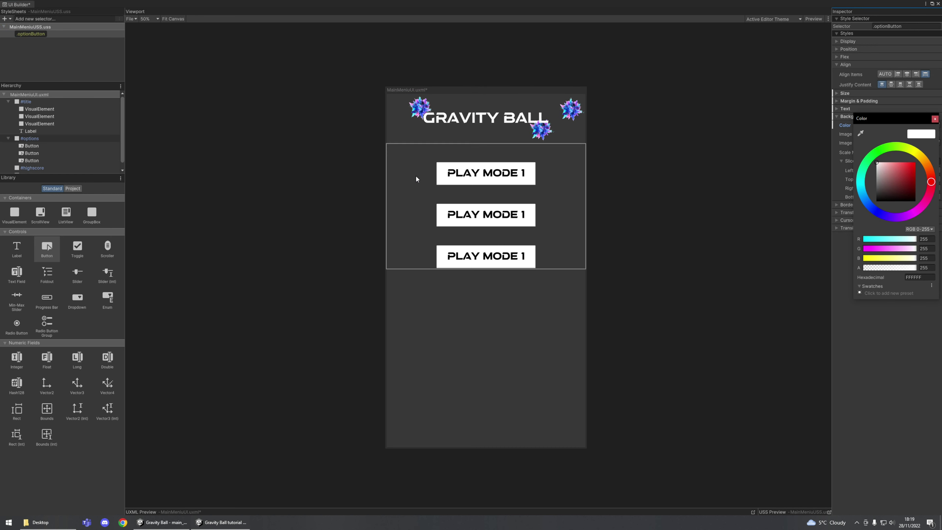
- Try an inlined background color of F8F8F8 on the second Play Mode 1 button
{"action": "left_click", "coordinate": [478, 209]}
{"action": "mouse_move", "coordinate": [881, 328]}
{"action": "left_mouse_down"}
{"action": "mouse_move", "coordinate": [877, 335]}
{"action": "mouse_move", "coordinate": [886, 325]}
{"action": "mouse_move", "coordinate": [861, 327]}
{"action": "left_mouse_up"}
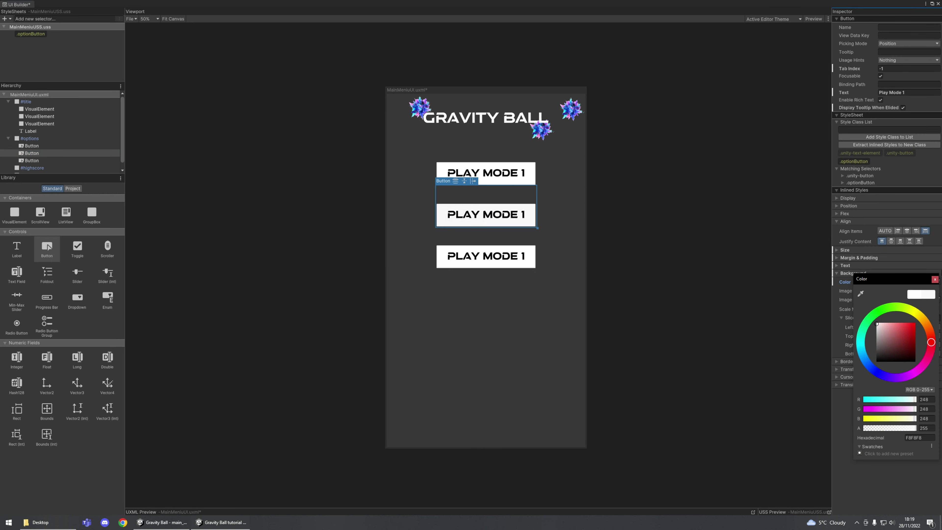
{"action": "left_click", "coordinate": [934, 279]}
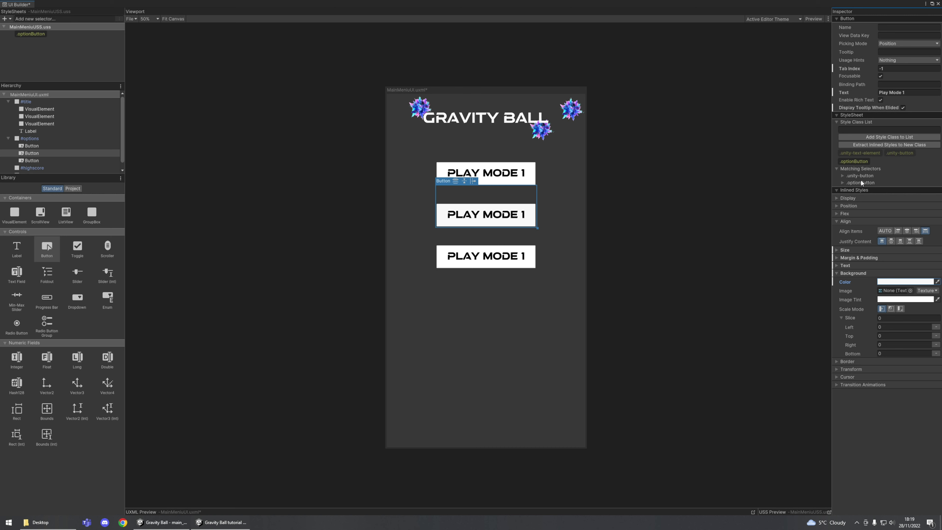
- Review the properties of the second Play Mode 1 button's matching .optionButton selector and unset all of the button's inlined styles
{"action": "left_click", "coordinate": [842, 182]}
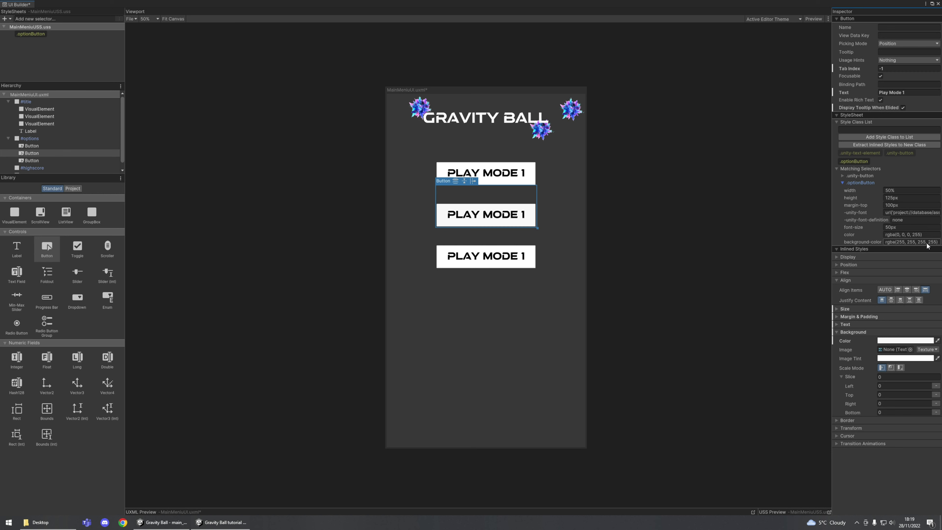
{"action": "left_click", "coordinate": [843, 182]}
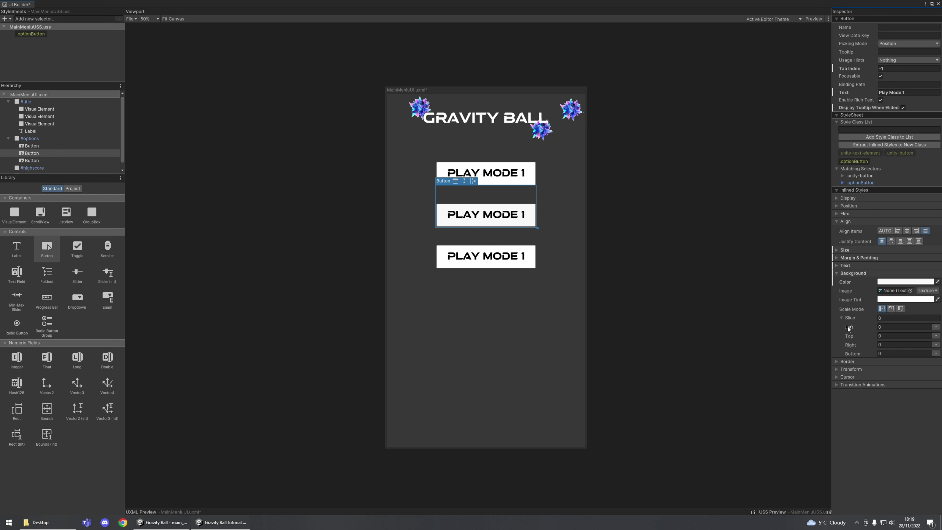
{"action": "right_click", "coordinate": [850, 275]}
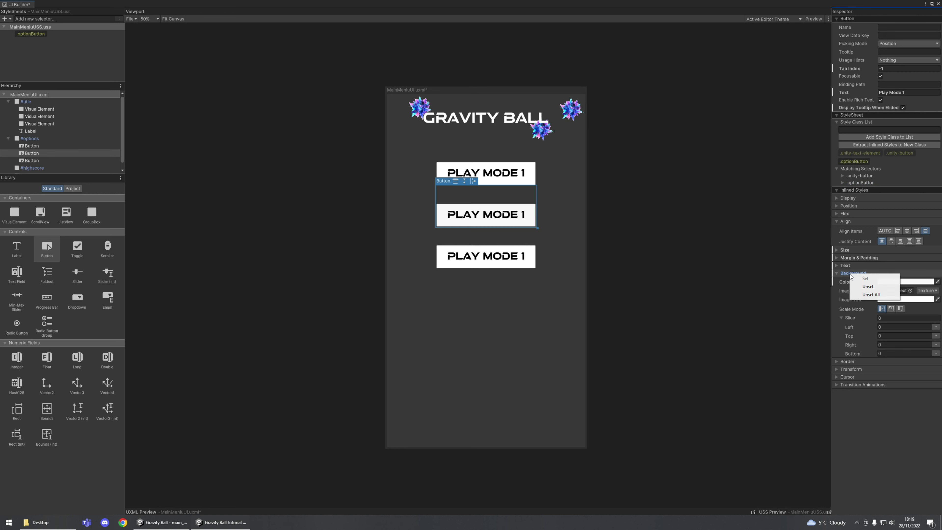
{"action": "left_click", "coordinate": [872, 291]}
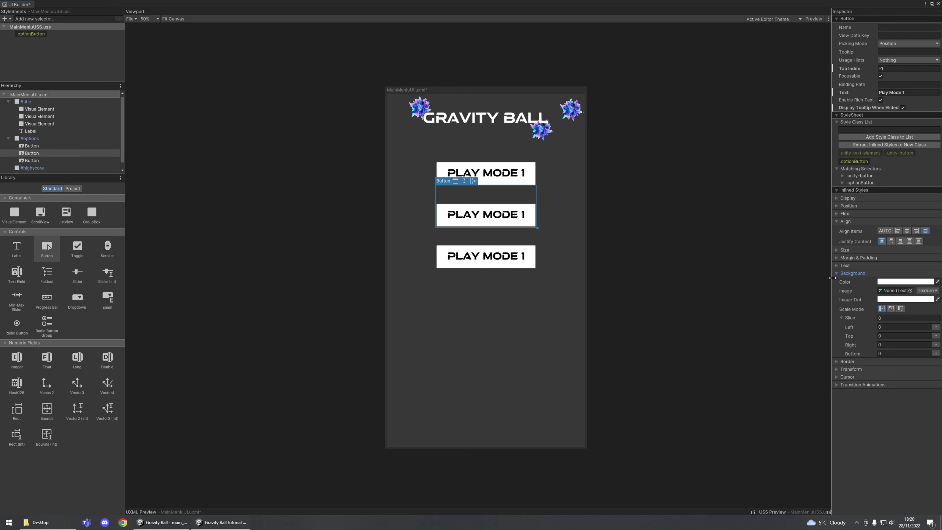
- Try a green inlined background color on the second Play Mode 1 button and clear it by unsetting all inlined styles
{"action": "left_click", "coordinate": [888, 282]}
{"action": "left_click", "coordinate": [882, 309]}
{"action": "left_click_drag", "start_coordinate": [889, 327], "coordinate": [902, 331]}
{"action": "left_click", "coordinate": [836, 322]}
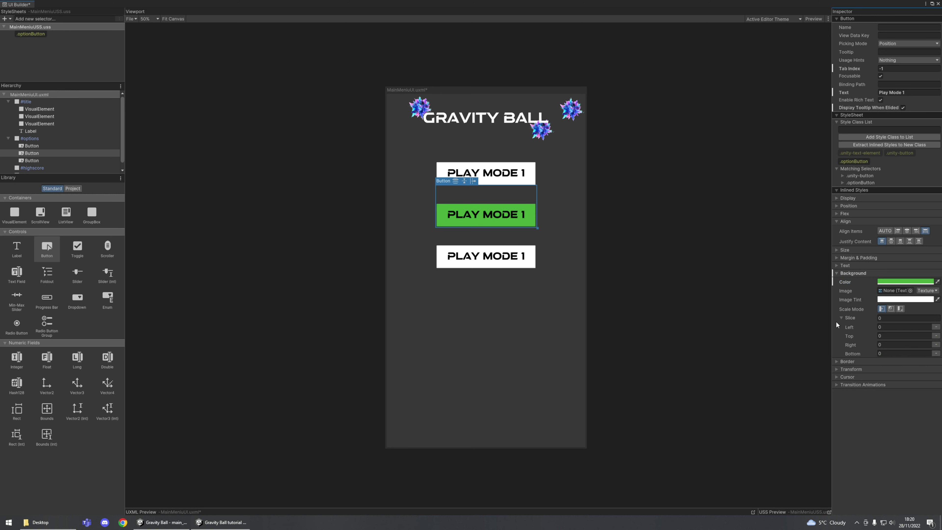
{"action": "left_click", "coordinate": [838, 274]}
{"action": "left_click", "coordinate": [836, 273]}
{"action": "right_click", "coordinate": [845, 282]}
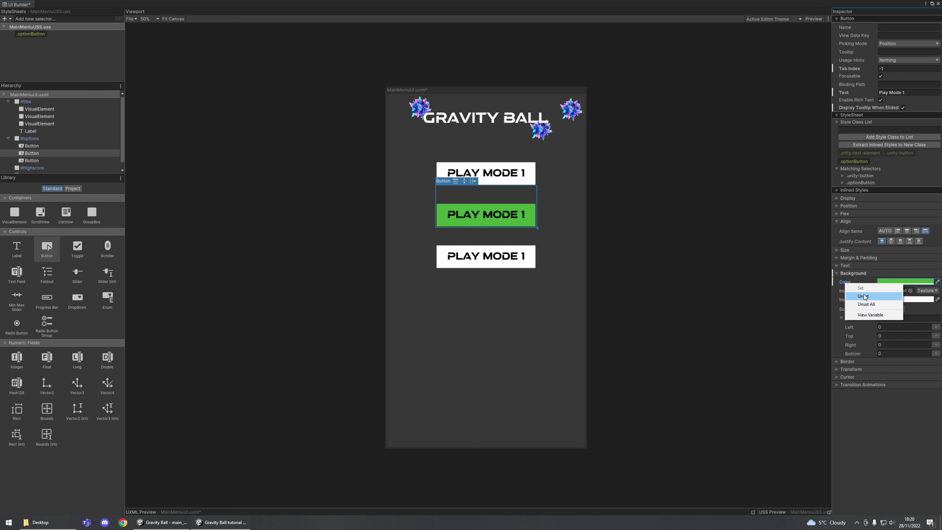
{"action": "left_click", "coordinate": [870, 305]}
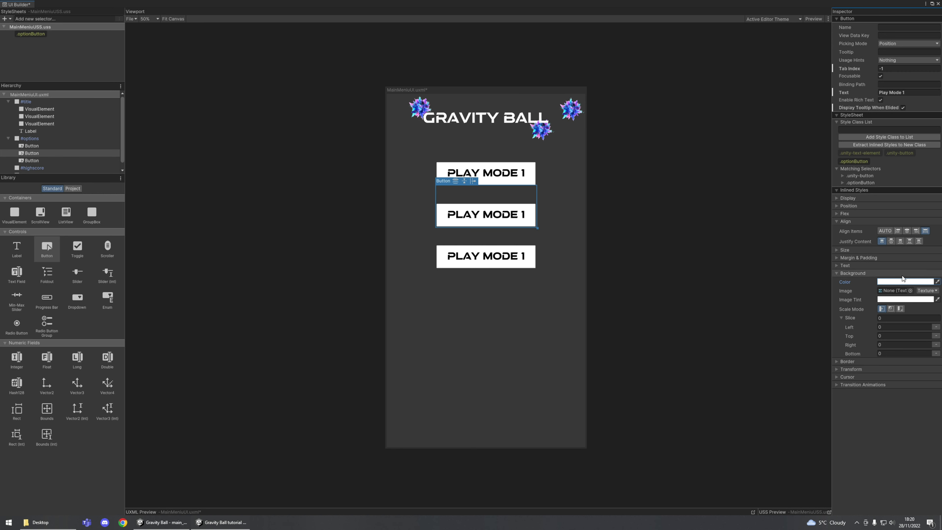
{"action": "left_click", "coordinate": [891, 436]}
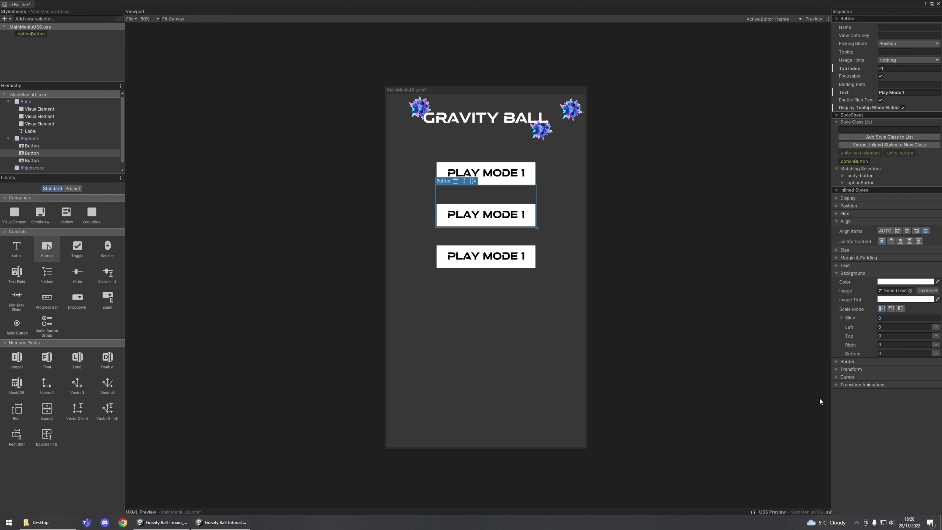
- Unset all inlined styles on the third Play Mode 1 button and select the .optionButton selector
{"action": "left_click", "coordinate": [30, 34]}
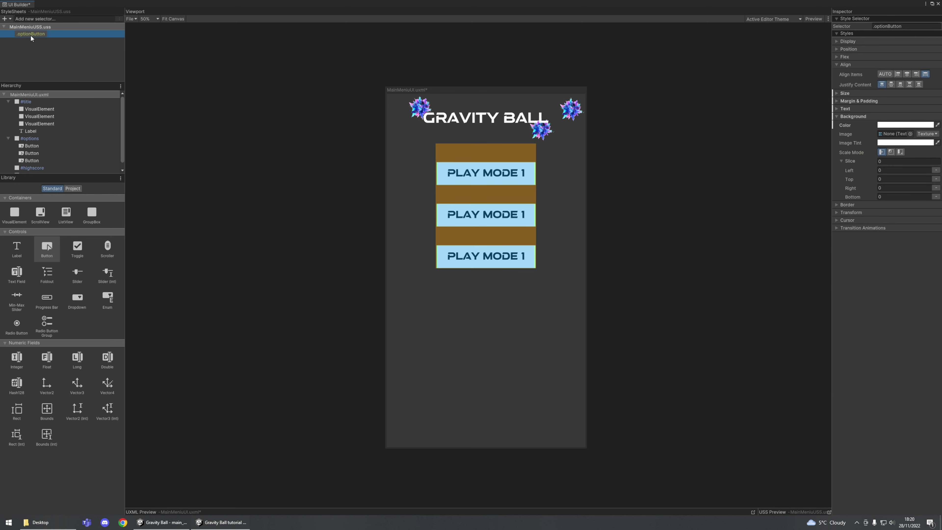
{"action": "left_click", "coordinate": [486, 258]}
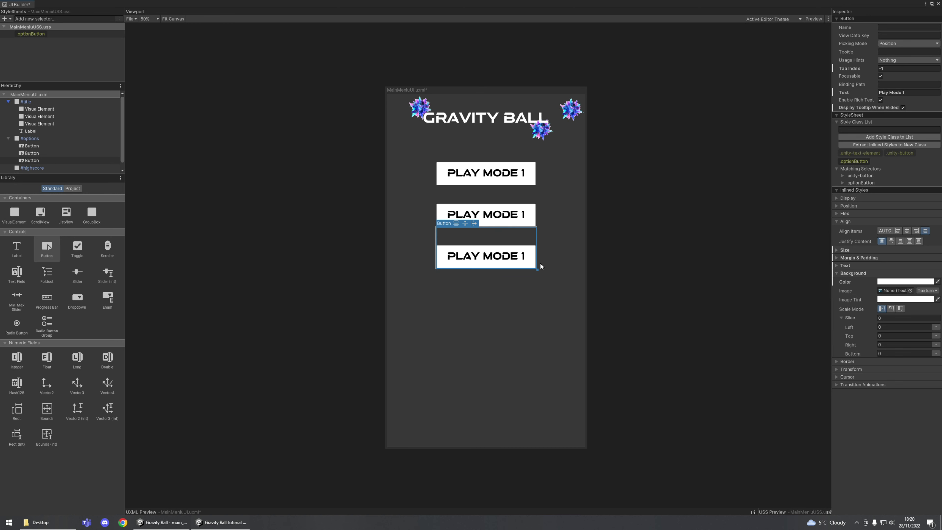
{"action": "right_click", "coordinate": [845, 282]}
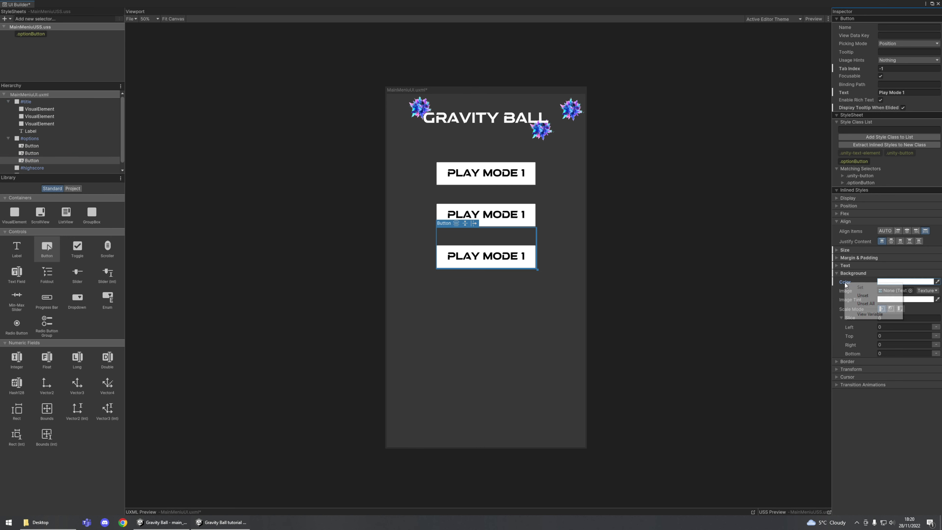
{"action": "left_click", "coordinate": [871, 305]}
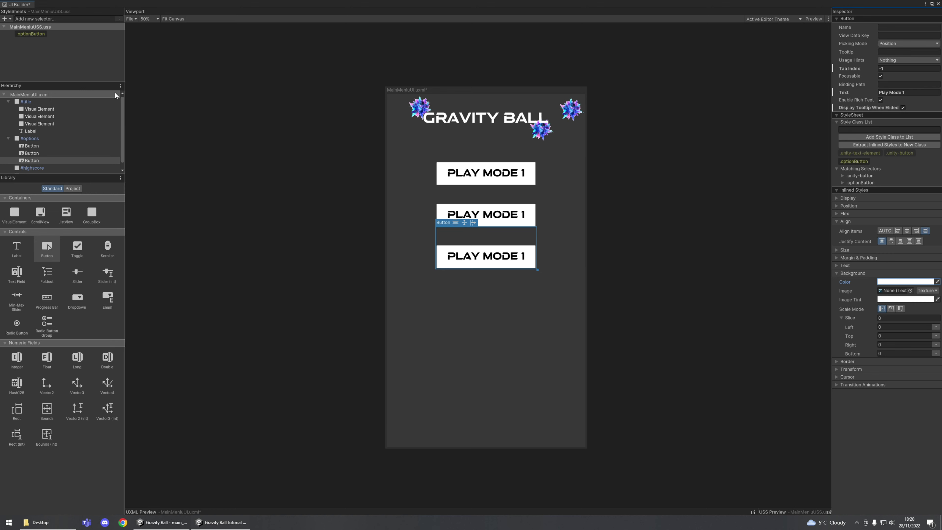
{"action": "left_click", "coordinate": [30, 34]}
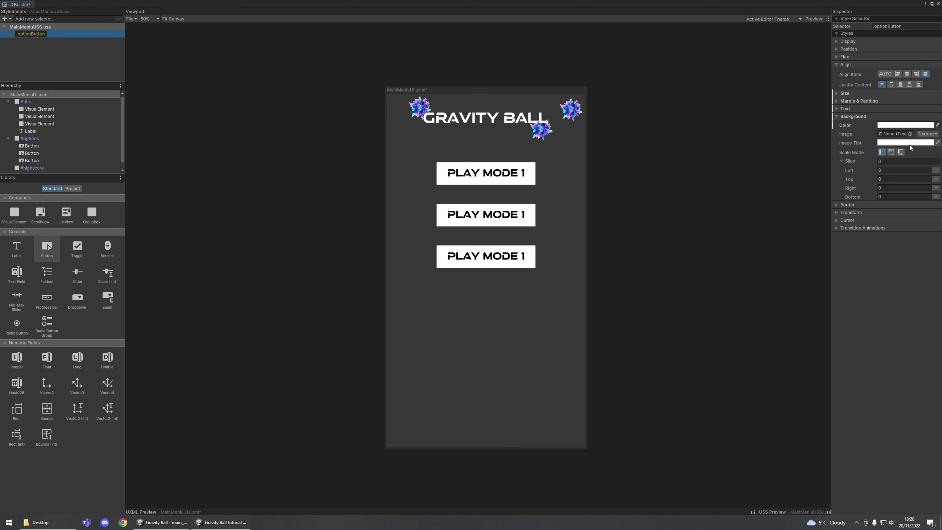
- Try another background color on the .optionButton selector, ending on white (FFFFFF)
{"action": "left_click", "coordinate": [888, 127]}
{"action": "left_click_drag", "start_coordinate": [905, 166], "coordinate": [877, 165]}
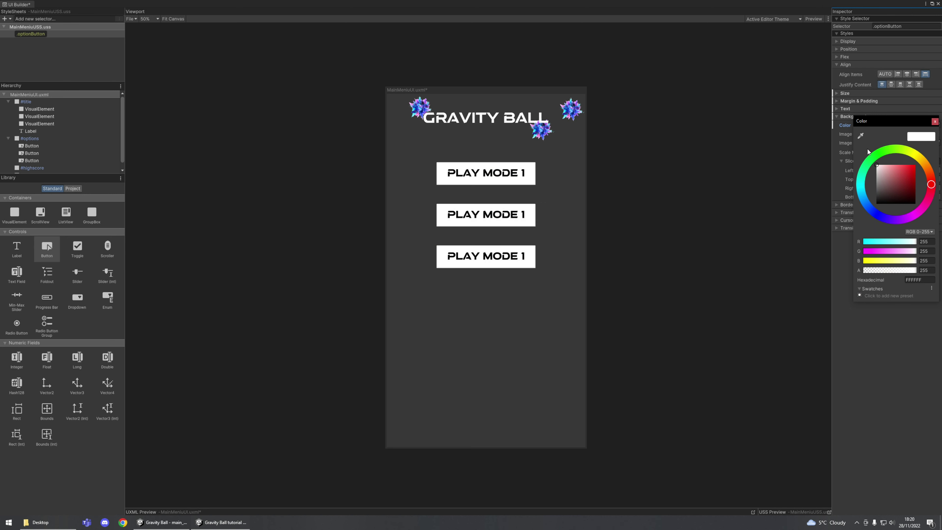
{"action": "left_click", "coordinate": [934, 121]}
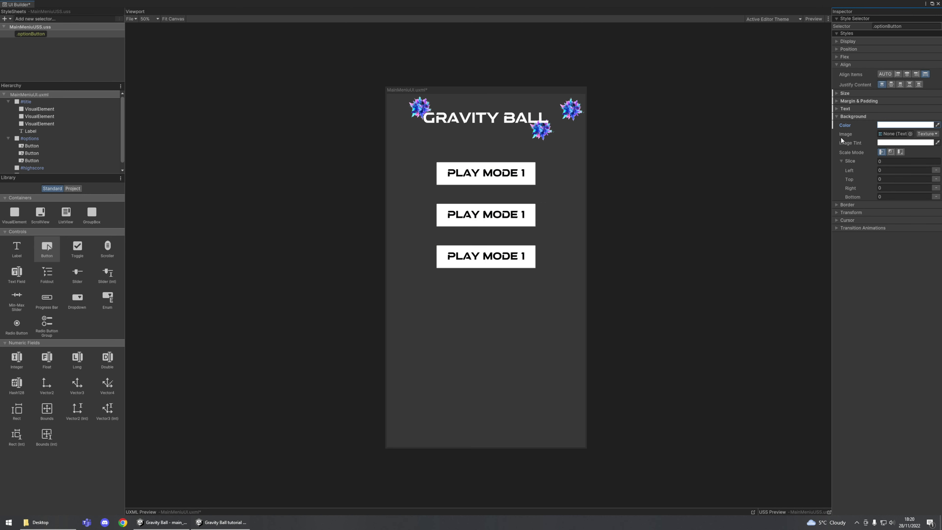
- Try a font size of 25 px on the .optionButton selector, then set it back to 50 px
{"action": "left_click", "coordinate": [838, 108]}
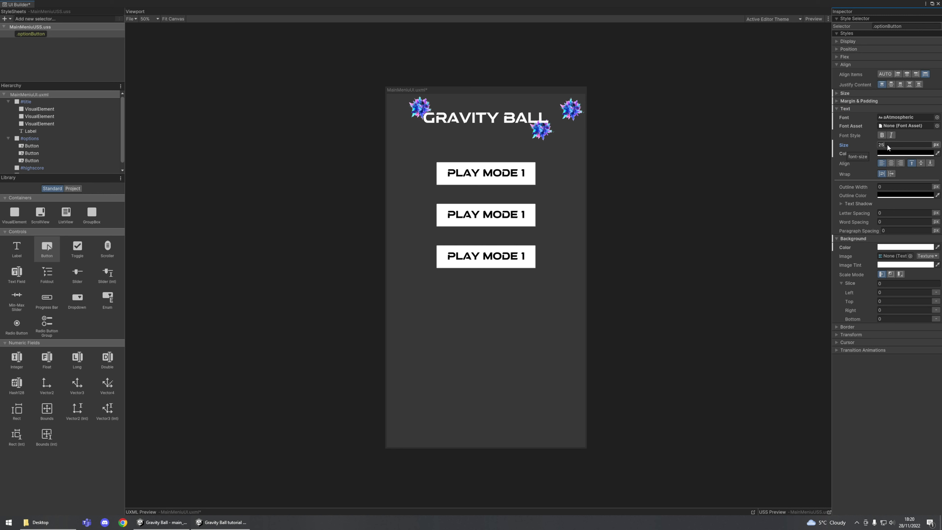
{"action": "key", "text": "Return"}
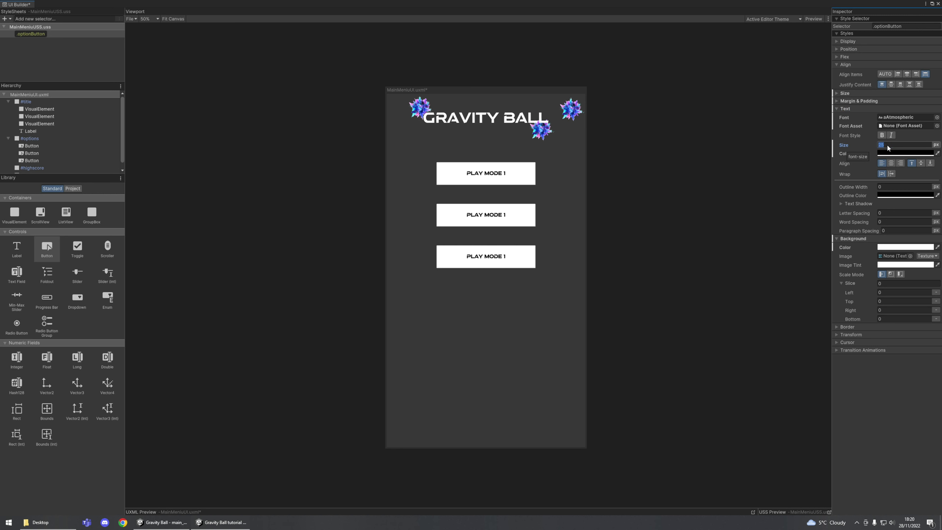
{"action": "type", "text": "50"}
{"action": "key", "text": "Return"}
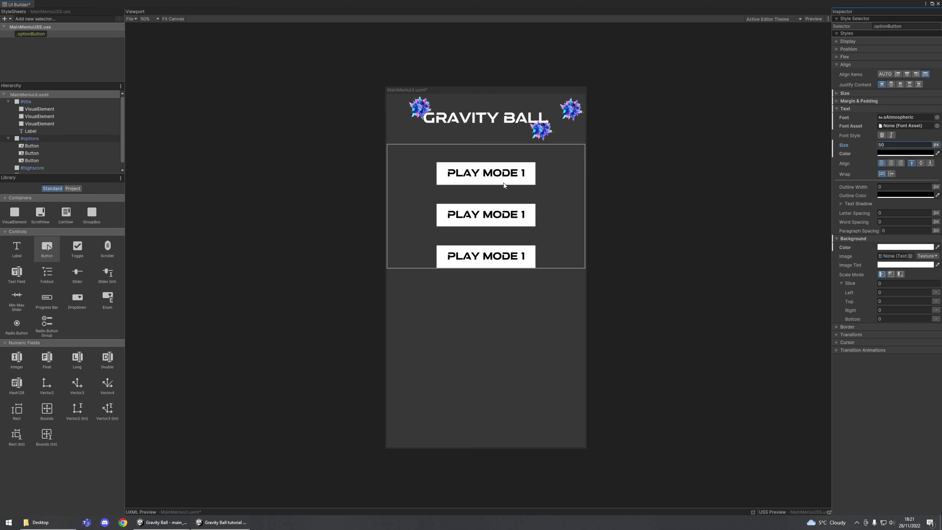
- Examine which buttons the .optionButton selector affects and review its style properties
{"action": "left_click", "coordinate": [26, 35]}
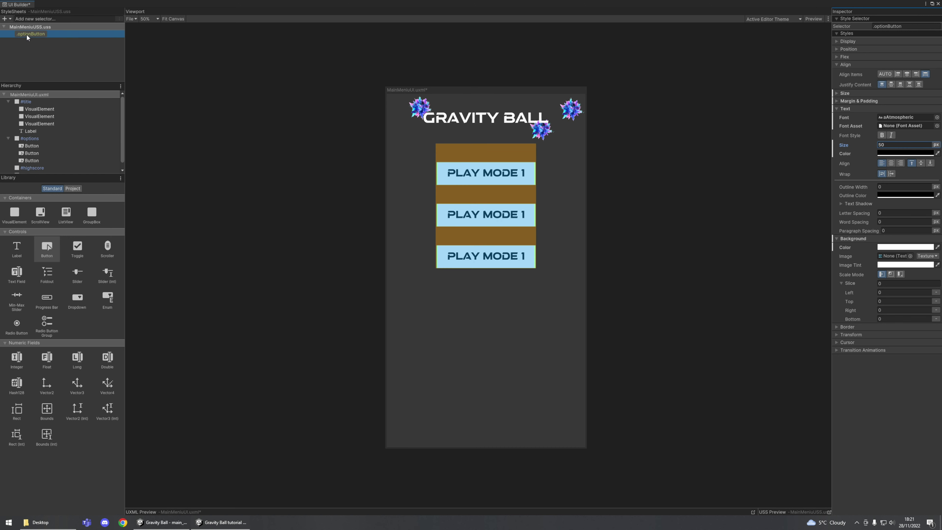
{"action": "left_click", "coordinate": [26, 39]}
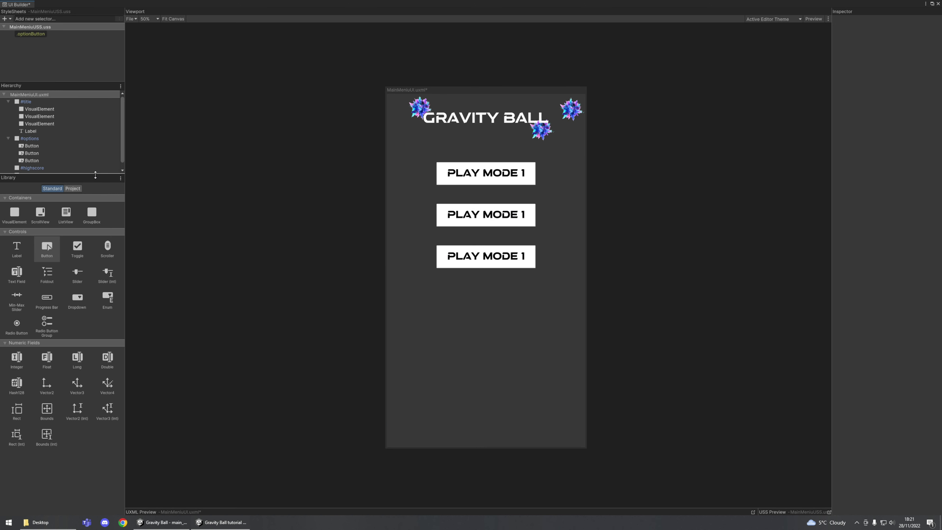
{"action": "left_click", "coordinate": [8, 138]}
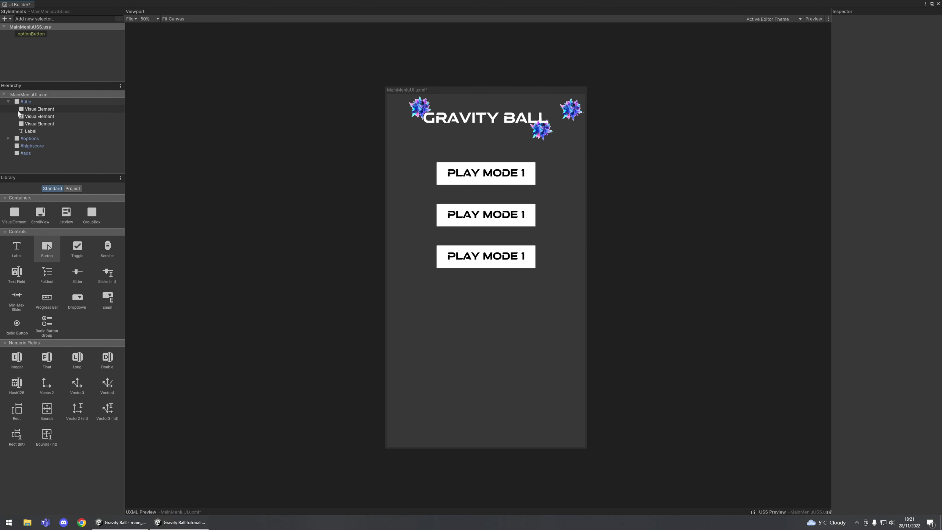
{"action": "left_click", "coordinate": [33, 138]}
{"action": "left_click", "coordinate": [6, 138]}
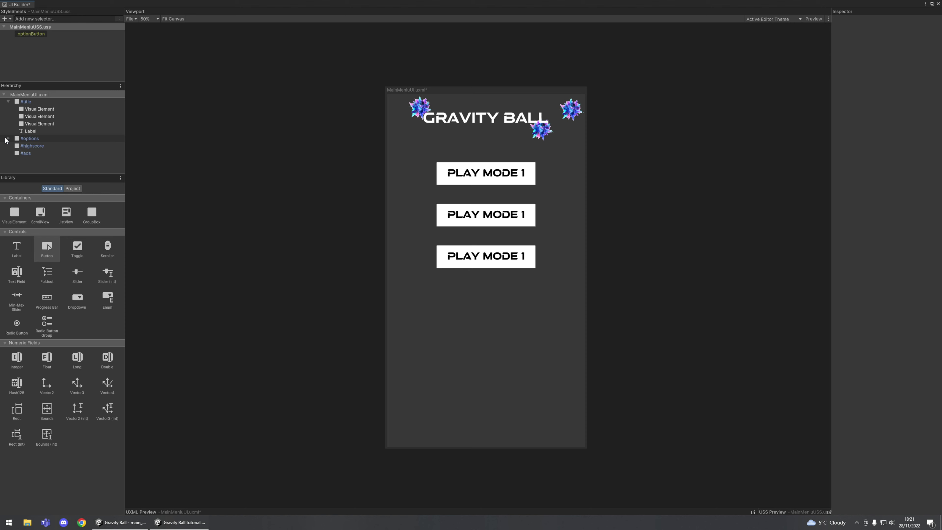
{"action": "left_click", "coordinate": [25, 34]}
{"action": "left_click_drag", "start_coordinate": [91, 61], "coordinate": [30, 36]}
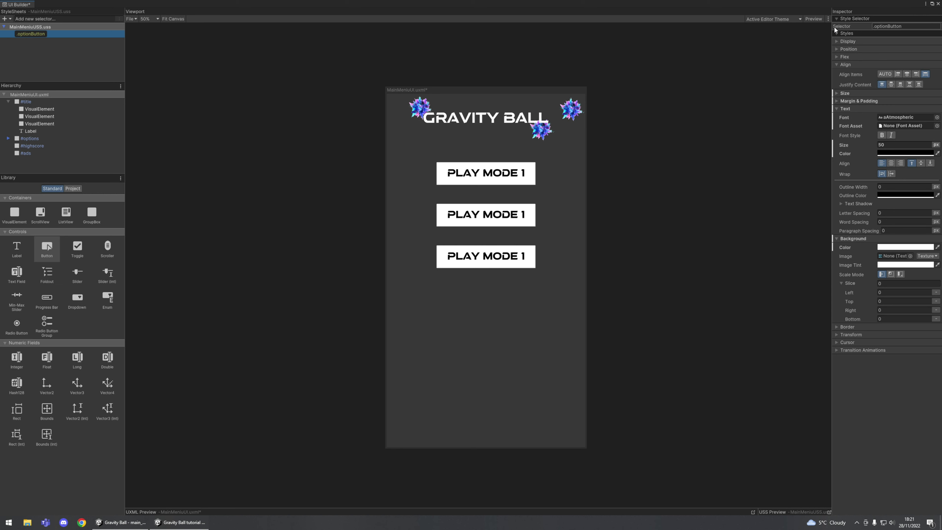
{"action": "left_click", "coordinate": [839, 19]}
{"action": "left_click", "coordinate": [838, 19]}
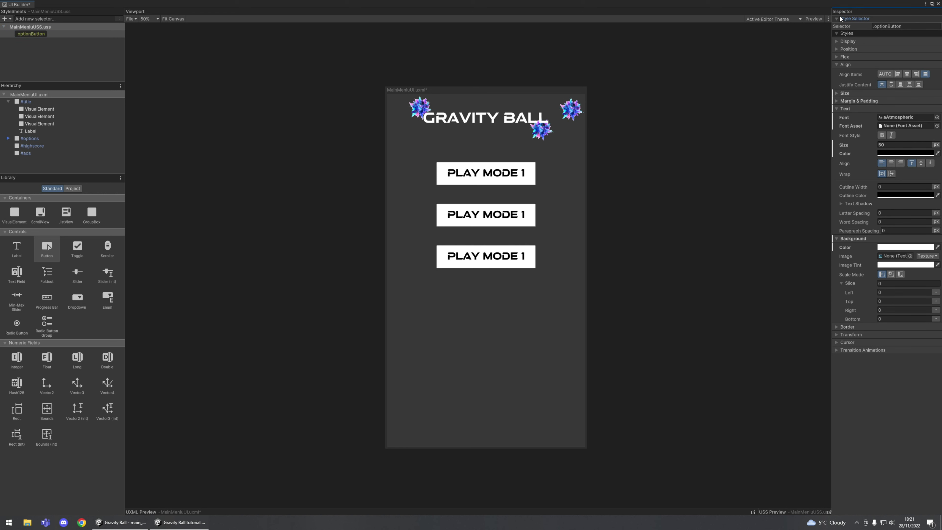
- Change the text of the second Play Mode 1 button to Play Mode 2
{"action": "left_click", "coordinate": [516, 218]}
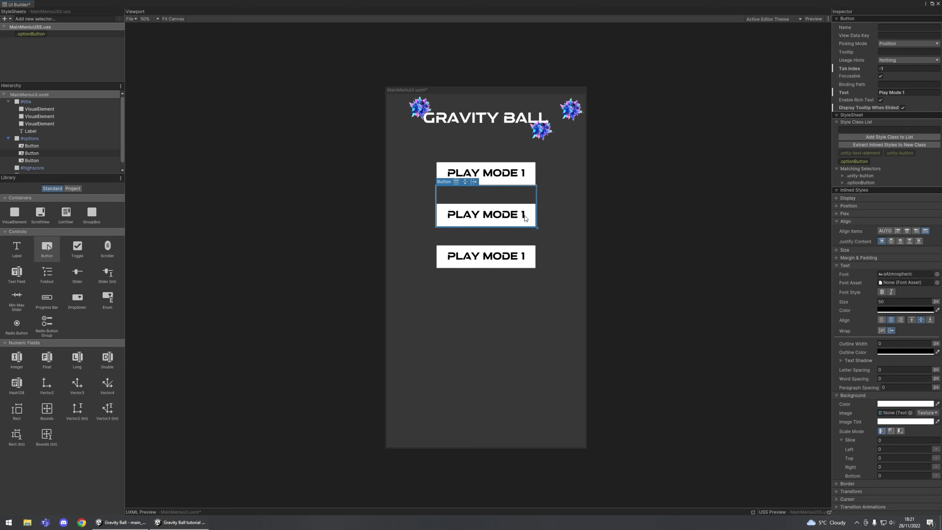
{"action": "double_click", "coordinate": [524, 217]}
{"action": "left_click", "coordinate": [511, 218]}
{"action": "double_click", "coordinate": [513, 222]}
{"action": "left_click", "coordinate": [514, 222]}
{"action": "key", "text": "BackSpace"}
{"action": "key", "text": "BackSpace"}
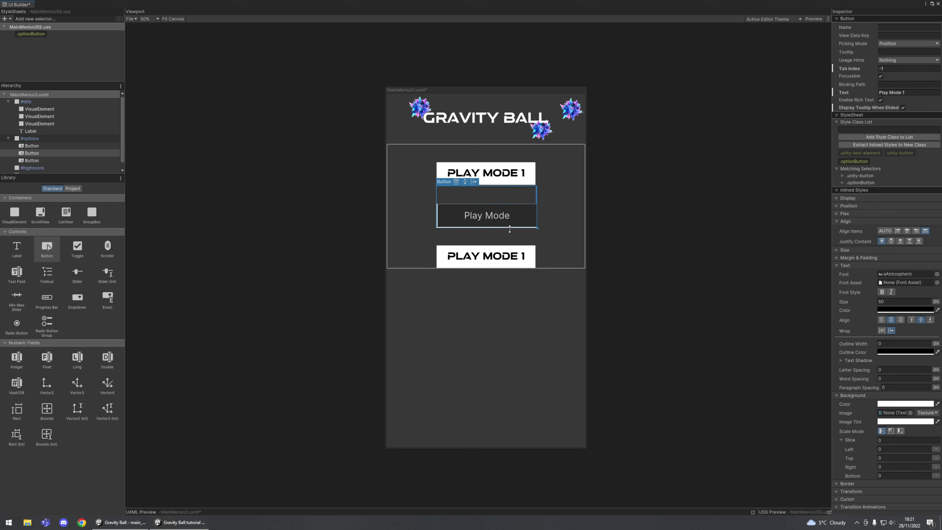
{"action": "type", "text": "2"}
- Change the text of the third option button to Play Mode 3 and clear the selection
{"action": "left_click", "coordinate": [499, 260]}
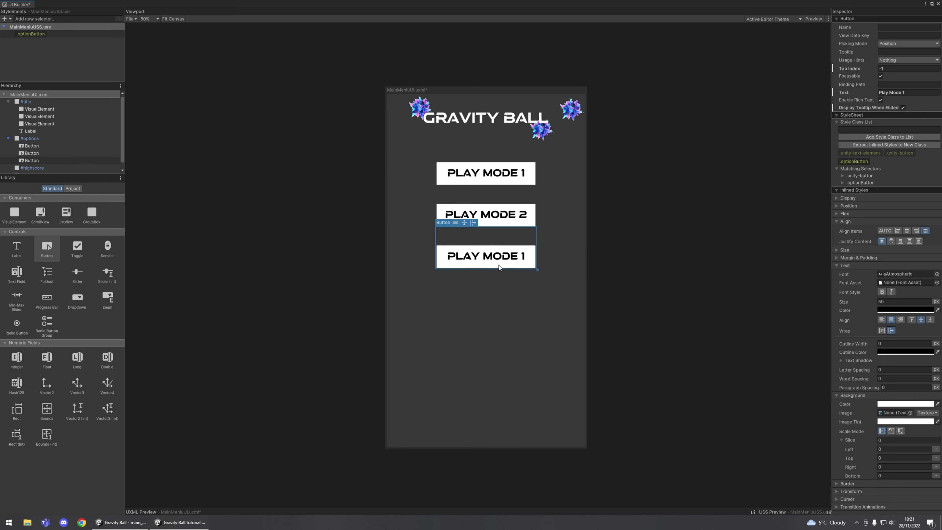
{"action": "double_click", "coordinate": [506, 258]}
{"action": "left_click", "coordinate": [516, 259]}
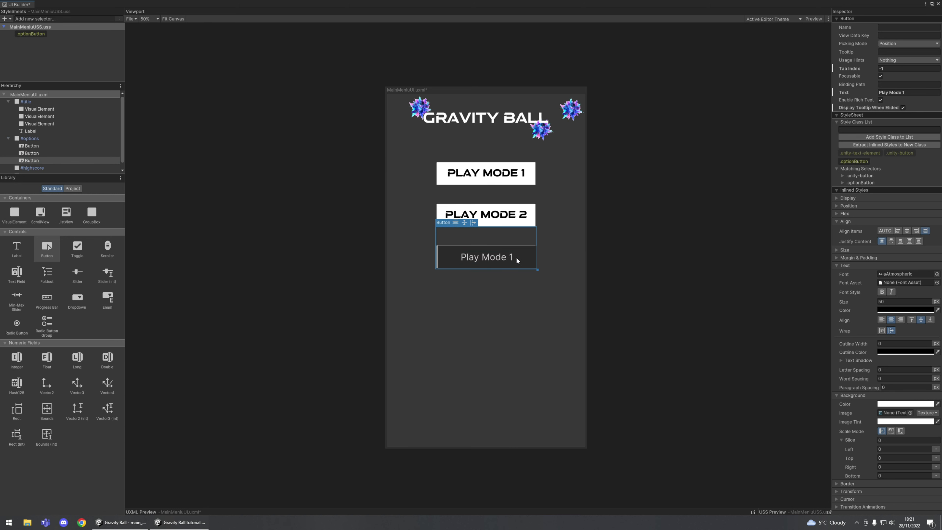
{"action": "key", "text": "BackSpace"}
{"action": "key", "text": "BackSpace"}
{"action": "type", "text": "3"}
{"action": "left_click", "coordinate": [535, 293]}
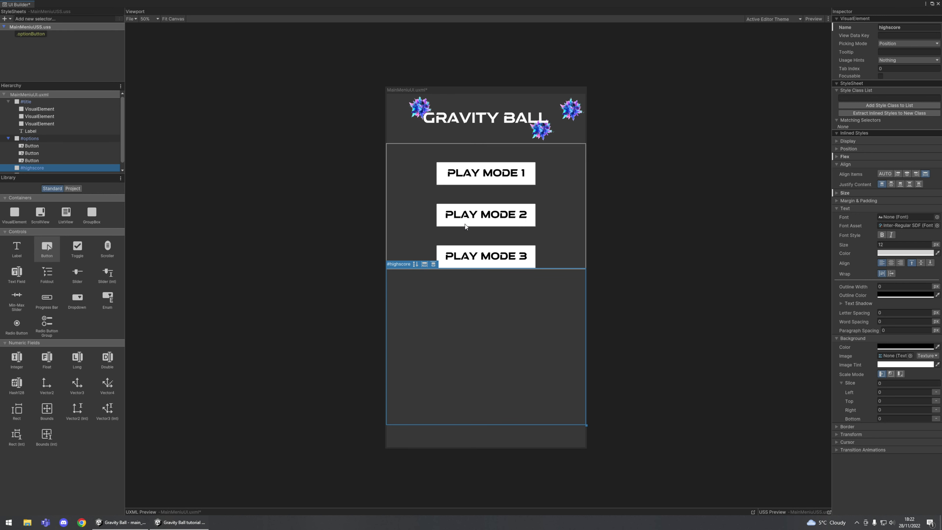
{"action": "left_click", "coordinate": [279, 269]}
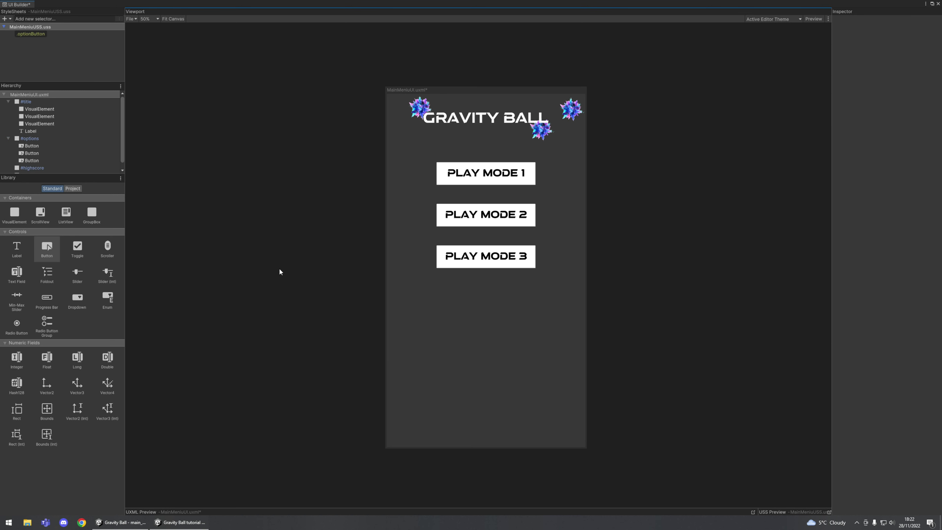
- Collapse the #title and #options elements in the hierarchy and select the #highscore element
{"action": "left_click", "coordinate": [8, 102]}
{"action": "left_click", "coordinate": [8, 109]}
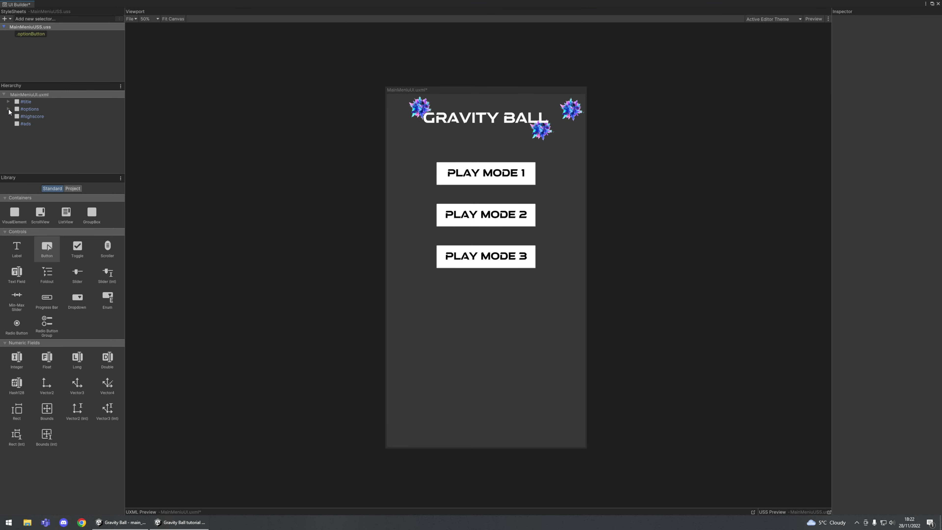
{"action": "key", "text": "alt+z"}
{"action": "key", "text": "alt+z"}
{"action": "left_click", "coordinate": [50, 94]}
{"action": "left_click", "coordinate": [28, 115]}
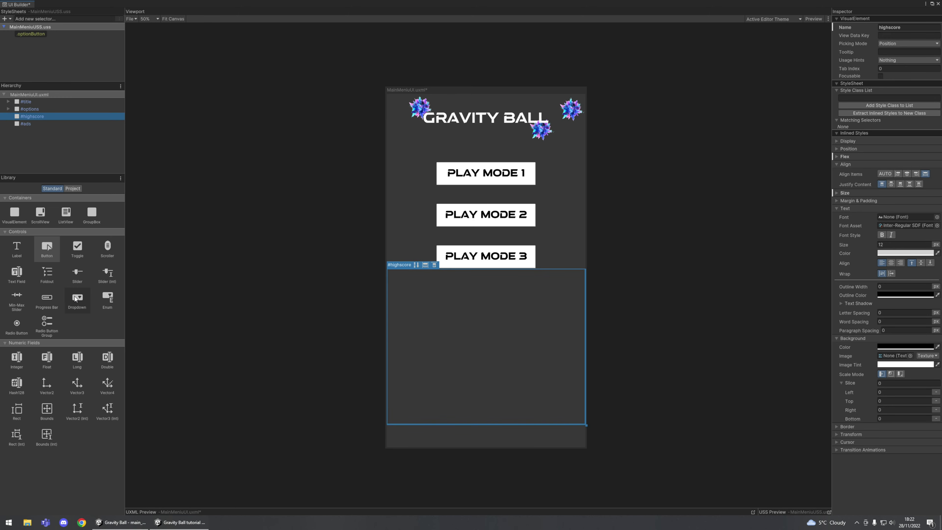
- Add a new VisualElement as a child of the highscore container
{"action": "left_click_drag", "start_coordinate": [16, 219], "coordinate": [37, 115]}
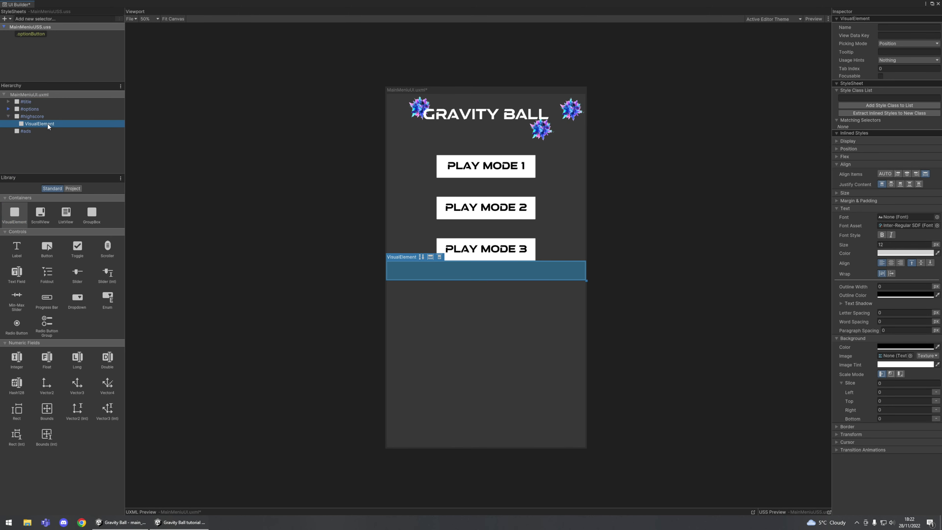
{"action": "left_click", "coordinate": [37, 117]}
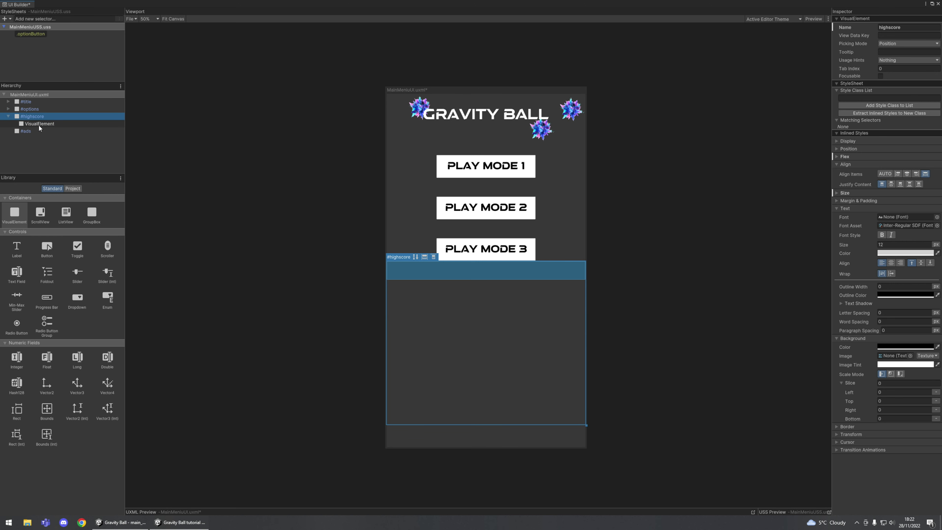
{"action": "left_click", "coordinate": [50, 122]}
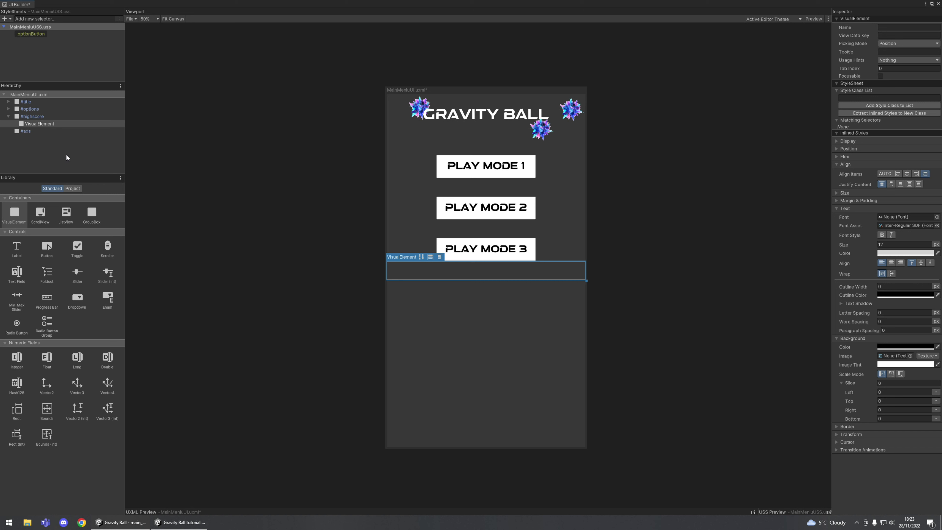
{"action": "left_click", "coordinate": [41, 123]}
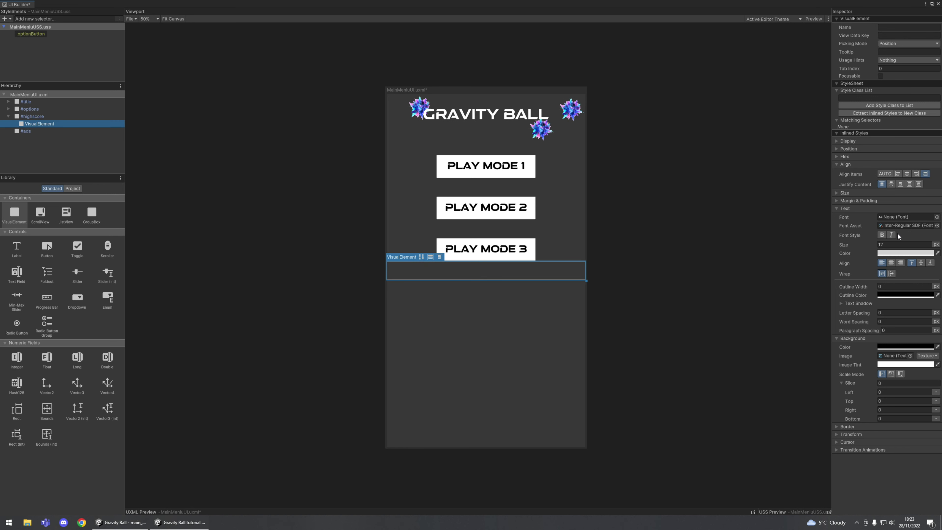
- Set the Flex Grow of the VisualElement inside highscore to 1
{"action": "left_click", "coordinate": [837, 157]}
{"action": "left_click", "coordinate": [919, 181]}
{"action": "type", "text": "1"}
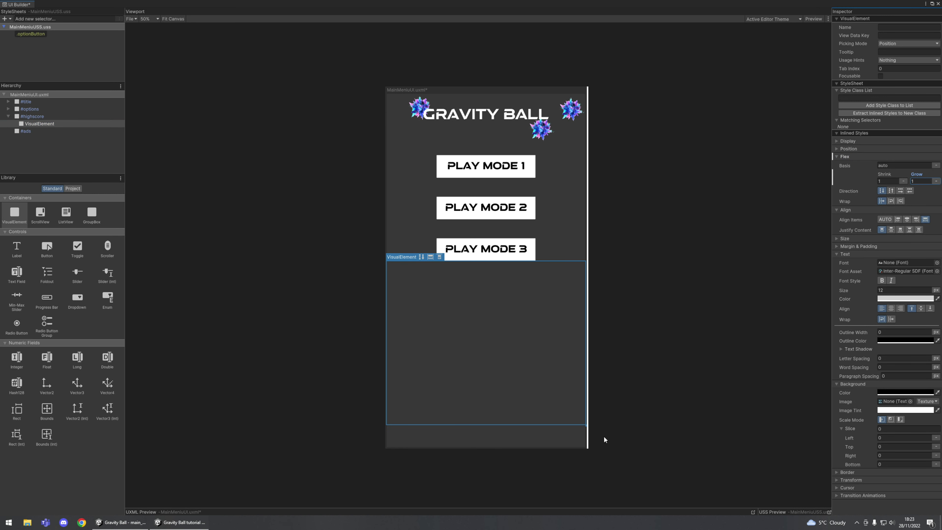
{"action": "left_click", "coordinate": [45, 124]}
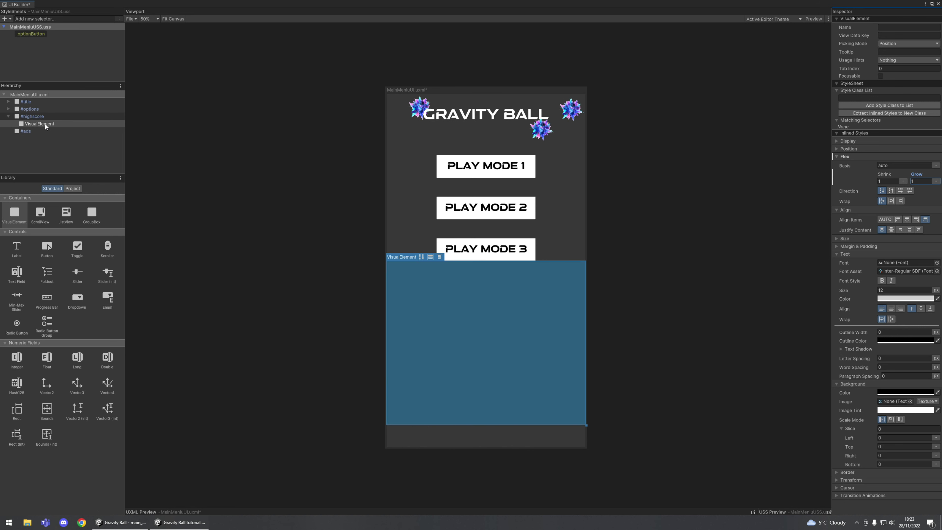
{"action": "left_click", "coordinate": [28, 117]}
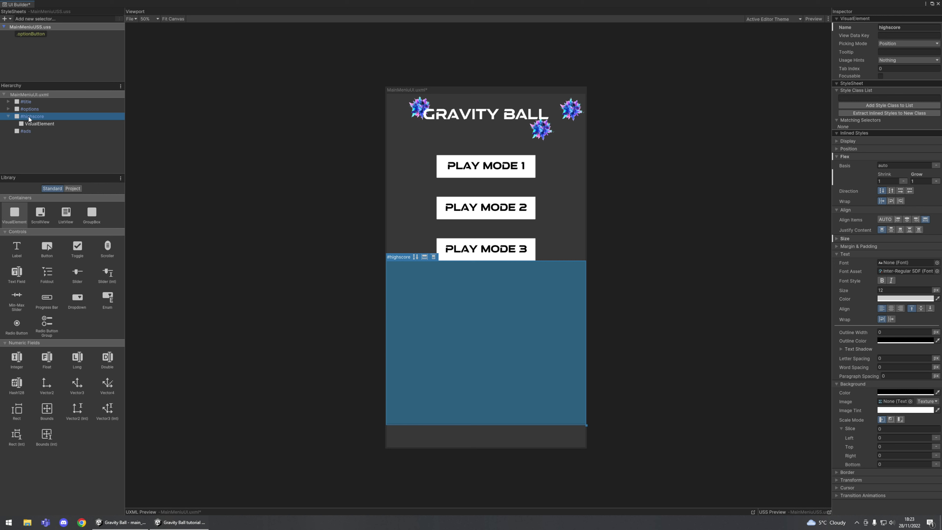
{"action": "left_click", "coordinate": [40, 124]}
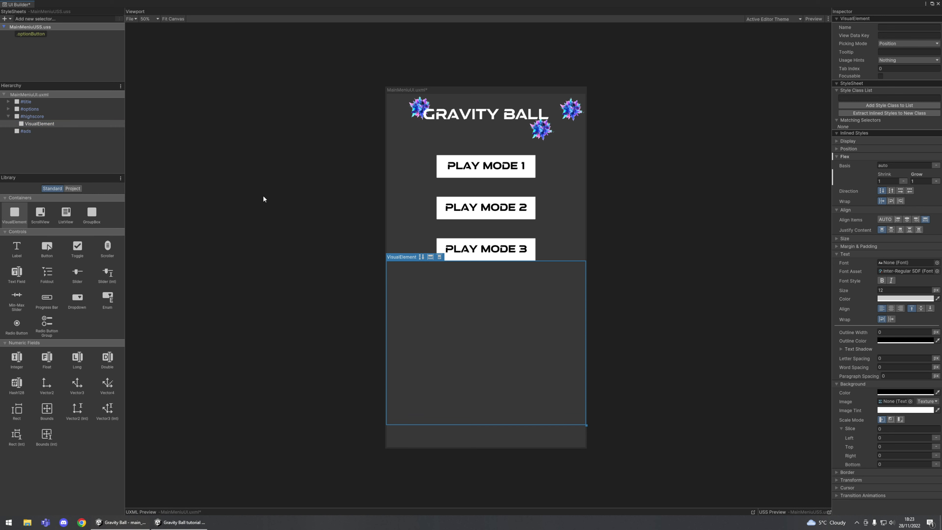
- Set the margin of the VisualElement inside highscore to 50 px on all sides
{"action": "left_click", "coordinate": [835, 255]}
{"action": "left_click", "coordinate": [838, 261]}
{"action": "left_click", "coordinate": [838, 210]}
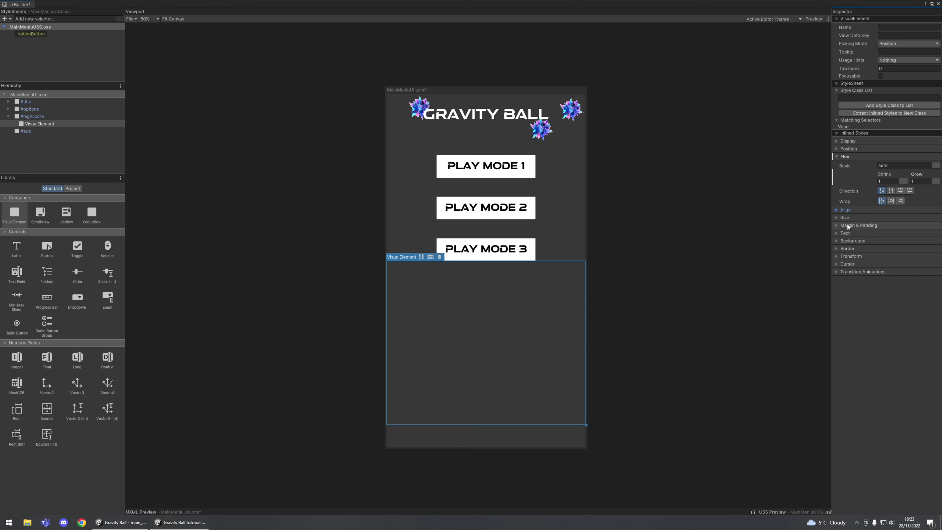
{"action": "left_click", "coordinate": [836, 225]}
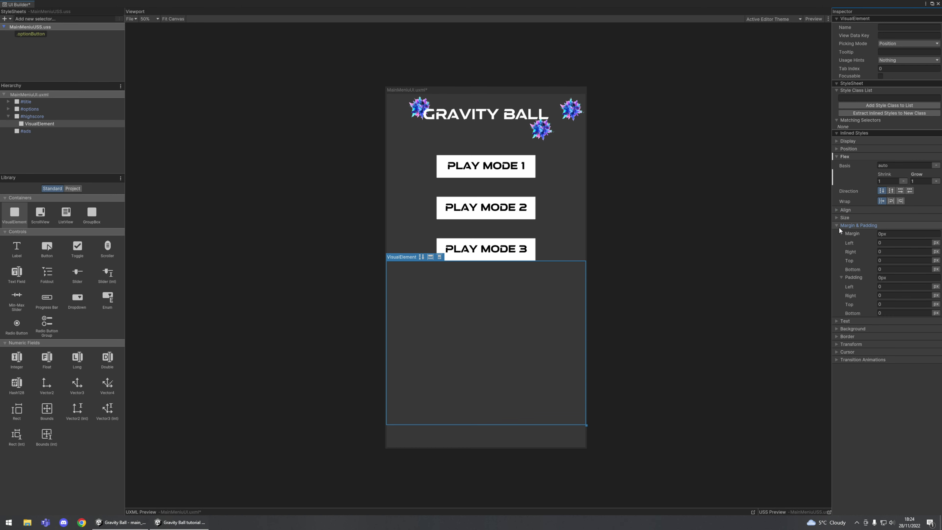
{"action": "left_click", "coordinate": [890, 234]}
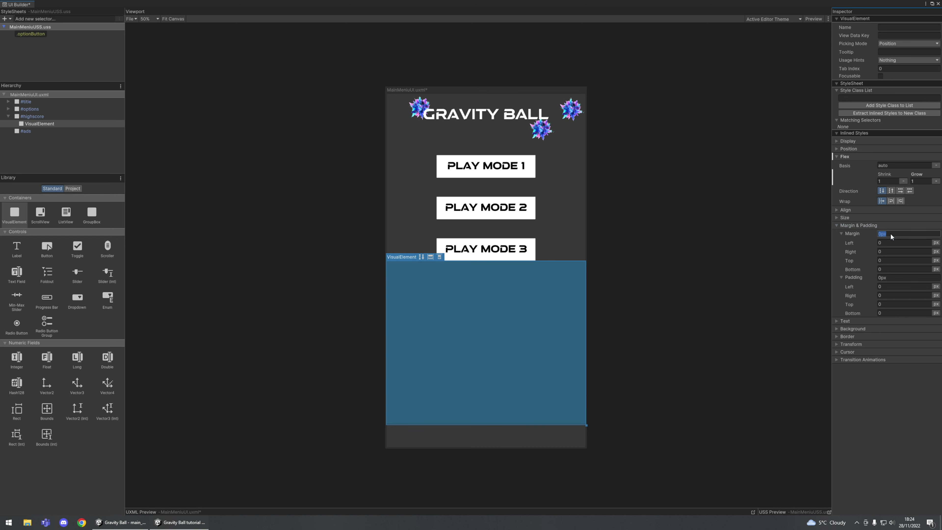
{"action": "type", "text": "50"}
{"action": "key", "text": "Return"}
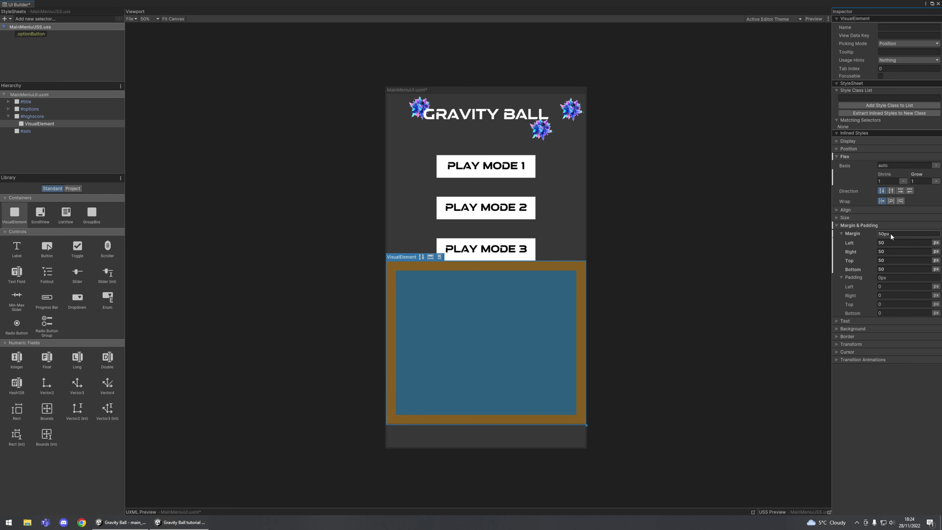
{"action": "left_click", "coordinate": [890, 233]}
- Set the top padding of the VisualElement inside highscore to 7 px
{"action": "left_click", "coordinate": [888, 303]}
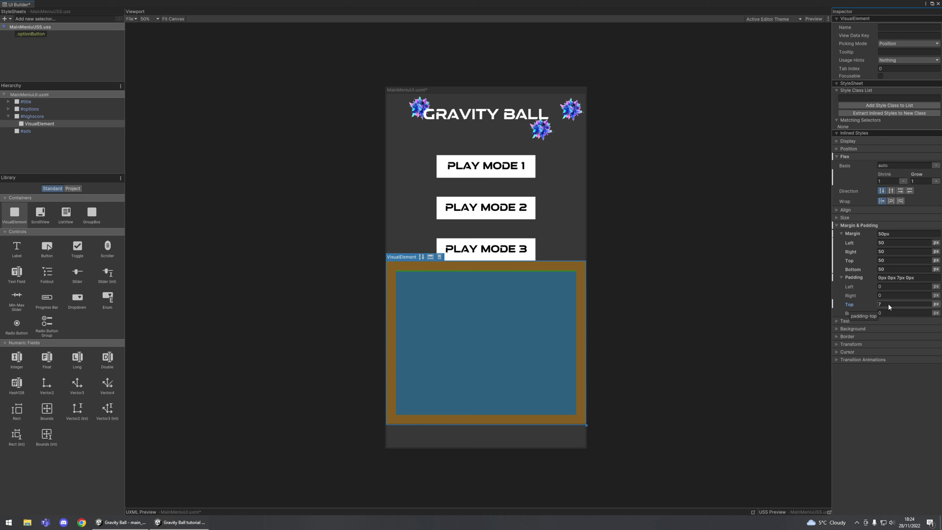
{"action": "left_click", "coordinate": [881, 405]}
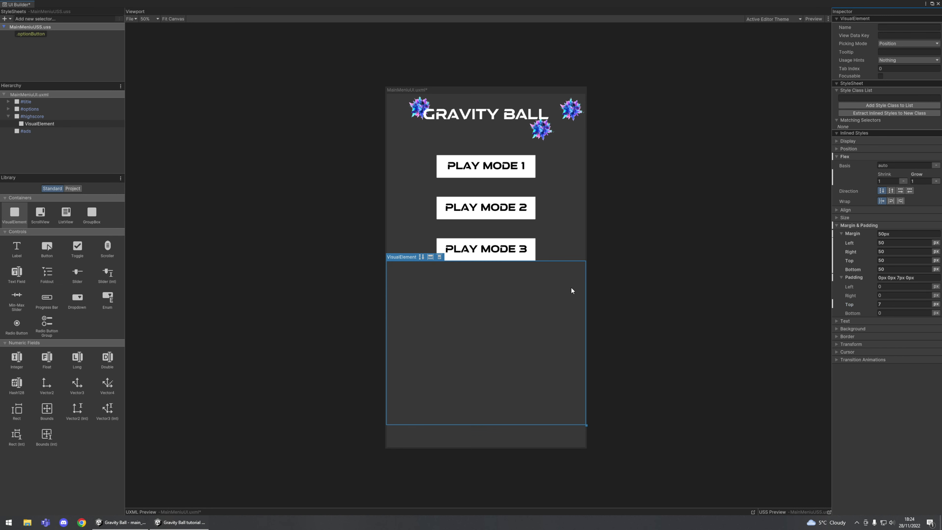
{"action": "left_click", "coordinate": [36, 124]}
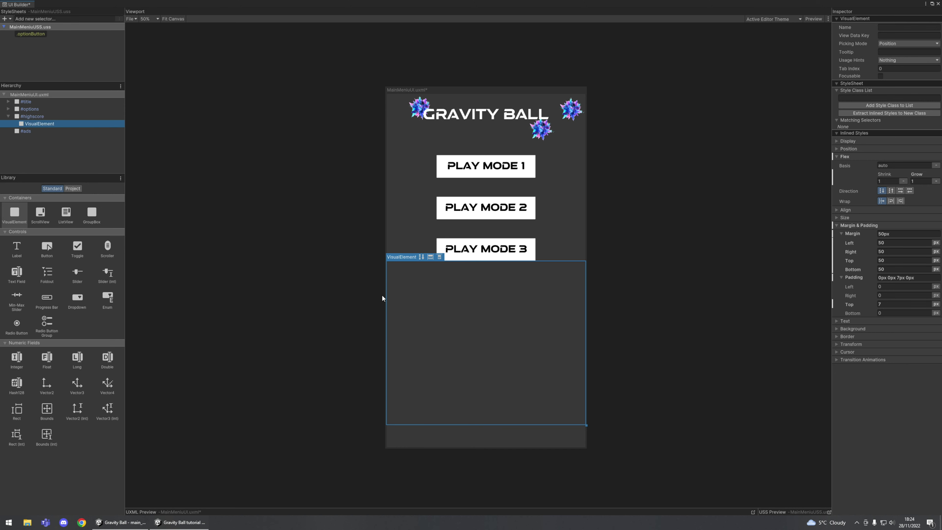
{"action": "left_click", "coordinate": [503, 280]}
{"action": "left_click", "coordinate": [55, 124]}
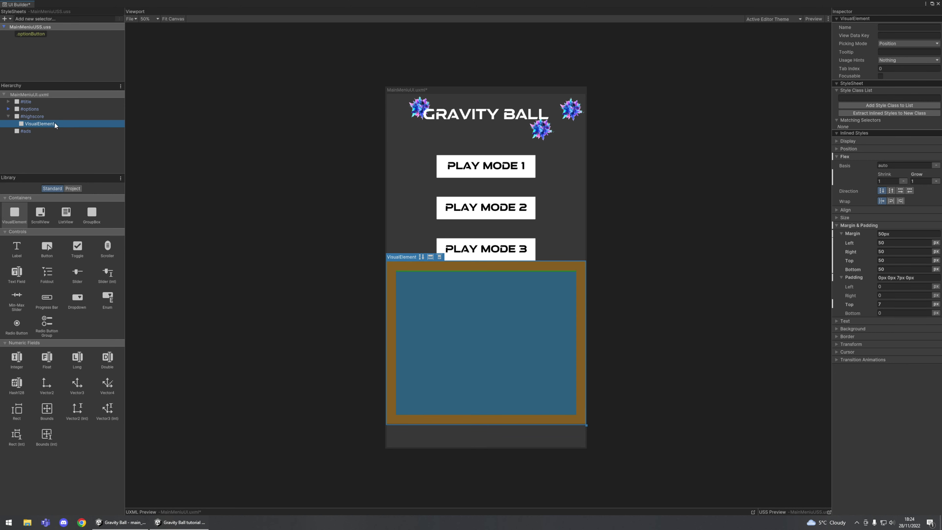
- Give the VisualElement inside highscore a grey background colour with RGB 175, 175, 175
{"action": "scroll", "coordinate": [433, 305], "scroll_direction": "up", "scroll_amount": 5}
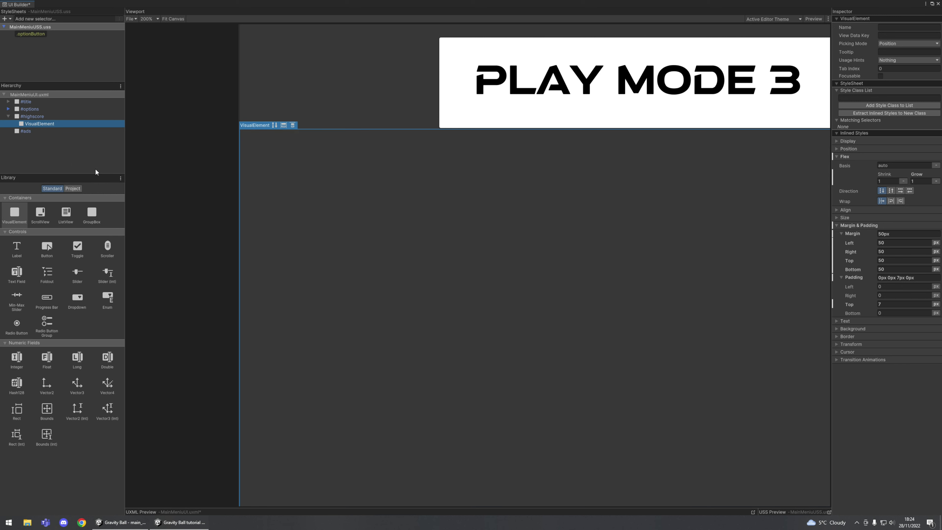
{"action": "scroll", "coordinate": [645, 364], "scroll_direction": "down", "scroll_amount": 8}
{"action": "scroll", "coordinate": [644, 347], "scroll_direction": "up", "scroll_amount": 3}
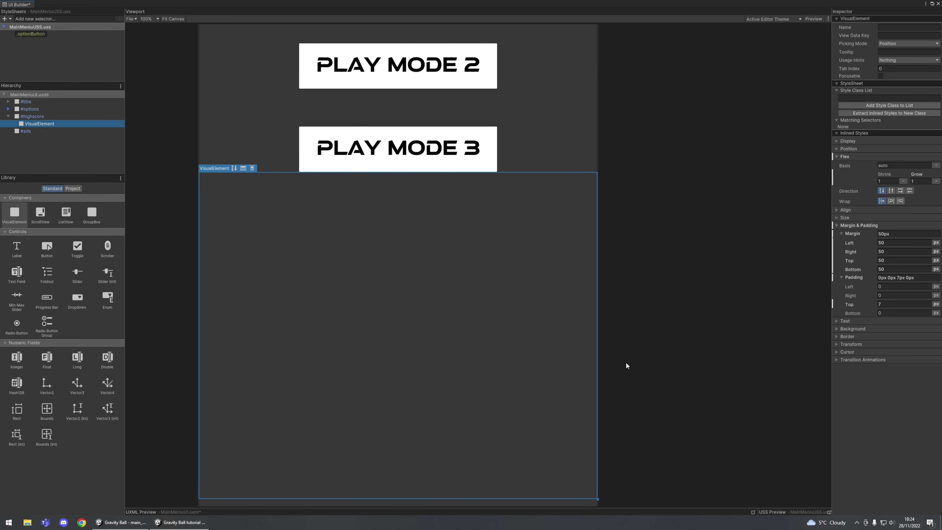
{"action": "middle_click_drag", "start_coordinate": [684, 325], "coordinate": [764, 260]}
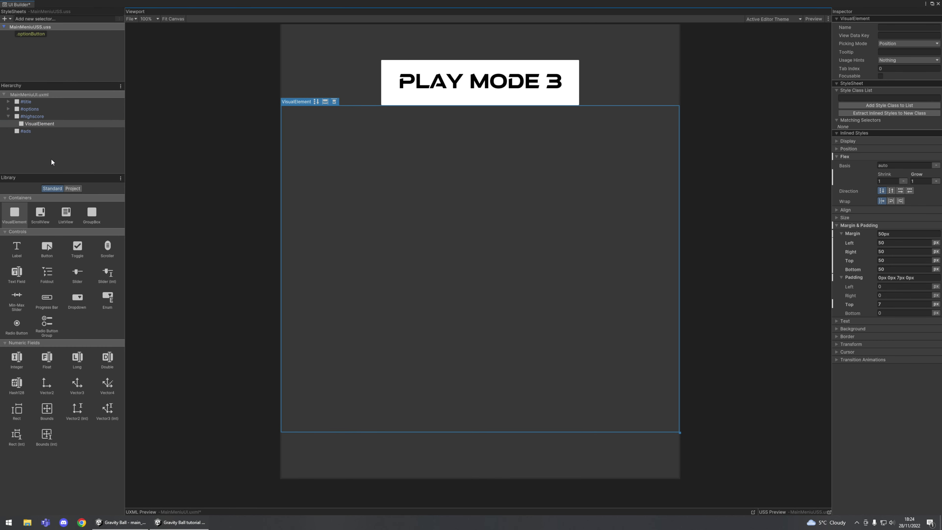
{"action": "left_click", "coordinate": [61, 165]}
{"action": "left_click", "coordinate": [36, 124]}
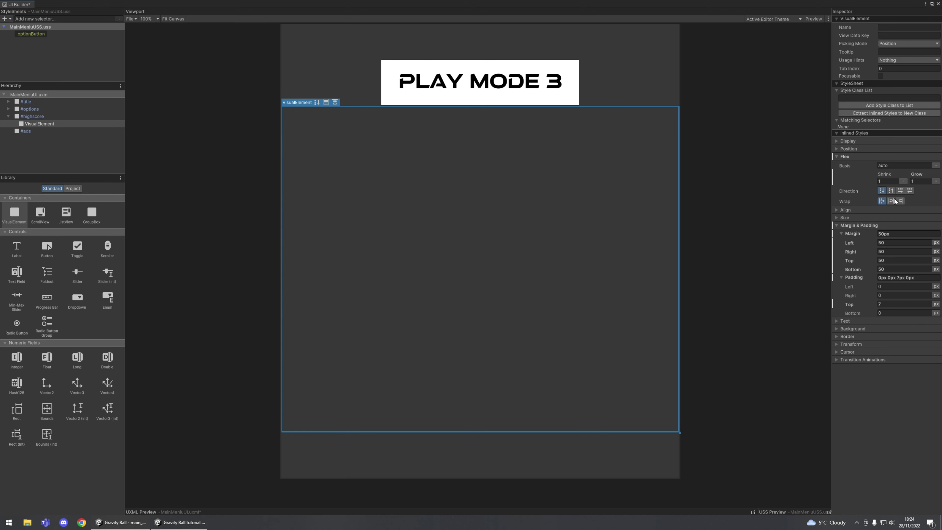
{"action": "left_click", "coordinate": [837, 330]}
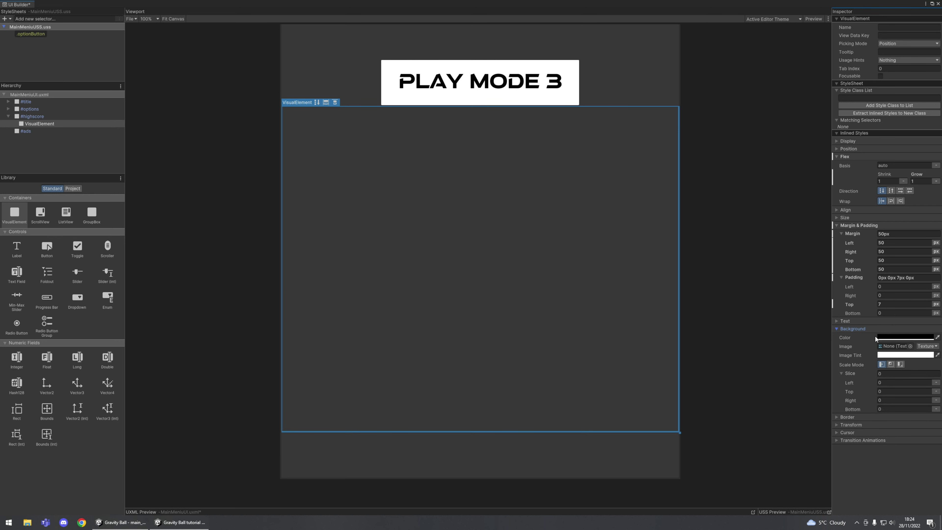
{"action": "left_click", "coordinate": [886, 337]}
{"action": "left_click_drag", "start_coordinate": [884, 380], "coordinate": [876, 381]}
{"action": "left_click", "coordinate": [931, 452]}
{"action": "type", "text": "175"}
{"action": "key", "text": "Tab"}
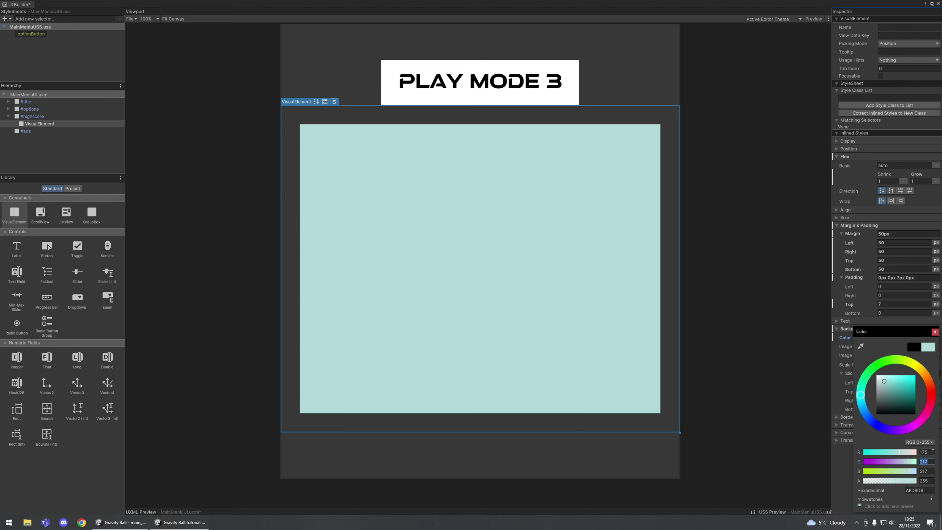
{"action": "type", "text": "175"}
{"action": "key", "text": "Tab"}
{"action": "type", "text": "175"}
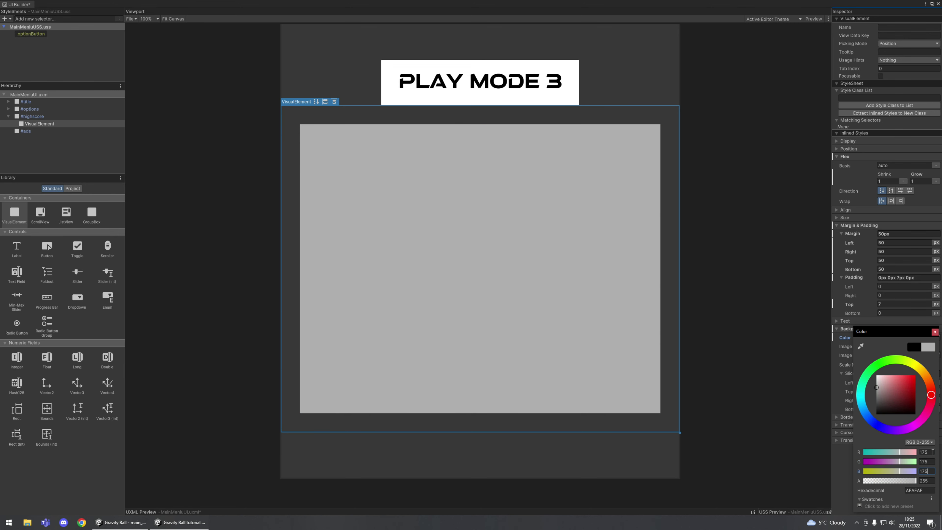
{"action": "scroll", "coordinate": [651, 361], "scroll_direction": "down", "scroll_amount": 3}
{"action": "scroll", "coordinate": [687, 336], "scroll_direction": "up", "scroll_amount": 2}
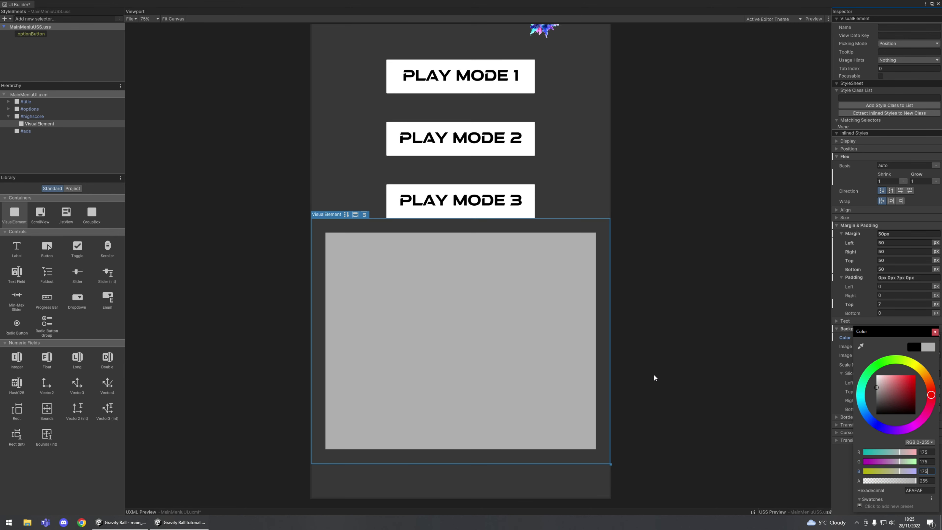
{"action": "middle_click_drag", "start_coordinate": [629, 359], "coordinate": [652, 333]}
{"action": "left_click", "coordinate": [652, 337]}
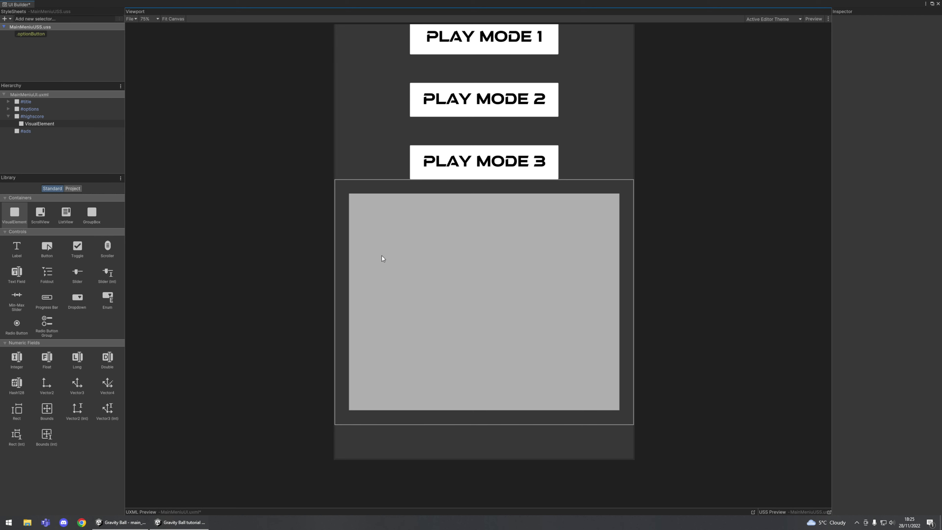
- Round all corners of the grey VisualElement with a border radius of 15 px
{"action": "left_click", "coordinate": [43, 125]}
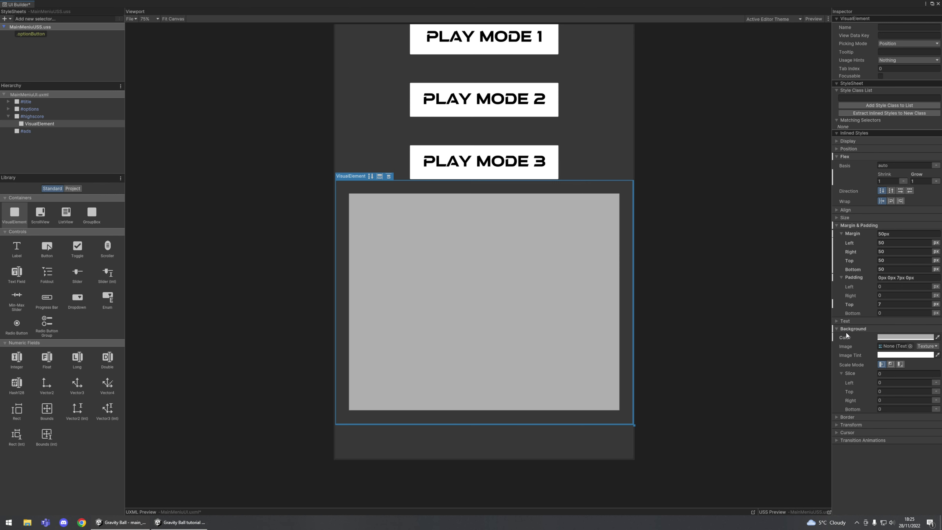
{"action": "left_click", "coordinate": [836, 329]}
{"action": "left_click", "coordinate": [836, 336]}
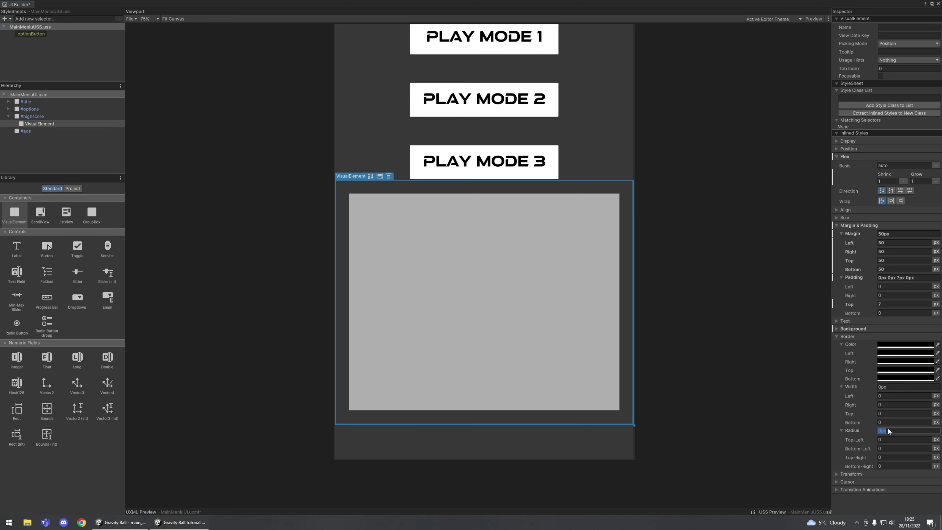
{"action": "key", "text": "Return"}
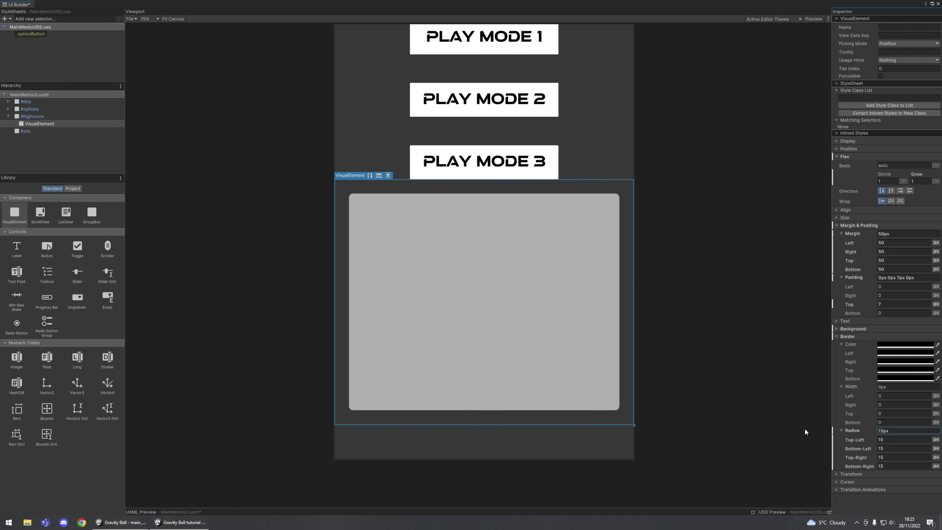
{"action": "scroll", "coordinate": [344, 190], "scroll_direction": "up", "scroll_amount": 1}
{"action": "scroll", "coordinate": [343, 190], "scroll_direction": "up", "scroll_amount": 3}
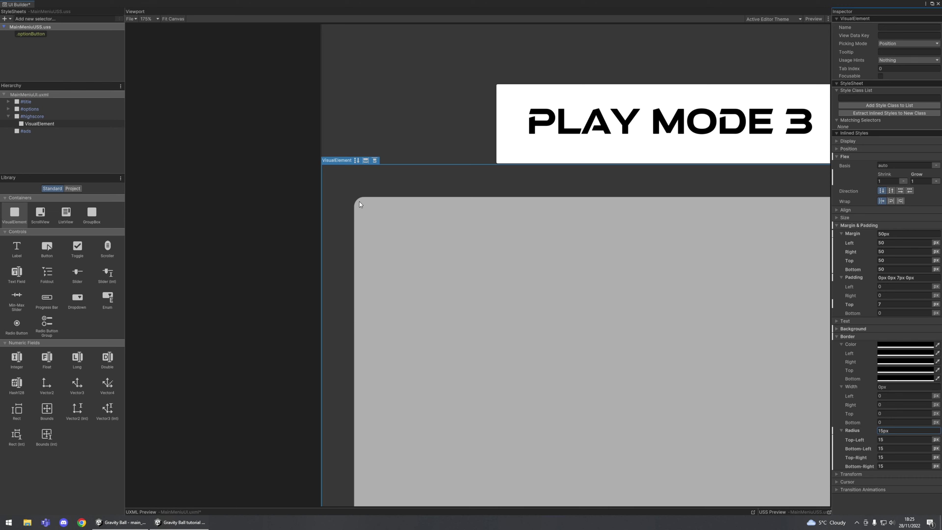
{"action": "scroll", "coordinate": [625, 327], "scroll_direction": "down", "scroll_amount": 3}
{"action": "scroll", "coordinate": [624, 327], "scroll_direction": "down", "scroll_amount": 3}
{"action": "scroll", "coordinate": [583, 303], "scroll_direction": "up", "scroll_amount": 2}
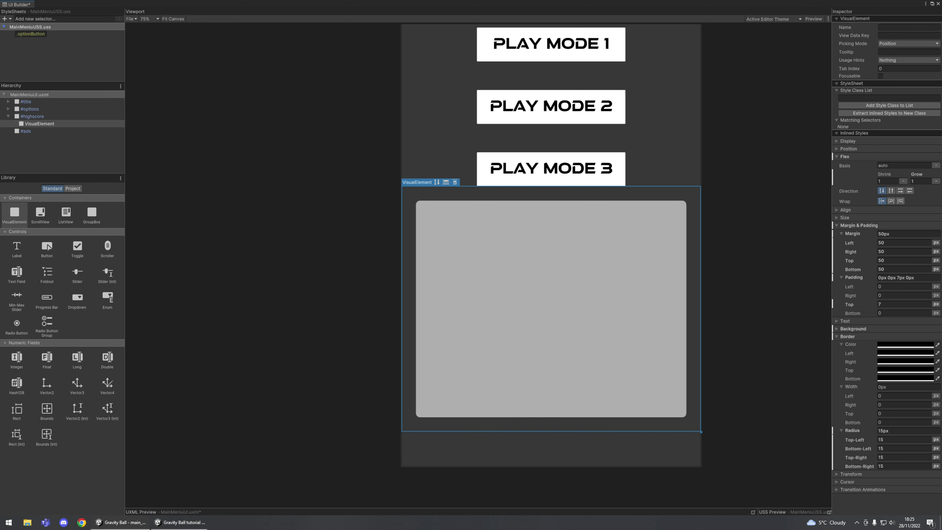
{"action": "left_click", "coordinate": [49, 147]}
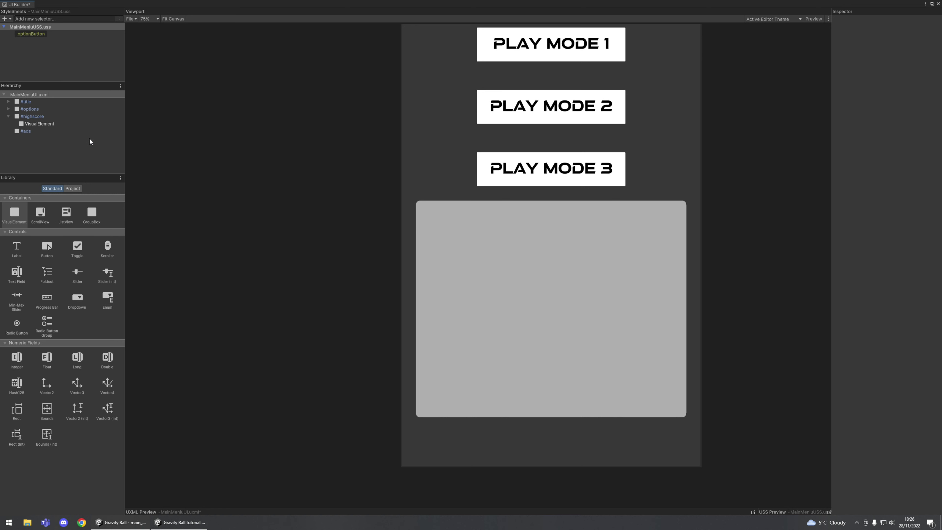
- Add a second VisualElement to the highscore container and nest it inside the grey VisualElement
{"action": "scroll", "coordinate": [604, 287], "scroll_direction": "down", "scroll_amount": 2}
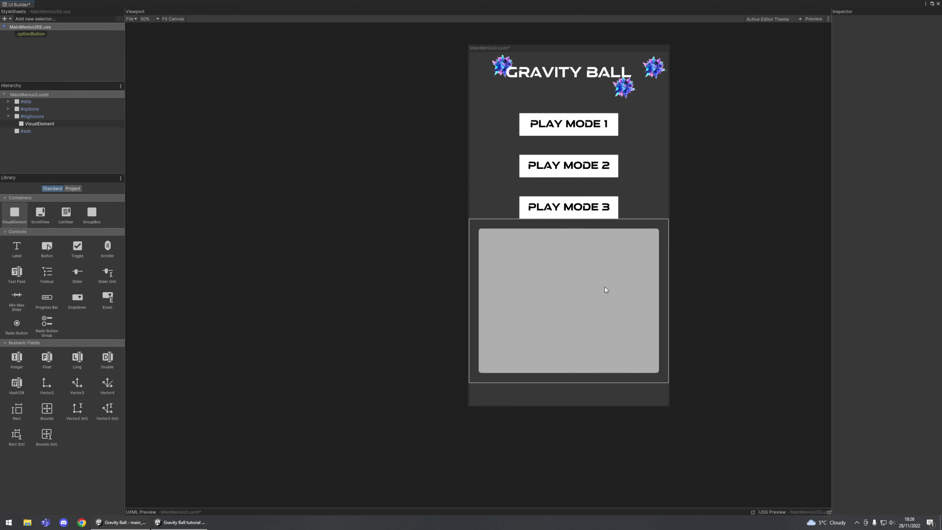
{"action": "middle_click_drag", "start_coordinate": [591, 275], "coordinate": [532, 300]}
{"action": "scroll", "coordinate": [533, 303], "scroll_direction": "up", "scroll_amount": 4}
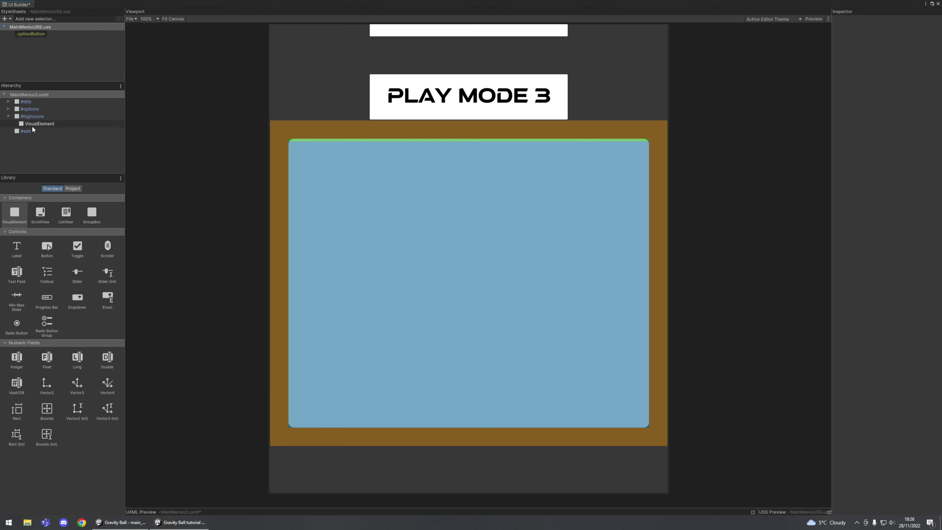
{"action": "left_click_drag", "start_coordinate": [28, 214], "coordinate": [33, 116]}
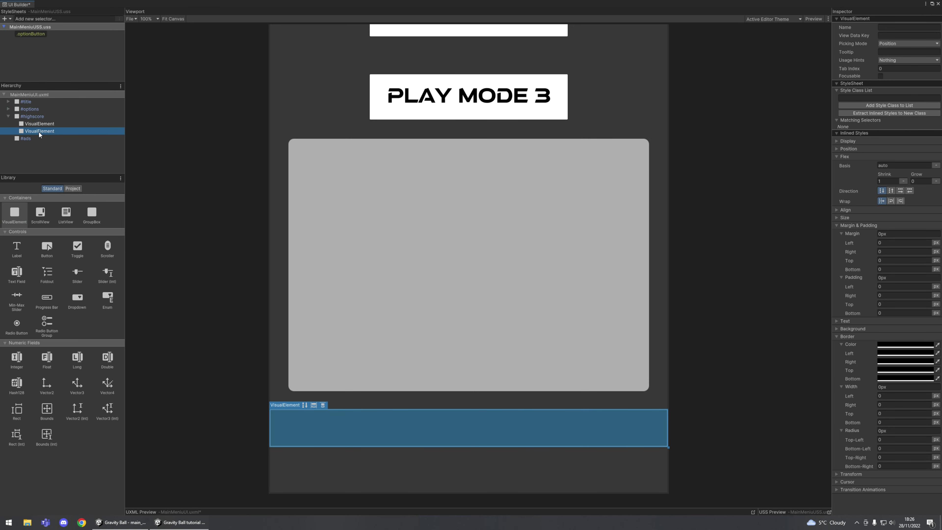
{"action": "left_click_drag", "start_coordinate": [45, 129], "coordinate": [45, 124]}
{"action": "left_click", "coordinate": [32, 125]}
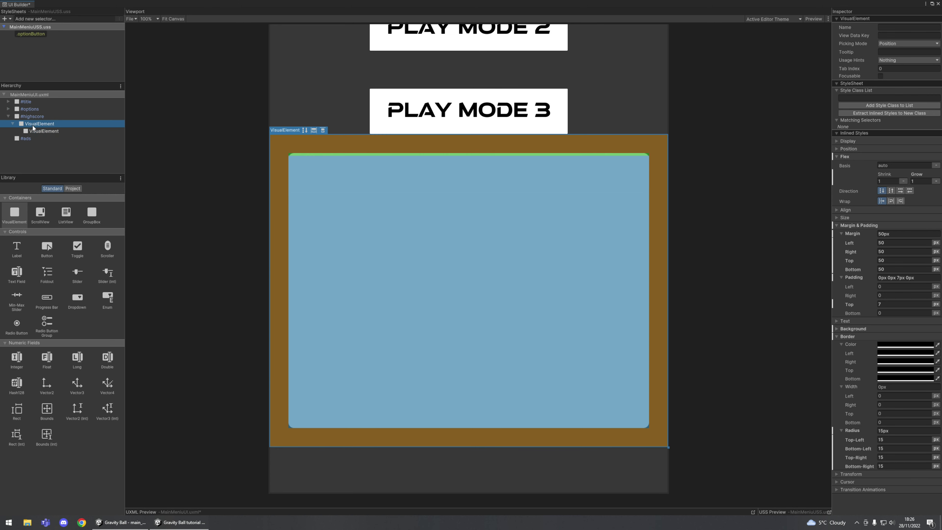
- Rename the grey VisualElement inside highscore as highscore_border
{"action": "double_click", "coordinate": [32, 125]}
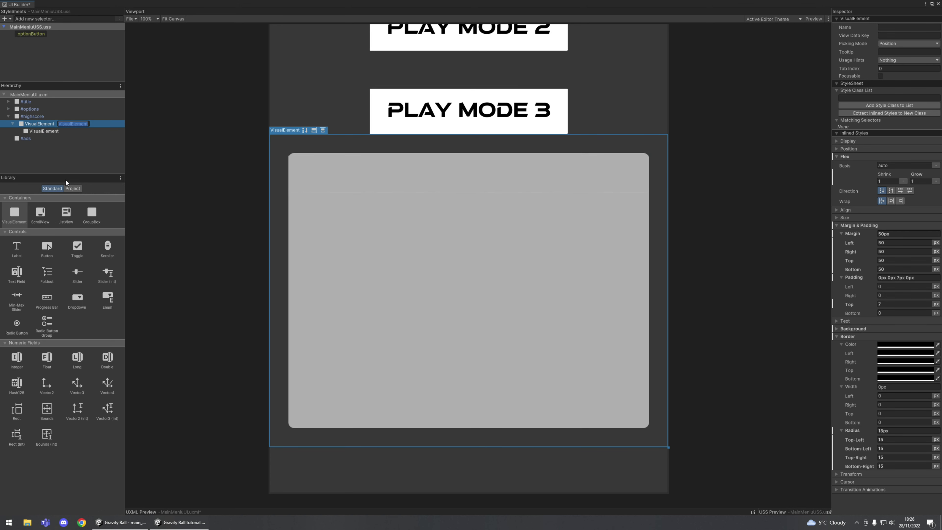
{"action": "type", "text": "highscore_border"}
{"action": "key", "text": "Return"}
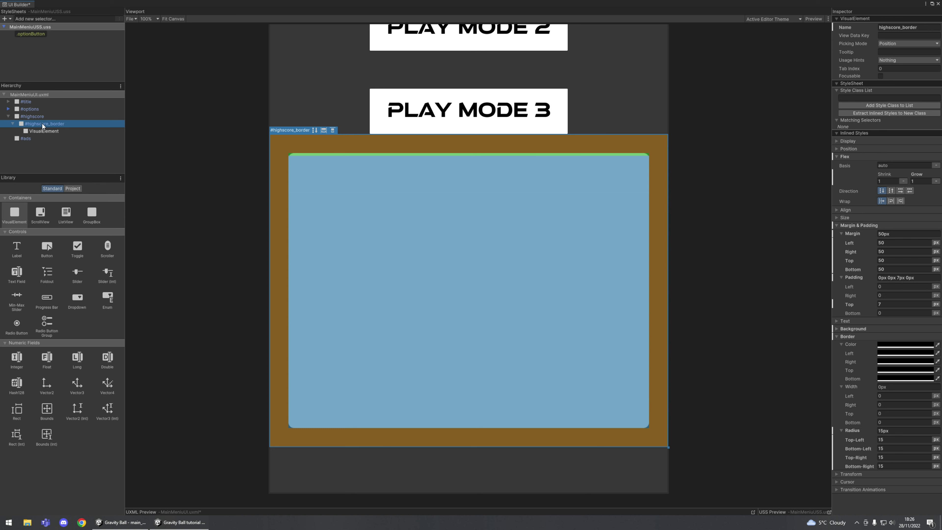
- Rename the VisualElement nested inside highscore_border as scorePrefab
{"action": "double_click", "coordinate": [45, 129]}
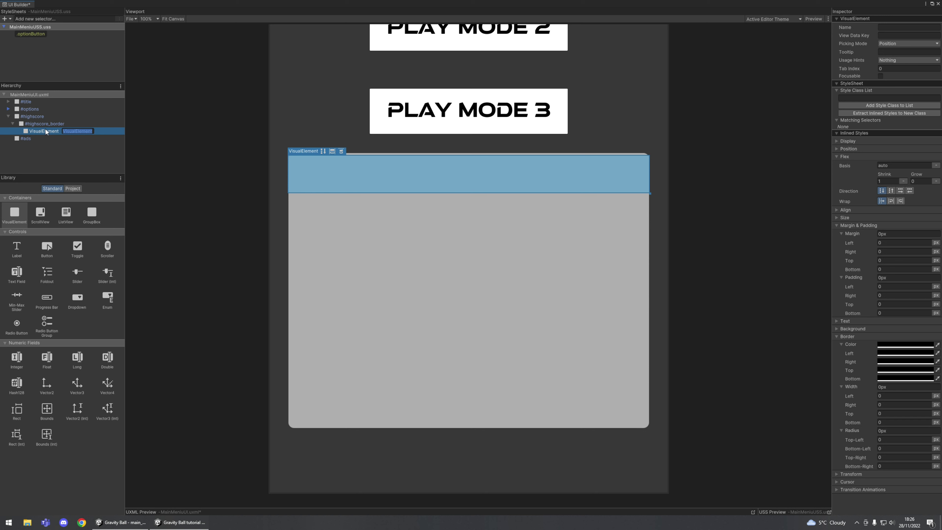
{"action": "type", "text": "scorePrefabTemplate"}
{"action": "key", "text": "BackSpace"}
{"action": "key", "text": "BackSpace"}
{"action": "key", "text": "BackSpace"}
{"action": "key", "text": "BackSpace"}
{"action": "key", "text": "BackSpace"}
{"action": "key", "text": "BackSpace"}
{"action": "key", "text": "BackSpace"}
{"action": "key", "text": "BackSpace"}
{"action": "key", "text": "Return"}
- Add two VisualElements as children of scorePrefab
{"action": "right_click", "coordinate": [40, 132]}
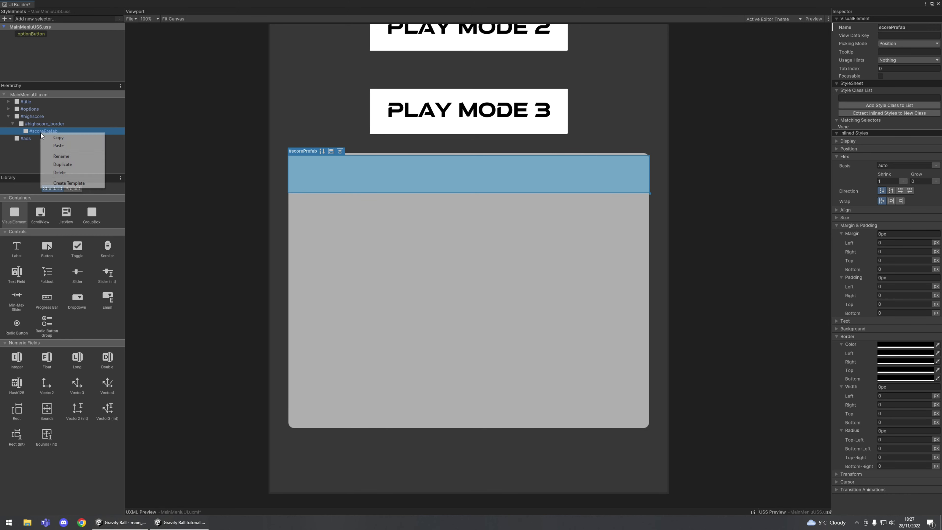
{"action": "left_click", "coordinate": [33, 153]}
{"action": "left_click_drag", "start_coordinate": [14, 214], "coordinate": [45, 132]}
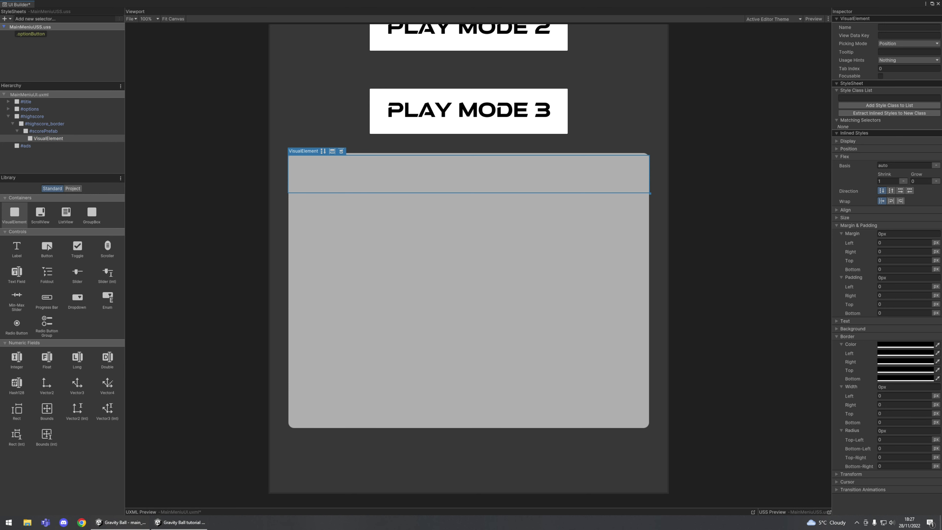
{"action": "left_click", "coordinate": [49, 138]}
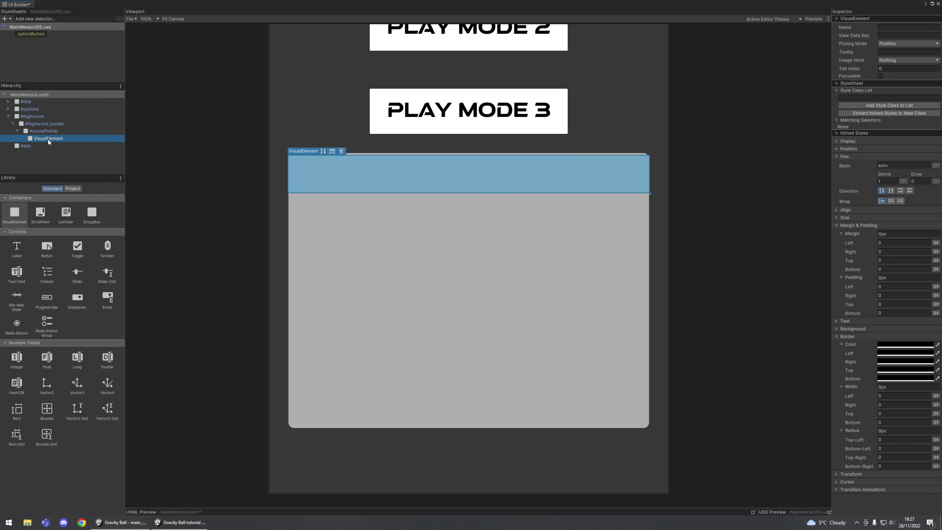
{"action": "left_click_drag", "start_coordinate": [45, 140], "coordinate": [52, 135]}
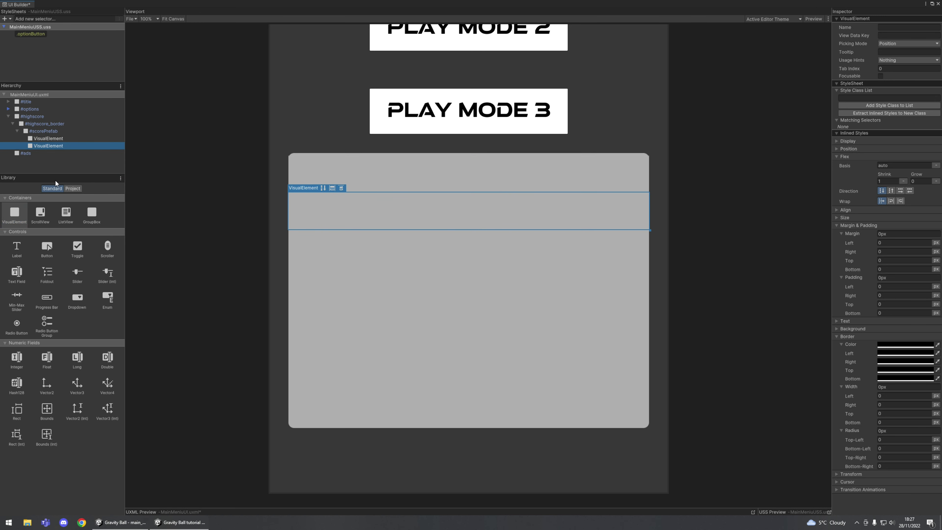
- Rename the first VisualElement inside scorePrefab as score and the second as _line
{"action": "double_click", "coordinate": [48, 138]}
{"action": "type", "text": "Score"}
{"action": "key", "text": "BackSpace"}
{"action": "key", "text": "BackSpace"}
{"action": "key", "text": "BackSpace"}
{"action": "key", "text": "BackSpace"}
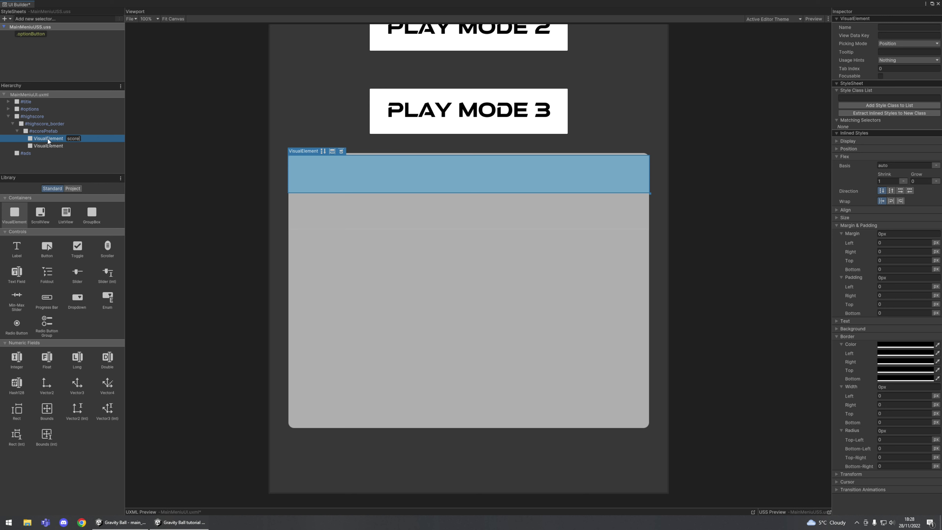
{"action": "type", "text": "core"}
{"action": "left_click", "coordinate": [51, 144]}
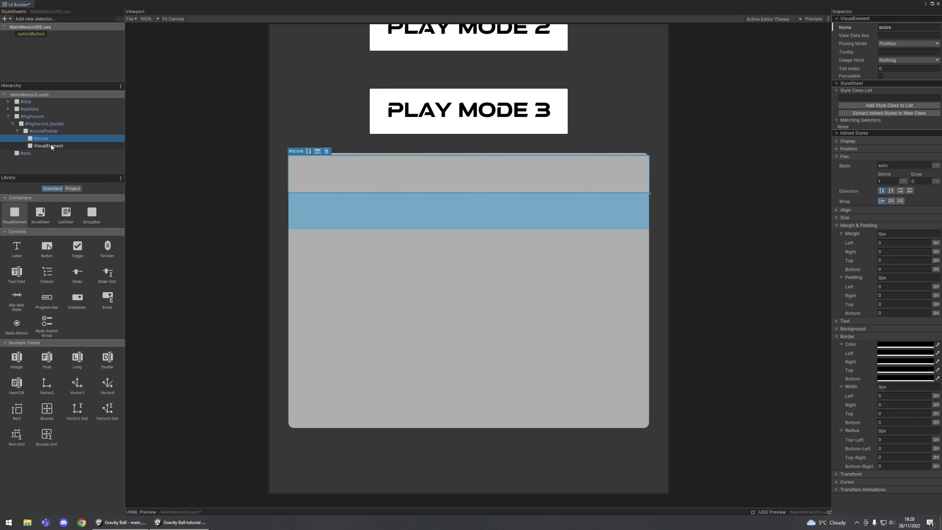
{"action": "double_click", "coordinate": [50, 146]}
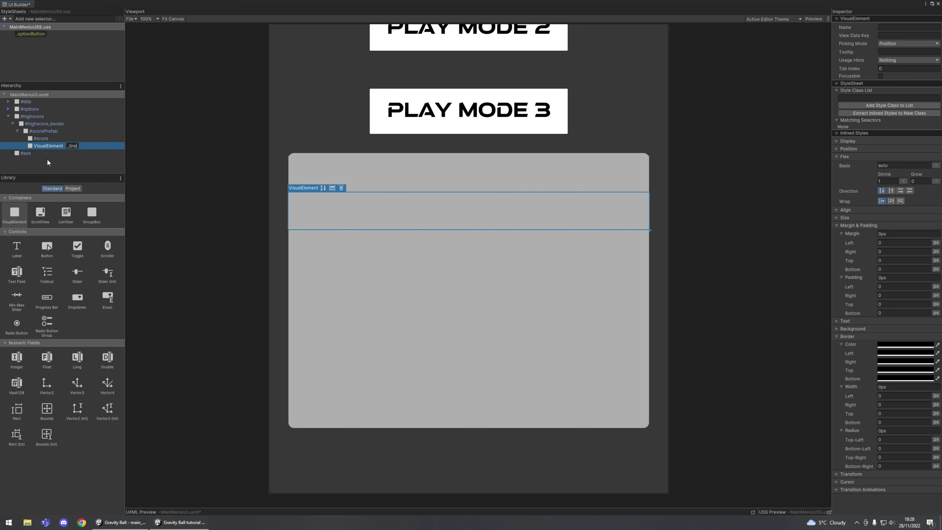
{"action": "key", "text": "Return"}
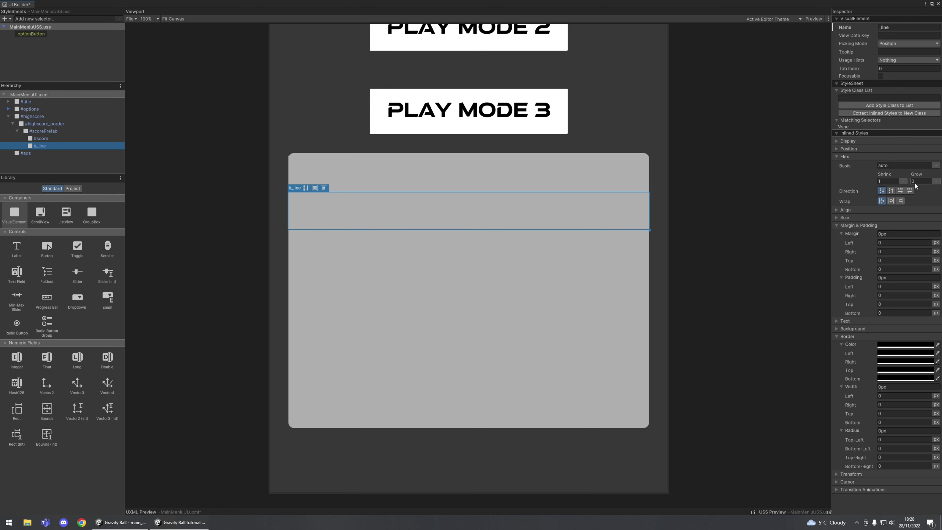
- Set the flex shrink of the _line element to 0
{"action": "left_click", "coordinate": [886, 179]}
{"action": "type", "text": "0"}
{"action": "key", "text": "Return"}
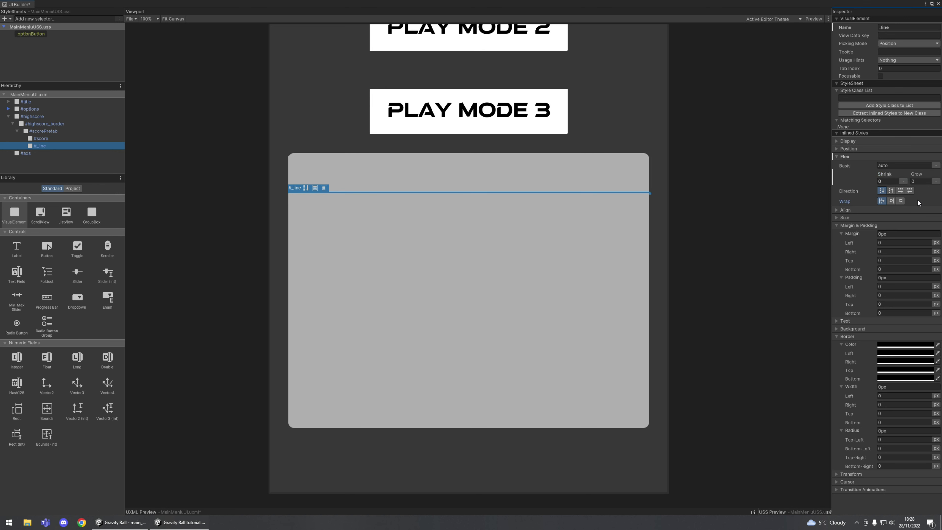
- Set the height of the _line element to 5 px
{"action": "left_click", "coordinate": [837, 225]}
{"action": "left_click", "coordinate": [837, 248]}
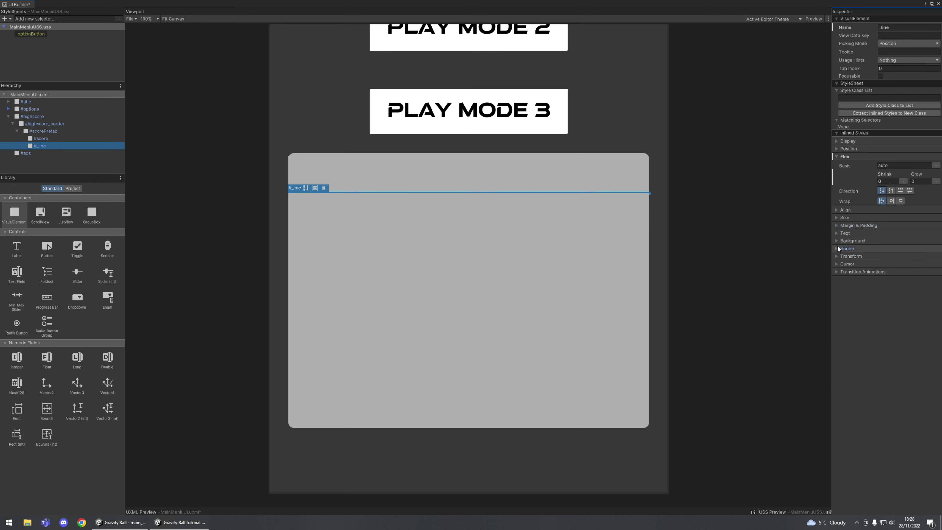
{"action": "left_click", "coordinate": [835, 218]}
{"action": "left_click", "coordinate": [919, 233]}
{"action": "type", "text": "5"}
{"action": "key", "text": "Return"}
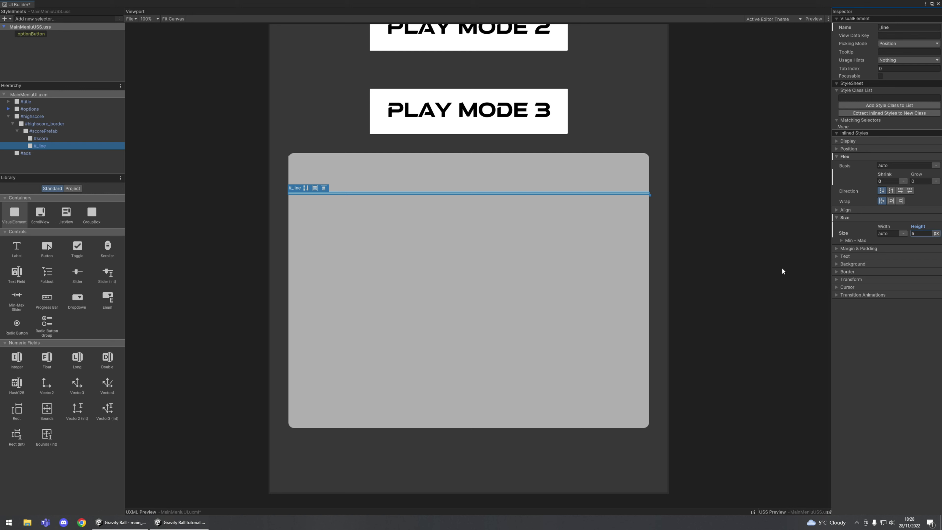
{"action": "left_click", "coordinate": [551, 293]}
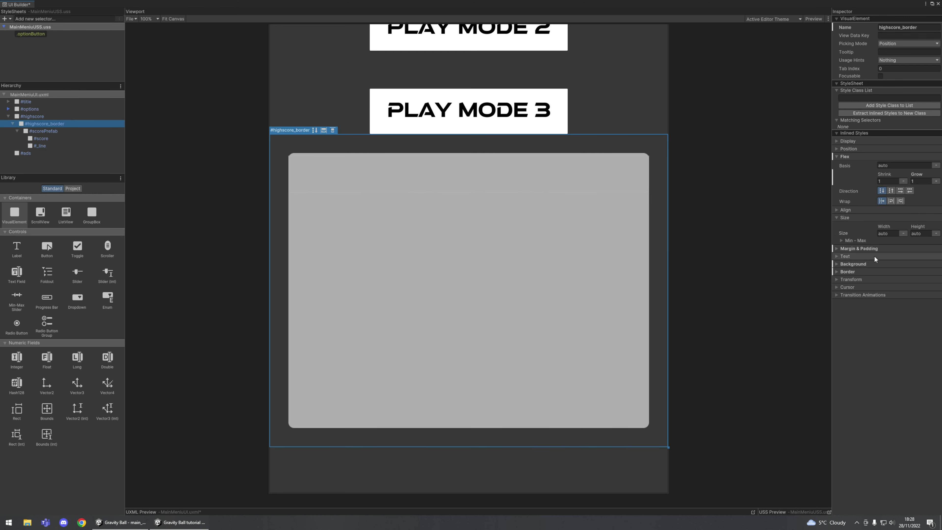
{"action": "left_click", "coordinate": [837, 263]}
{"action": "left_click", "coordinate": [888, 273]}
{"action": "left_click_drag", "start_coordinate": [887, 323], "coordinate": [871, 367]}
{"action": "key", "text": "Escape"}
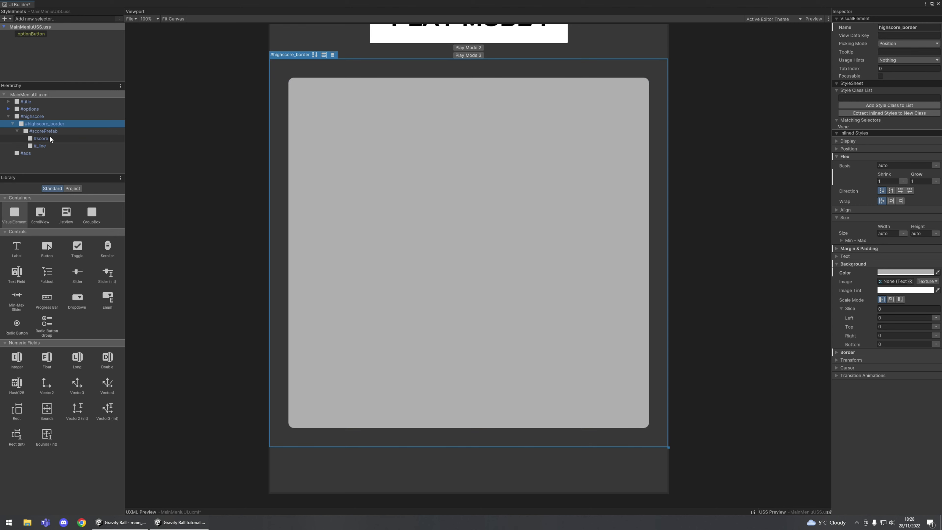
- Give the _line element an opaque black background colour, hex 000000
{"action": "left_click", "coordinate": [40, 147]}
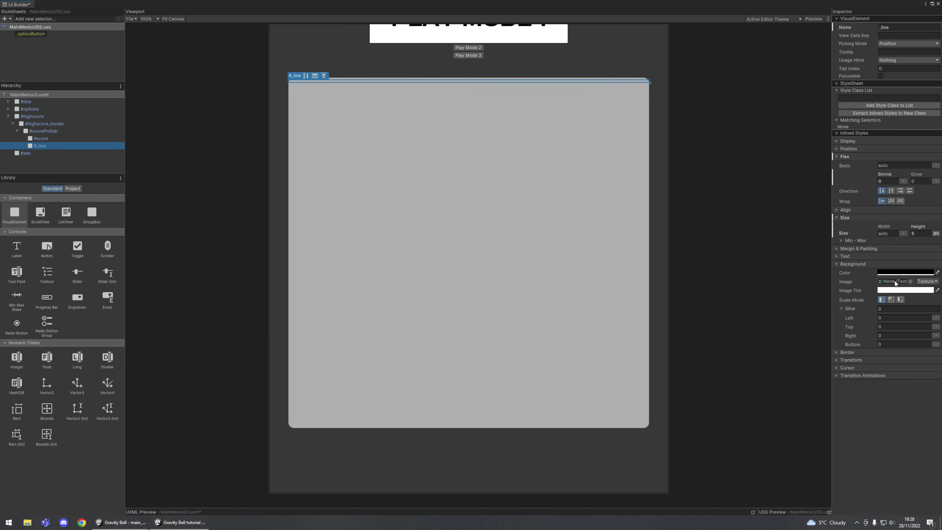
{"action": "left_click", "coordinate": [884, 272]}
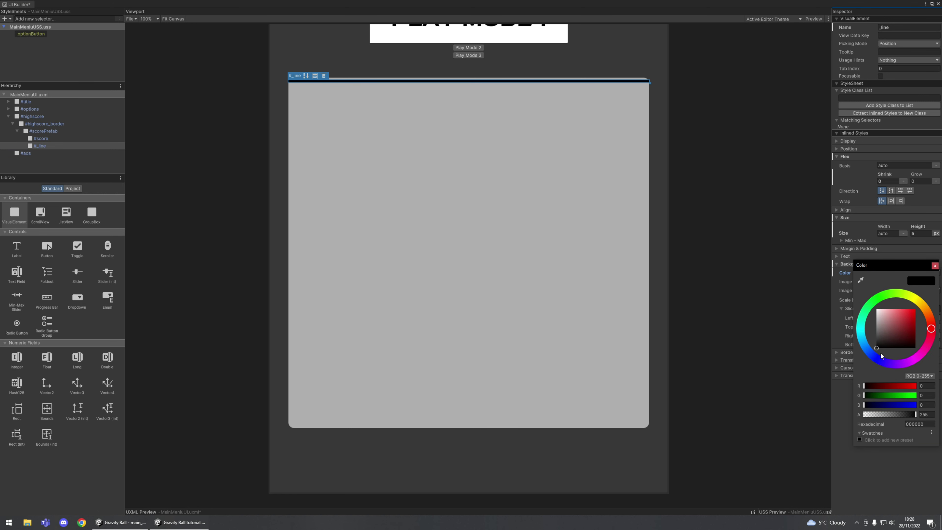
{"action": "left_click", "coordinate": [472, 143]}
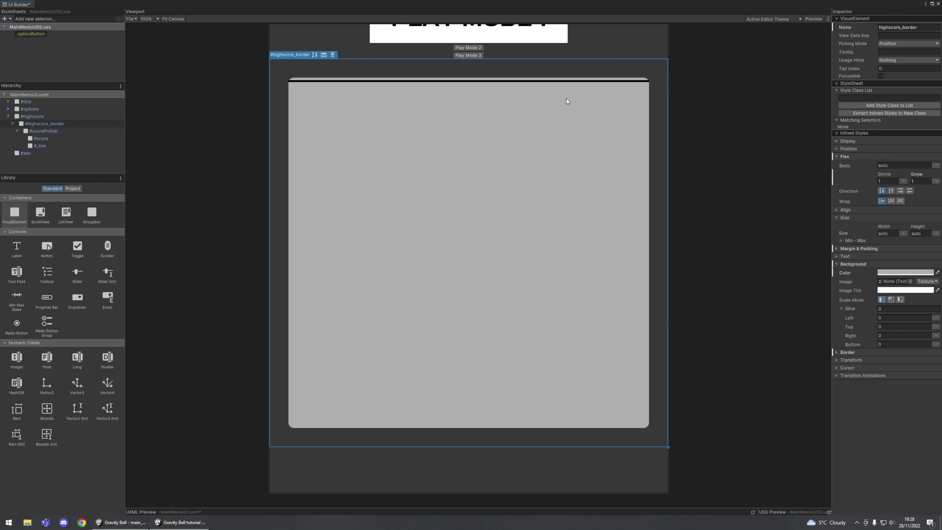
- Add four VisualElements inside the score element and set the flex direction of score to row
{"action": "left_click", "coordinate": [43, 138]}
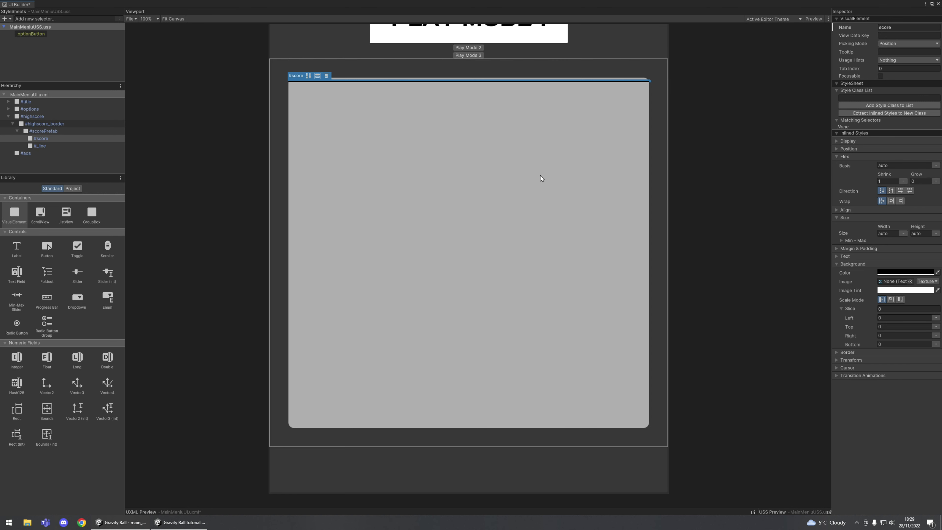
{"action": "left_click", "coordinate": [42, 139]}
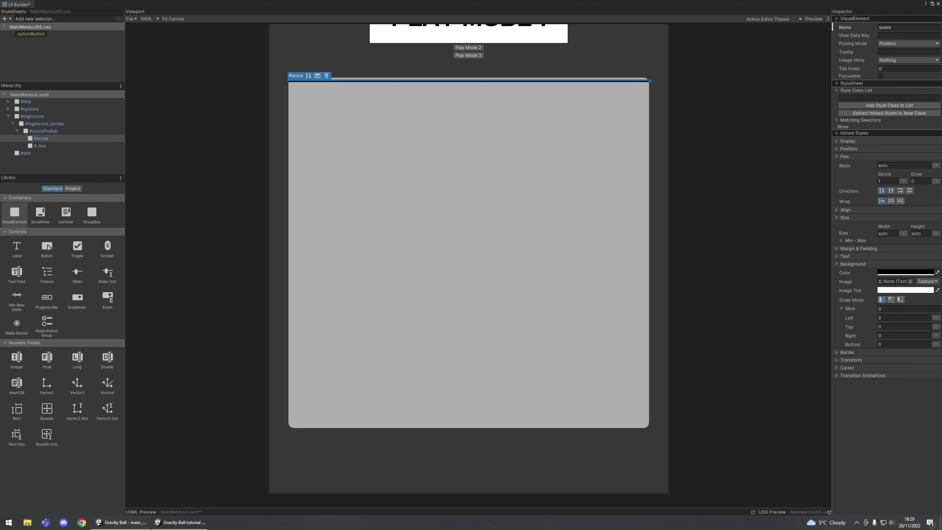
{"action": "left_click_drag", "start_coordinate": [14, 212], "coordinate": [43, 137]}
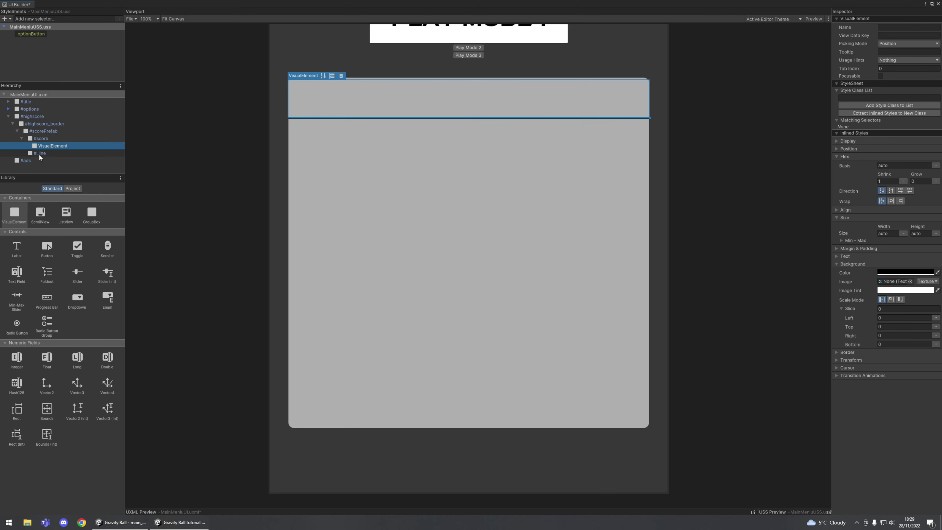
{"action": "left_click_drag", "start_coordinate": [16, 213], "coordinate": [45, 138]}
{"action": "left_click_drag", "start_coordinate": [14, 213], "coordinate": [40, 138]}
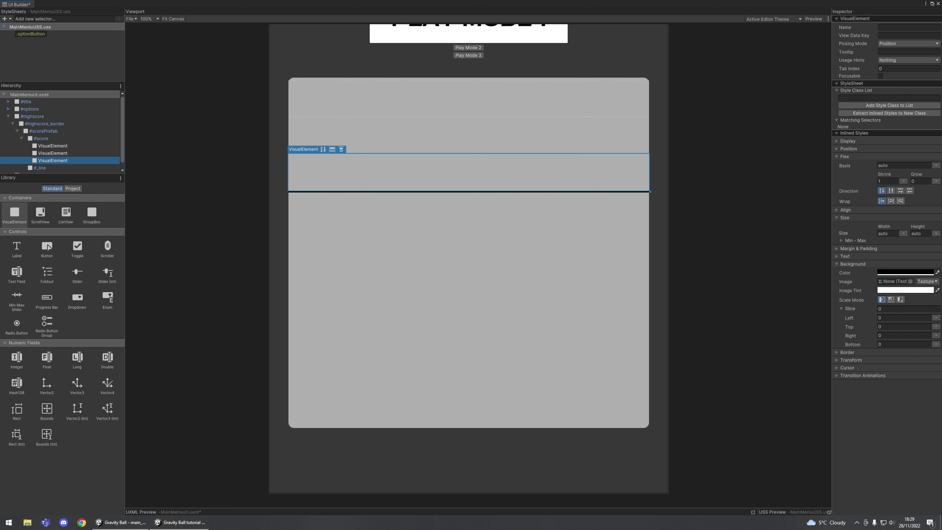
{"action": "left_click_drag", "start_coordinate": [14, 213], "coordinate": [43, 138]}
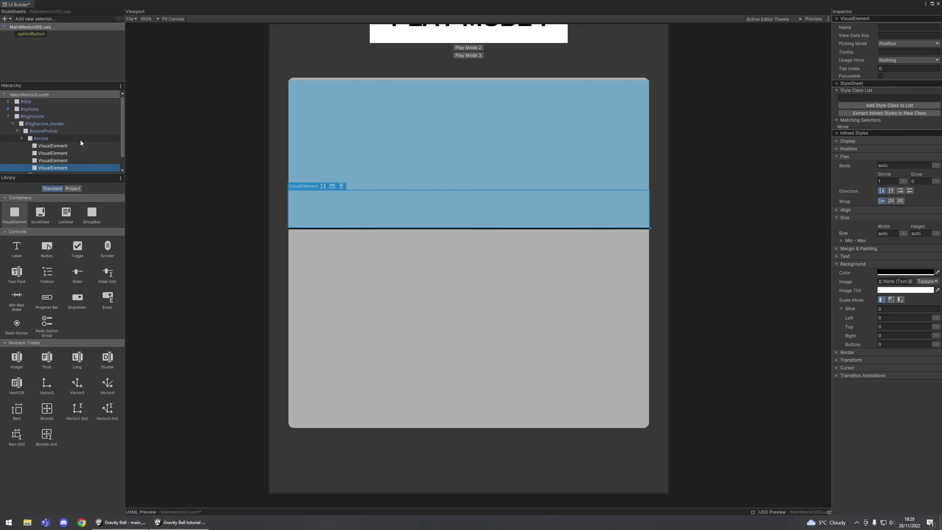
{"action": "left_click", "coordinate": [41, 138]}
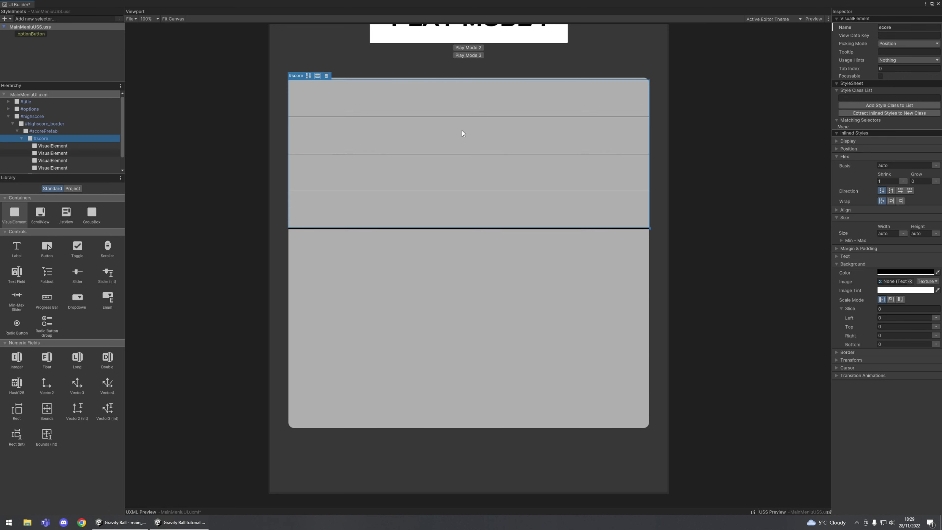
{"action": "left_click", "coordinate": [900, 190]}
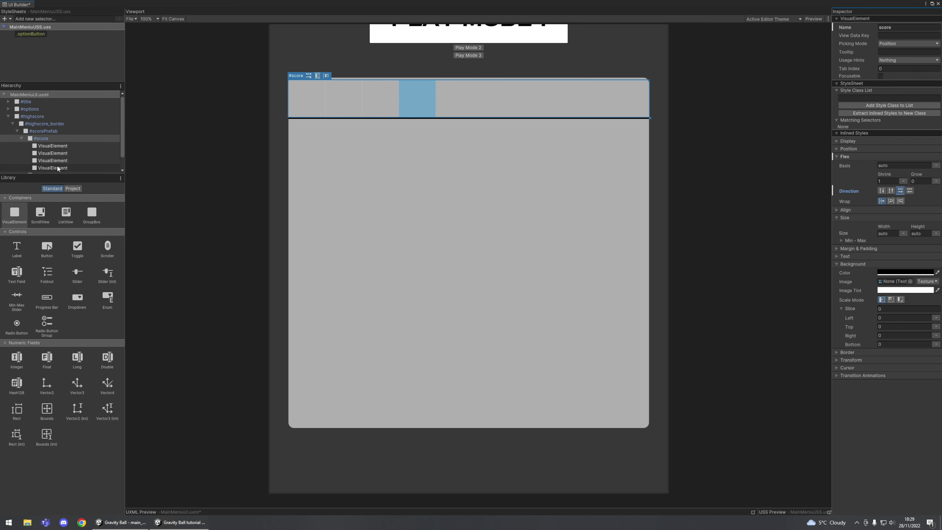
- Rename the first VisualElement inside score as scorePosition and the second as scoreSymbol
{"action": "left_click", "coordinate": [60, 146]}
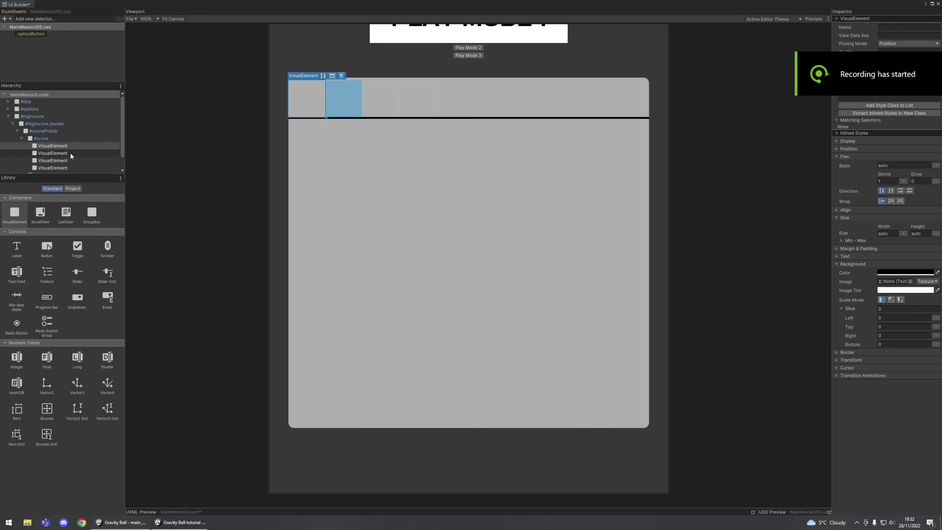
{"action": "left_click", "coordinate": [54, 145]}
{"action": "double_click", "coordinate": [54, 146]}
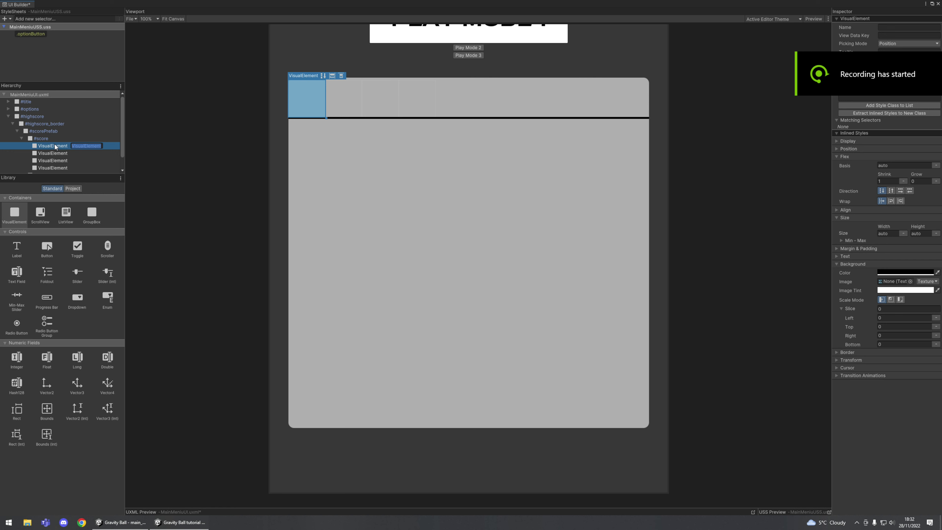
{"action": "type", "text": "sc"}
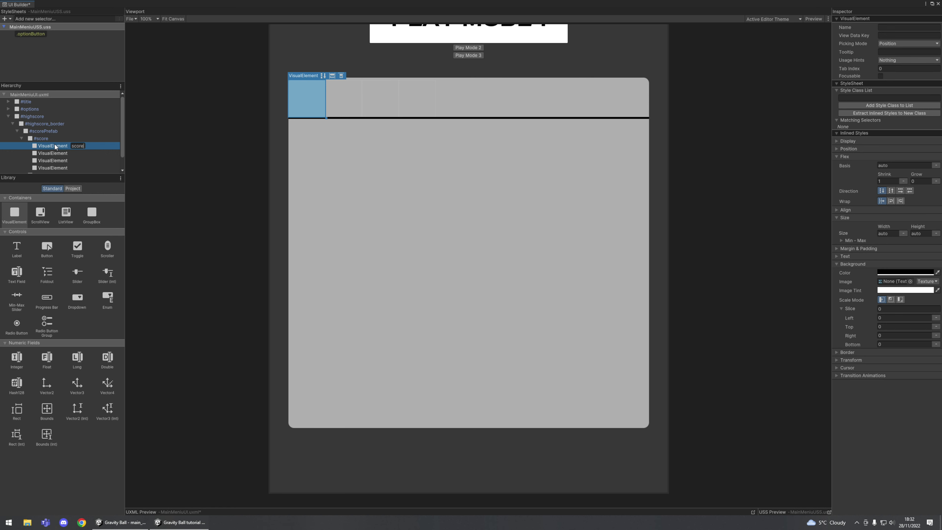
{"action": "type", "text": "orePosition"}
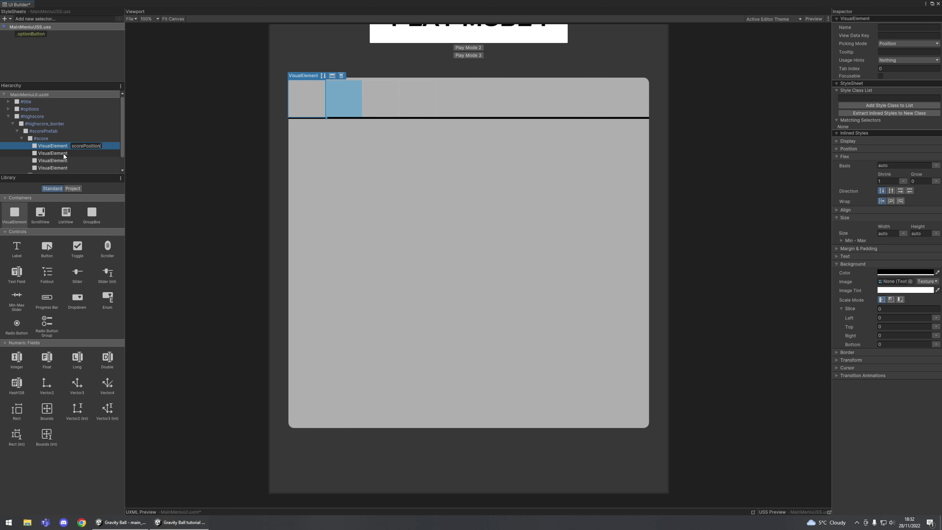
{"action": "left_click", "coordinate": [78, 154]}
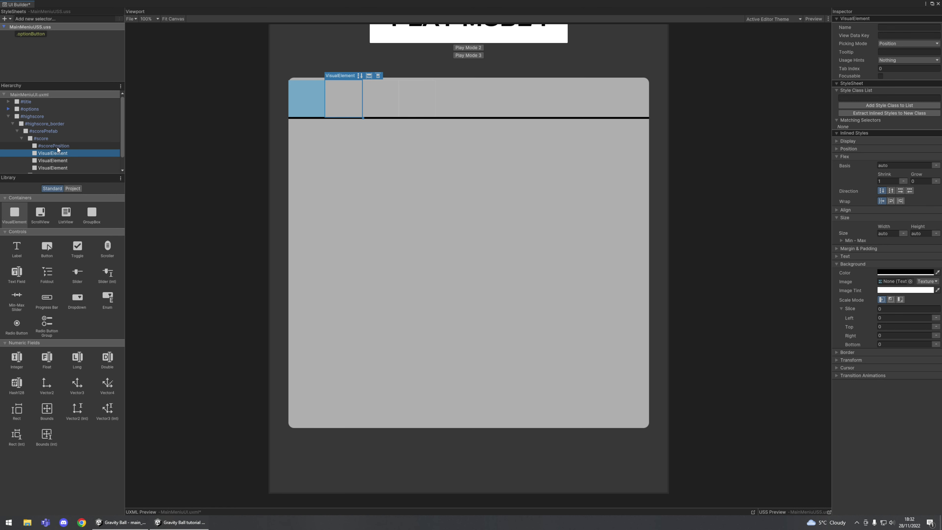
{"action": "double_click", "coordinate": [65, 153]}
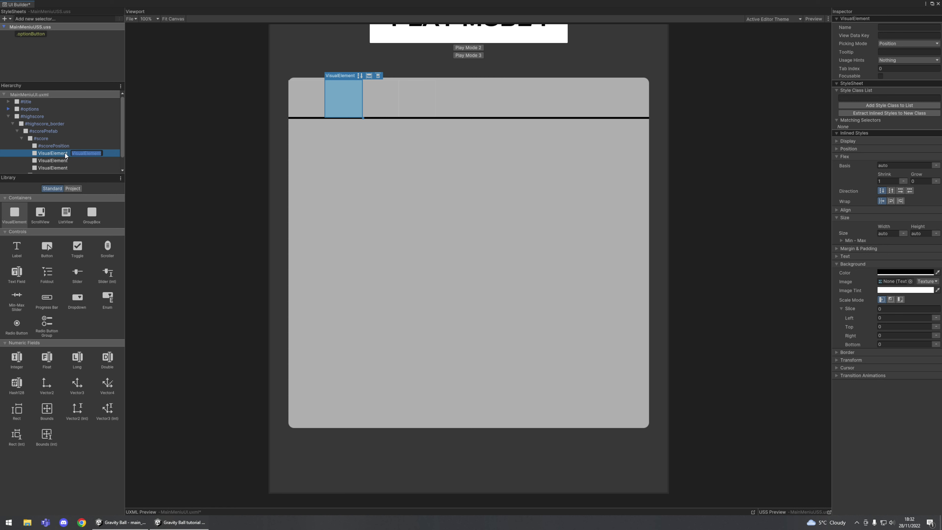
{"action": "type", "text": "scoreSymbol"}
{"action": "key", "text": "Return"}
- Rename the third VisualElement inside score as scoreName and the fourth as scoreScore
{"action": "double_click", "coordinate": [58, 162]}
{"action": "type", "text": "scoreName"}
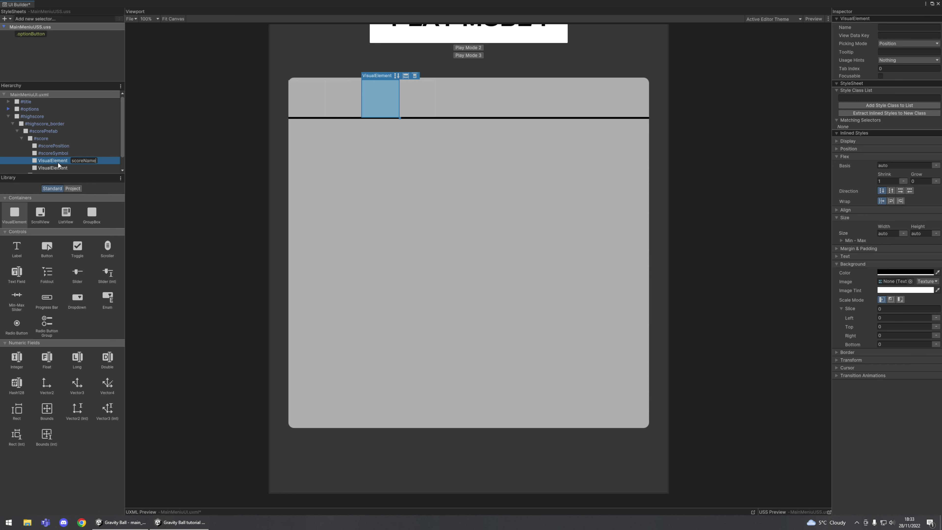
{"action": "key", "text": "Return"}
{"action": "scroll", "coordinate": [58, 163], "scroll_direction": "down", "scroll_amount": 2}
{"action": "double_click", "coordinate": [63, 154]}
{"action": "type", "text": "scoreScore"}
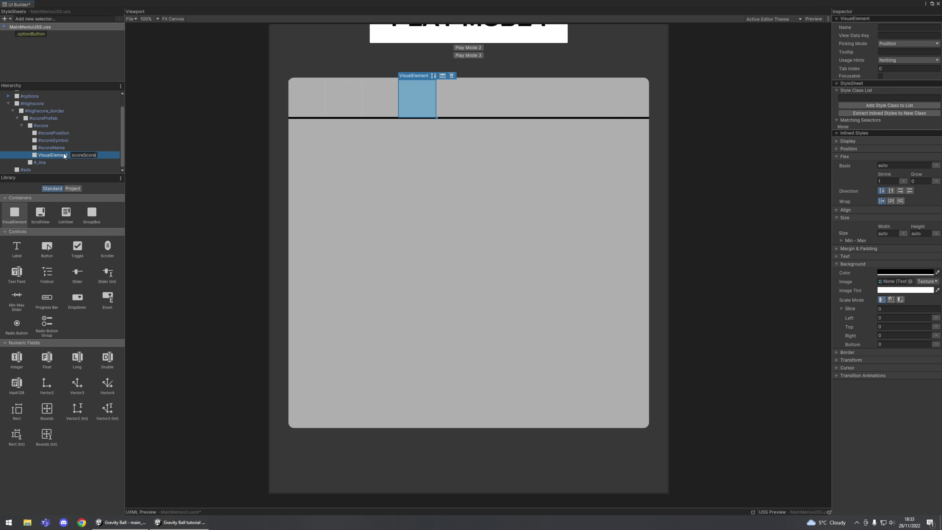
{"action": "key", "text": "Return"}
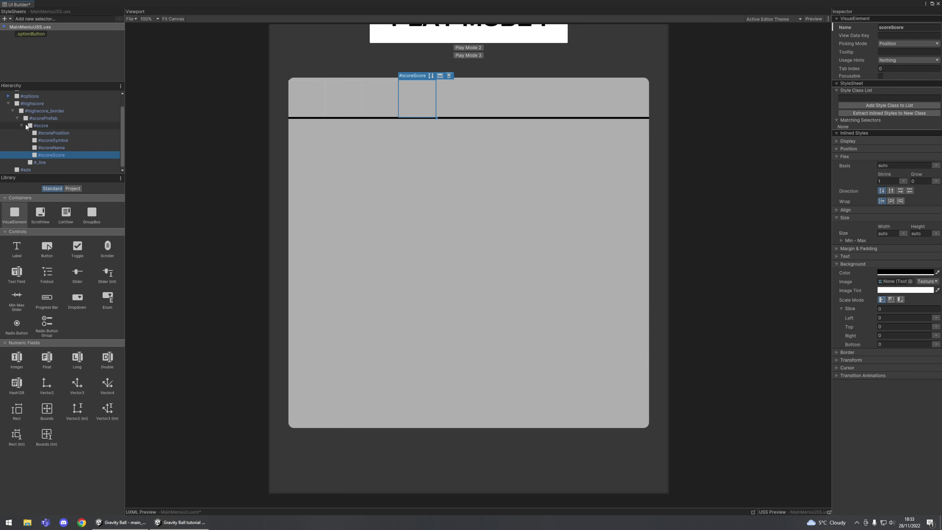
- Set the scorePosition element's width to 10% and its flex grow to 1
{"action": "left_click", "coordinate": [55, 134]}
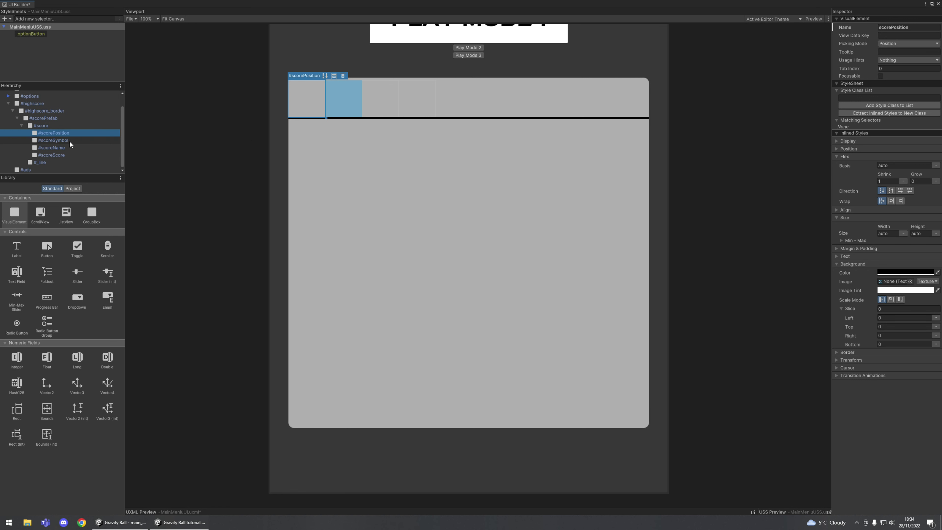
{"action": "left_click", "coordinate": [304, 102]}
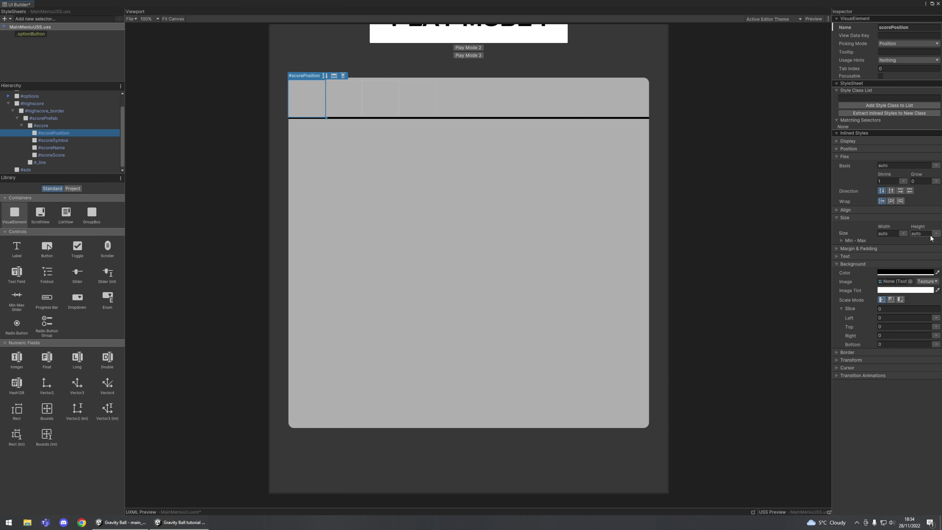
{"action": "left_click", "coordinate": [921, 233]}
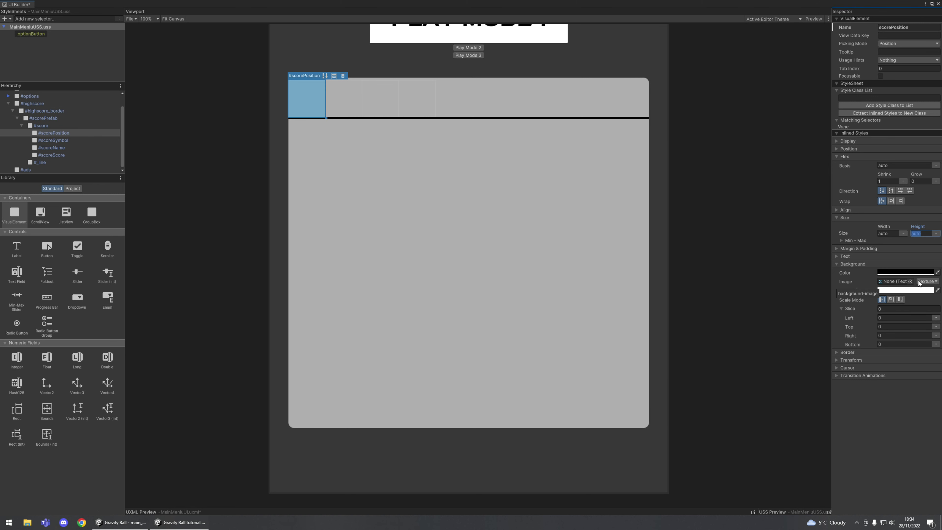
{"action": "left_click", "coordinate": [886, 234]}
{"action": "type", "text": "10%"}
{"action": "key", "text": "Return"}
{"action": "left_click", "coordinate": [921, 182]}
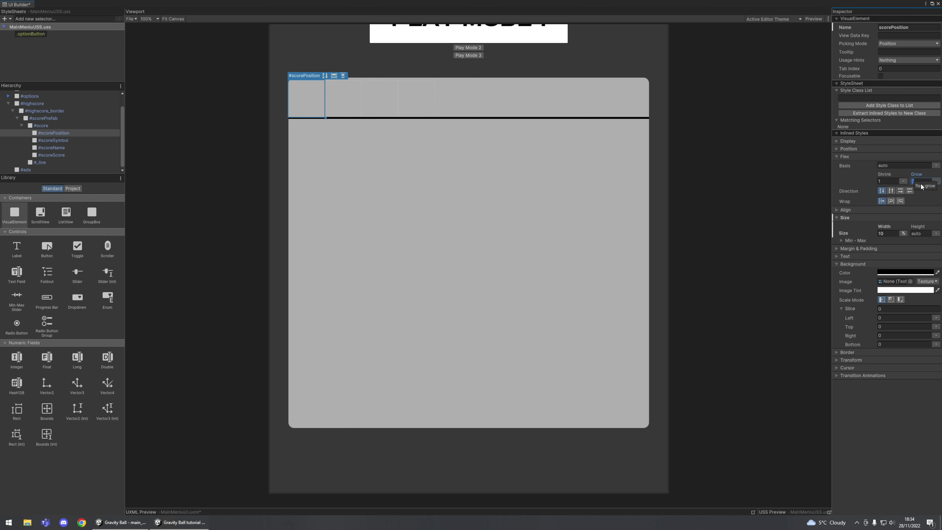
{"action": "key", "text": "Return"}
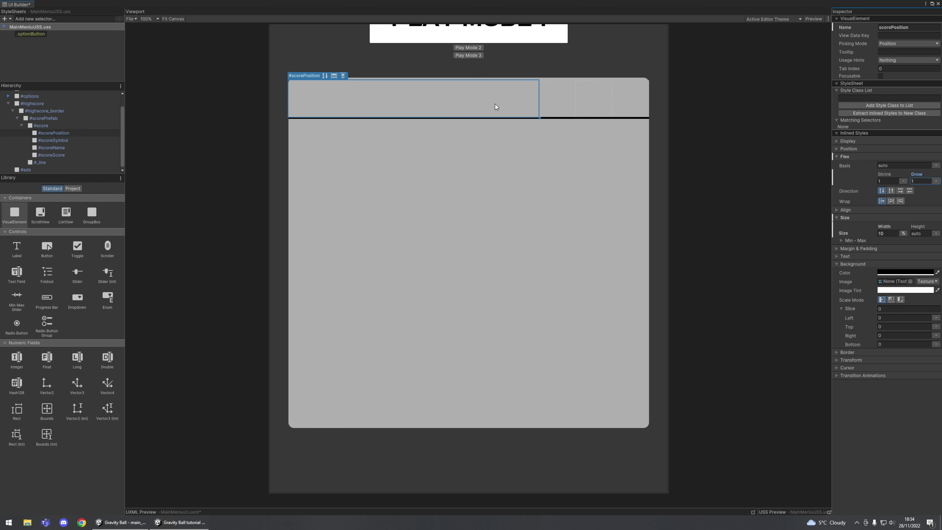
- Set the scoreSymbol element's width and height to 40 px each
{"action": "left_click", "coordinate": [63, 141]}
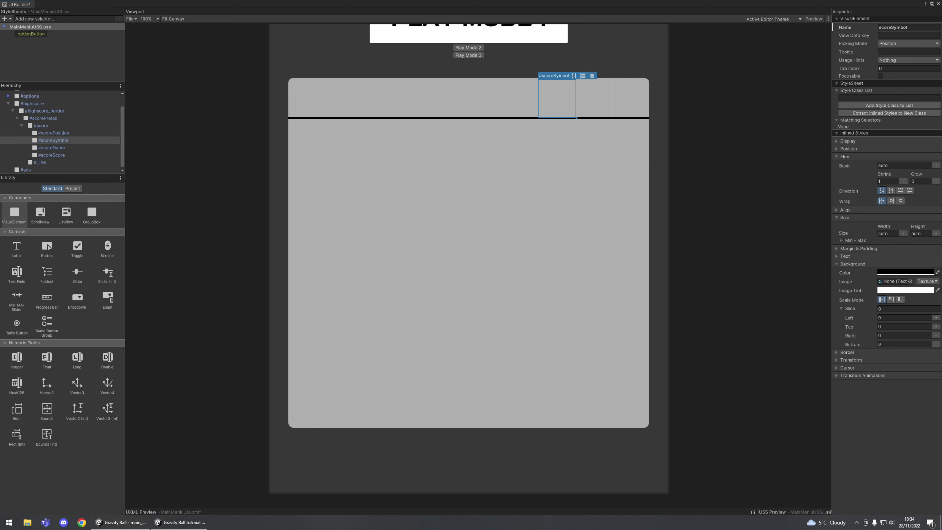
{"action": "left_click", "coordinate": [889, 232]}
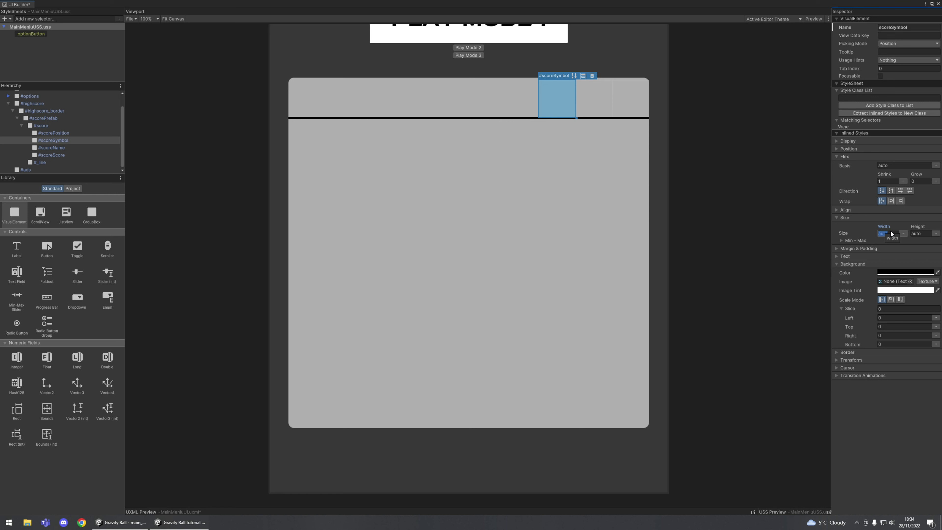
{"action": "type", "text": "40"}
{"action": "key", "text": "Return"}
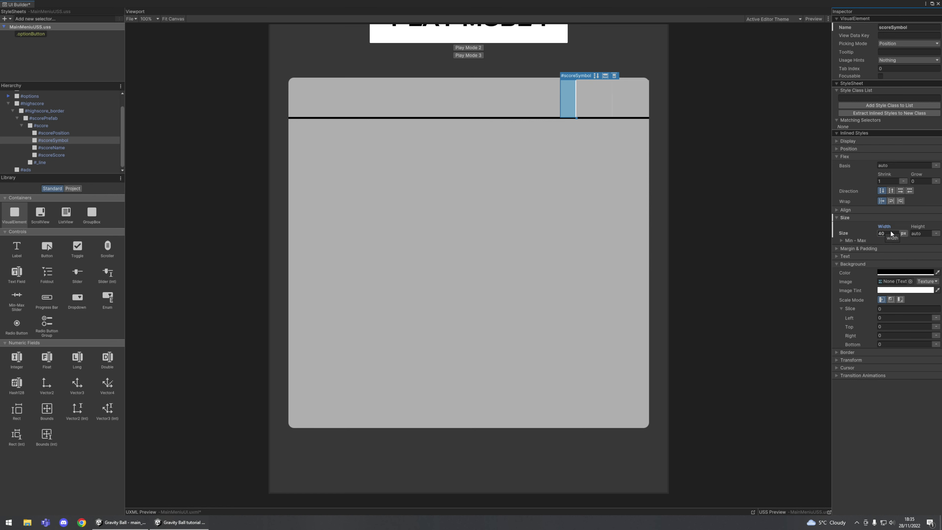
{"action": "key", "text": "Tab"}
{"action": "type", "text": "40"}
{"action": "key", "text": "Return"}
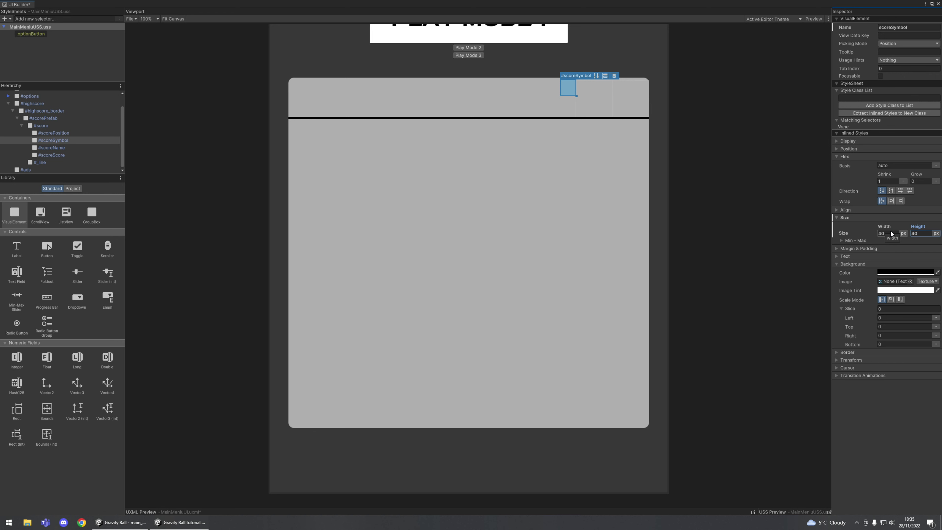
- Examine how the scoreSymbol and scoreScore elements sit within the highscore panel's score row
{"action": "left_click", "coordinate": [494, 234]}
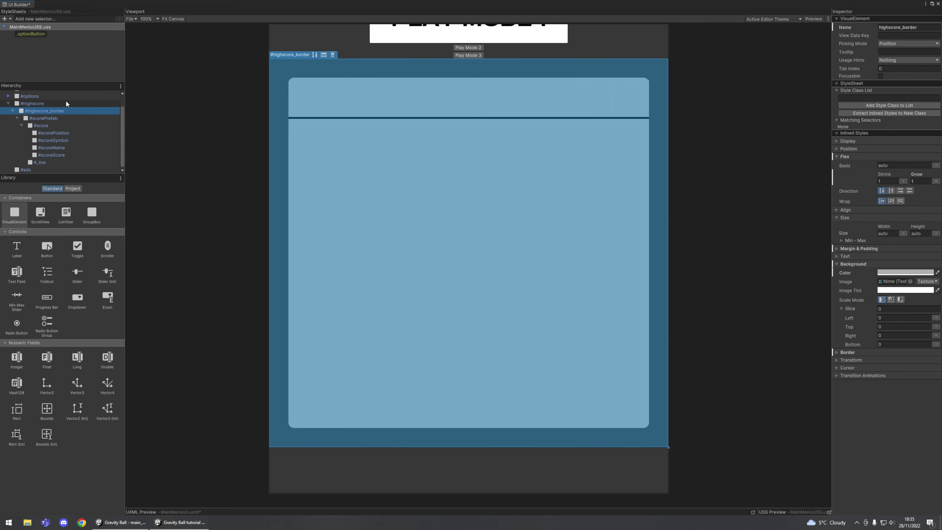
{"action": "left_click", "coordinate": [66, 101]}
{"action": "left_click", "coordinate": [88, 133]}
{"action": "left_click", "coordinate": [201, 158]}
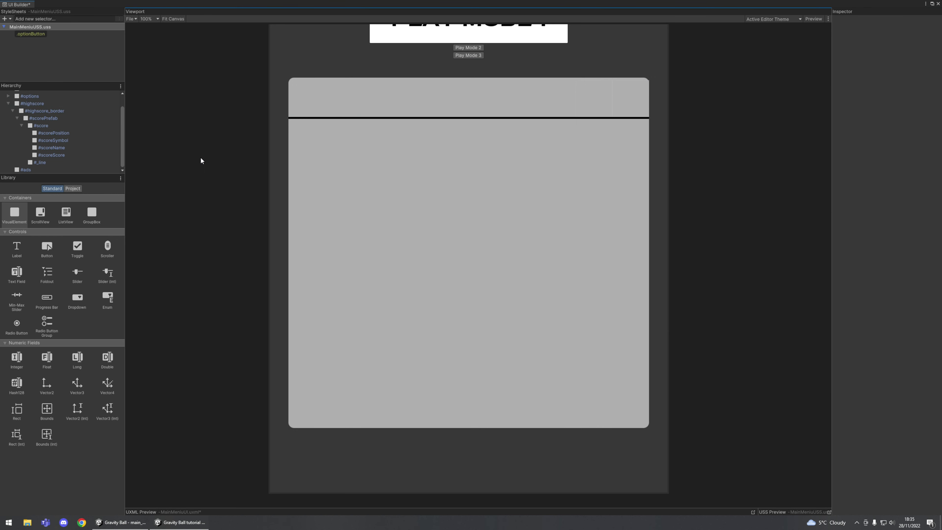
{"action": "left_click", "coordinate": [51, 149]}
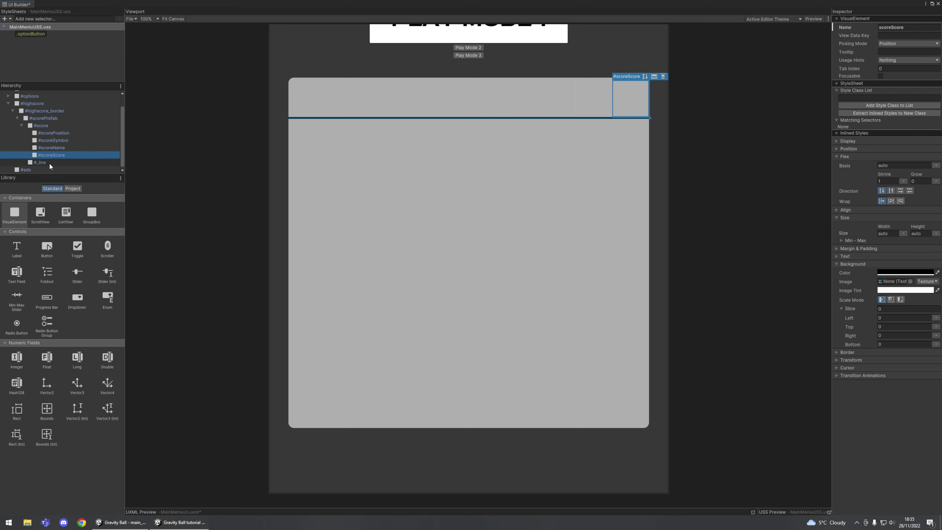
{"action": "left_click", "coordinate": [51, 140]}
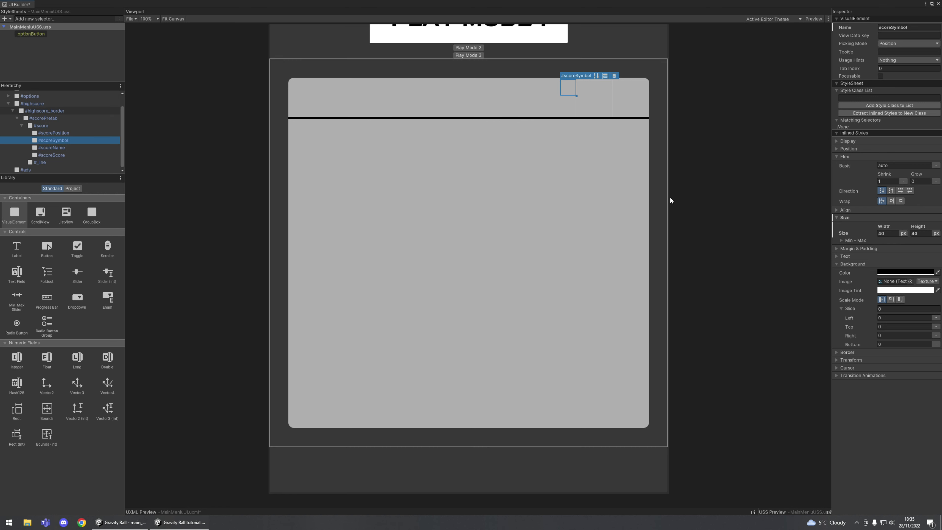
{"action": "scroll", "coordinate": [590, 159], "scroll_direction": "down", "scroll_amount": 4}
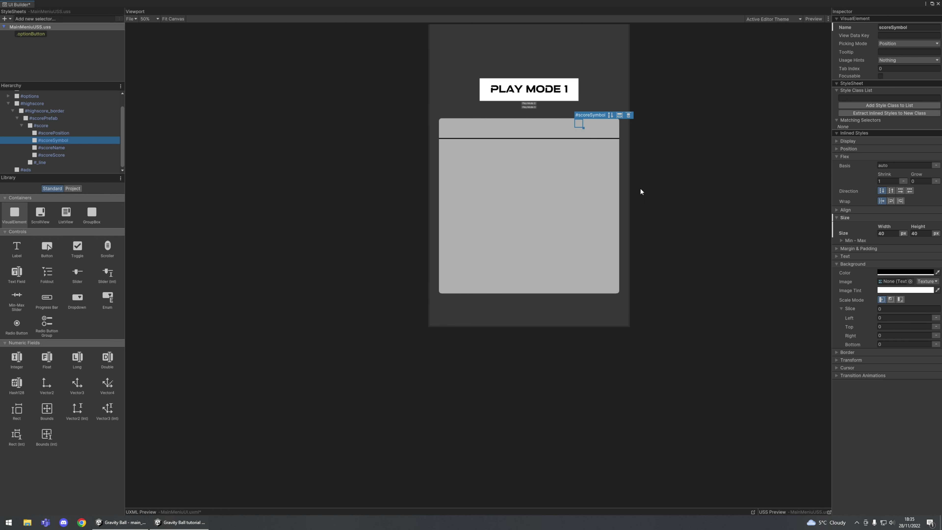
{"action": "scroll", "coordinate": [526, 186], "scroll_direction": "up", "scroll_amount": 2}
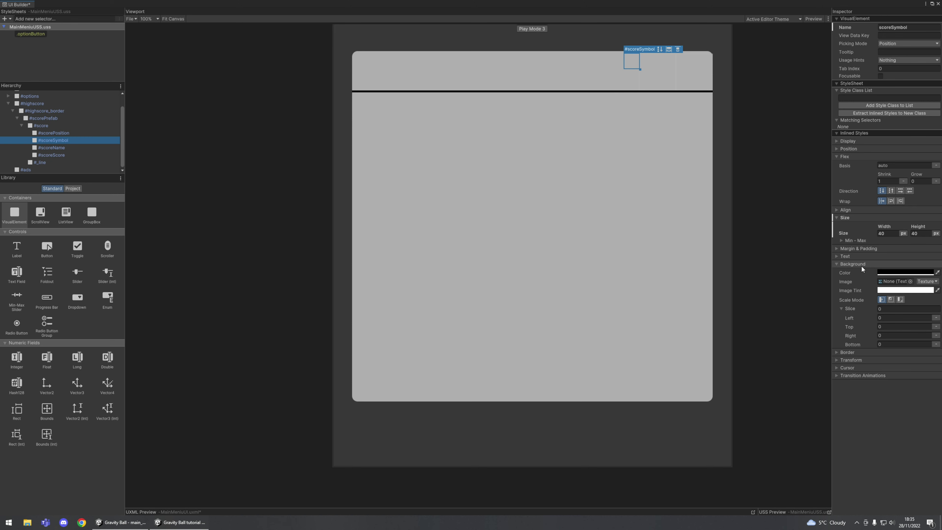
- Set the scoreName element's width to 65%
{"action": "left_click", "coordinate": [59, 147]}
{"action": "left_click", "coordinate": [888, 233]}
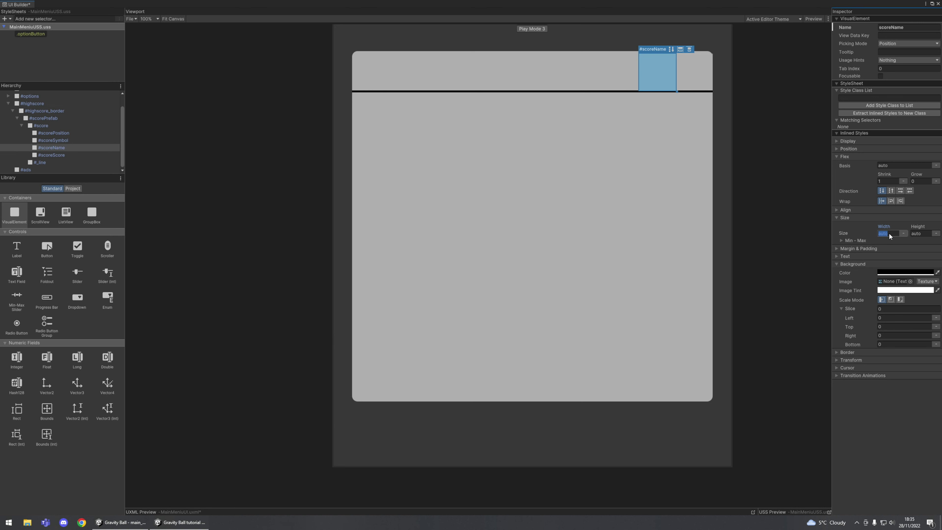
{"action": "type", "text": "55"}
{"action": "key", "text": "BackSpace"}
{"action": "key", "text": "BackSpace"}
{"action": "type", "text": "65"}
{"action": "key", "text": "Return"}
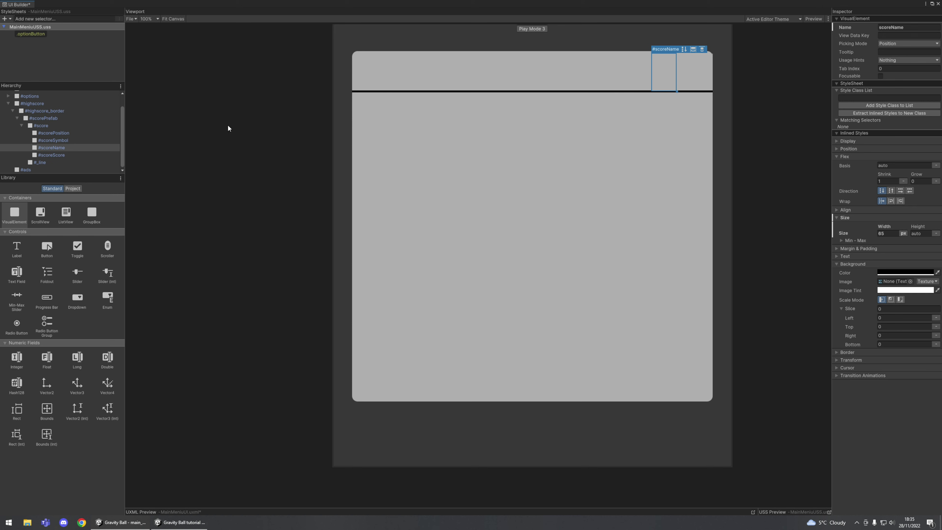
{"action": "left_click", "coordinate": [903, 233]}
{"action": "left_click", "coordinate": [913, 249]}
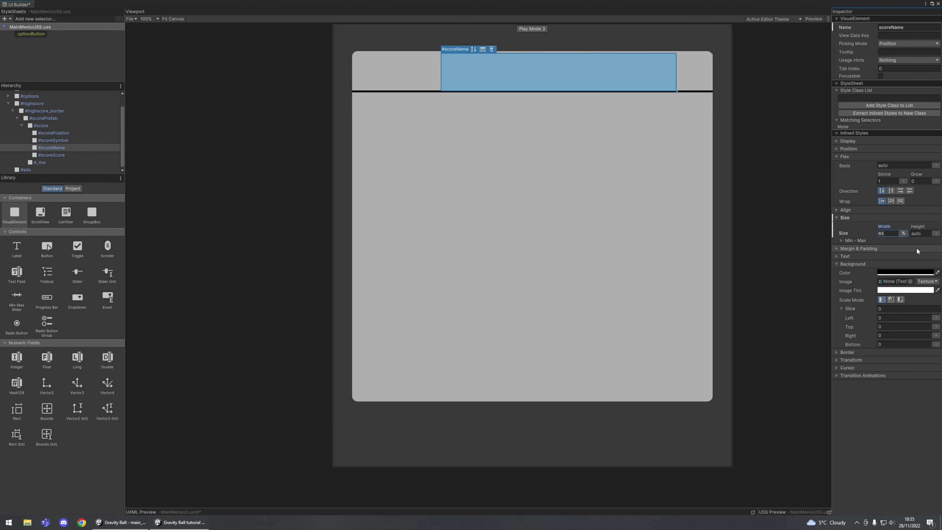
{"action": "left_click", "coordinate": [904, 233]}
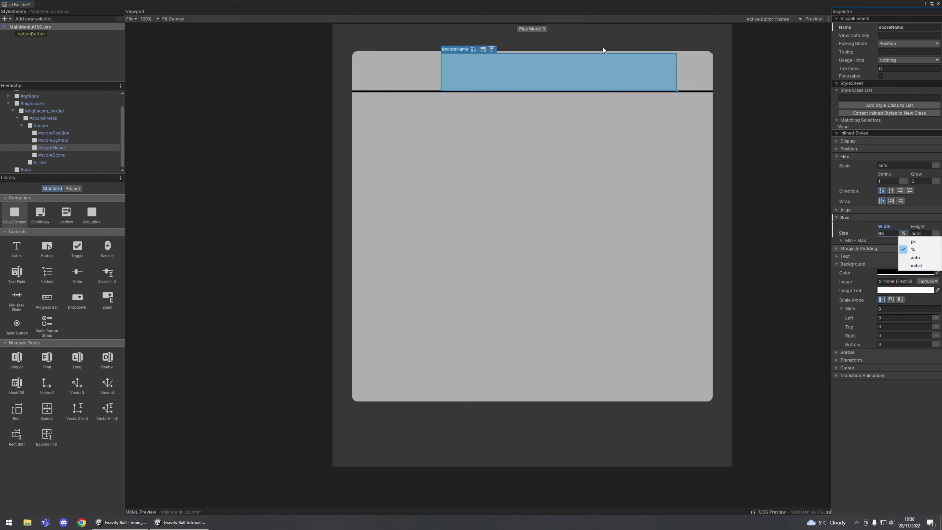
{"action": "left_click", "coordinate": [765, 249]}
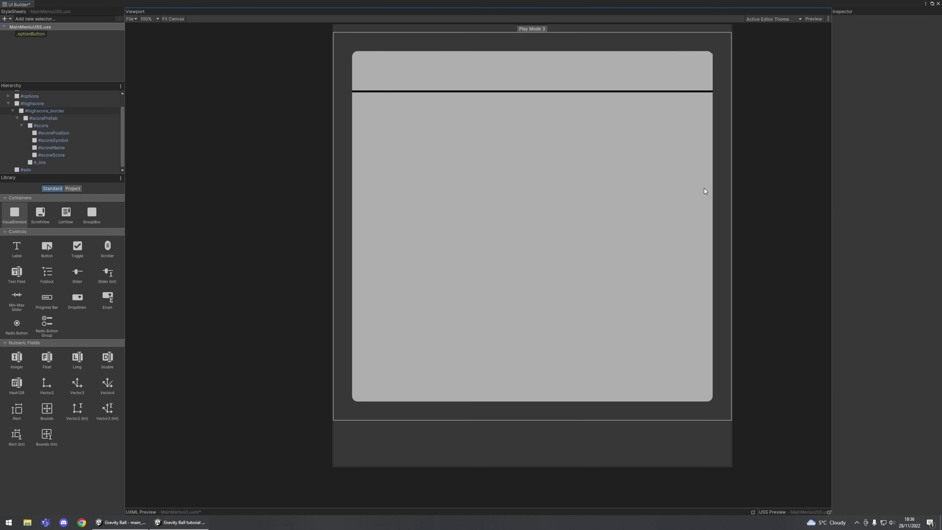
- Inspect the scoreName element's edges and the score row's fit against the panel's rounded corner up close
{"action": "left_click", "coordinate": [513, 65]}
{"action": "scroll", "coordinate": [711, 93], "scroll_direction": "up", "scroll_amount": 10}
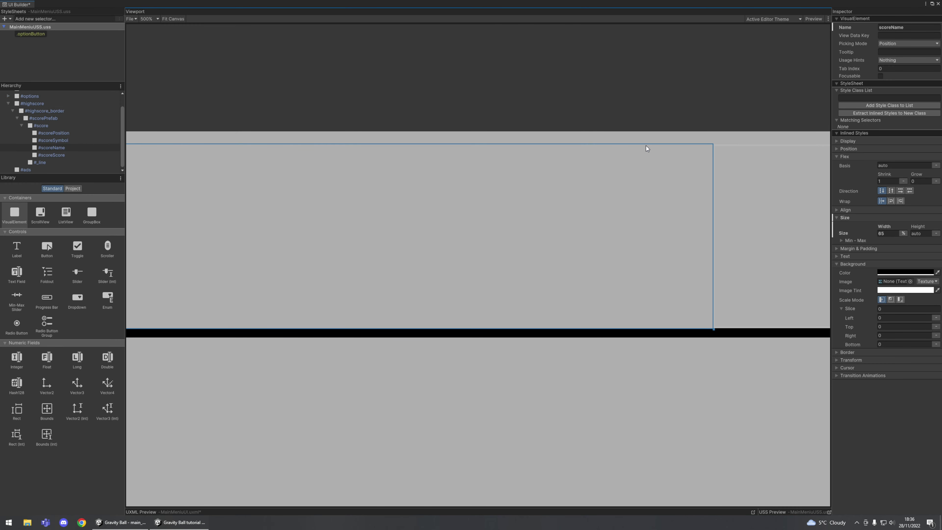
{"action": "scroll", "coordinate": [647, 144], "scroll_direction": "down", "scroll_amount": 8}
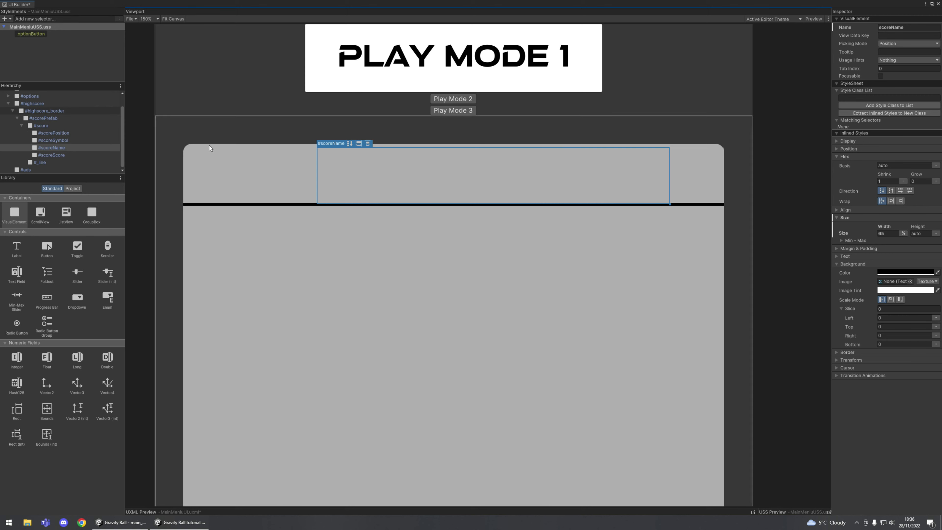
{"action": "scroll", "coordinate": [726, 150], "scroll_direction": "up", "scroll_amount": 6}
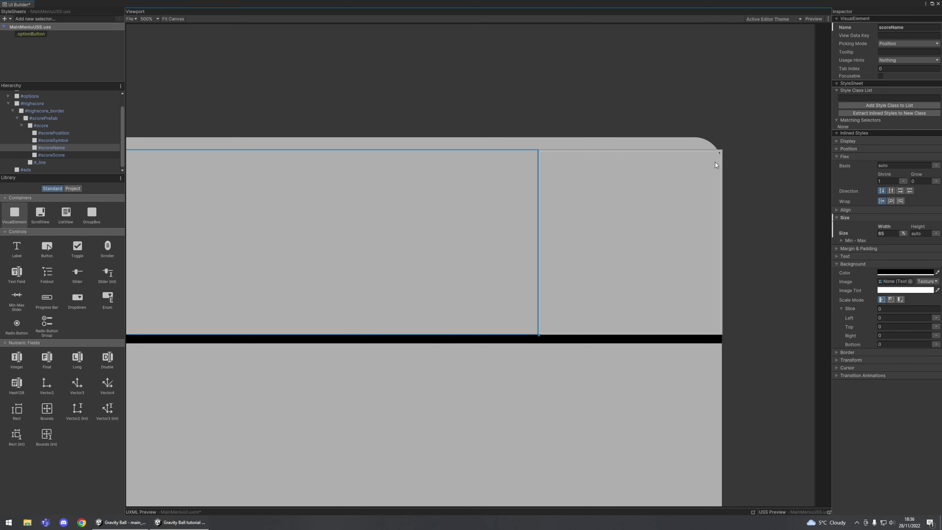
{"action": "left_click", "coordinate": [765, 197]}
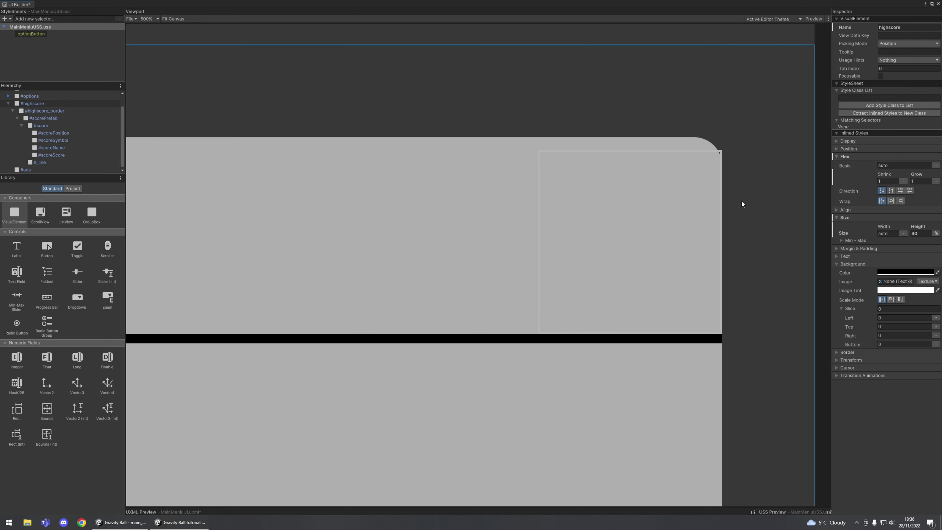
{"action": "scroll", "coordinate": [344, 201], "scroll_direction": "down", "scroll_amount": 8}
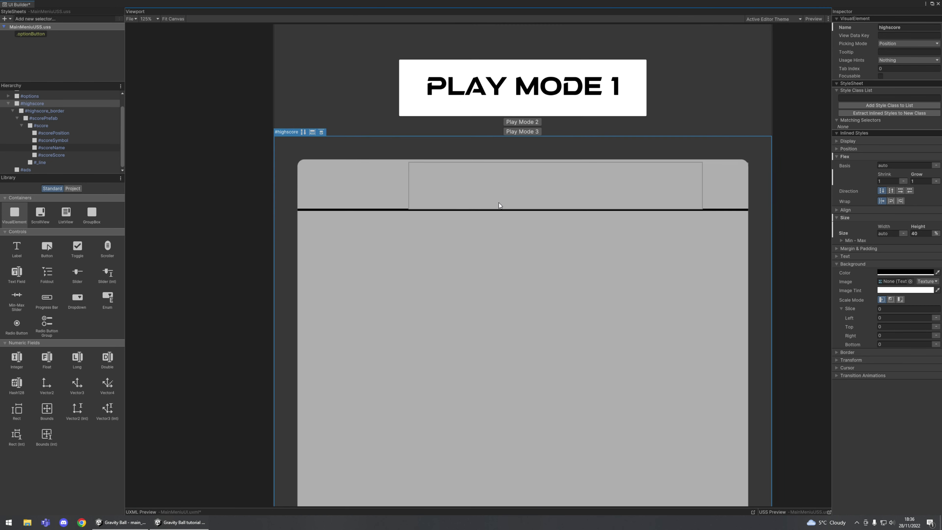
{"action": "scroll", "coordinate": [498, 202], "scroll_direction": "down", "scroll_amount": 1}
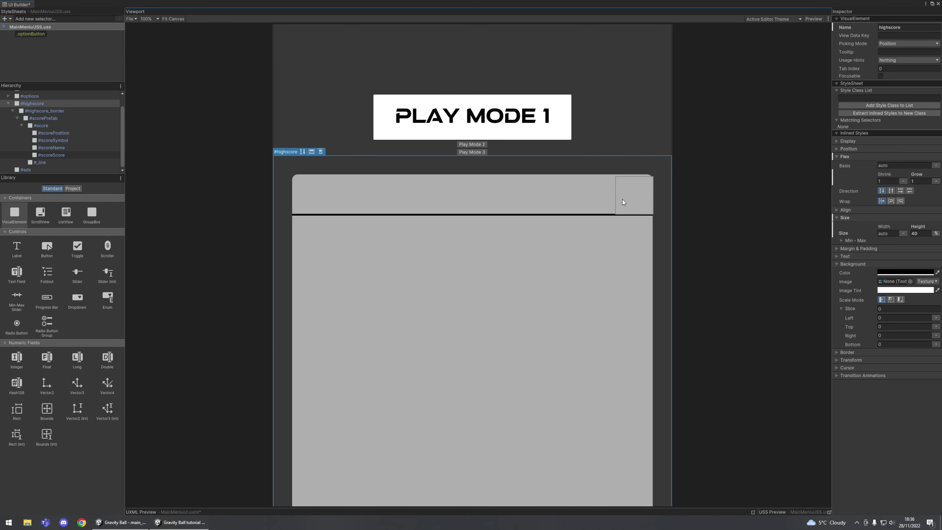
- Set the scoreScore element's width to 15%
{"action": "left_click", "coordinate": [52, 154]}
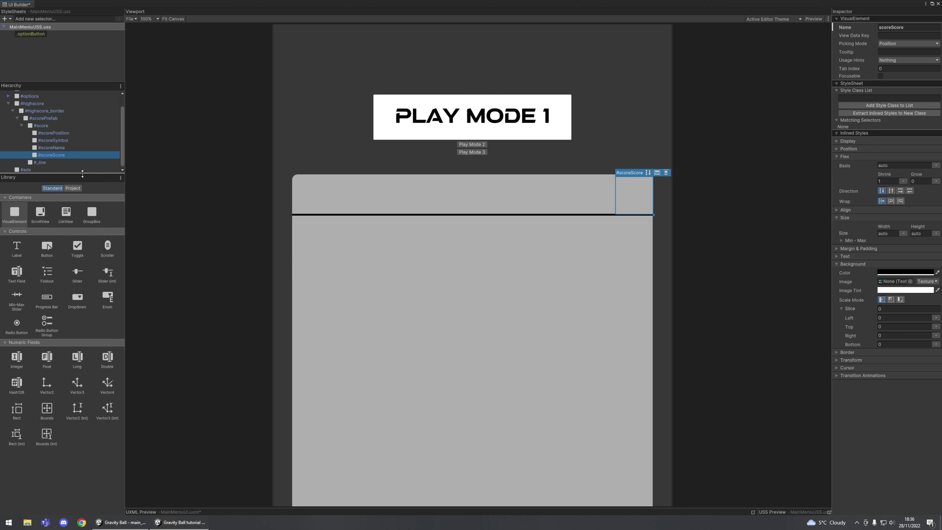
{"action": "left_click", "coordinate": [893, 233]}
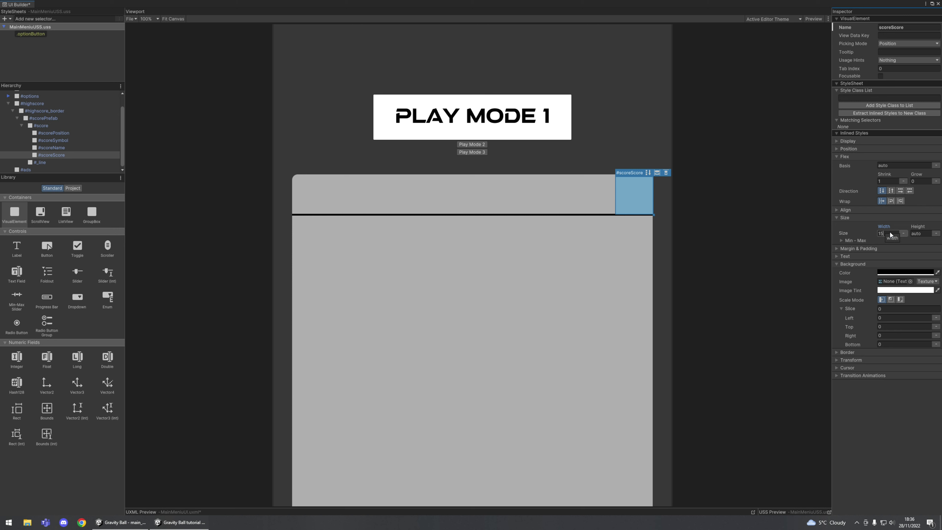
{"action": "key", "text": "Return"}
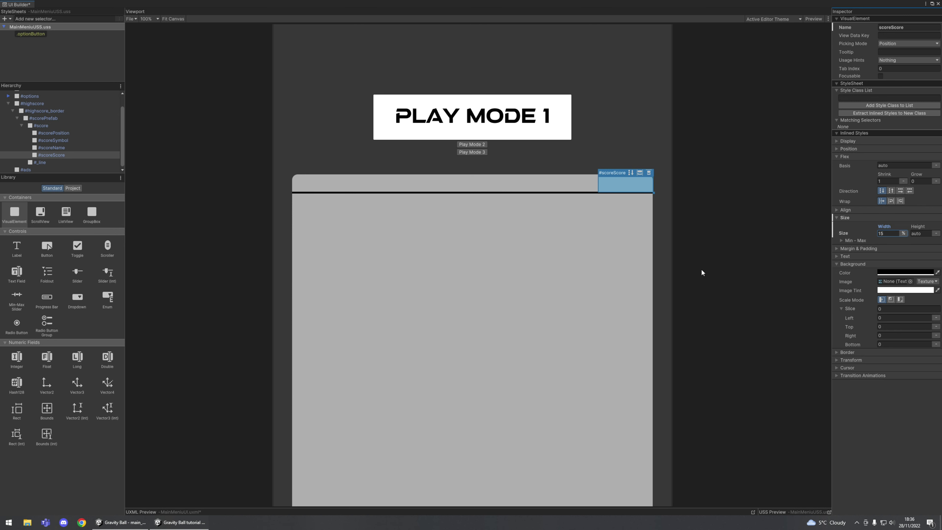
{"action": "left_click", "coordinate": [686, 260]}
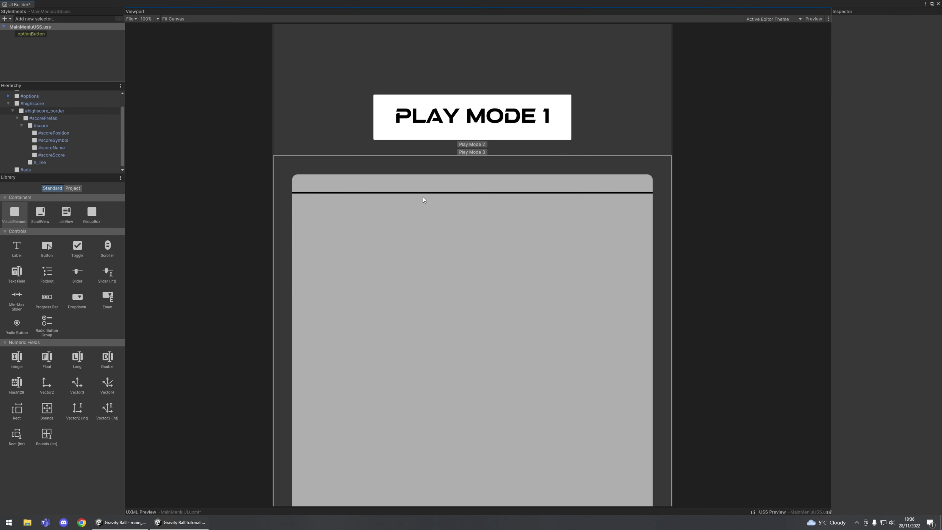
- Check the extents of the scorePosition, scoreName and scoreScore elements across the score row on the canvas
{"action": "left_click", "coordinate": [325, 185]}
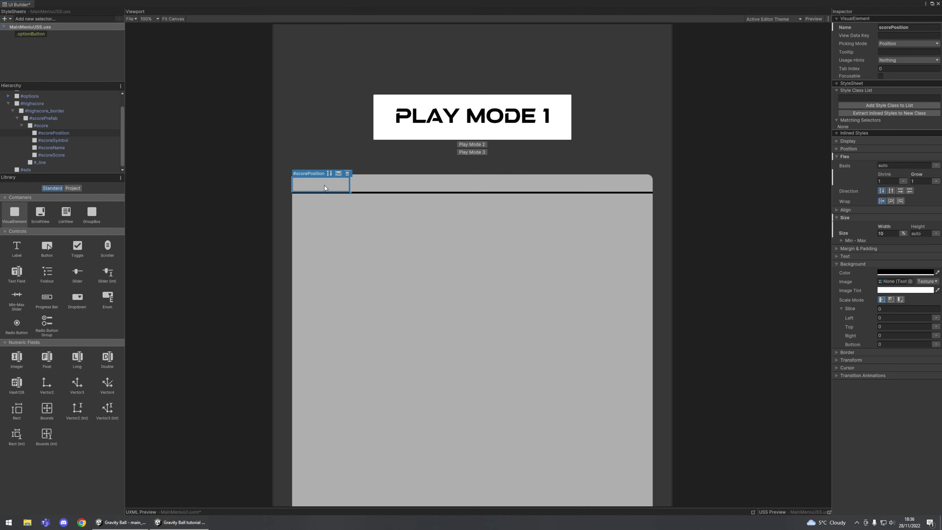
{"action": "left_click", "coordinate": [358, 187]}
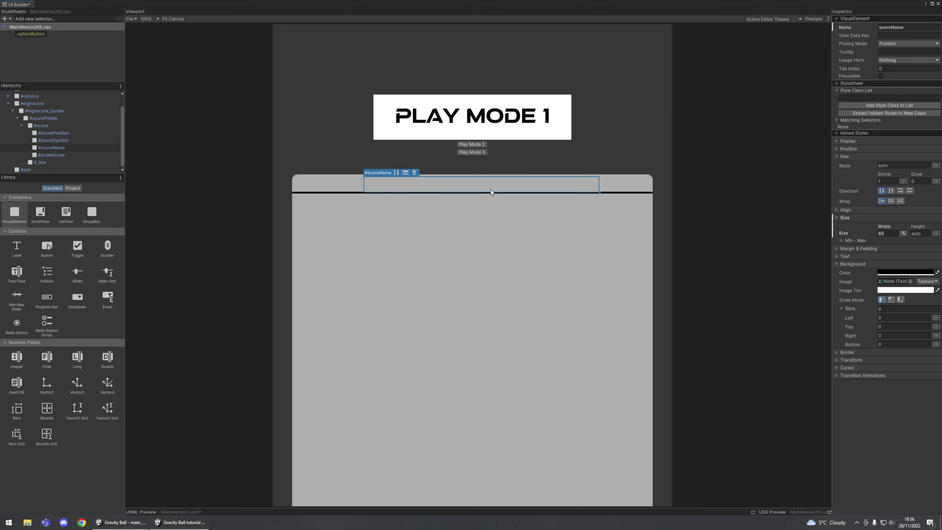
{"action": "left_click", "coordinate": [605, 184]}
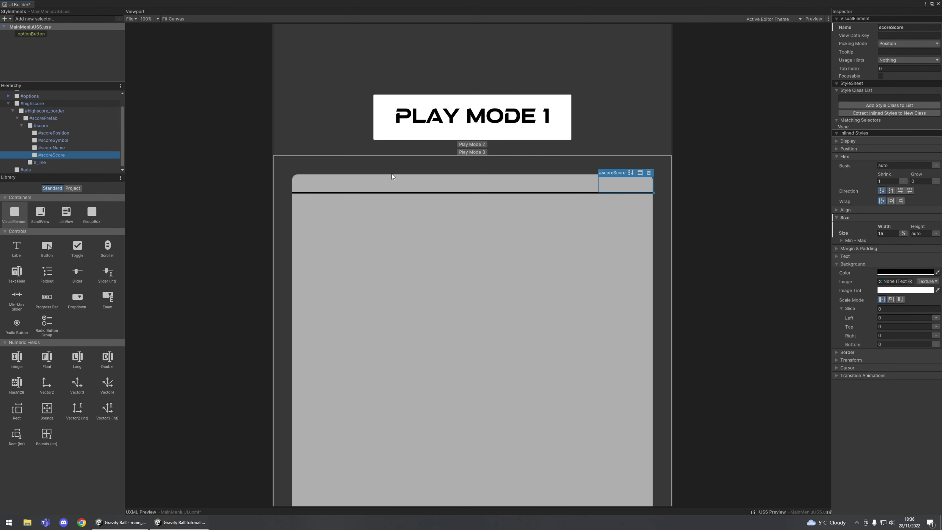
{"action": "left_click", "coordinate": [310, 187]}
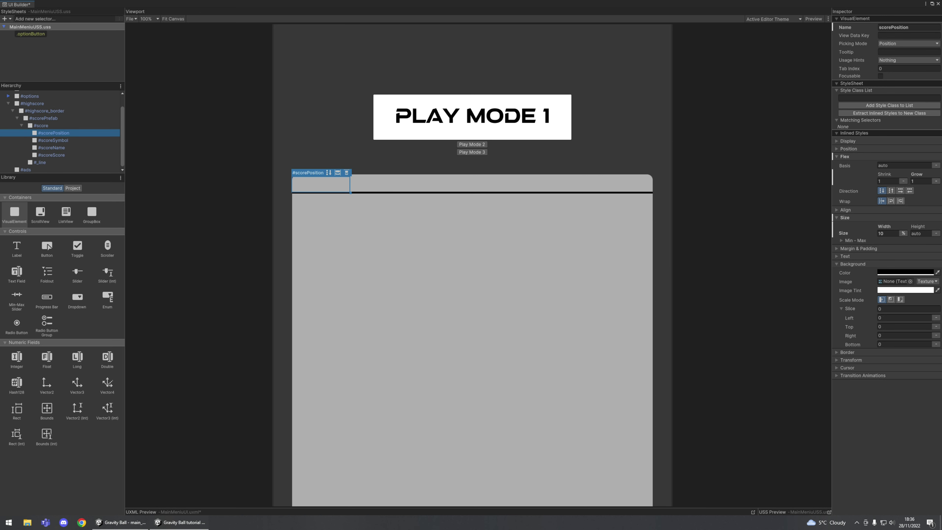
{"action": "left_click", "coordinate": [618, 184]}
{"action": "left_click", "coordinate": [575, 184]}
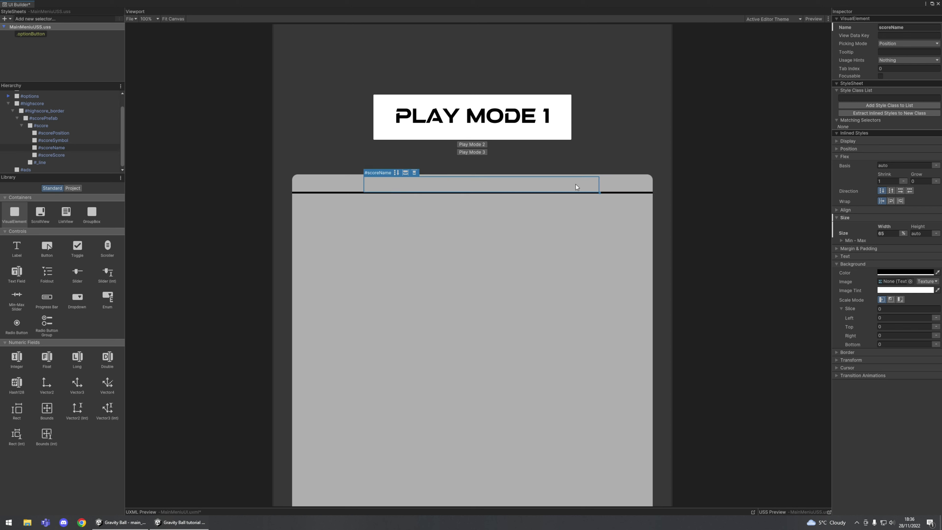
- Set the flex Grow value to 1 on both the scoreName and scoreScore elements
{"action": "left_click", "coordinate": [324, 188]}
{"action": "left_click", "coordinate": [498, 188]}
{"action": "left_click", "coordinate": [919, 173]}
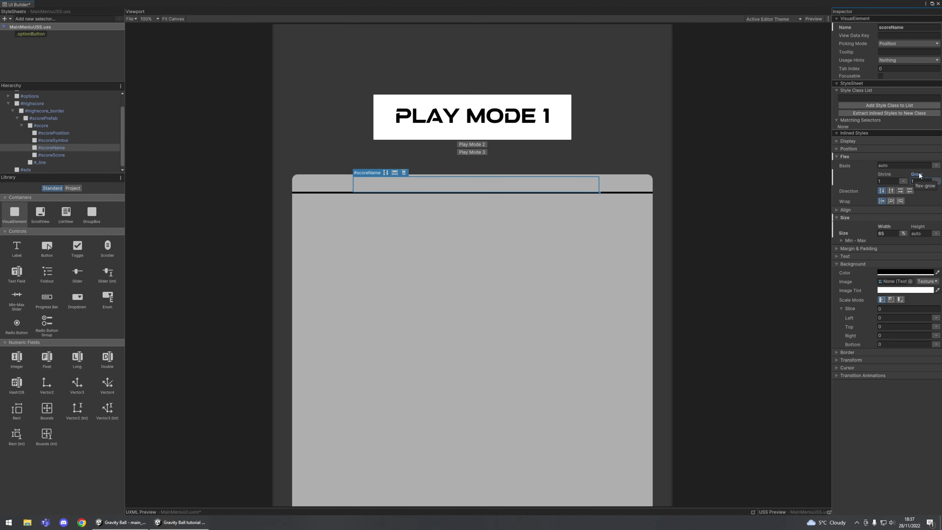
{"action": "left_click", "coordinate": [636, 183]}
{"action": "left_click", "coordinate": [920, 181]}
{"action": "type", "text": "1"}
{"action": "key", "text": "Return"}
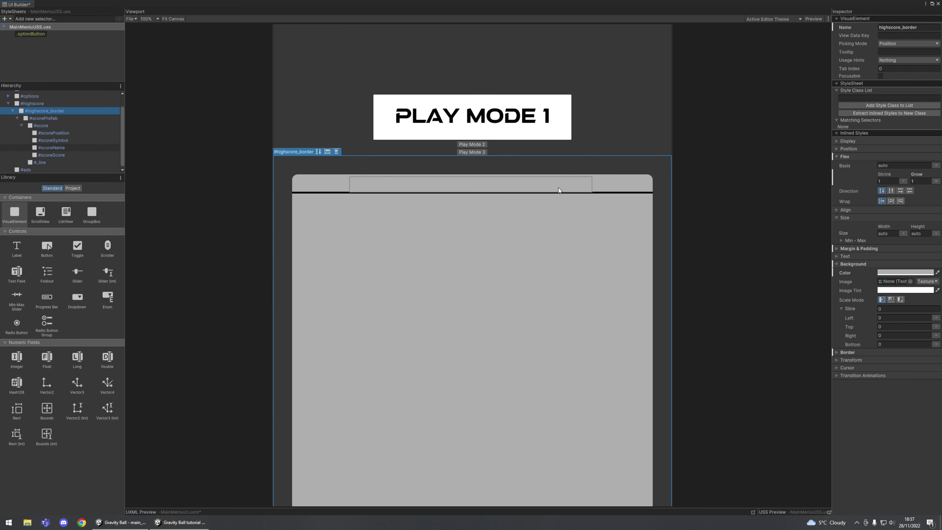
- Reset the scorePosition element's width to auto
{"action": "left_click", "coordinate": [371, 185]}
{"action": "left_click", "coordinate": [303, 184]}
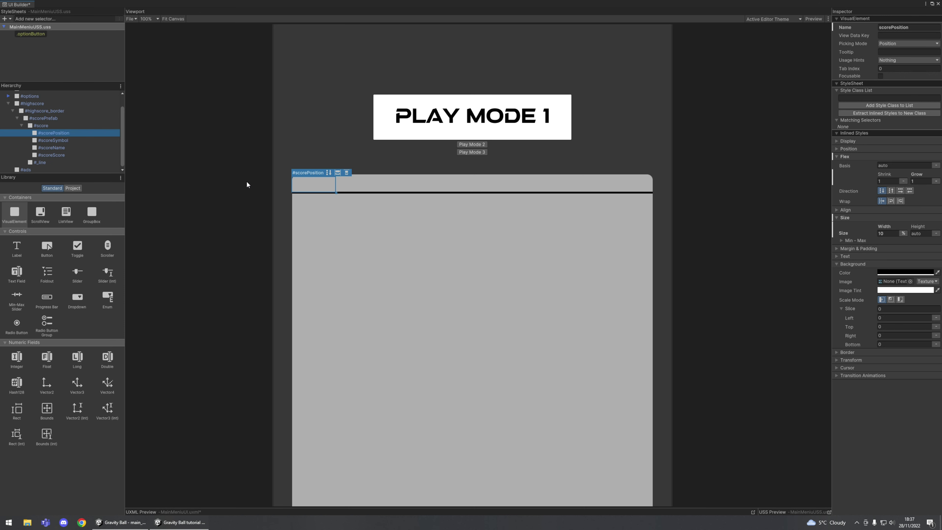
{"action": "left_click", "coordinate": [344, 184]}
{"action": "scroll", "coordinate": [372, 238], "scroll_direction": "up", "scroll_amount": 10}
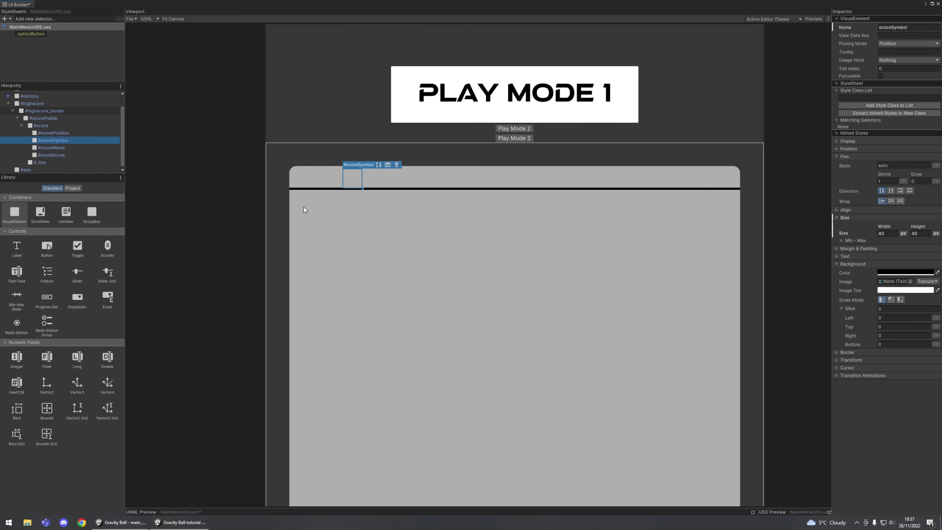
{"action": "scroll", "coordinate": [374, 265], "scroll_direction": "down", "scroll_amount": 5}
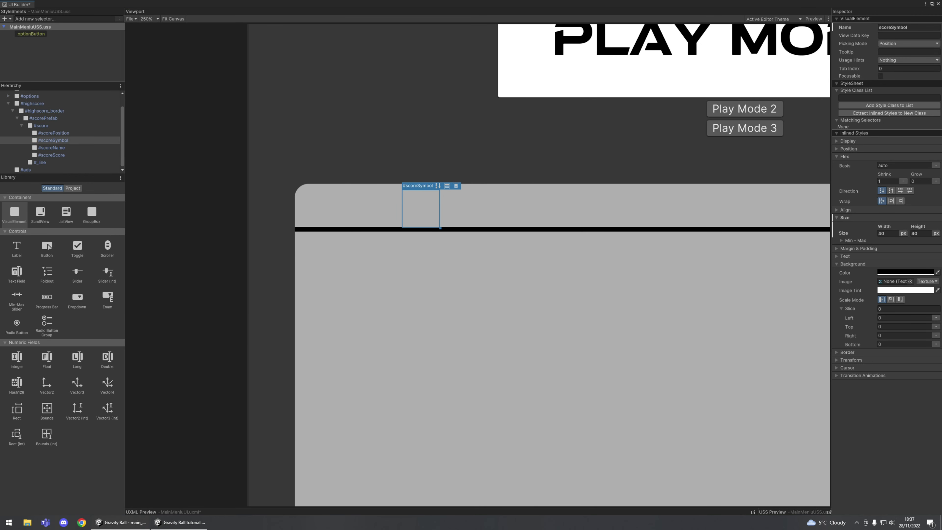
{"action": "left_click", "coordinate": [317, 208]}
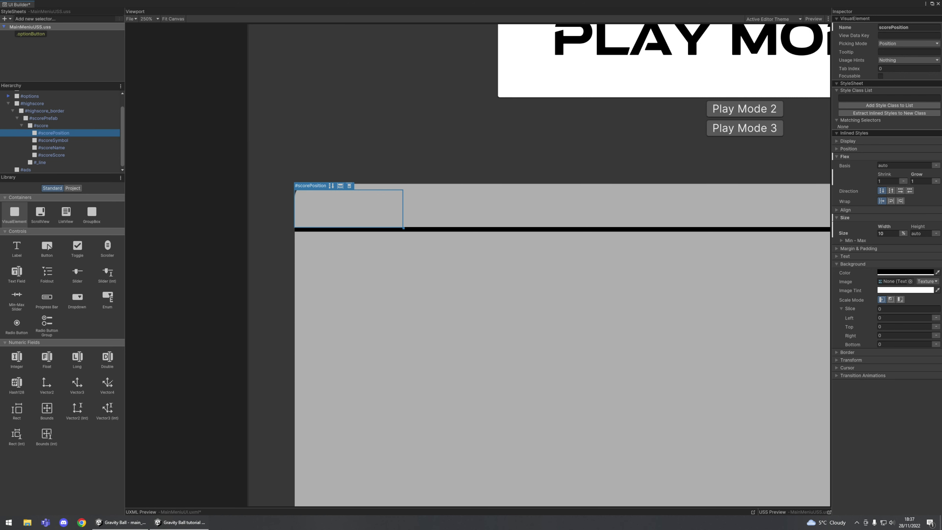
{"action": "left_click", "coordinate": [903, 233]}
{"action": "left_click", "coordinate": [922, 259]}
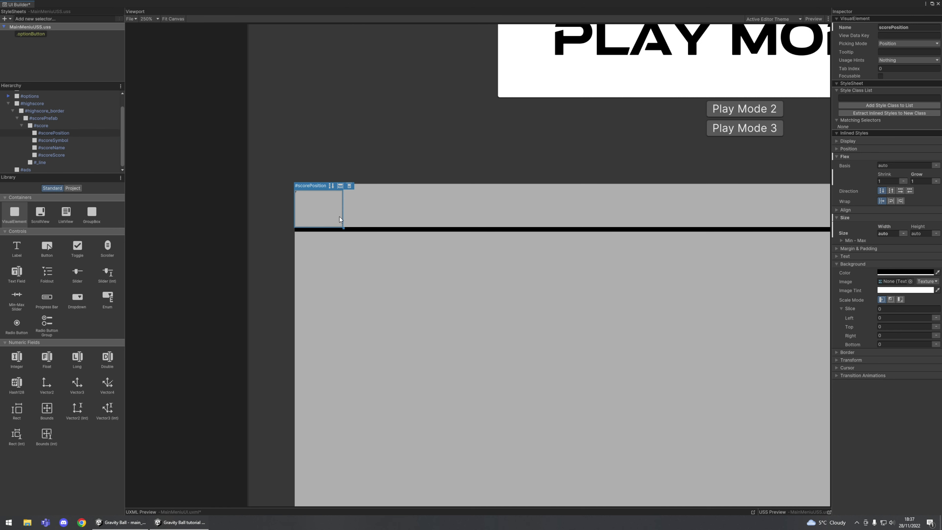
- Check the extents of the scorePosition, scoreSymbol, scoreName and scoreScore elements across the score row, looking closely at scorePosition
{"action": "left_click", "coordinate": [318, 213]}
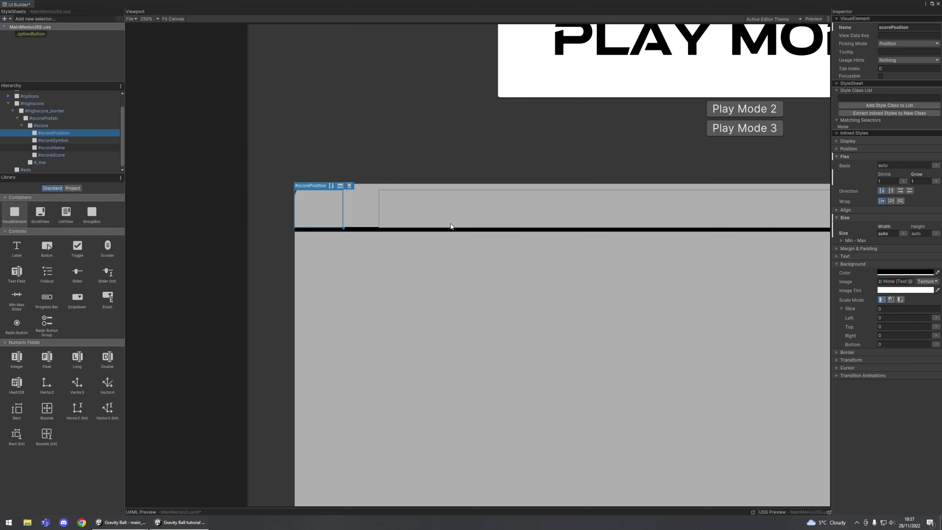
{"action": "scroll", "coordinate": [463, 264], "scroll_direction": "down", "scroll_amount": 5}
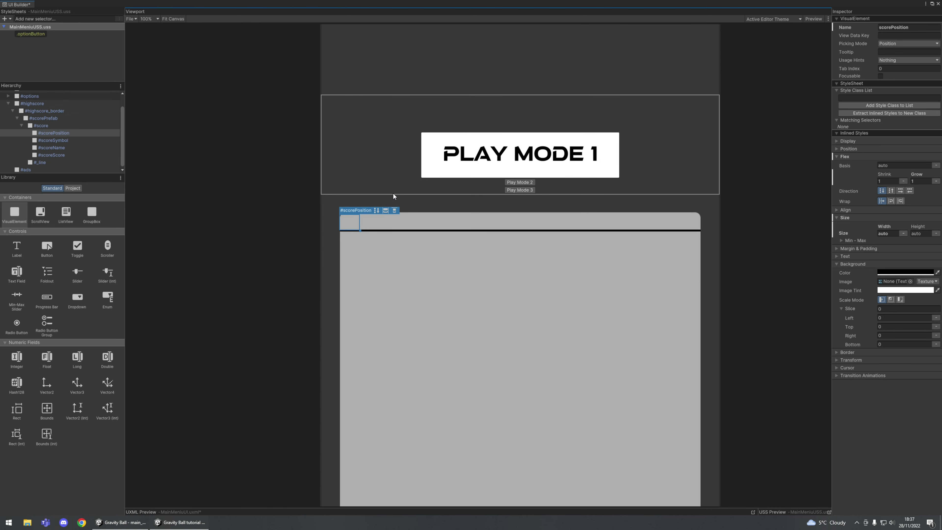
{"action": "left_click", "coordinate": [654, 223]}
{"action": "left_click", "coordinate": [616, 226]}
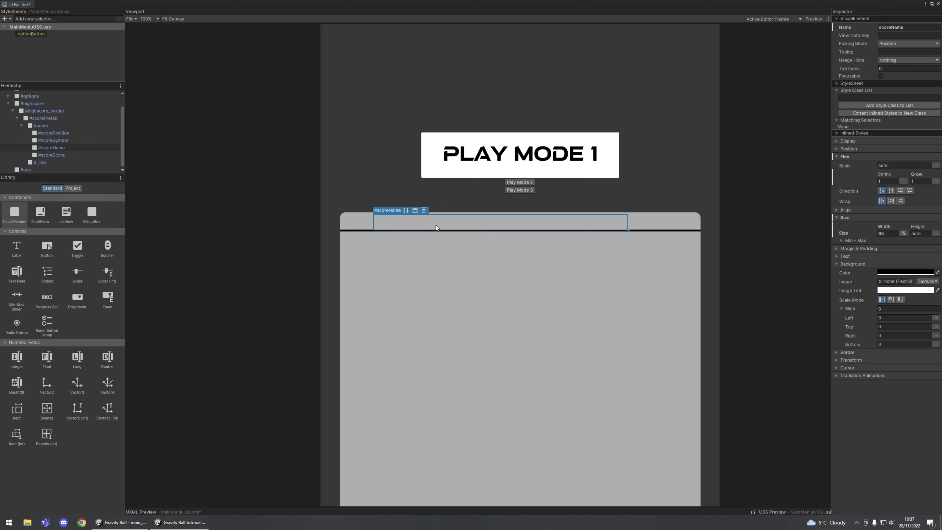
{"action": "left_click", "coordinate": [665, 223]}
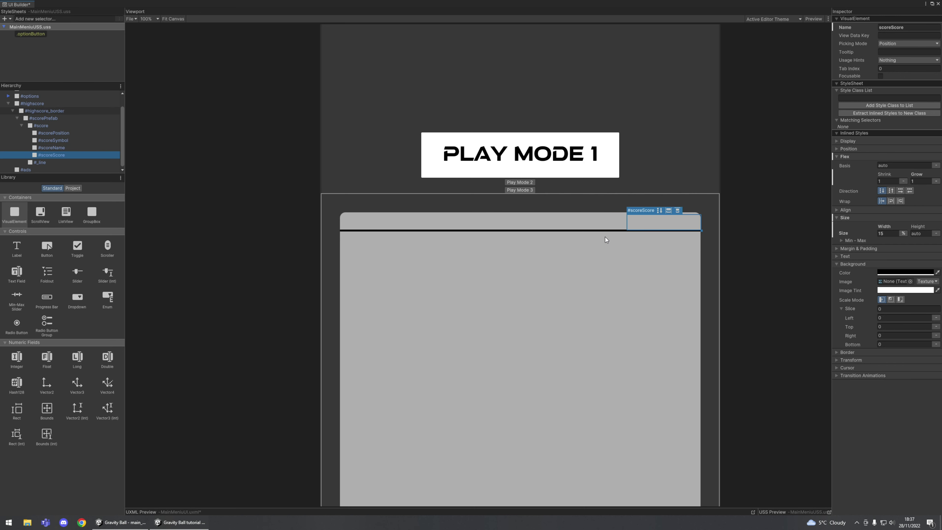
{"action": "left_click", "coordinate": [570, 218]}
{"action": "left_click", "coordinate": [362, 221]}
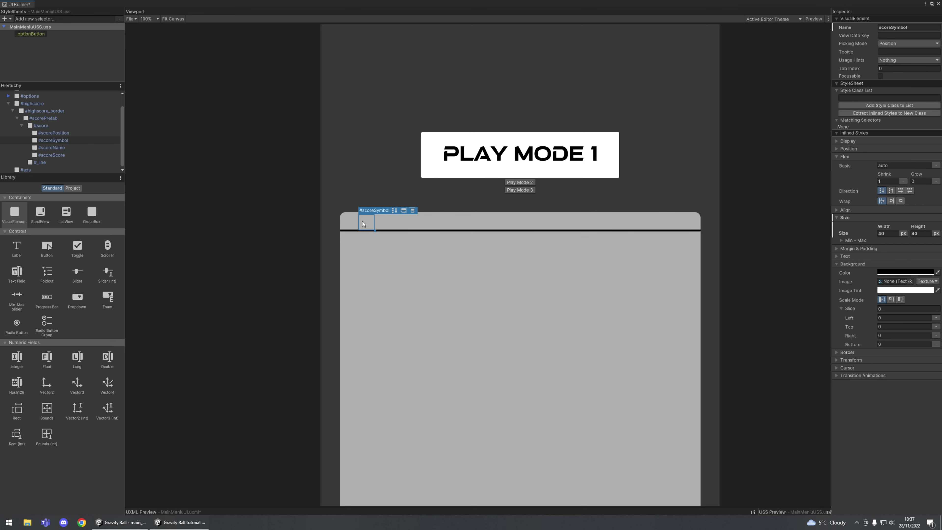
{"action": "left_click", "coordinate": [349, 223]}
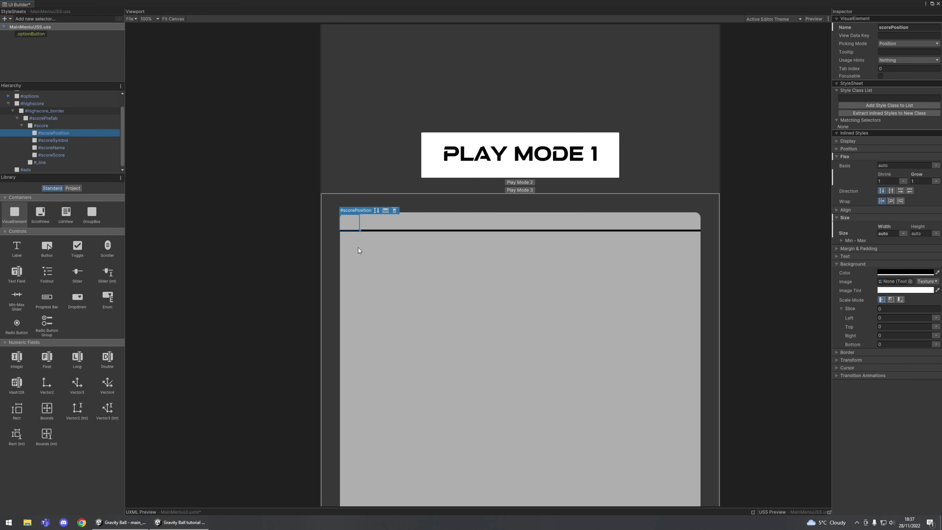
{"action": "scroll", "coordinate": [361, 251], "scroll_direction": "up", "scroll_amount": 5}
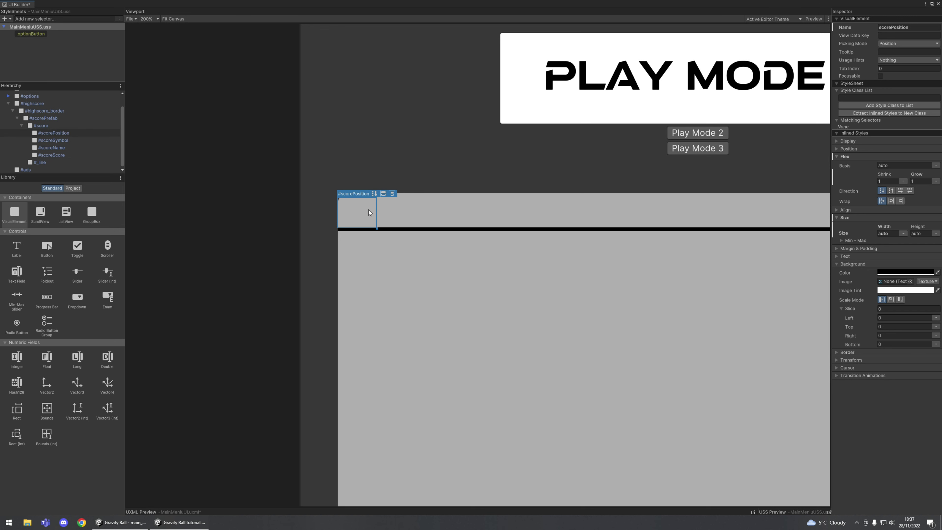
{"action": "left_click", "coordinate": [389, 214]}
{"action": "left_click", "coordinate": [363, 213]}
{"action": "scroll", "coordinate": [345, 218], "scroll_direction": "up", "scroll_amount": 3}
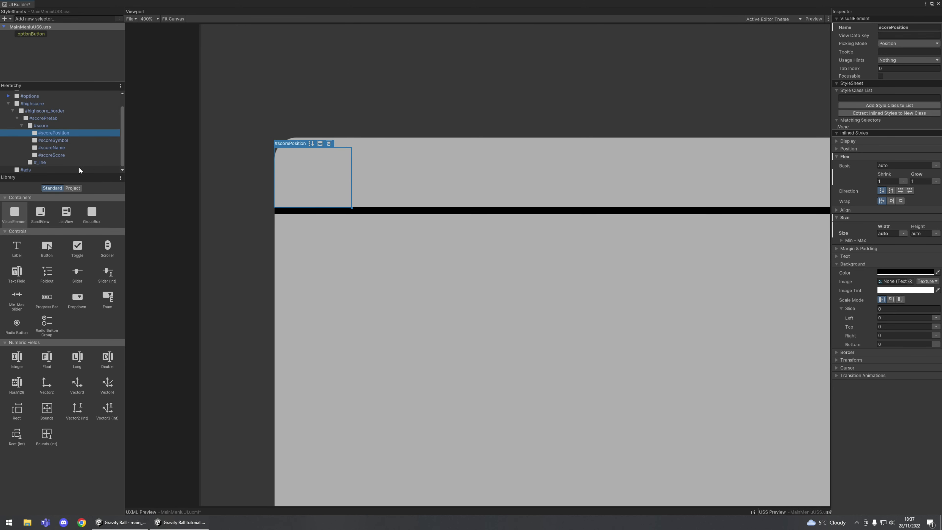
{"action": "scroll", "coordinate": [350, 181], "scroll_direction": "down", "scroll_amount": 2}
- Add a Label inside the scorePosition element and centre its text horizontally and vertically
{"action": "left_click", "coordinate": [52, 132]}
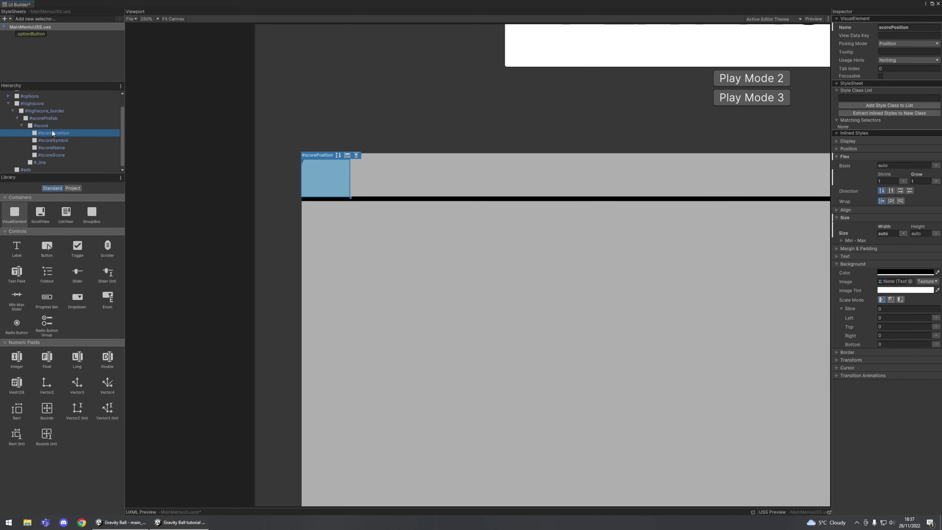
{"action": "left_click_drag", "start_coordinate": [16, 254], "coordinate": [57, 132]}
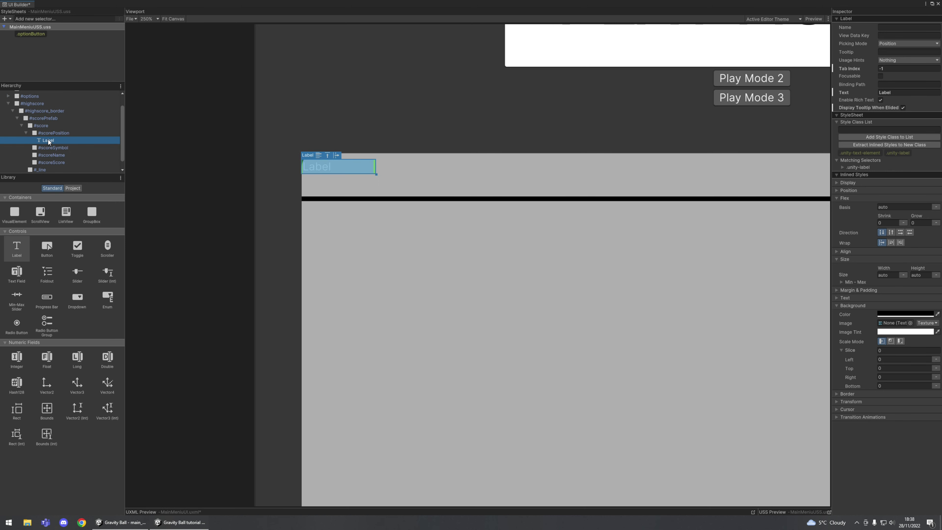
{"action": "left_click", "coordinate": [836, 298]}
{"action": "left_click", "coordinate": [891, 352]}
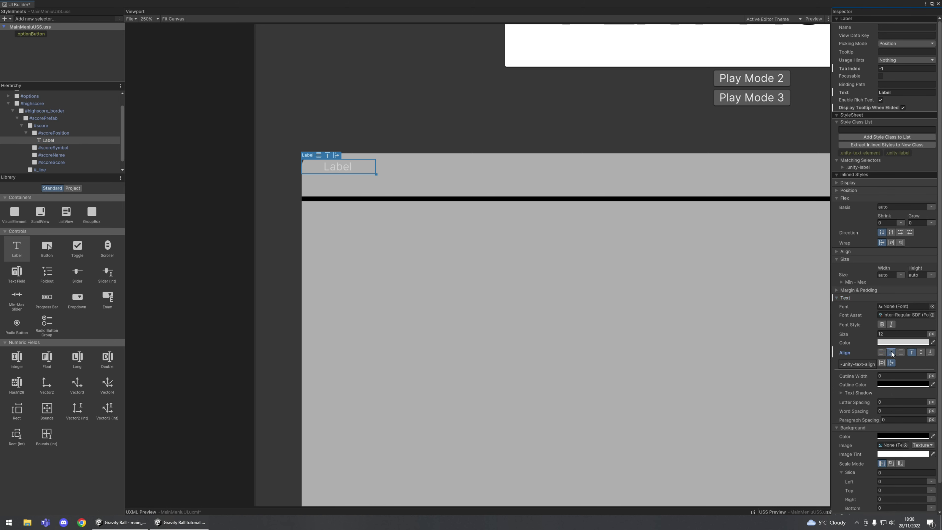
{"action": "left_click", "coordinate": [921, 352]}
- Clear the label's font asset and set its font to aAtmospheric
{"action": "left_click", "coordinate": [918, 314]}
{"action": "key", "text": "Delete"}
{"action": "left_click", "coordinate": [933, 306]}
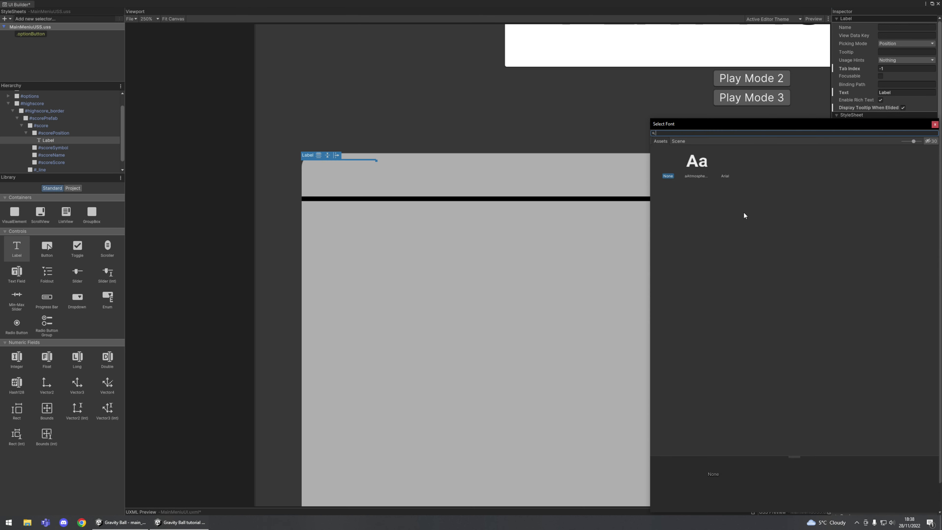
{"action": "left_click", "coordinate": [703, 175]}
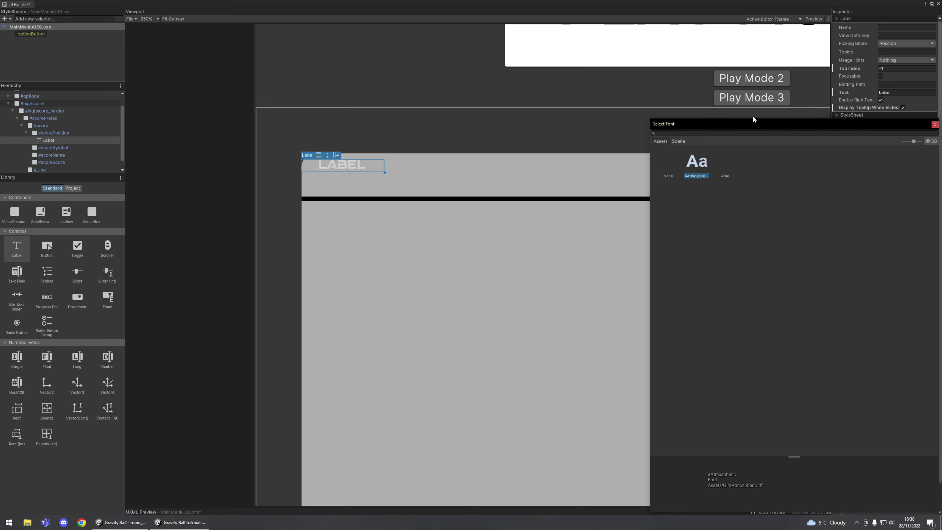
{"action": "left_click", "coordinate": [934, 124]}
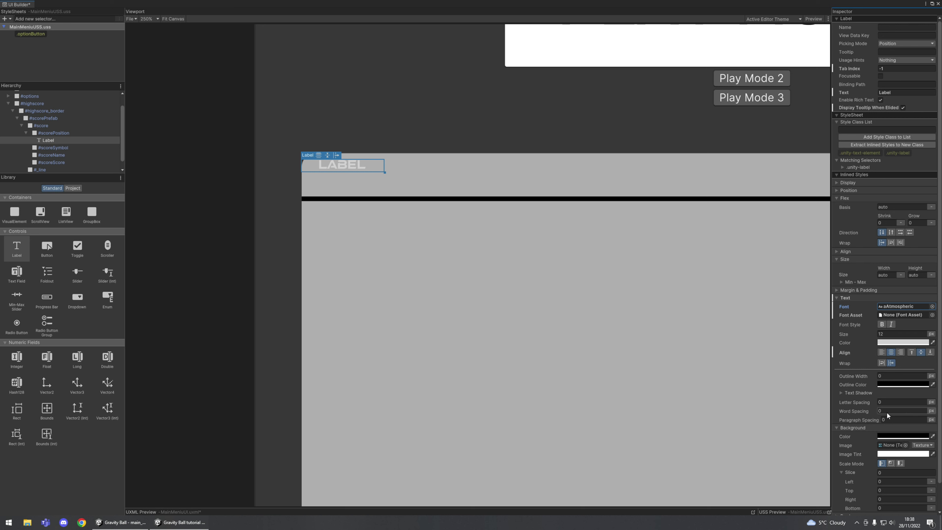
- Set the scorePosition label's text color to black (000000)
{"action": "left_click", "coordinate": [889, 342]}
{"action": "left_click_drag", "start_coordinate": [890, 390], "coordinate": [868, 432]}
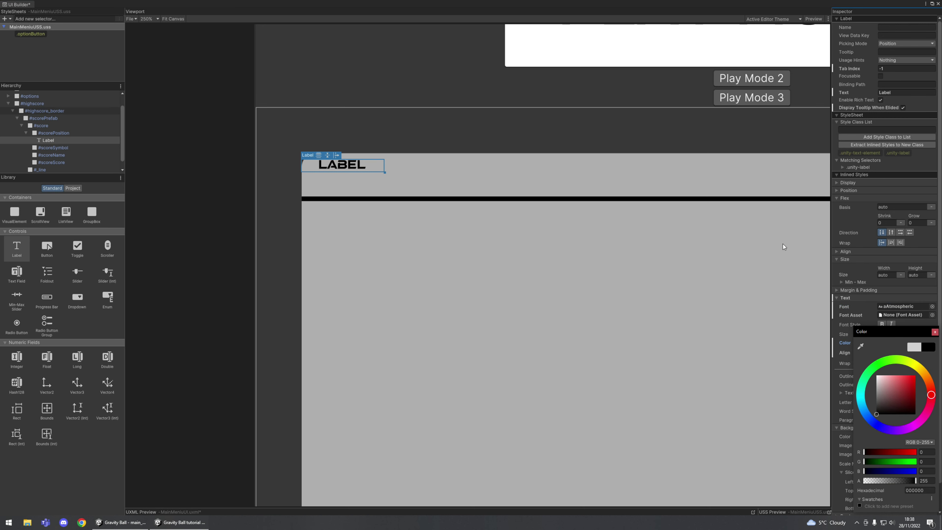
{"action": "left_click", "coordinate": [934, 331]}
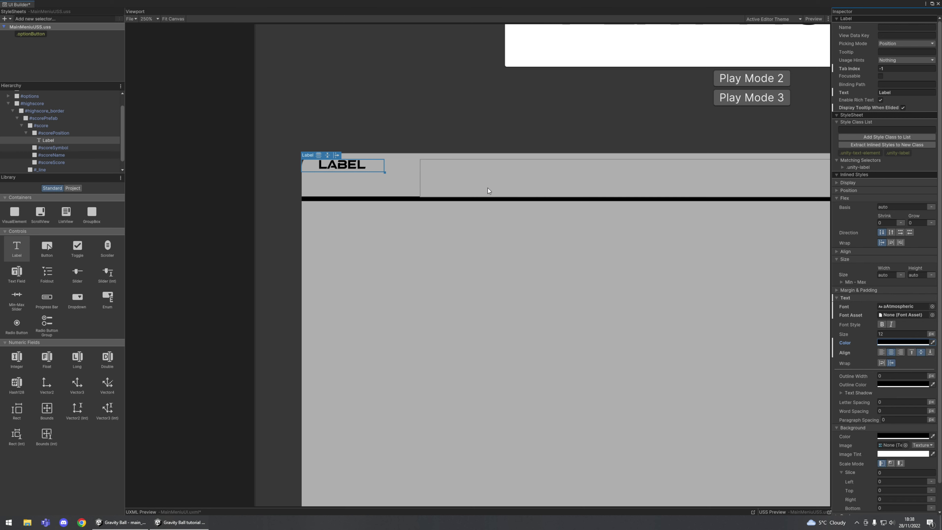
- Change the scorePosition label's text to 01
{"action": "double_click", "coordinate": [342, 168]}
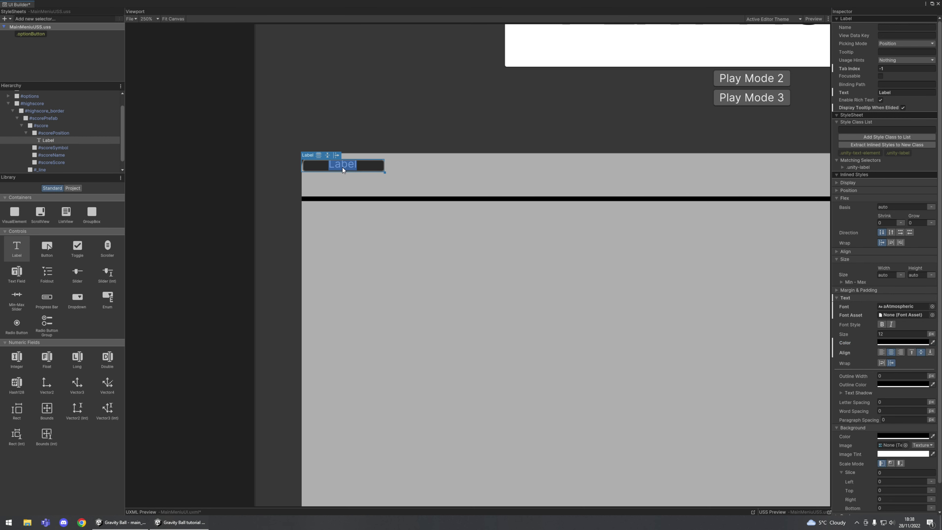
{"action": "type", "text": "01"}
{"action": "key", "text": "Return"}
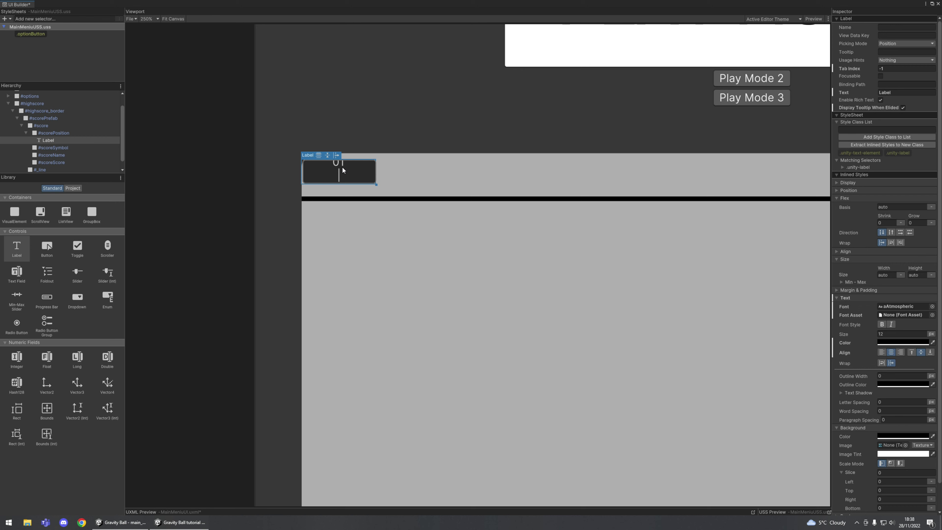
{"action": "left_click", "coordinate": [379, 262]}
{"action": "left_click", "coordinate": [343, 163]}
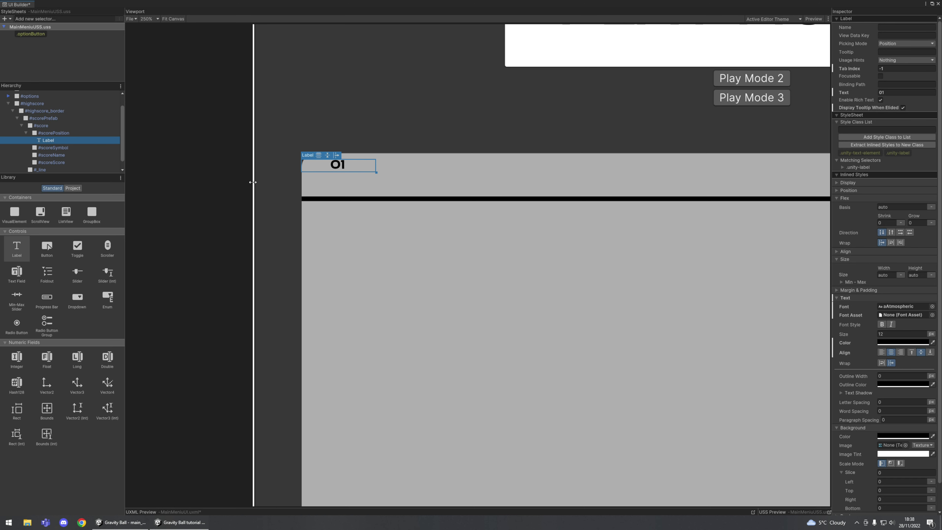
- Set the 01 label's flex Shrink and Grow to 1 and its font size to 30 px
{"action": "left_click", "coordinate": [54, 132]}
{"action": "left_click", "coordinate": [55, 140]}
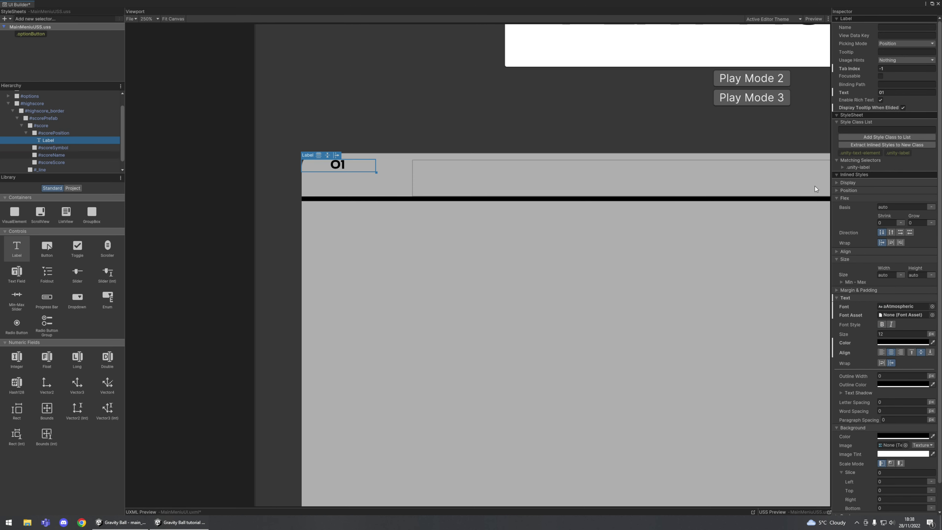
{"action": "left_click", "coordinate": [886, 223]}
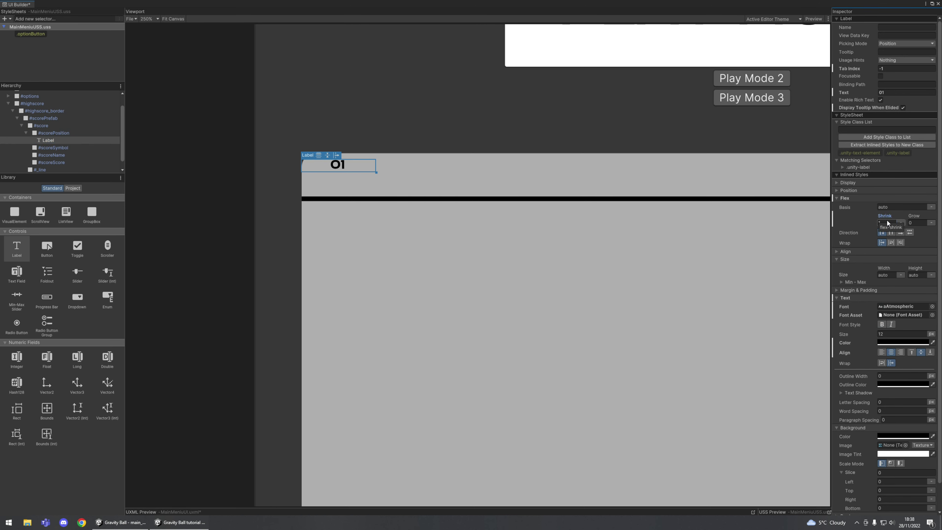
{"action": "key", "text": "Tab"}
{"action": "type", "text": "1"}
{"action": "key", "text": "Return"}
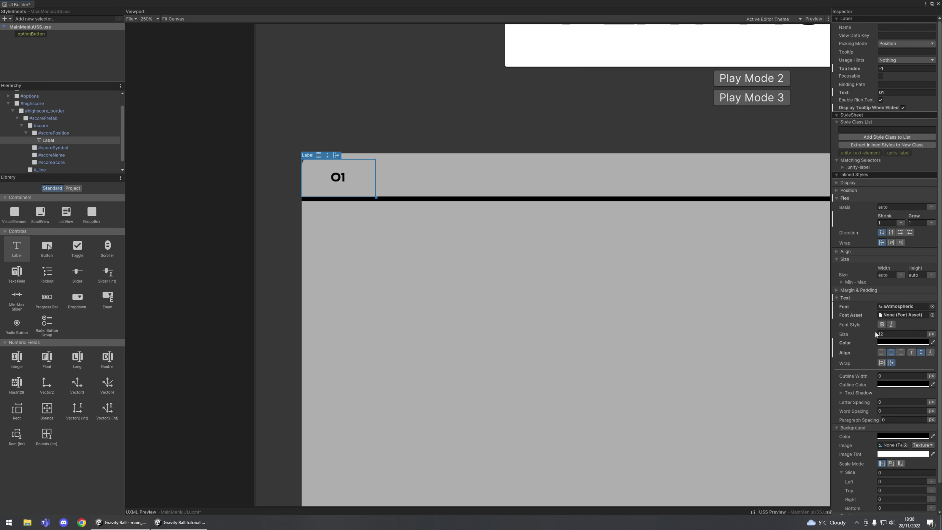
{"action": "left_click", "coordinate": [895, 333]}
{"action": "key", "text": "Return"}
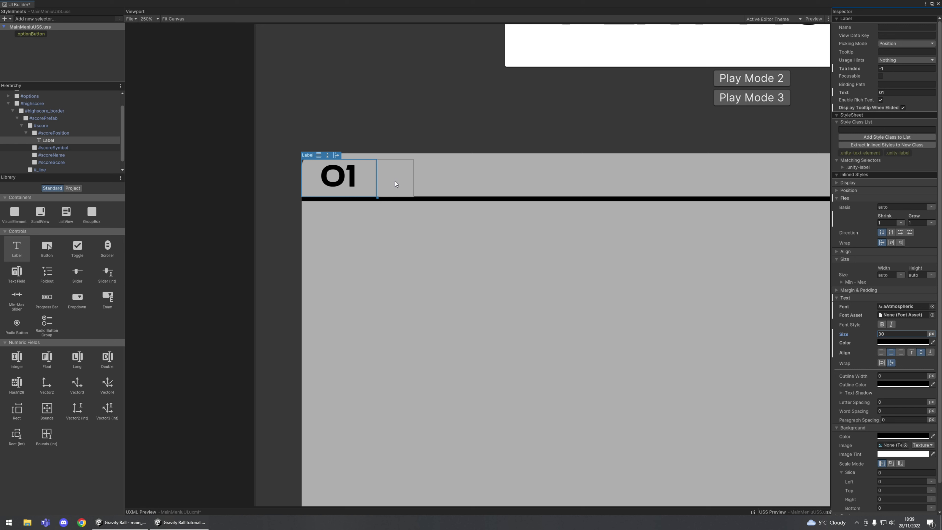
- Give the scoreSymbol element a 10px margin on all sides
{"action": "left_click", "coordinate": [396, 181]}
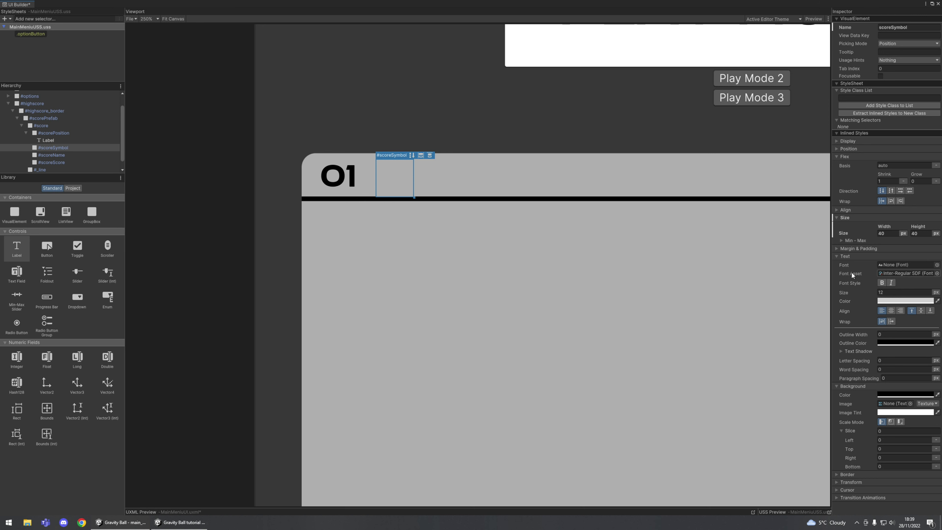
{"action": "left_click", "coordinate": [836, 247]}
{"action": "left_click", "coordinate": [891, 258]}
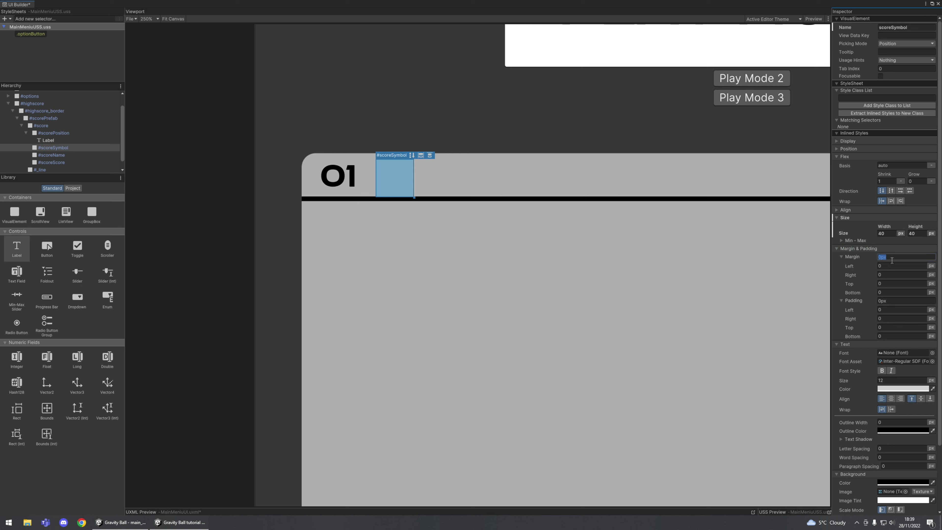
{"action": "type", "text": "10px"}
{"action": "key", "text": "Return"}
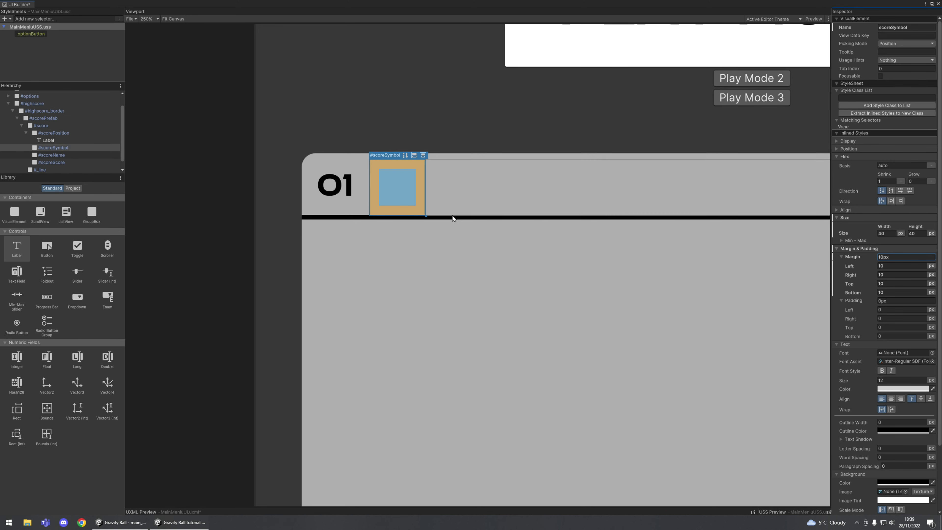
{"action": "scroll", "coordinate": [871, 424], "scroll_direction": "down", "scroll_amount": 5}
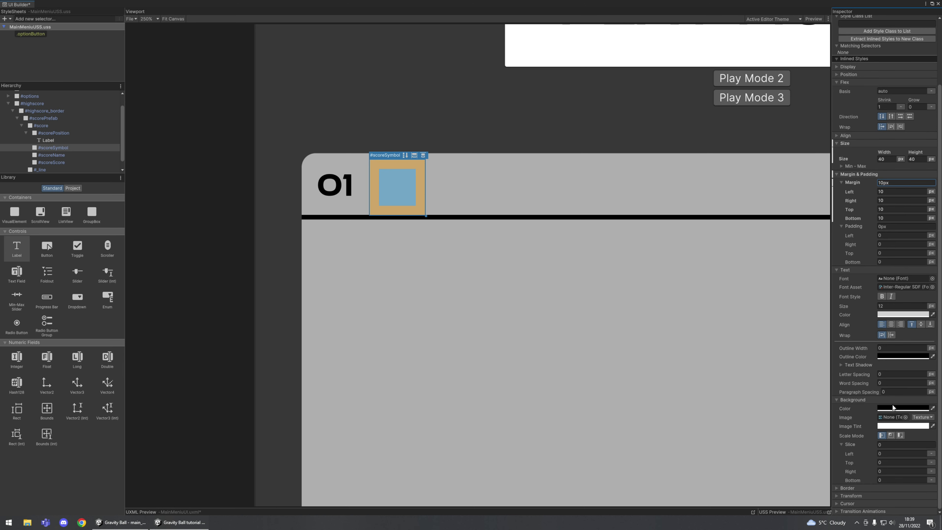
{"action": "left_click", "coordinate": [905, 417]}
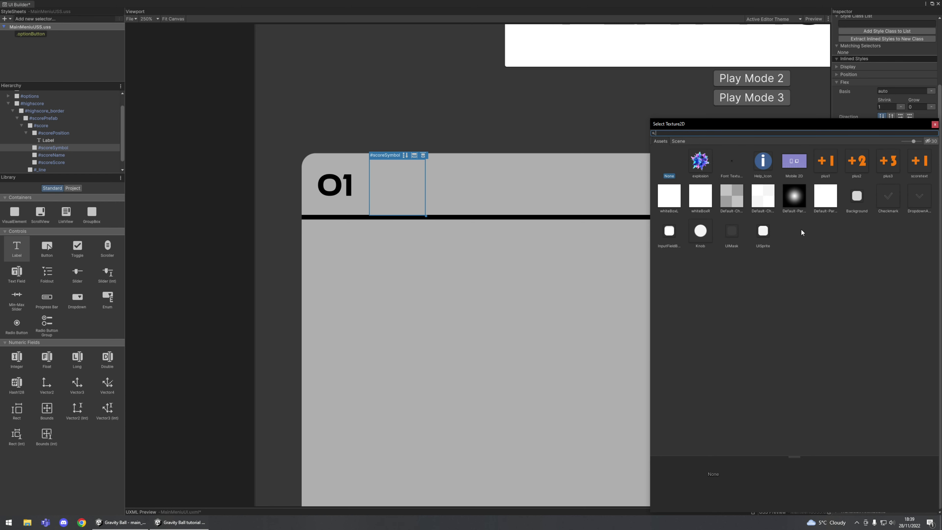
{"action": "left_click", "coordinate": [934, 125]}
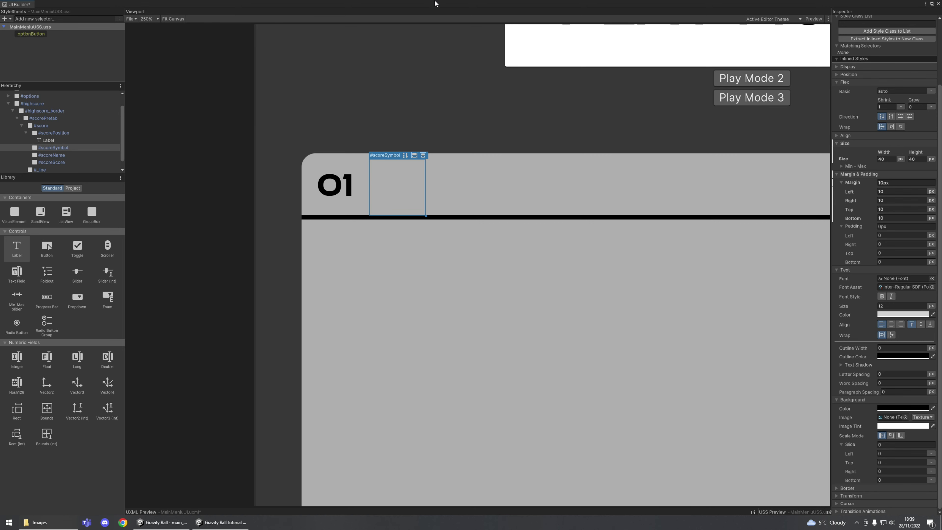
- Import the black globe and phone icon PNGs into the project's Assets/UI folder, and bring the UI Builder window back to full size
{"action": "left_click_drag", "start_coordinate": [434, 4], "coordinate": [778, 89]}
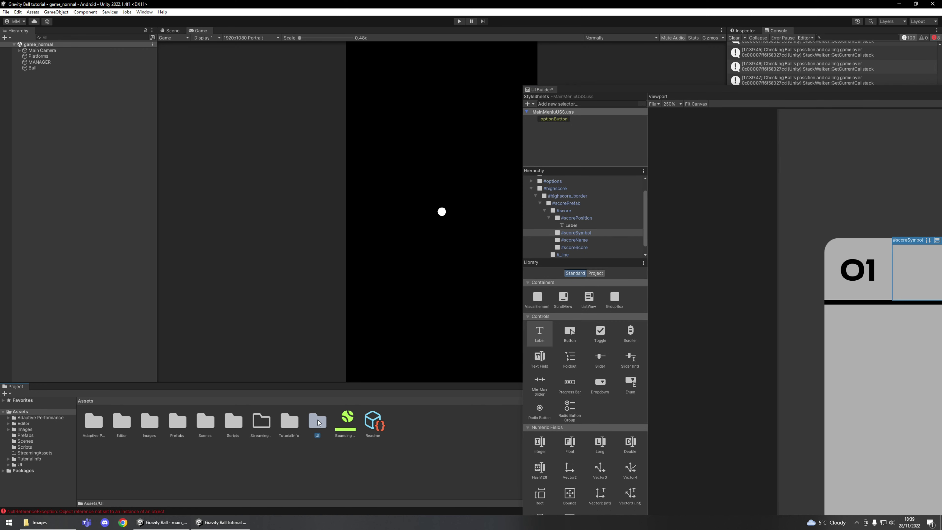
{"action": "double_click", "coordinate": [316, 419]}
{"action": "left_click", "coordinate": [231, 435]}
{"action": "left_click_drag", "start_coordinate": [203, 424], "coordinate": [201, 436]}
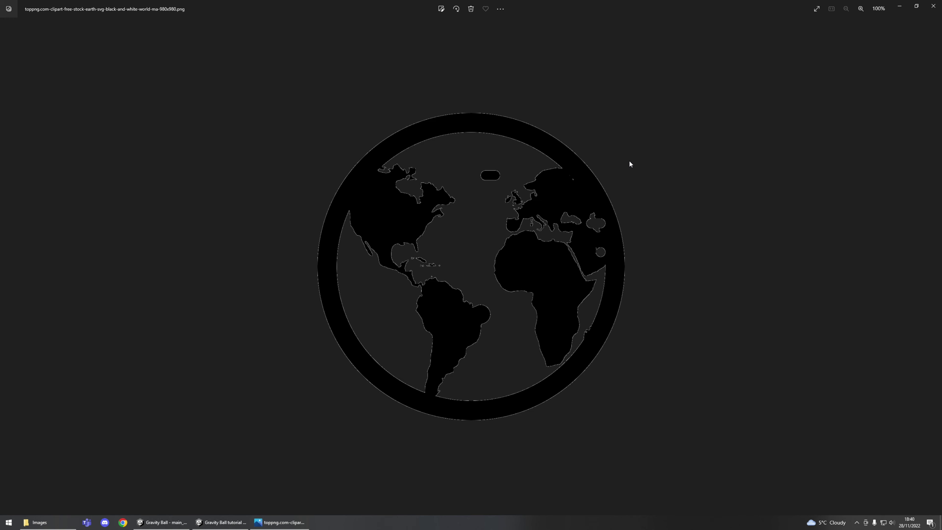
{"action": "left_click", "coordinate": [933, 6]}
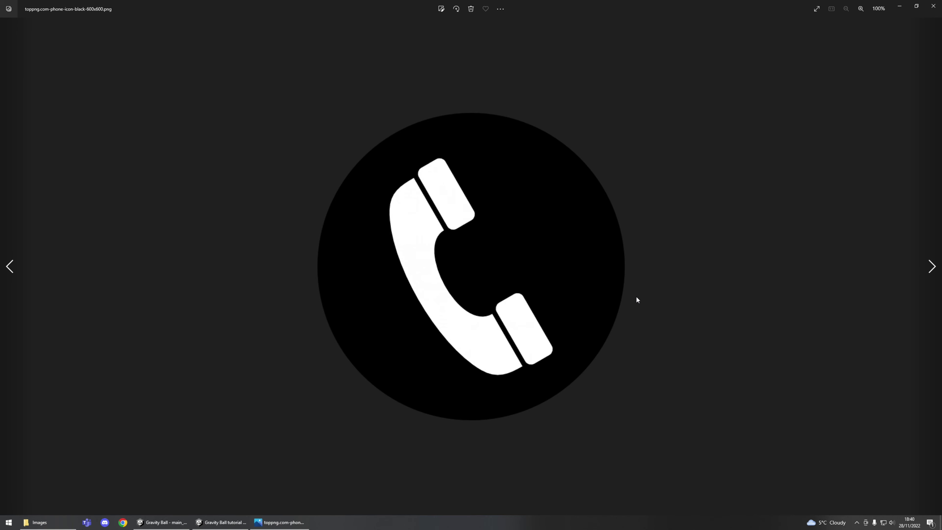
{"action": "left_click", "coordinate": [940, 10]}
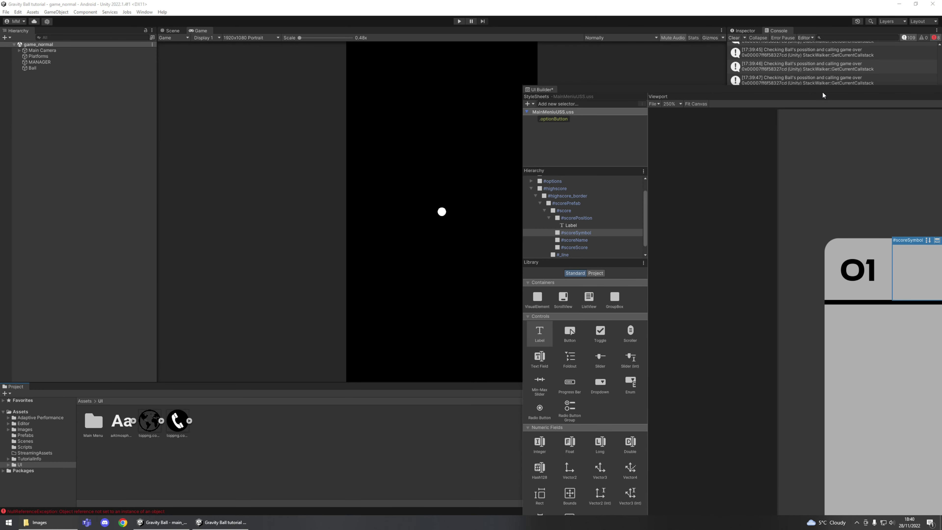
{"action": "left_click_drag", "start_coordinate": [707, 95], "coordinate": [122, 79]}
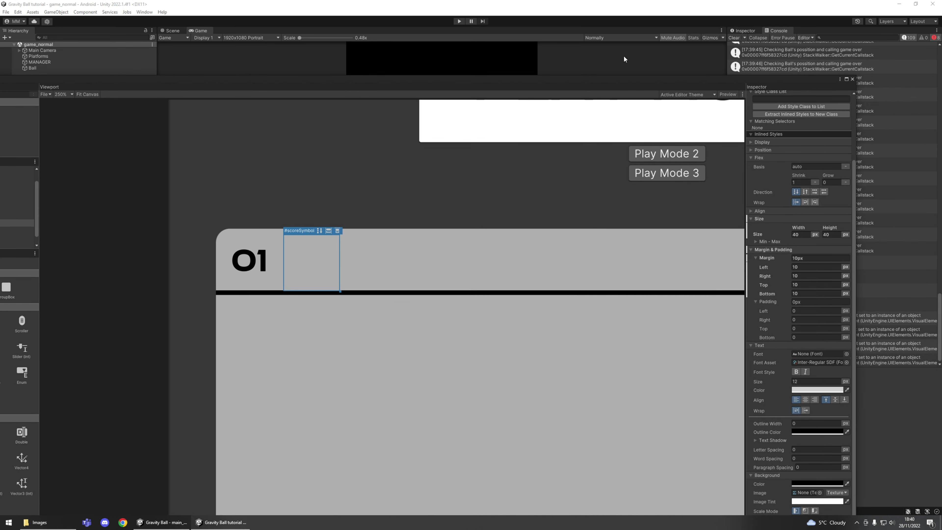
{"action": "left_click", "coordinate": [847, 79]}
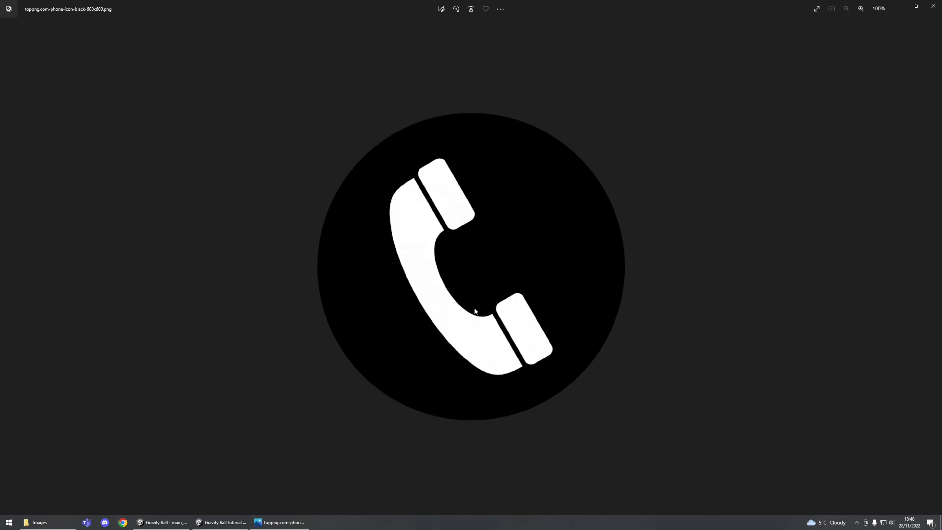
- Set the scoreSymbol element's background image to the imported globe texture, trying the phone icon for comparison
{"action": "left_click", "coordinate": [933, 5]}
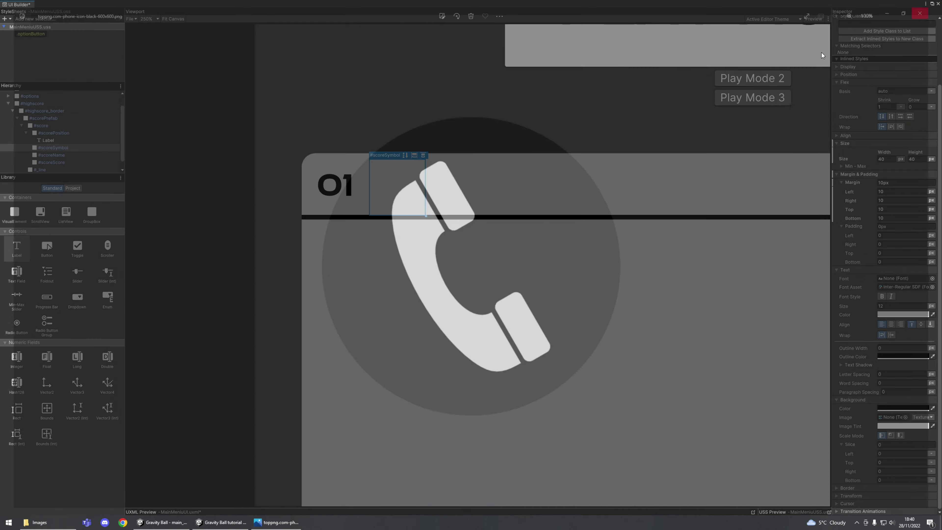
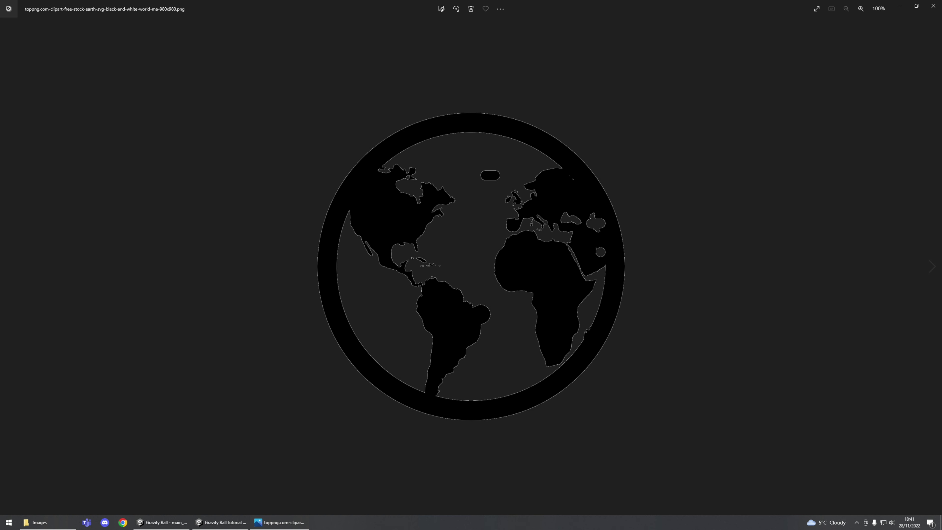
{"action": "left_click", "coordinate": [933, 5]}
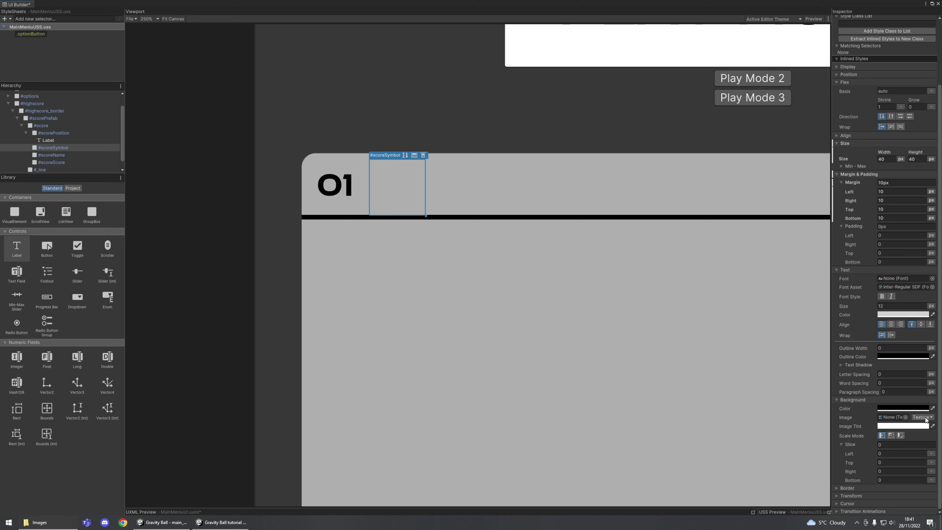
{"action": "left_click", "coordinate": [905, 417]}
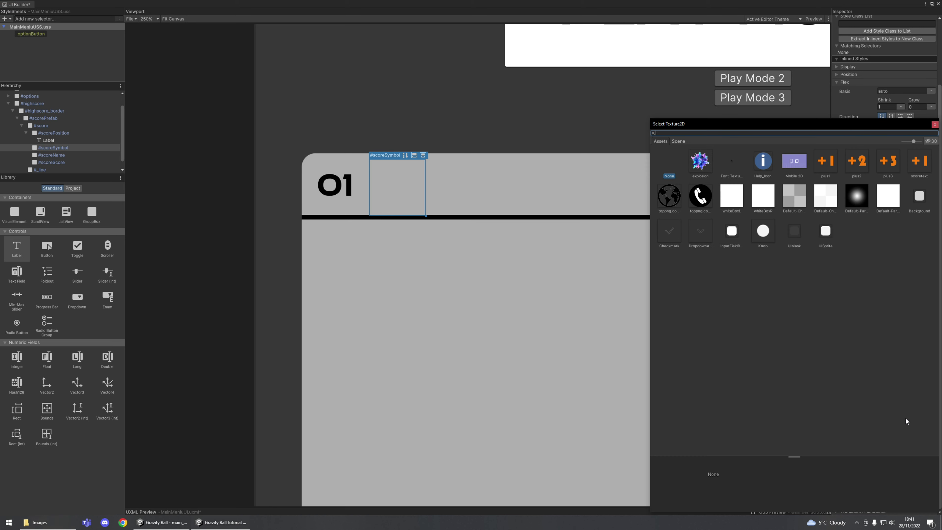
{"action": "left_click", "coordinate": [663, 197]}
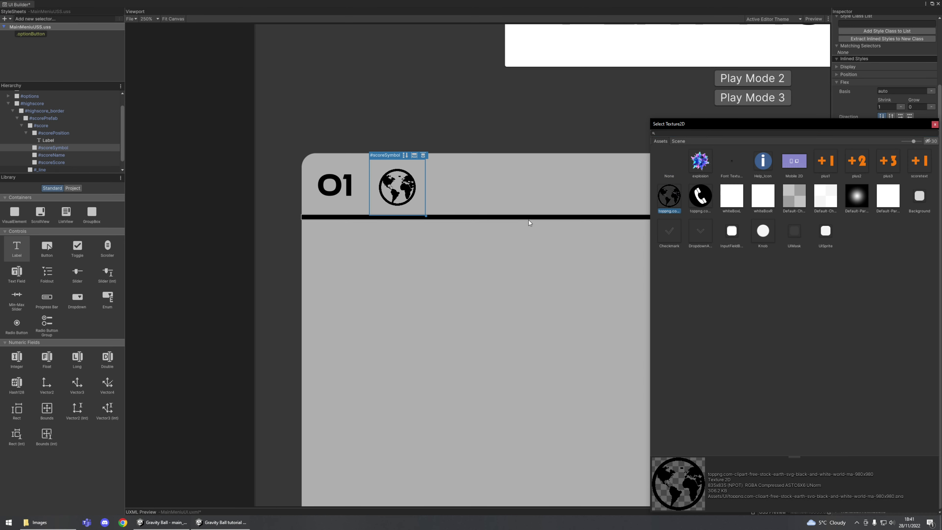
{"action": "left_click", "coordinate": [705, 199]}
{"action": "left_click", "coordinate": [670, 199]}
{"action": "left_click", "coordinate": [700, 197]}
{"action": "left_click", "coordinate": [669, 201]}
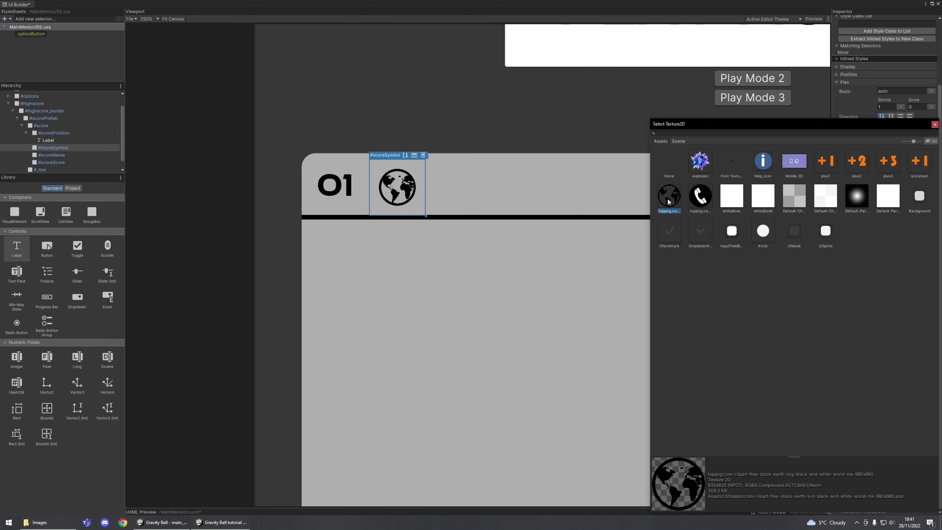
{"action": "left_click", "coordinate": [572, 273]}
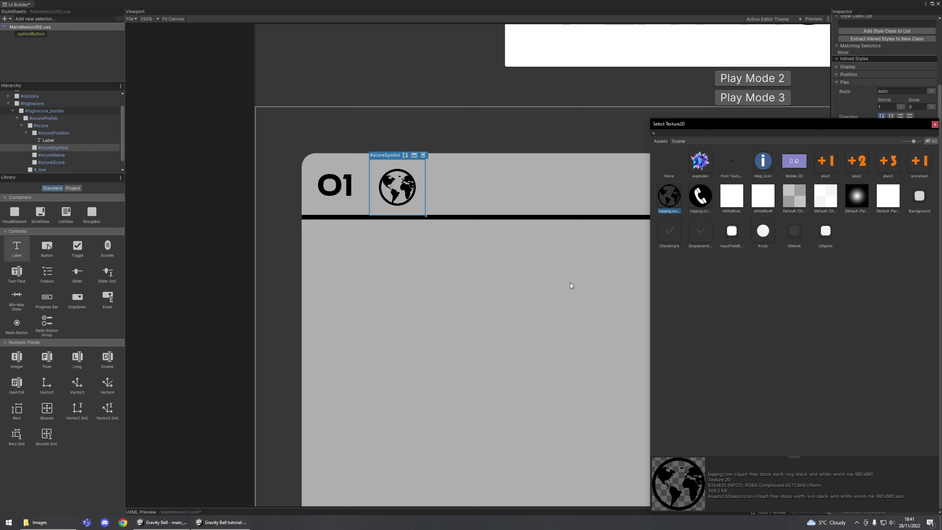
{"action": "left_click", "coordinate": [447, 252]}
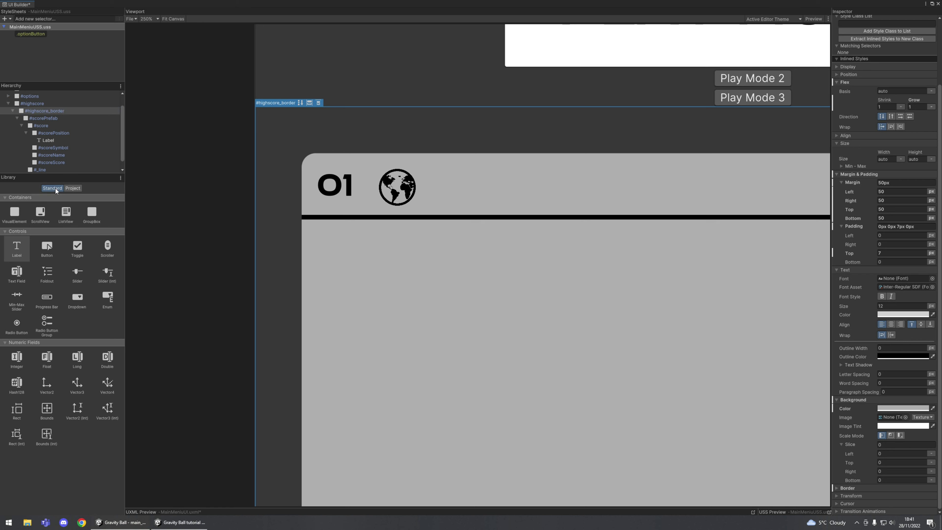
- Add a Label as a child of the scoreName element
{"action": "left_click", "coordinate": [26, 133]}
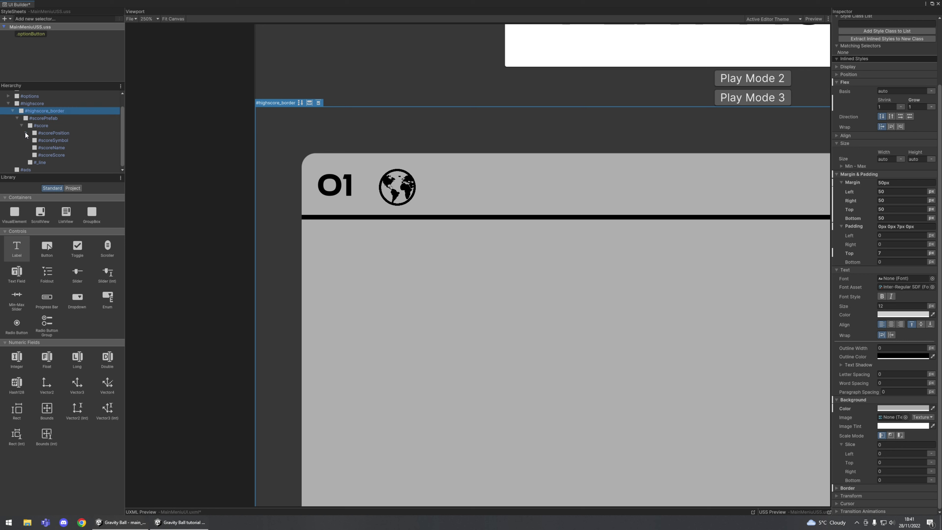
{"action": "left_click", "coordinate": [53, 139]}
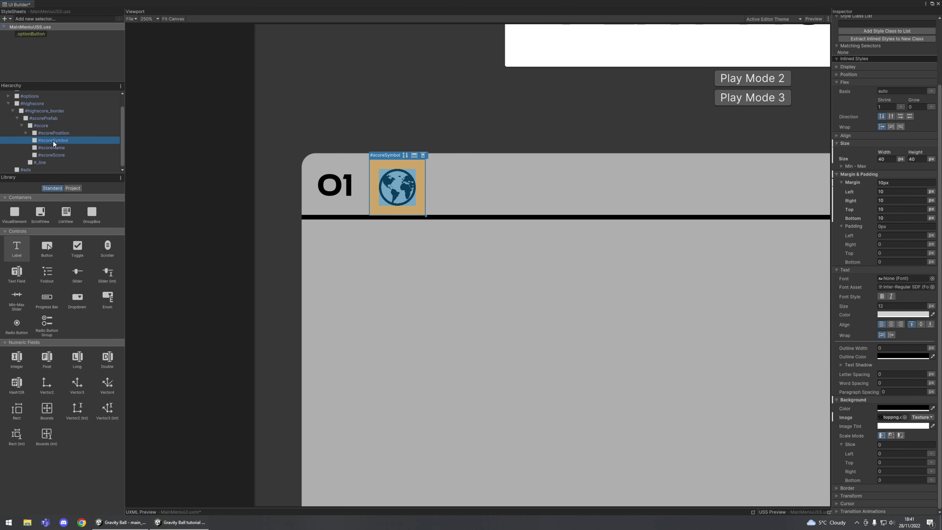
{"action": "left_click", "coordinate": [51, 146]}
{"action": "left_click_drag", "start_coordinate": [16, 248], "coordinate": [50, 148]}
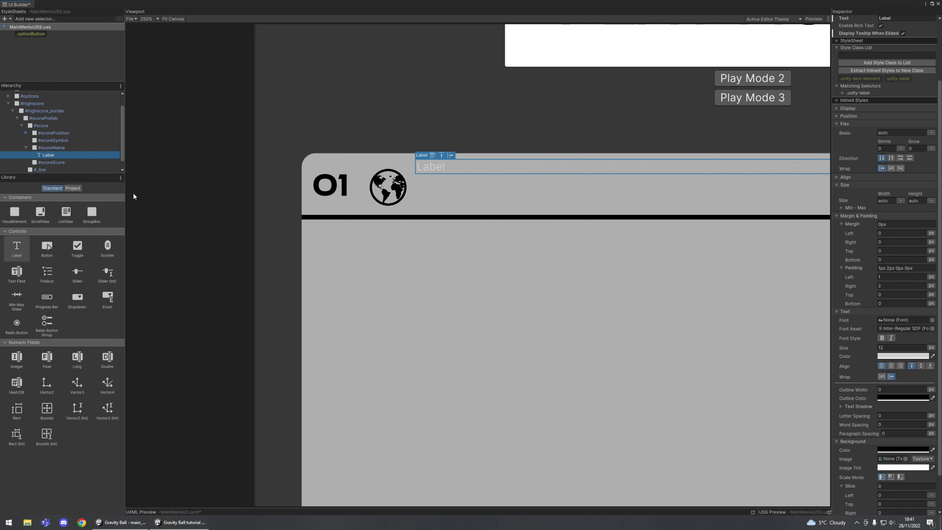
- Set the scoreName element's Justify Content alignment to center
{"action": "left_click", "coordinate": [49, 149]}
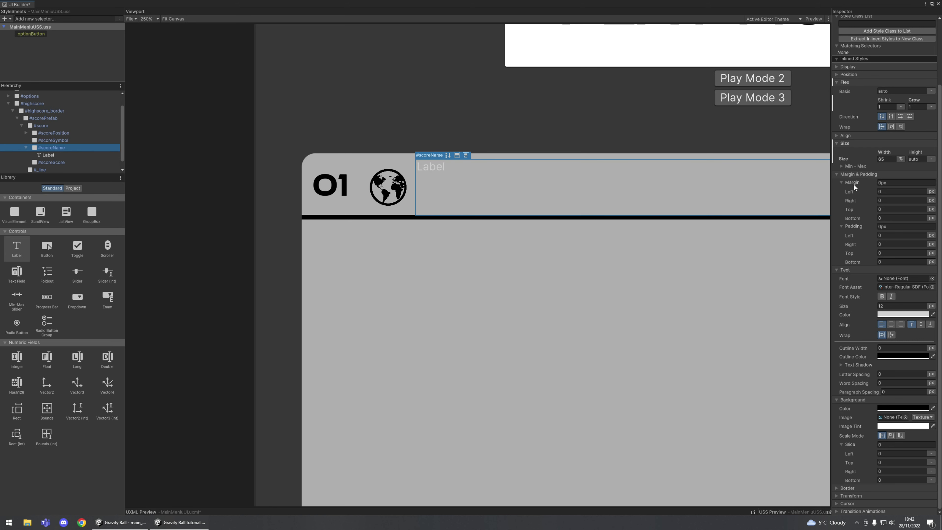
{"action": "left_click", "coordinate": [838, 174]}
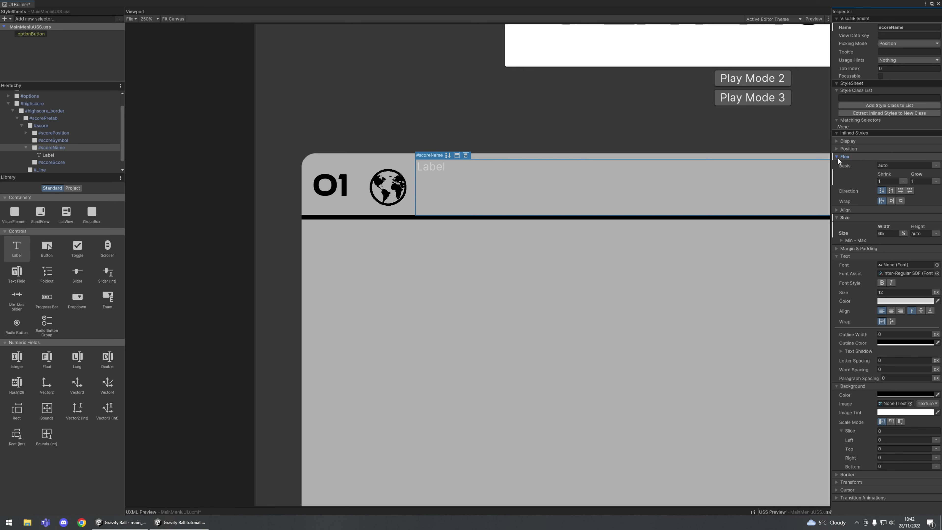
{"action": "left_click", "coordinate": [838, 156]}
{"action": "left_click", "coordinate": [840, 172]}
{"action": "left_click", "coordinate": [839, 164]}
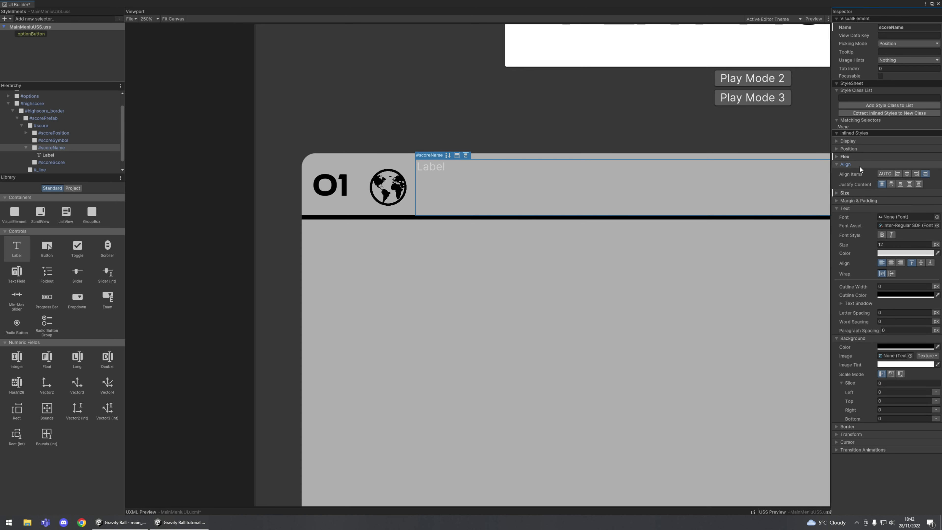
{"action": "left_click", "coordinate": [889, 184]}
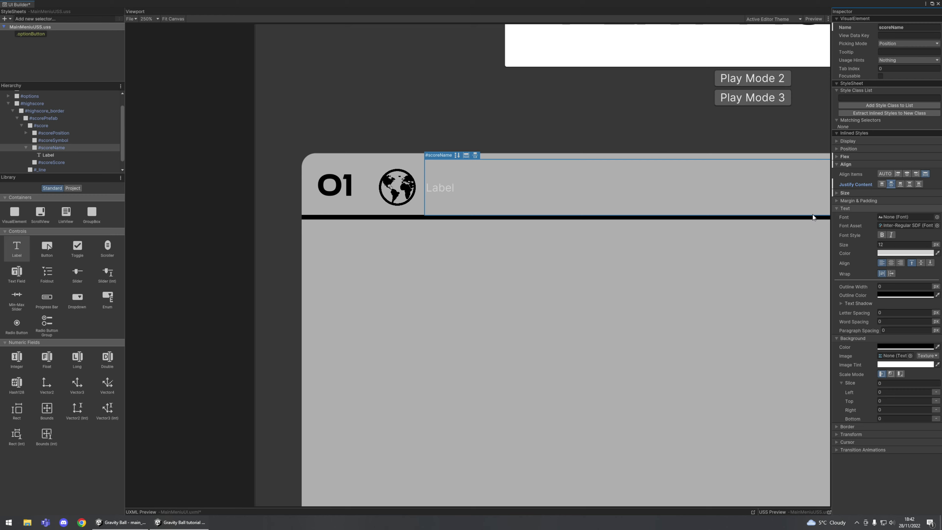
- Clear the scoreName label's font asset to None and set its font to aAtmospheric
{"action": "middle_click_drag", "start_coordinate": [652, 305], "coordinate": [531, 306]}
{"action": "scroll", "coordinate": [530, 305], "scroll_direction": "down", "scroll_amount": 2}
{"action": "middle_click_drag", "start_coordinate": [592, 304], "coordinate": [522, 295]}
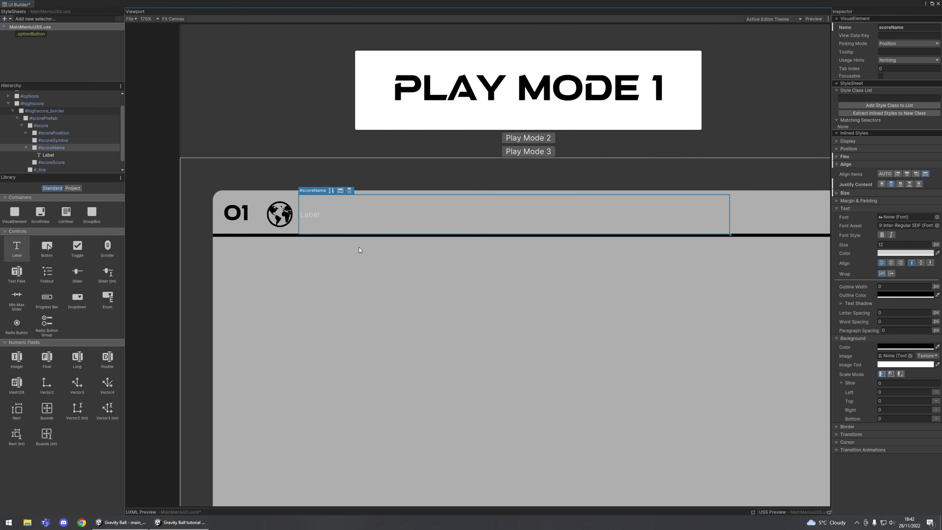
{"action": "left_click", "coordinate": [48, 156]}
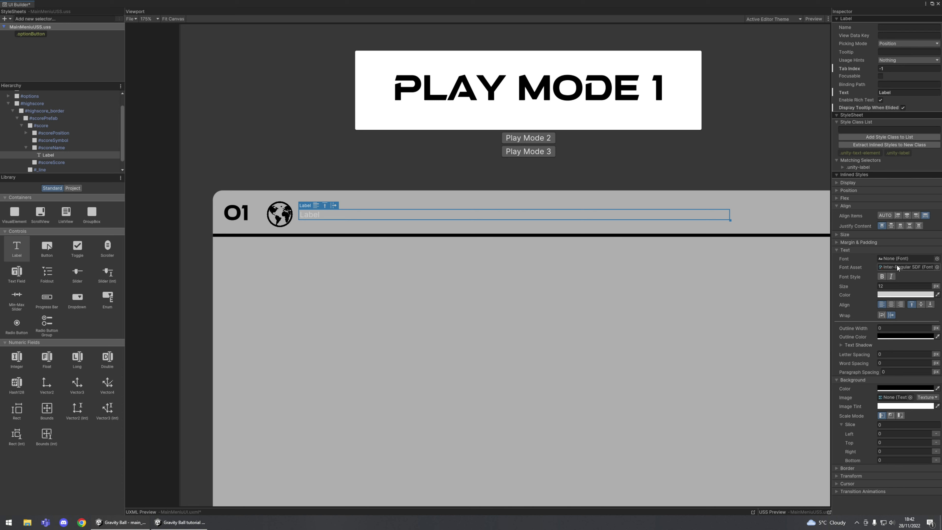
{"action": "key", "text": "Delete"}
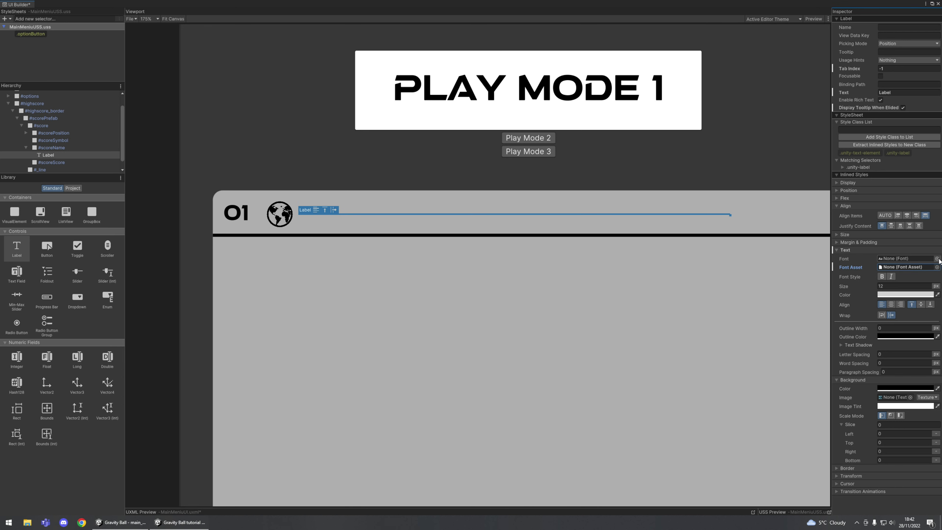
{"action": "left_click", "coordinate": [937, 258]}
{"action": "left_click", "coordinate": [692, 163]}
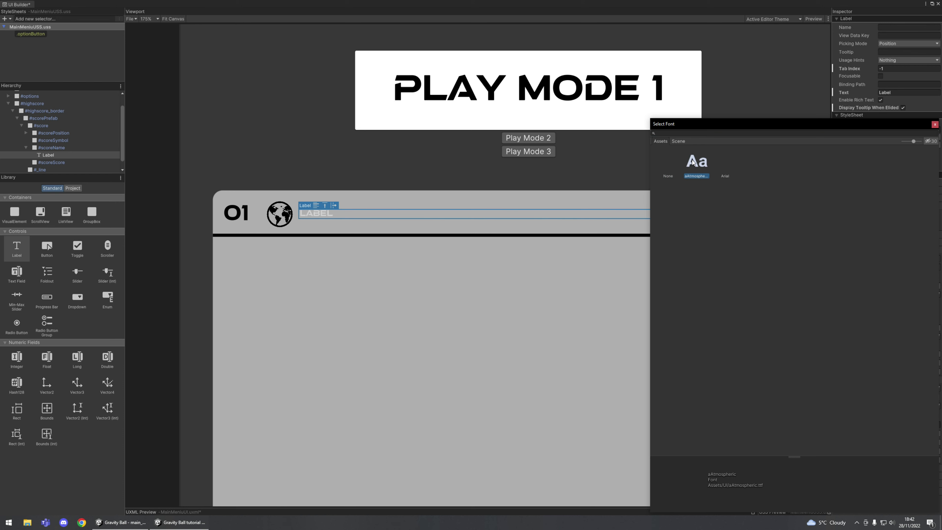
{"action": "left_click", "coordinate": [935, 124]}
- Set the scoreName label's text color to black and its font size to 30 px
{"action": "left_click", "coordinate": [892, 294]}
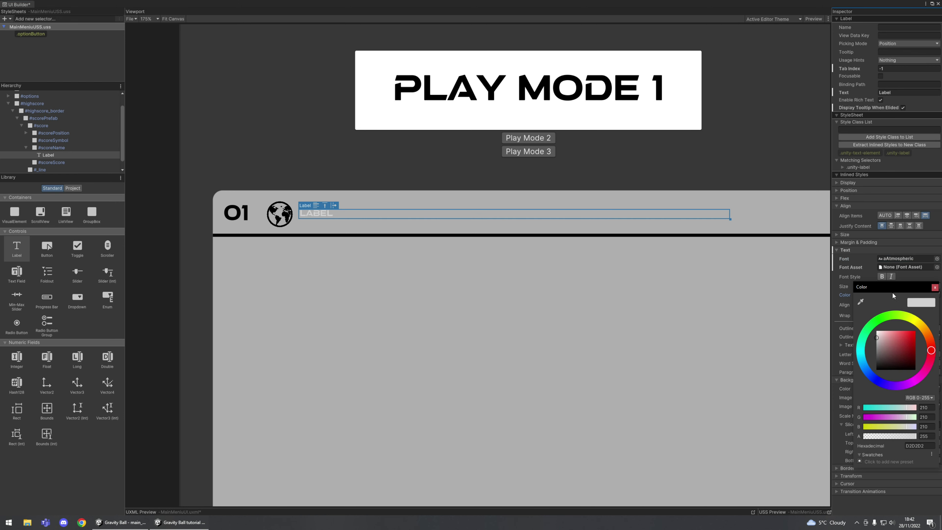
{"action": "left_click_drag", "start_coordinate": [881, 347], "coordinate": [868, 369]}
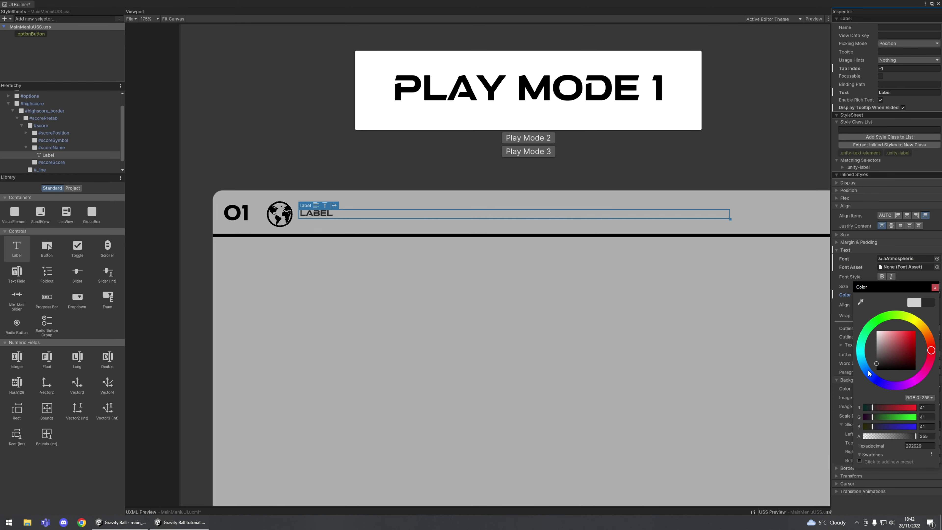
{"action": "left_click", "coordinate": [935, 288]}
{"action": "left_click", "coordinate": [886, 285]}
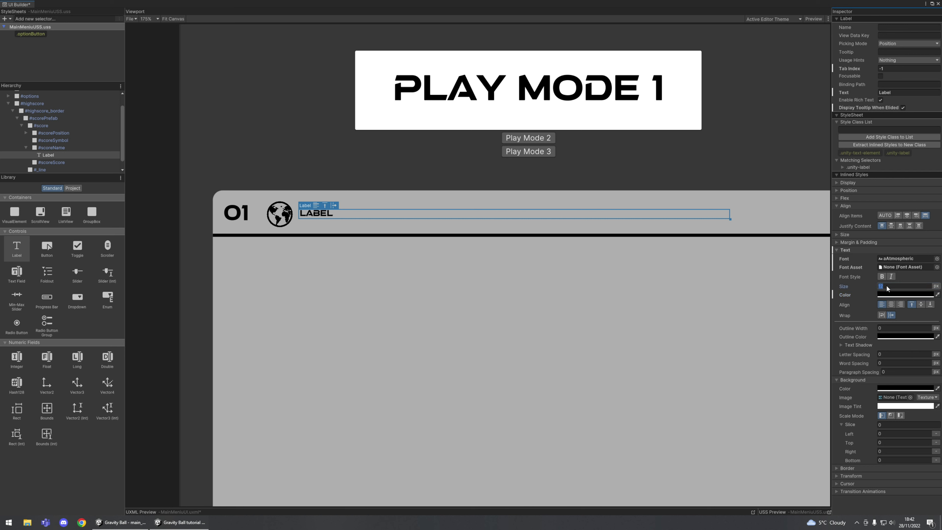
{"action": "type", "text": "30"}
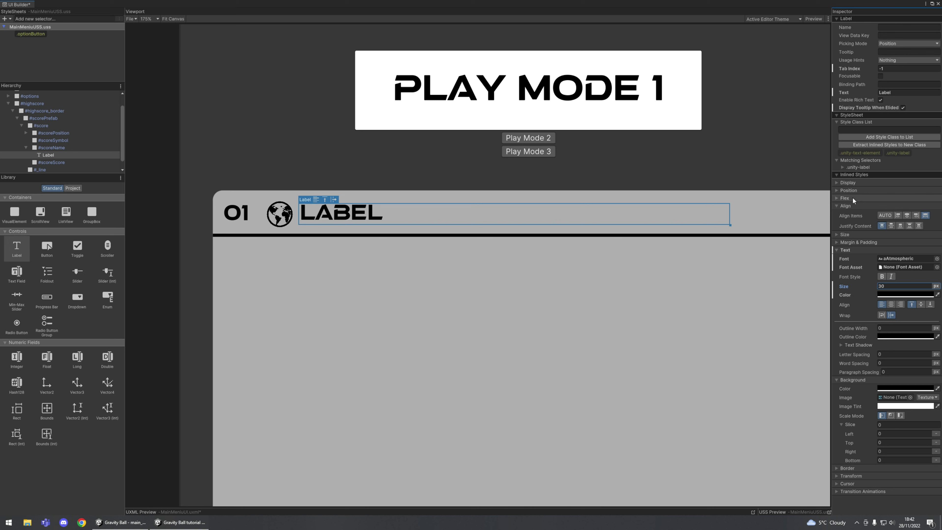
- Set the scoreName label's flex Grow and Shrink to 1 and align its text vertically to the middle
{"action": "left_click", "coordinate": [845, 198]}
{"action": "left_click", "coordinate": [913, 222]}
{"action": "type", "text": "1"}
{"action": "left_click", "coordinate": [886, 222]}
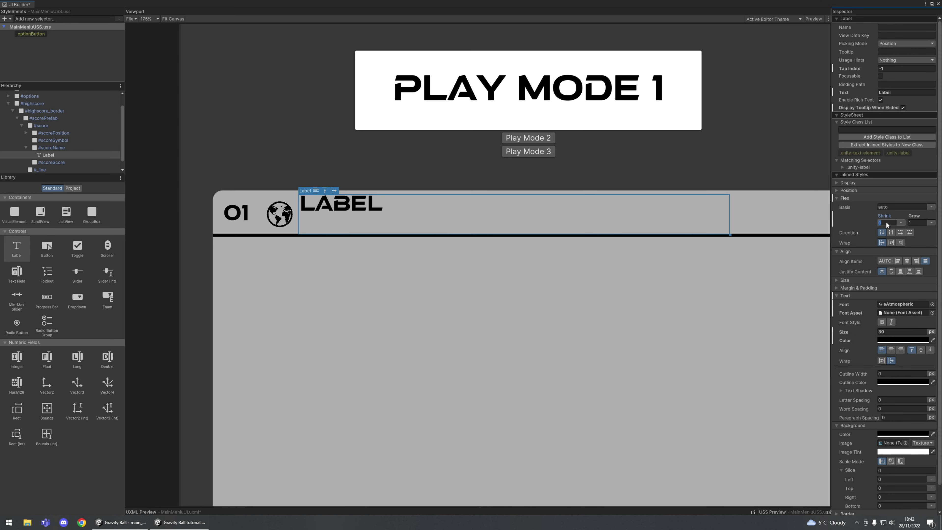
{"action": "type", "text": "1"}
{"action": "left_click", "coordinate": [920, 351]}
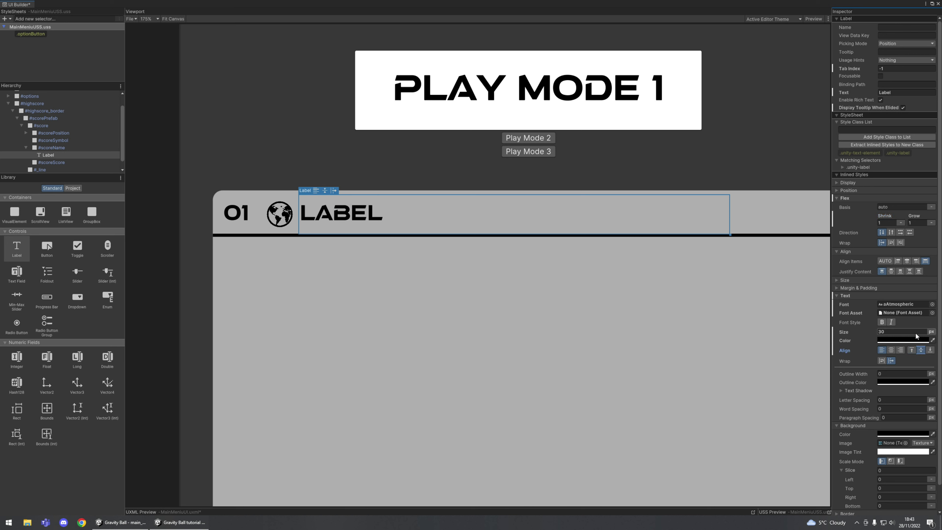
- Change the scoreName label's text to Player-name-here
{"action": "double_click", "coordinate": [339, 214]}
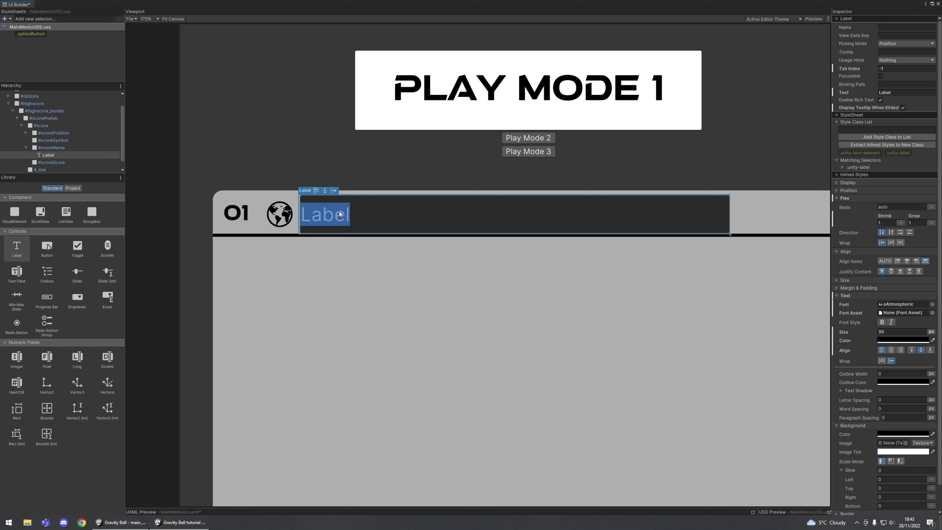
{"action": "type", "text": "P"}
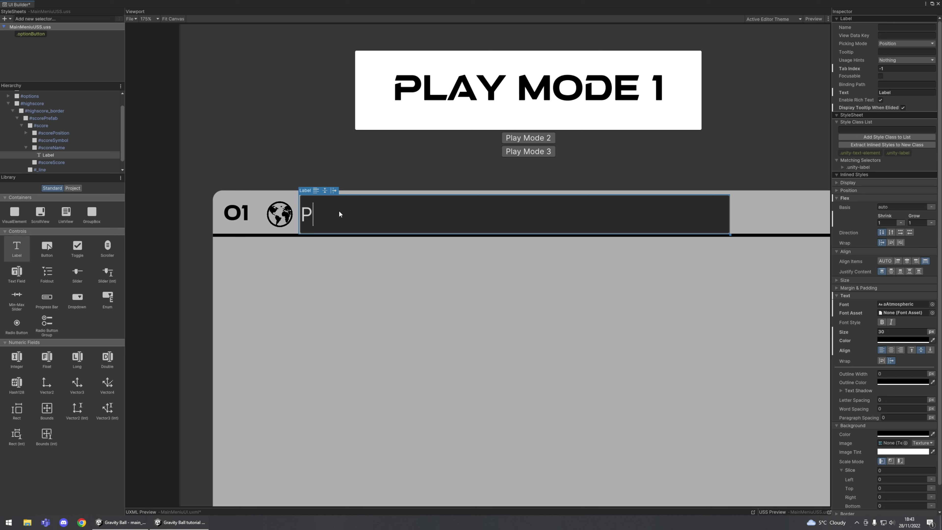
{"action": "type", "text": "layer"}
{"action": "key", "text": "BackSpace"}
{"action": "type", "text": "er"}
{"action": "key", "text": "BackSpace"}
{"action": "type", "text": "-name-here"}
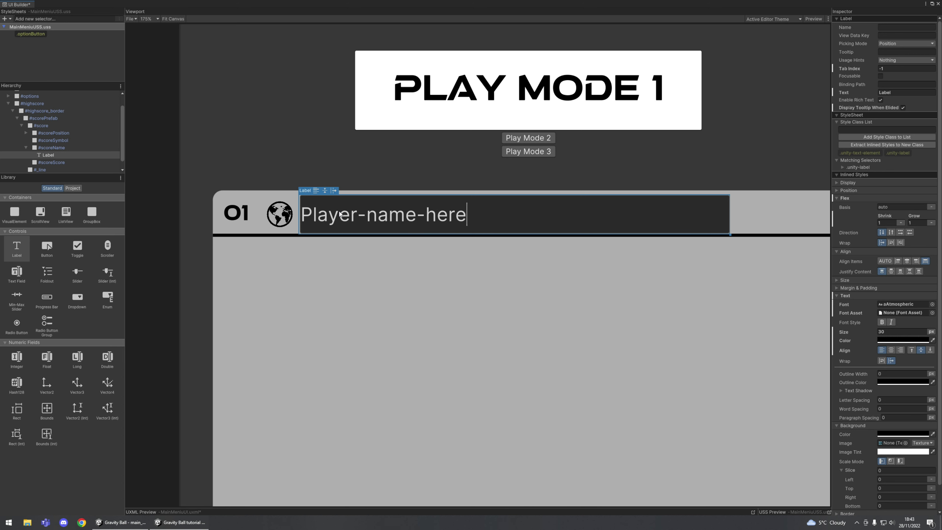
{"action": "key", "text": "Return"}
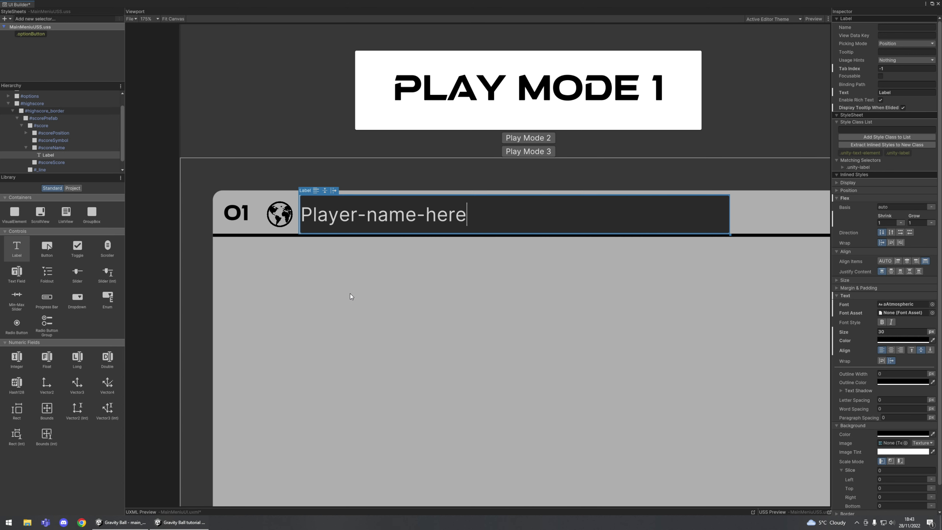
{"action": "left_click", "coordinate": [348, 290]}
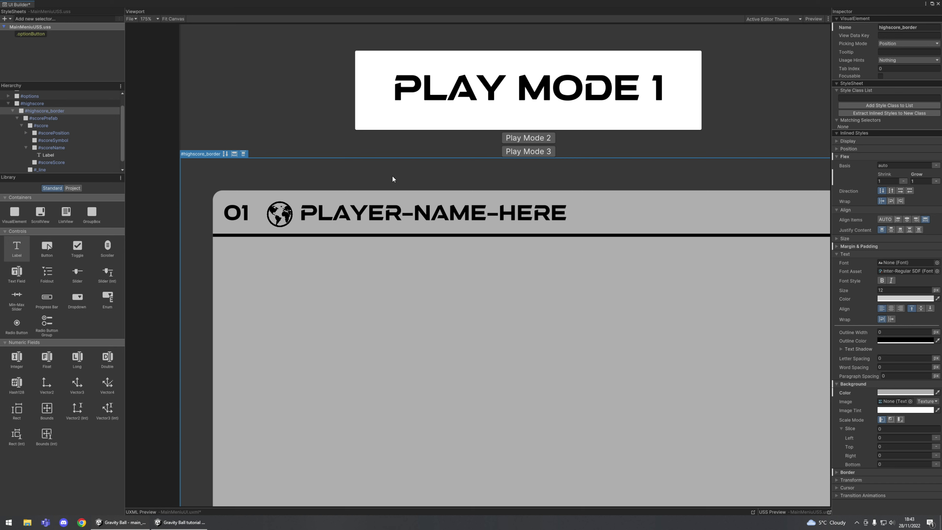
- Set the scoreName element's left and right padding to 25 px each
{"action": "left_click", "coordinate": [53, 147]}
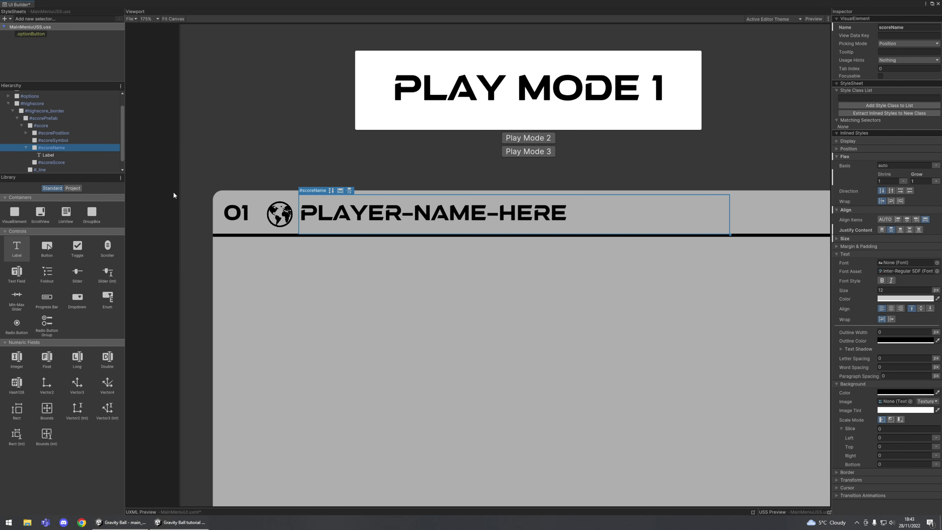
{"action": "left_click", "coordinate": [837, 255]}
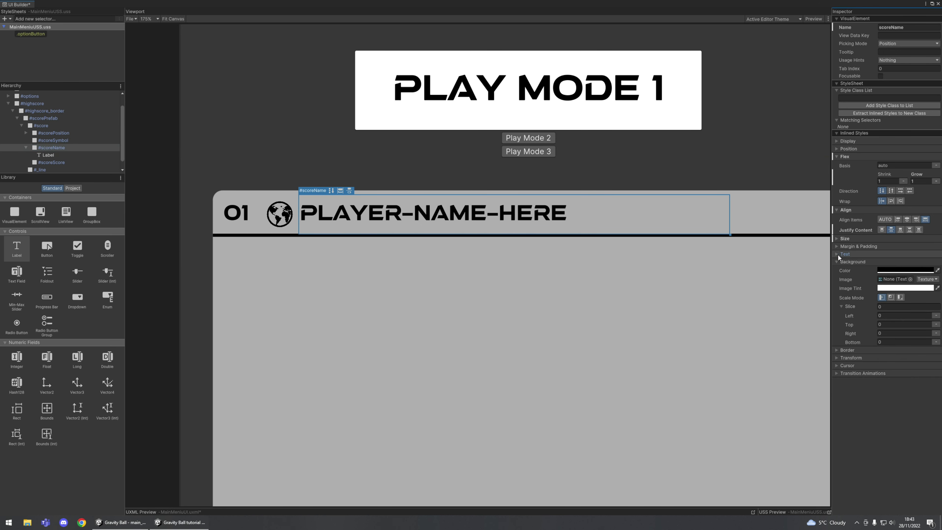
{"action": "left_click", "coordinate": [837, 246]}
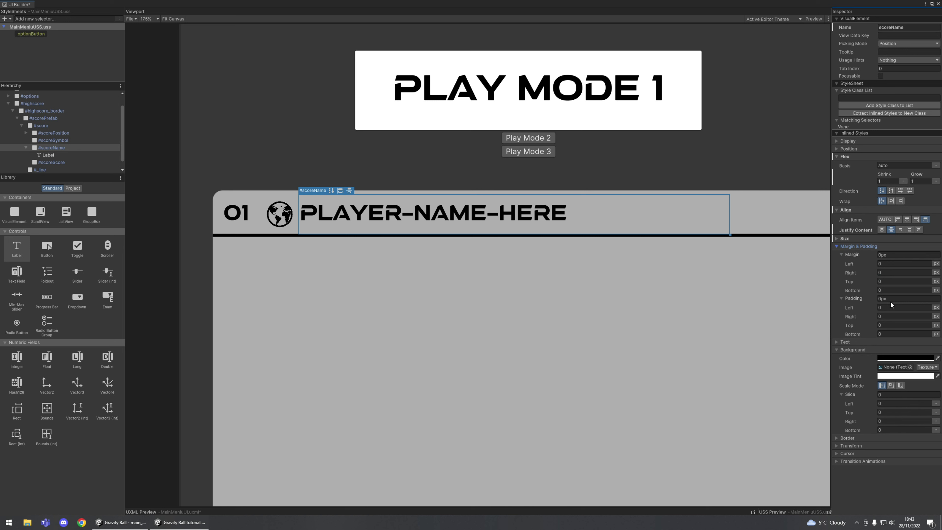
{"action": "left_click", "coordinate": [883, 308]}
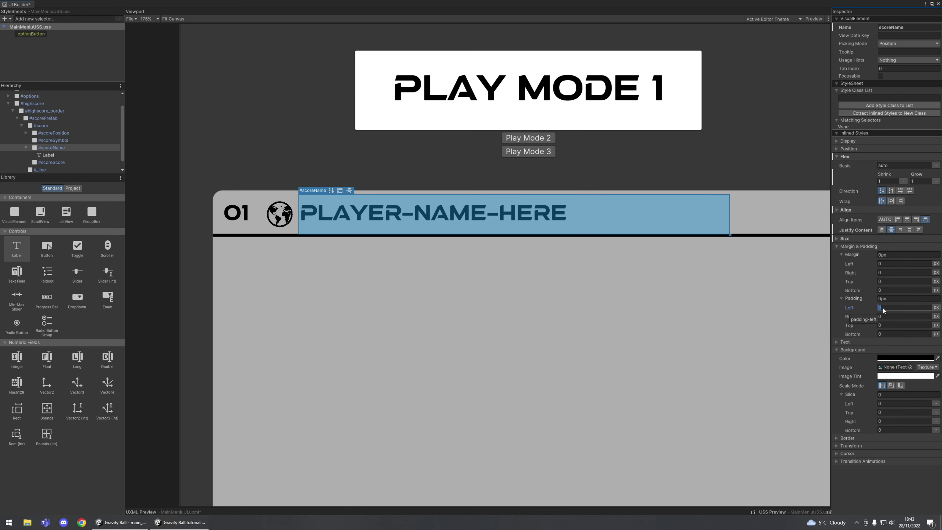
{"action": "key", "text": "Return"}
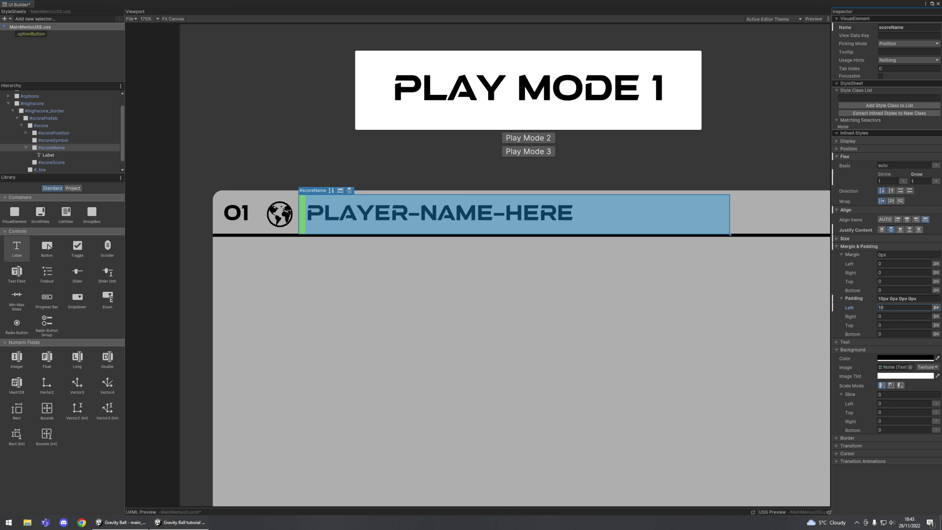
{"action": "left_click", "coordinate": [891, 307]}
{"action": "type", "text": "25"}
{"action": "left_click", "coordinate": [888, 317]}
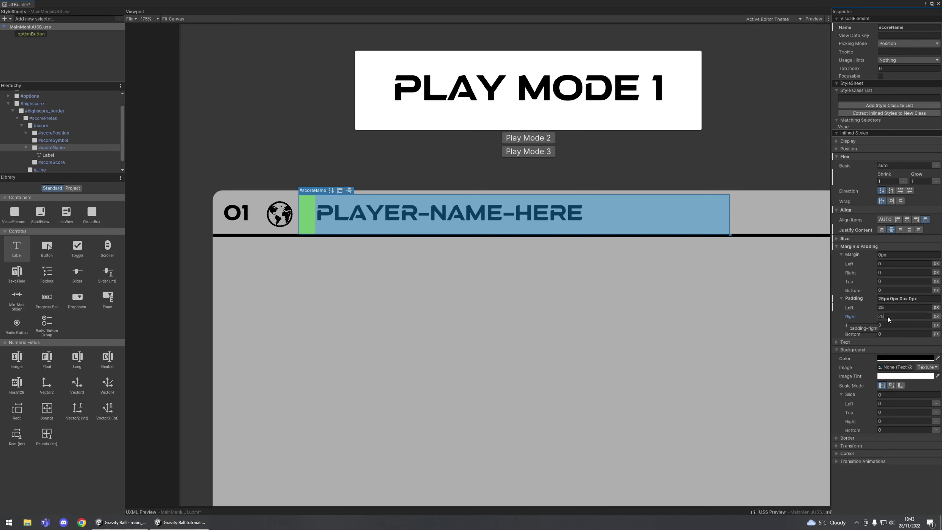
{"action": "key", "text": "Return"}
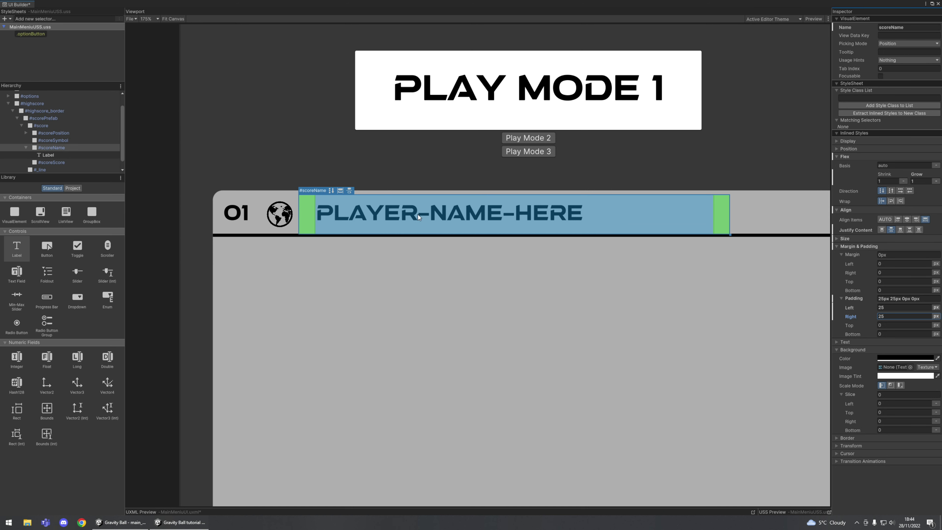
{"action": "left_click", "coordinate": [747, 252]}
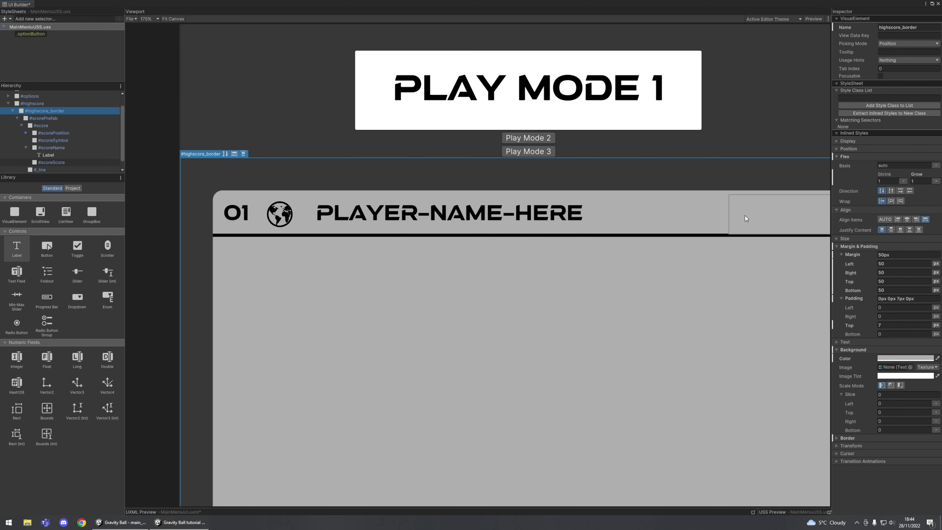
- Add a Label inside the scoreScore element and set scoreScore's Justify Content to center
{"action": "scroll", "coordinate": [55, 150], "scroll_direction": "down", "scroll_amount": 1}
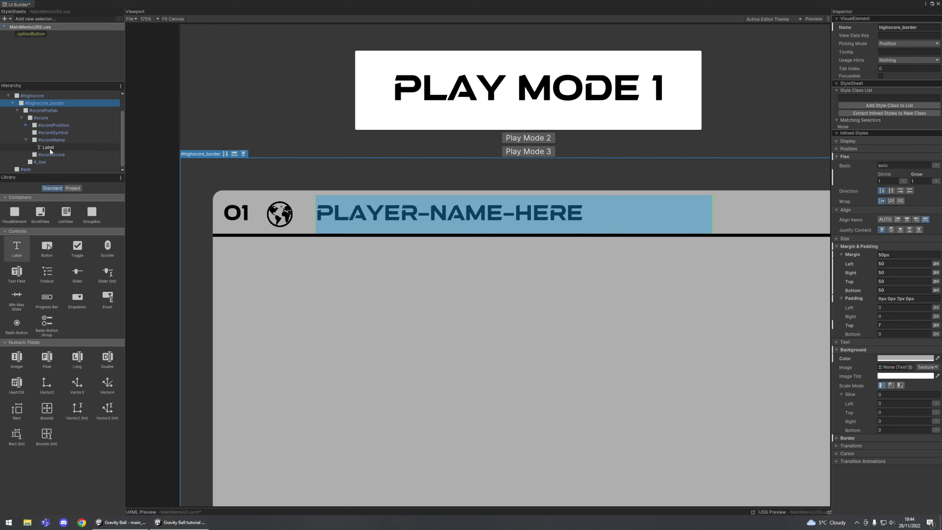
{"action": "left_click", "coordinate": [25, 140]}
{"action": "left_click", "coordinate": [47, 155]}
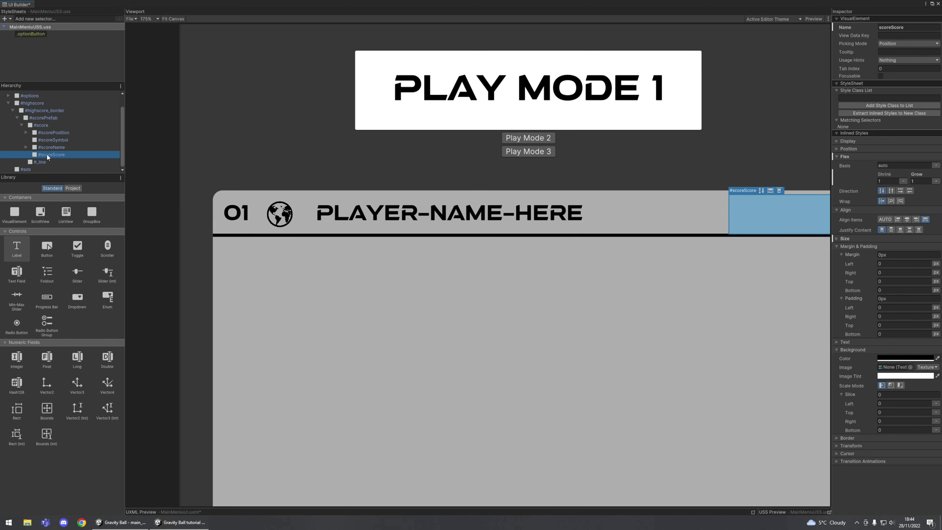
{"action": "left_click_drag", "start_coordinate": [24, 247], "coordinate": [53, 155]}
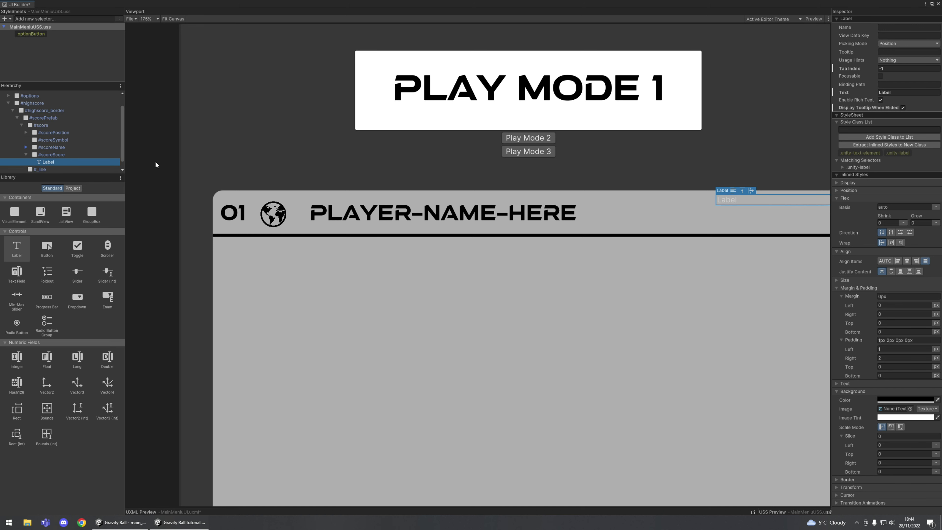
{"action": "left_click", "coordinate": [52, 154]}
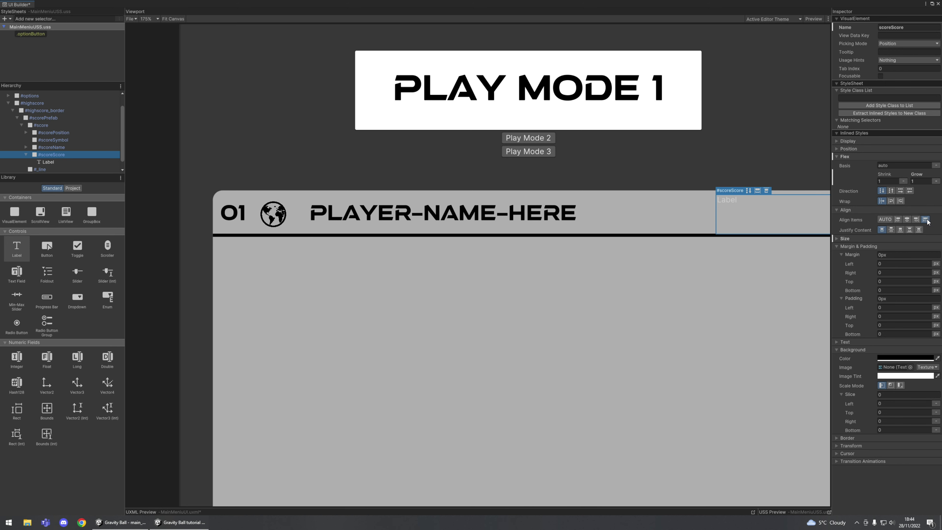
{"action": "left_click", "coordinate": [891, 230]}
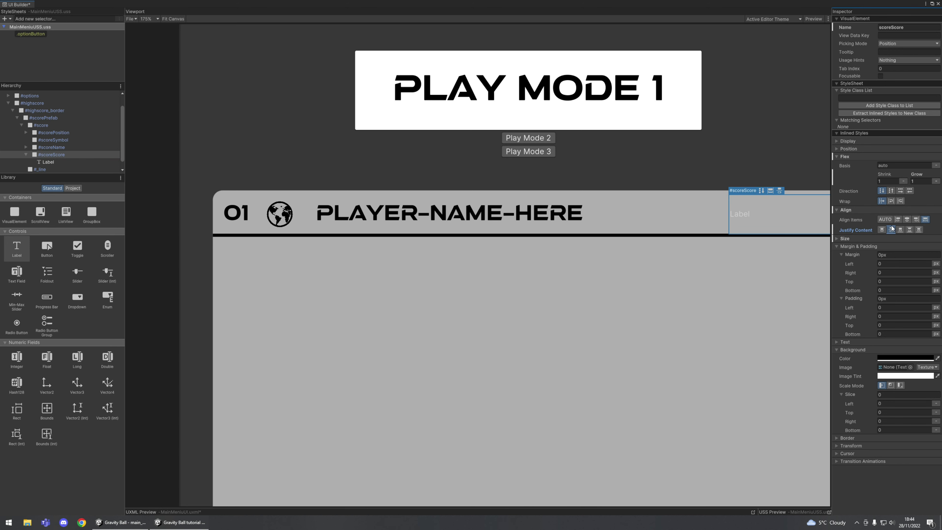
- Set the scoreScore label's flex Shrink and Grow to 1
{"action": "left_click", "coordinate": [47, 162]}
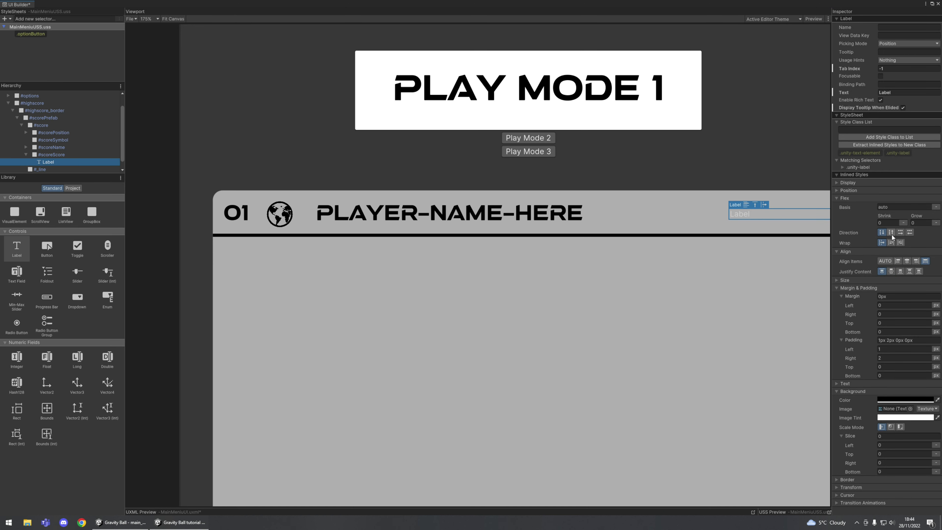
{"action": "left_click", "coordinate": [895, 222]}
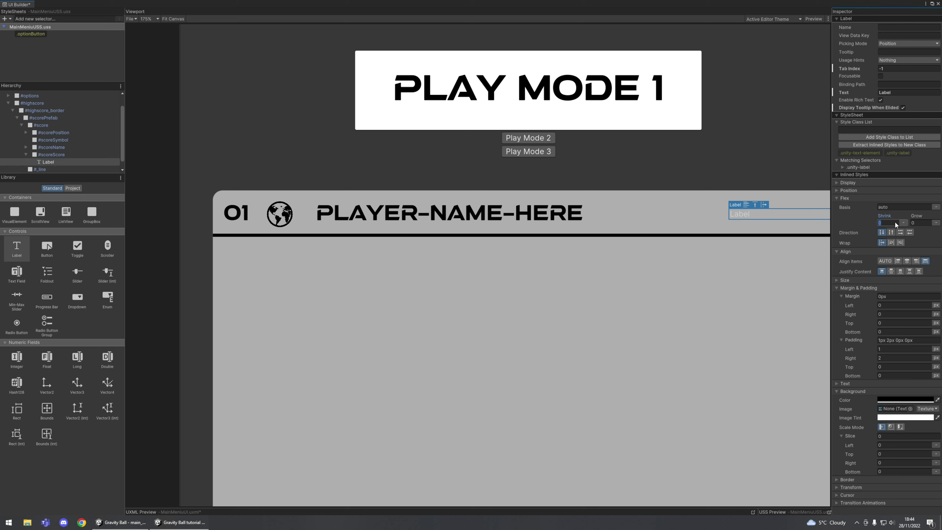
{"action": "key", "text": "Tab"}
{"action": "type", "text": "1"}
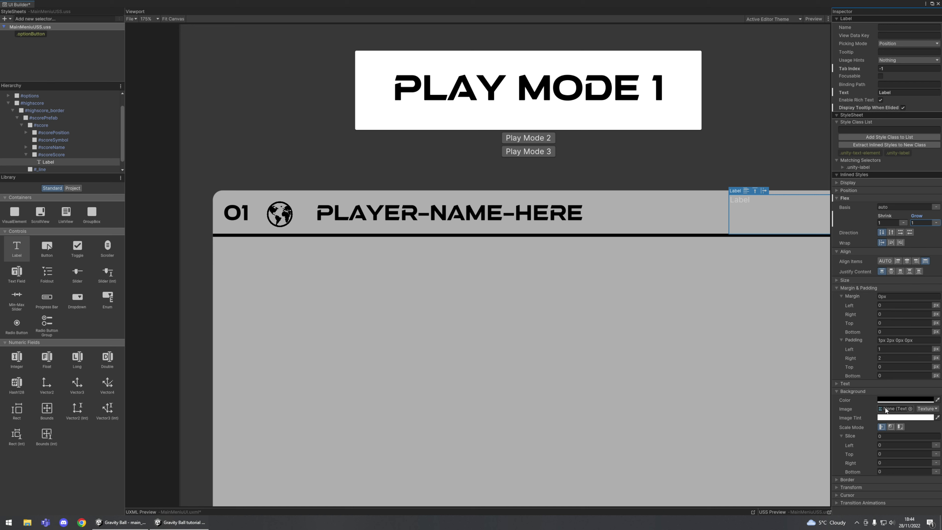
- Set the scoreScore label's font to aAtmospheric with font asset None, and its font size to 30 px
{"action": "left_click", "coordinate": [847, 384]}
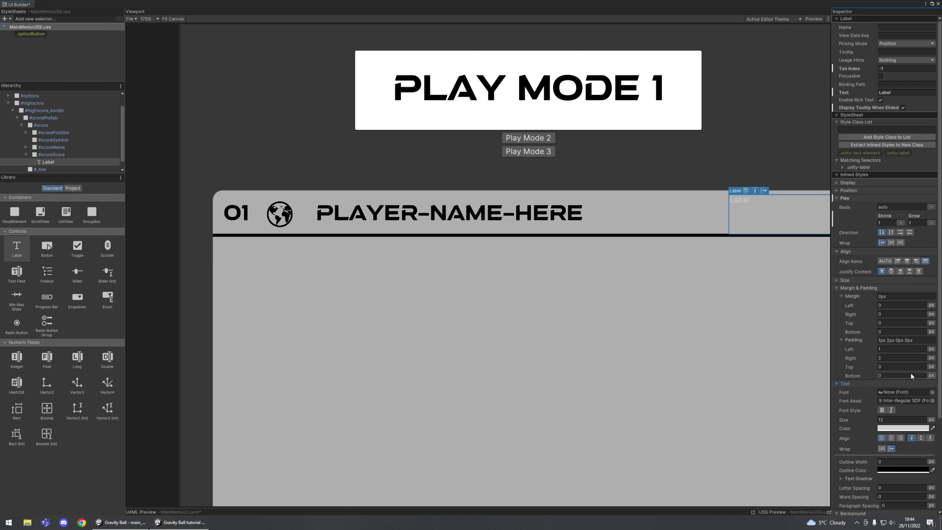
{"action": "scroll", "coordinate": [910, 372], "scroll_direction": "down", "scroll_amount": 2}
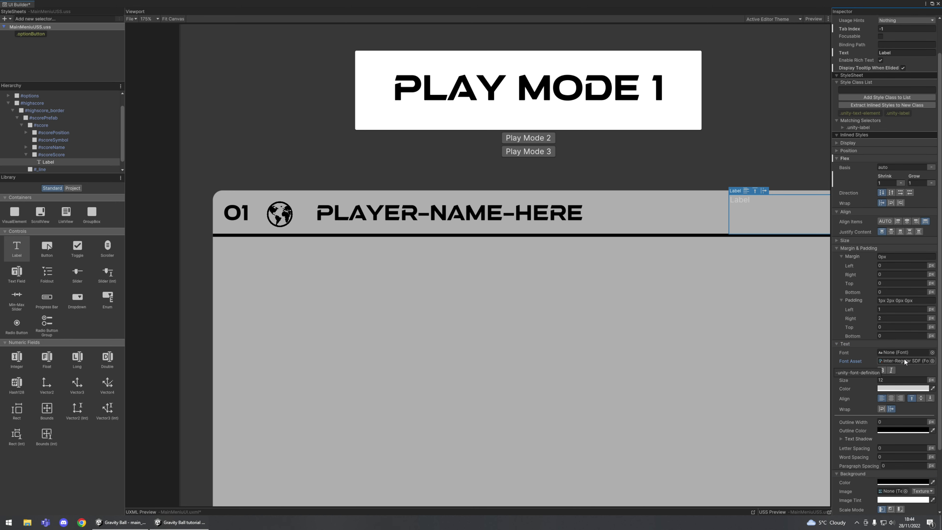
{"action": "left_click", "coordinate": [932, 352]}
{"action": "left_click", "coordinate": [696, 166]}
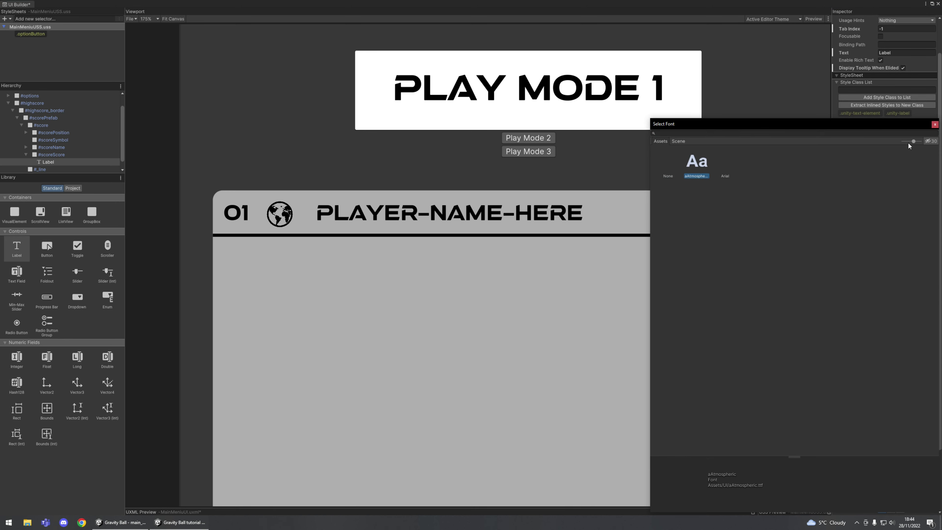
{"action": "left_click", "coordinate": [935, 124]}
{"action": "left_click", "coordinate": [887, 380]}
{"action": "type", "text": "30"}
{"action": "key", "text": "Return"}
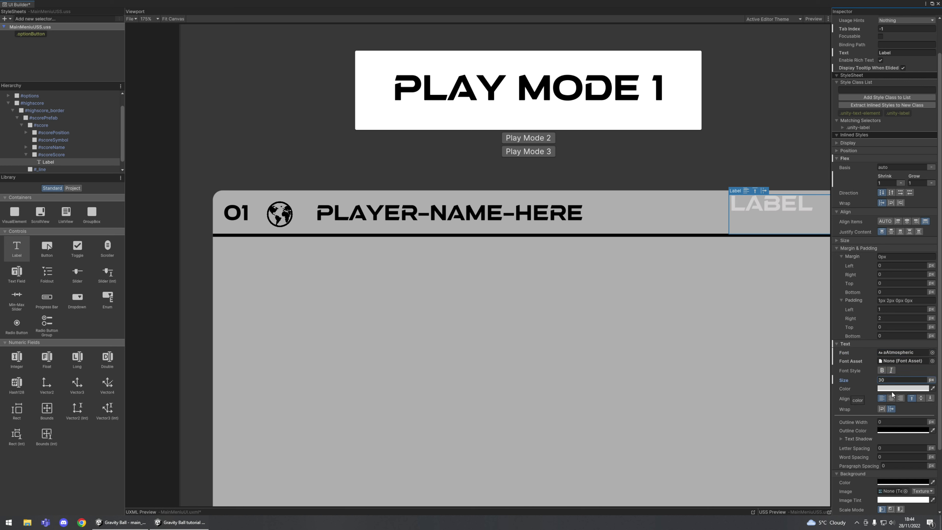
- Set the scoreScore label's text color to black and align the text right and vertically to the middle
{"action": "left_click", "coordinate": [888, 387]}
{"action": "left_click_drag", "start_coordinate": [878, 409], "coordinate": [876, 414]}
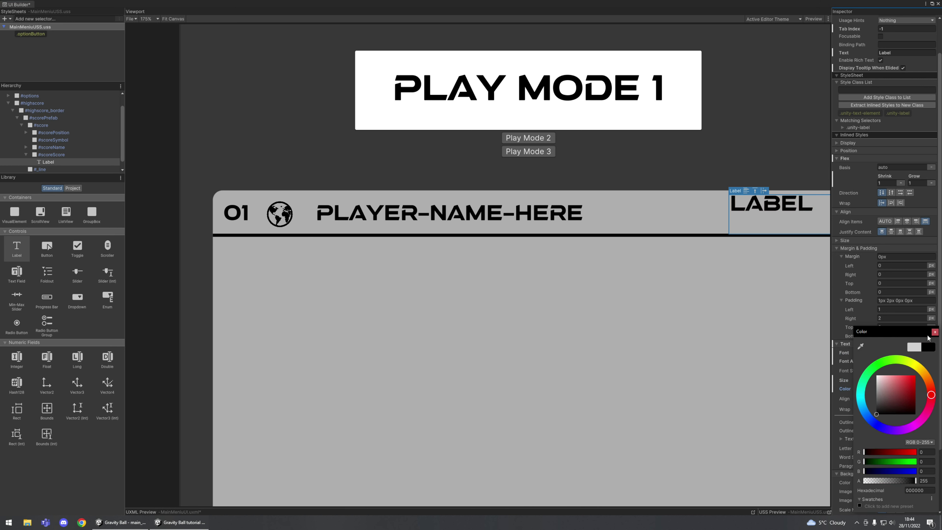
{"action": "left_click", "coordinate": [934, 332]}
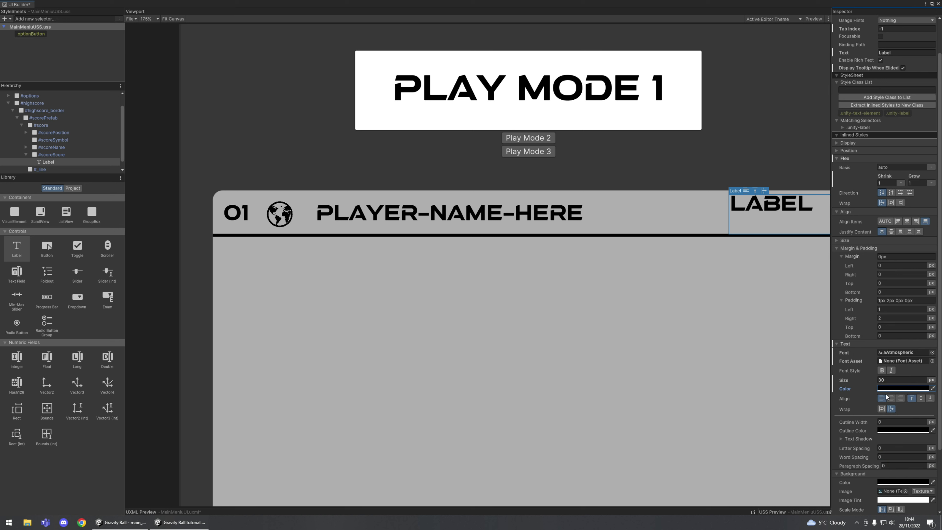
{"action": "left_click", "coordinate": [901, 398]}
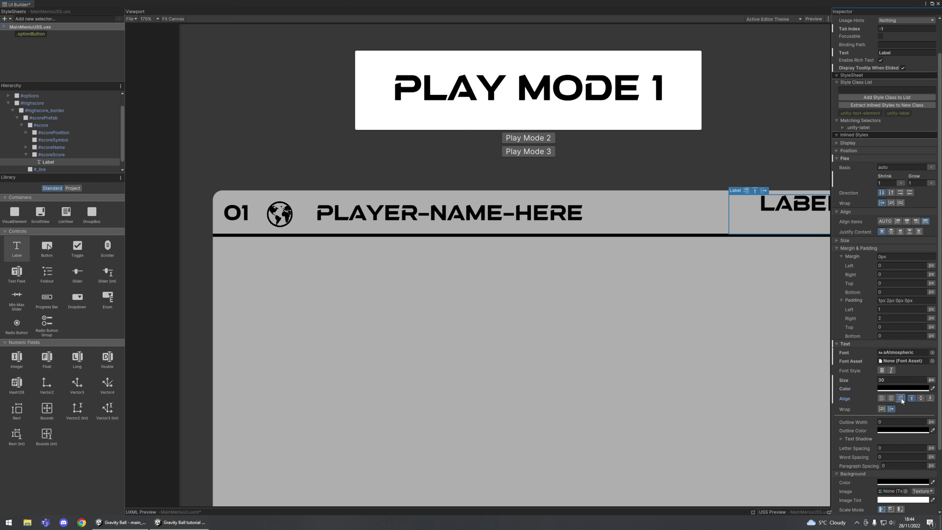
{"action": "left_click", "coordinate": [920, 398]}
{"action": "scroll", "coordinate": [688, 333], "scroll_direction": "down", "scroll_amount": 2}
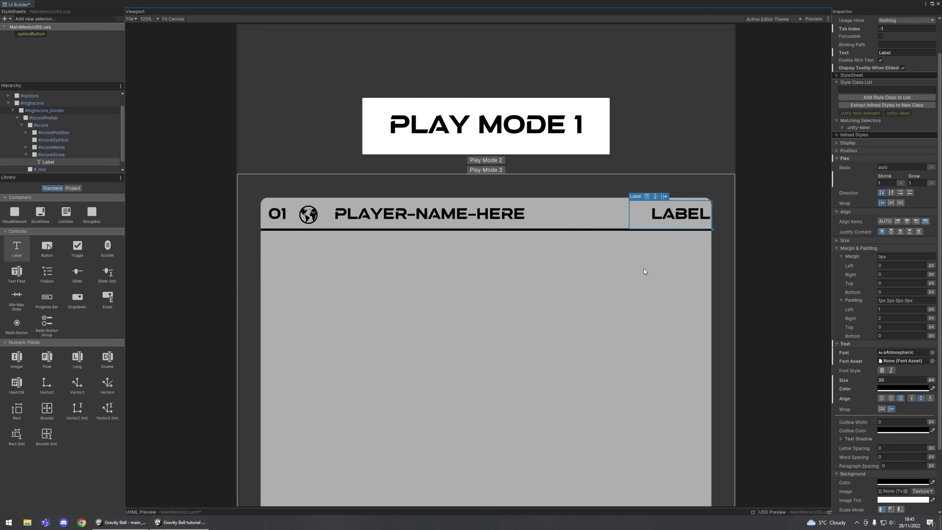
- Change the scoreScore label's text to 00001
{"action": "double_click", "coordinate": [677, 221]}
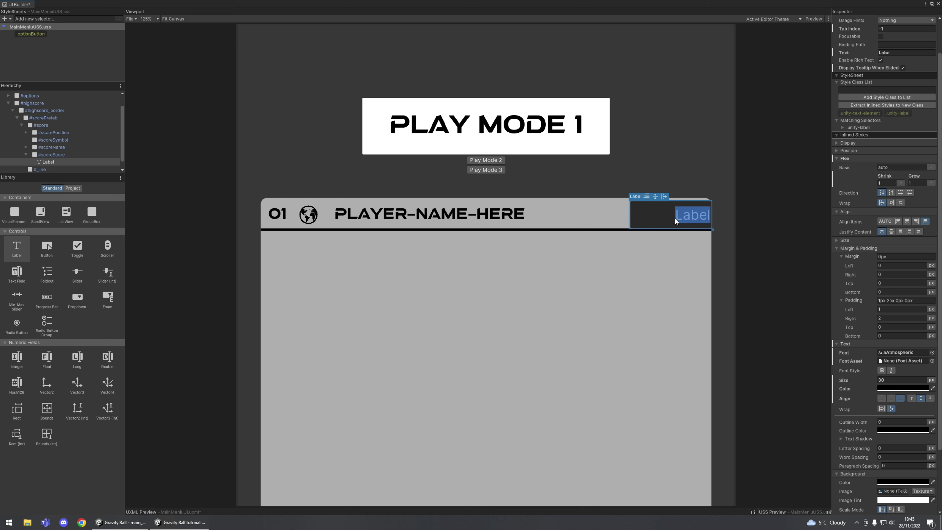
{"action": "type", "text": "00001"}
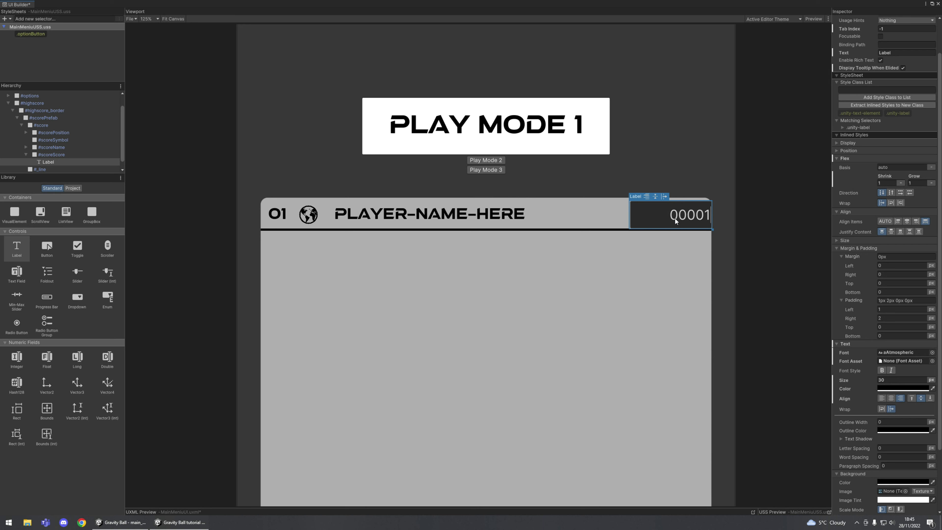
{"action": "key", "text": "Return"}
{"action": "left_click", "coordinate": [632, 299]}
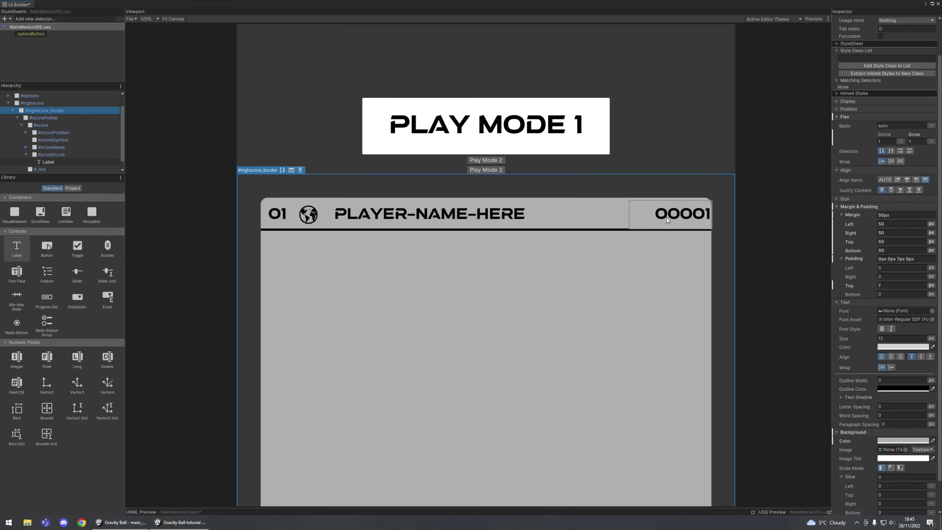
- Set the scoreScore element's right padding to 25 px
{"action": "left_click", "coordinate": [674, 213]}
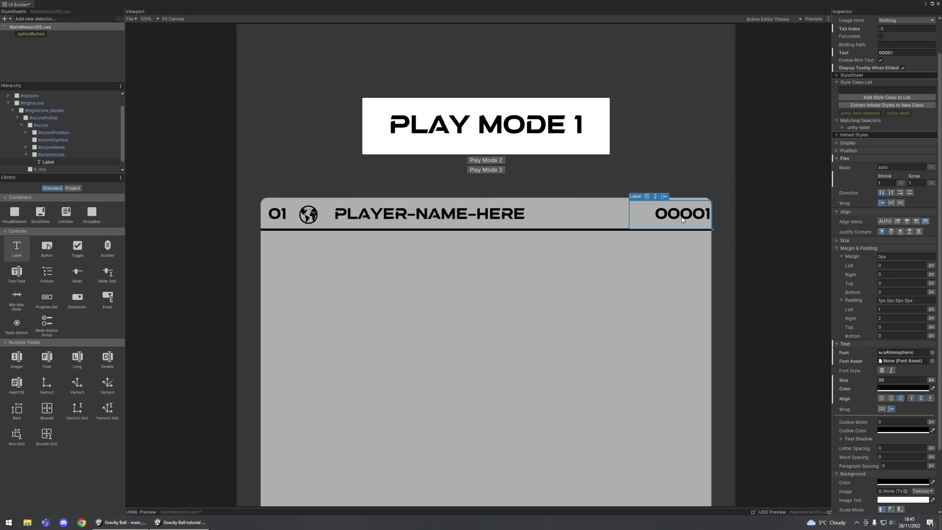
{"action": "left_click", "coordinate": [58, 154]}
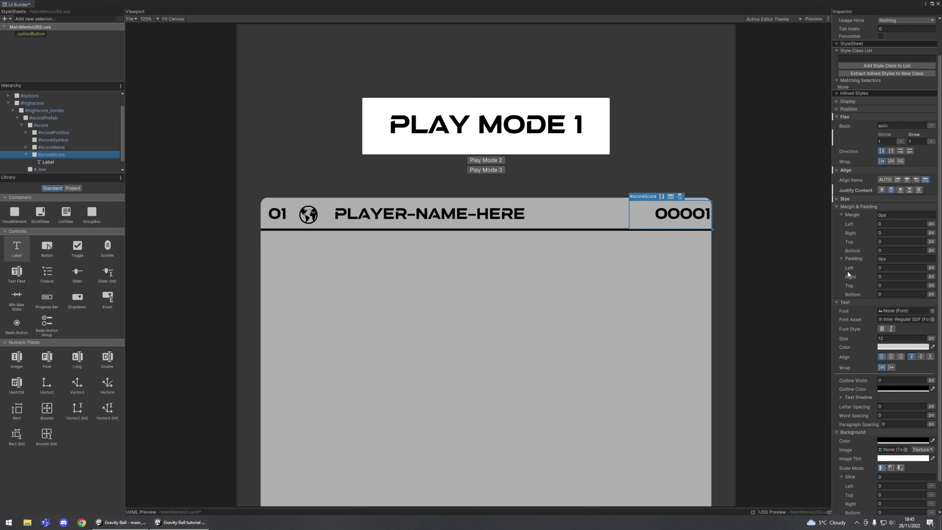
{"action": "left_click", "coordinate": [885, 276]}
{"action": "type", "text": "25"}
{"action": "key", "text": "Return"}
{"action": "left_click", "coordinate": [691, 243]}
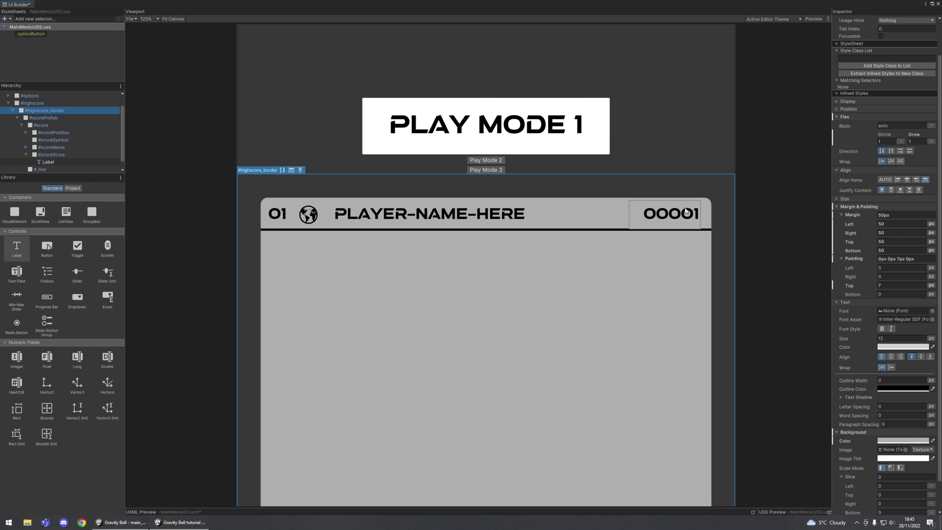
- Deselect the highscore_border element and save the main menu UI document
{"action": "scroll", "coordinate": [471, 247], "scroll_direction": "up", "scroll_amount": 5}
{"action": "scroll", "coordinate": [474, 254], "scroll_direction": "down", "scroll_amount": 6}
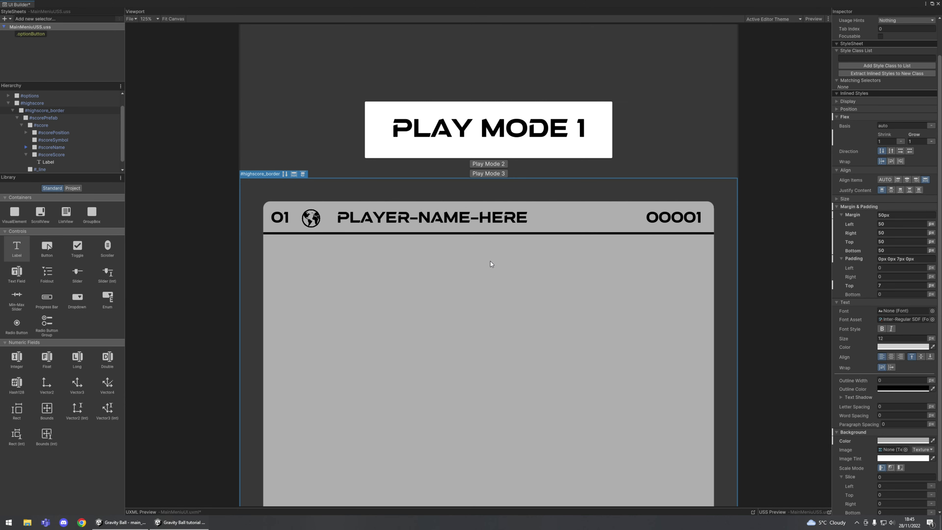
{"action": "left_click", "coordinate": [753, 261]}
{"action": "key", "text": "ctrl+s"}
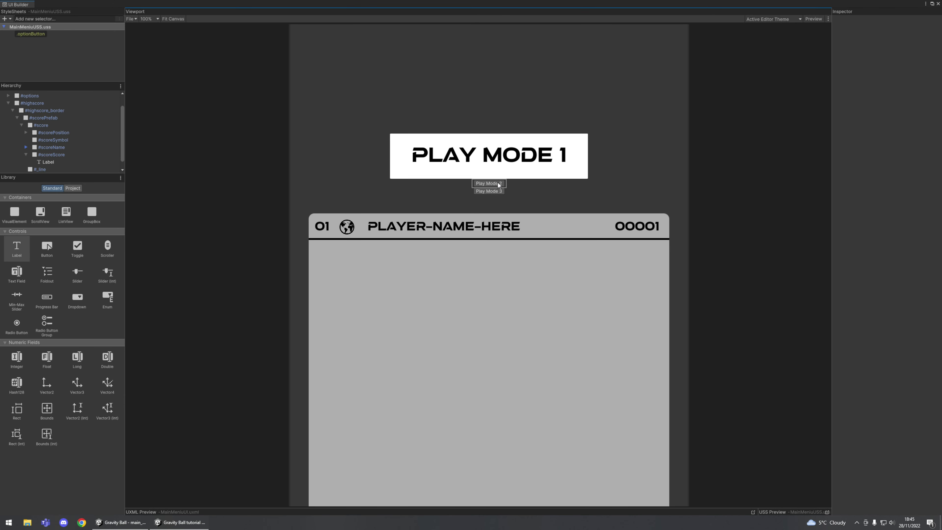
- Apply the .optionButton style class to the Play Mode 2 and Play Mode 3 buttons and save the document
{"action": "scroll", "coordinate": [490, 195], "scroll_direction": "up", "scroll_amount": 2}
{"action": "scroll", "coordinate": [491, 213], "scroll_direction": "down", "scroll_amount": 3}
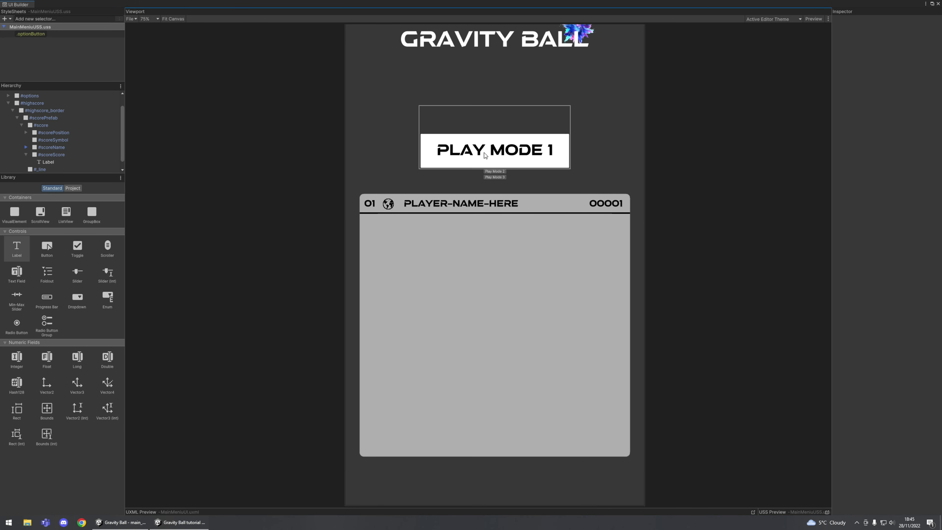
{"action": "left_click", "coordinate": [31, 34]}
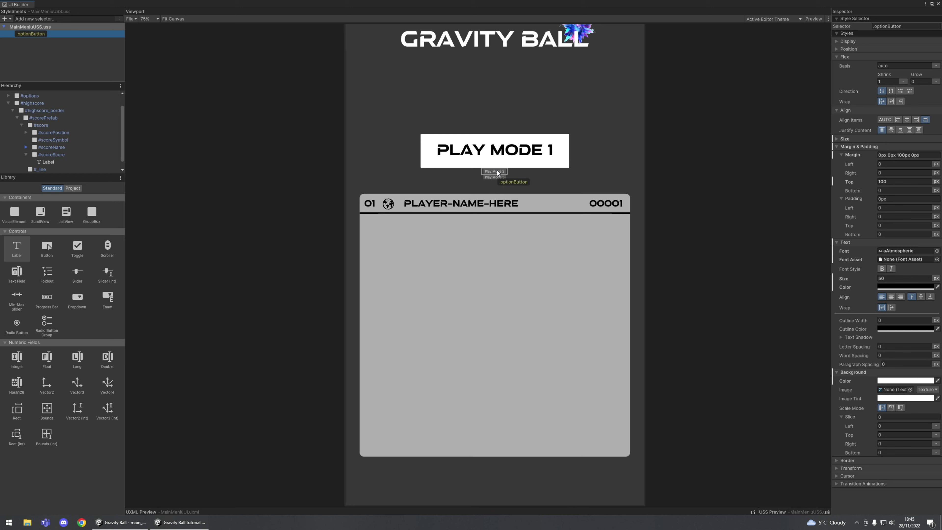
{"action": "left_click_drag", "start_coordinate": [497, 171], "coordinate": [497, 171]}
{"action": "left_click_drag", "start_coordinate": [34, 35], "coordinate": [503, 205]}
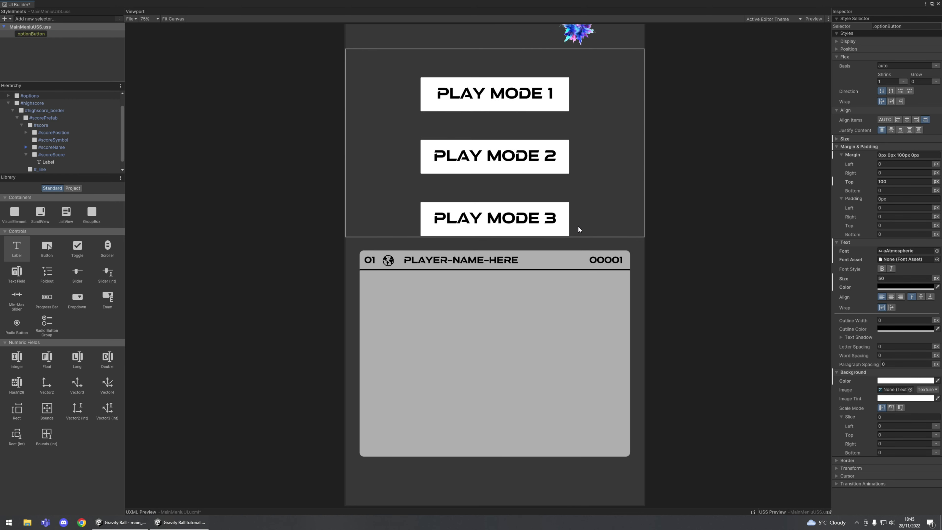
{"action": "key", "text": "ctrl+s"}
{"action": "scroll", "coordinate": [670, 220], "scroll_direction": "up", "scroll_amount": 4}
{"action": "scroll", "coordinate": [671, 220], "scroll_direction": "down", "scroll_amount": 4}
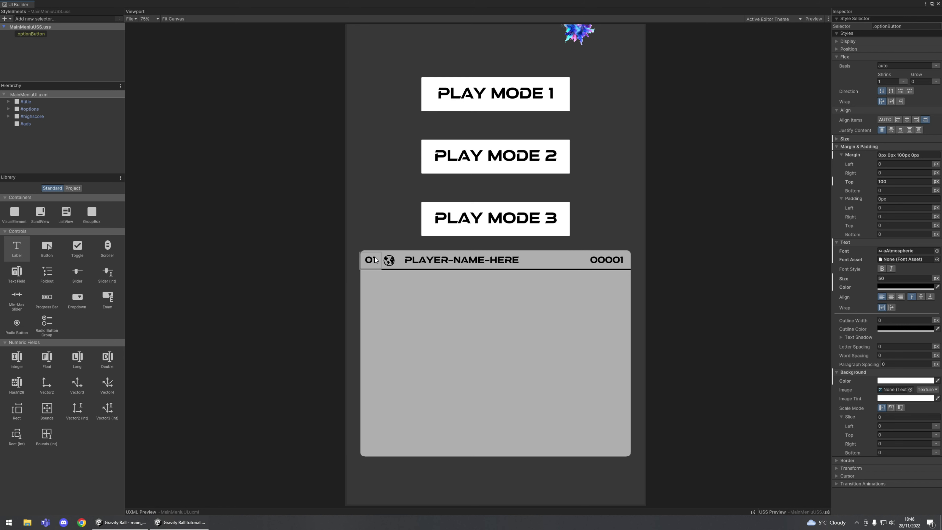
- Create a template from the scorePrefab element, saved as scorePrefab.uxml in the project's Assets/UI/Main Menu folder
{"action": "left_click", "coordinate": [8, 116]}
{"action": "left_click", "coordinate": [12, 124]}
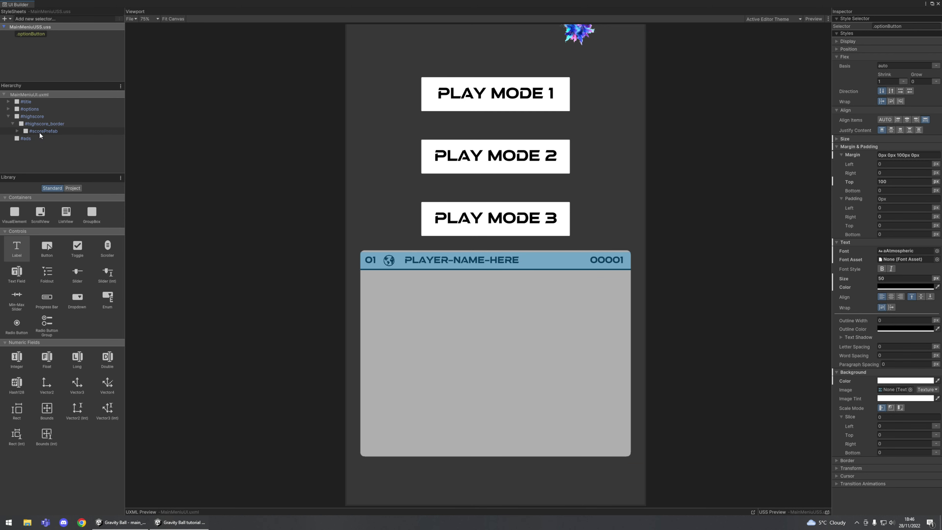
{"action": "right_click", "coordinate": [43, 131]}
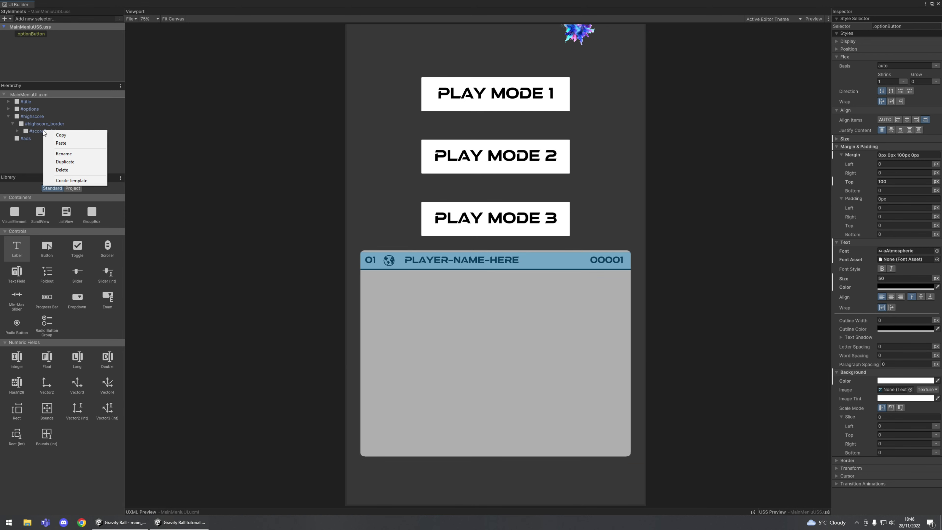
{"action": "left_click", "coordinate": [71, 181]}
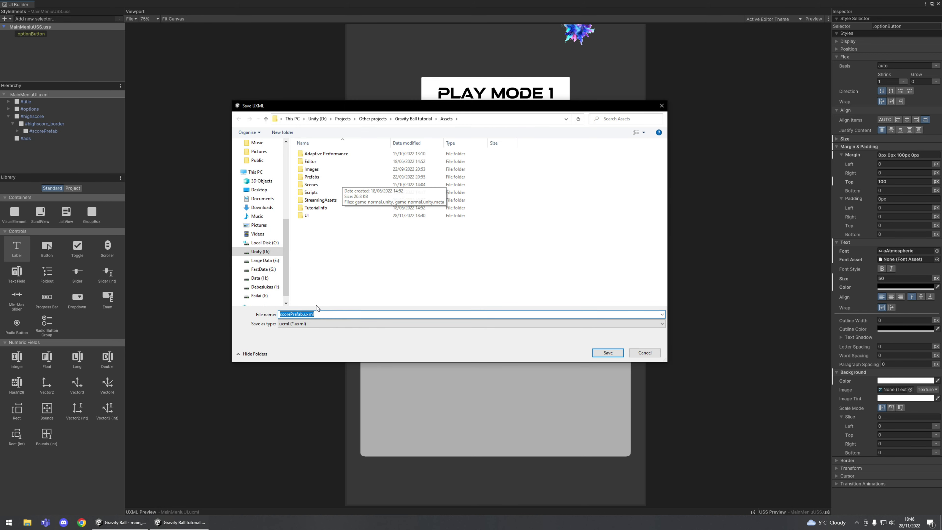
{"action": "double_click", "coordinate": [306, 215]}
{"action": "double_click", "coordinate": [315, 153]}
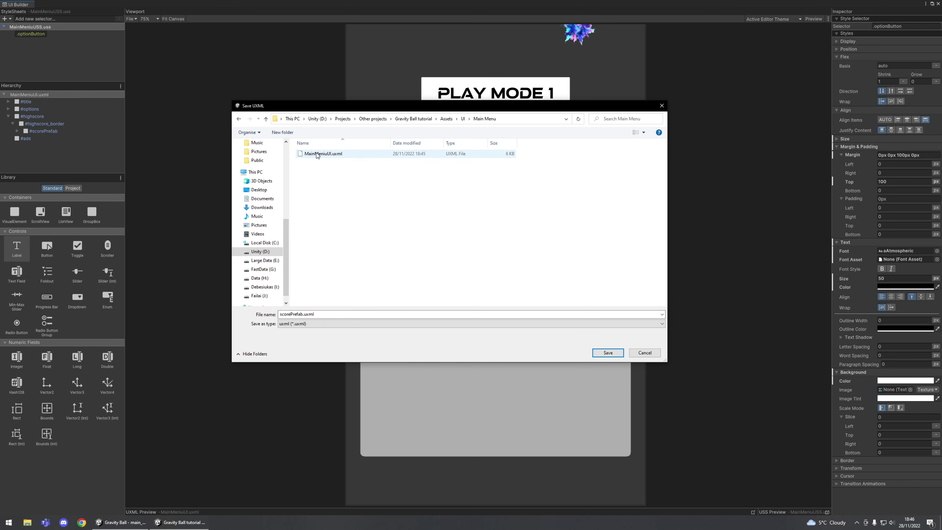
{"action": "double_click", "coordinate": [300, 315]}
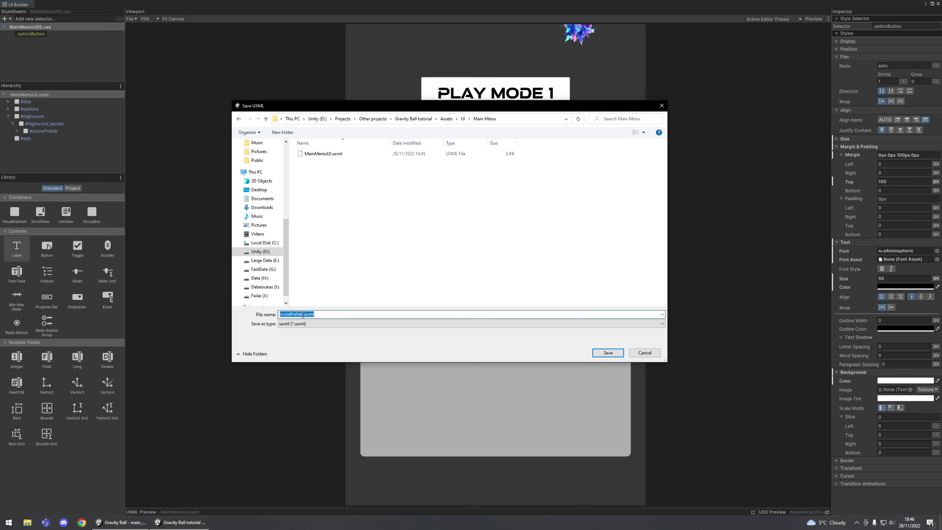
{"action": "left_click", "coordinate": [607, 353]}
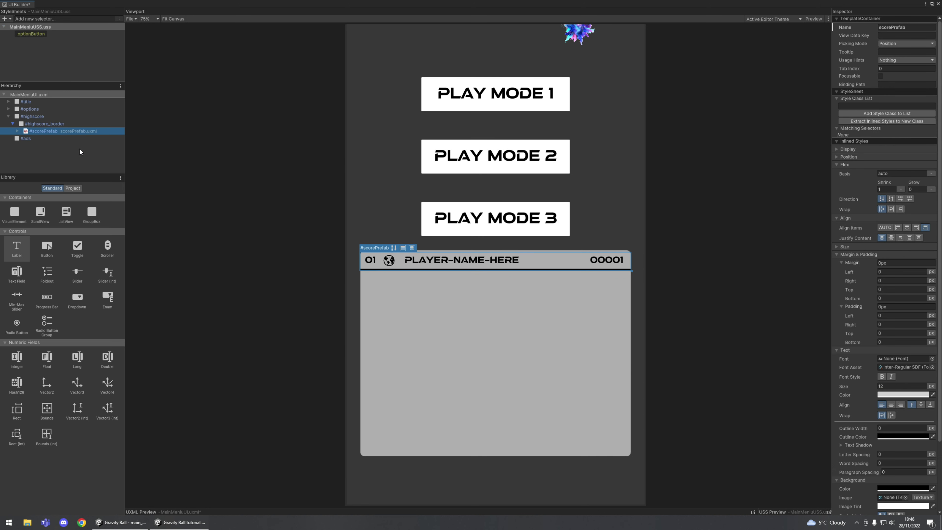
- Check the options available for the scorePrefab template instance and save the main menu document containing it
{"action": "left_click", "coordinate": [47, 154]}
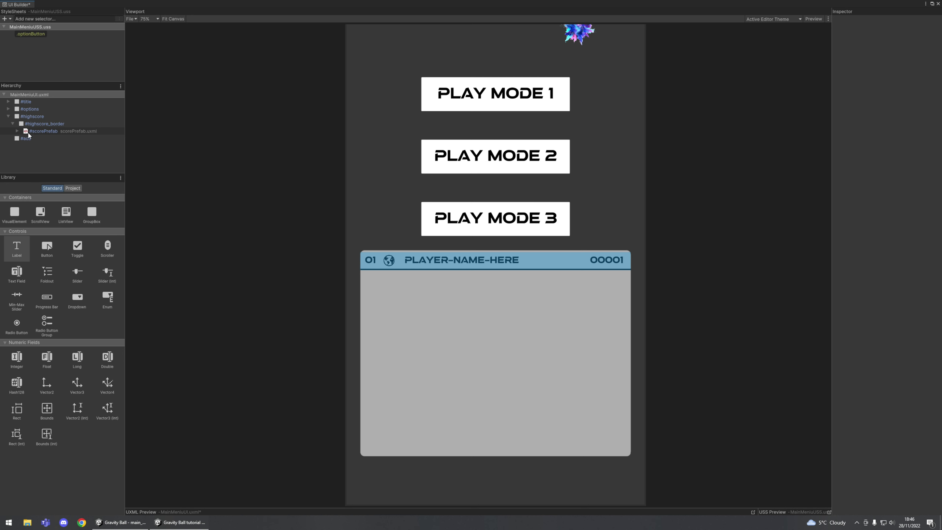
{"action": "right_click", "coordinate": [41, 132]}
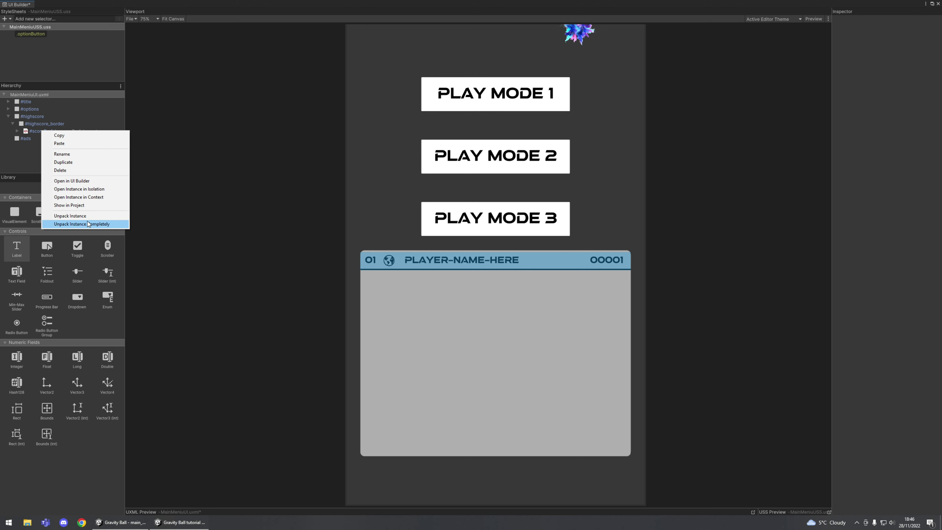
{"action": "left_click", "coordinate": [26, 168]}
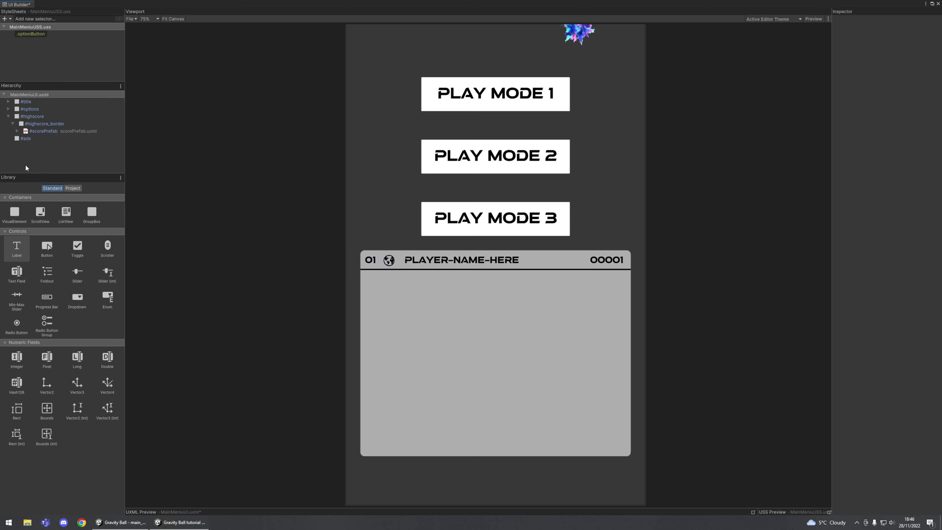
{"action": "right_click", "coordinate": [42, 129]}
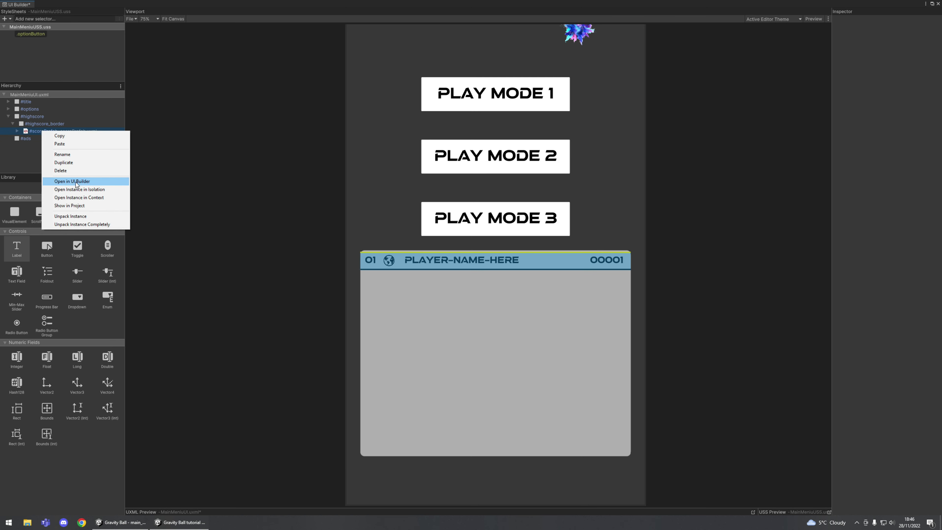
{"action": "left_click", "coordinate": [250, 166]}
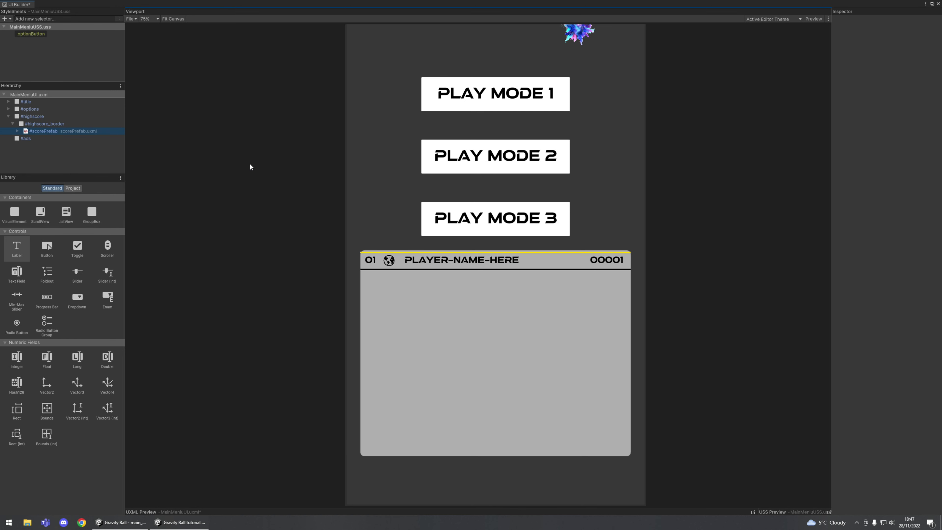
{"action": "key", "text": "ctrl+s"}
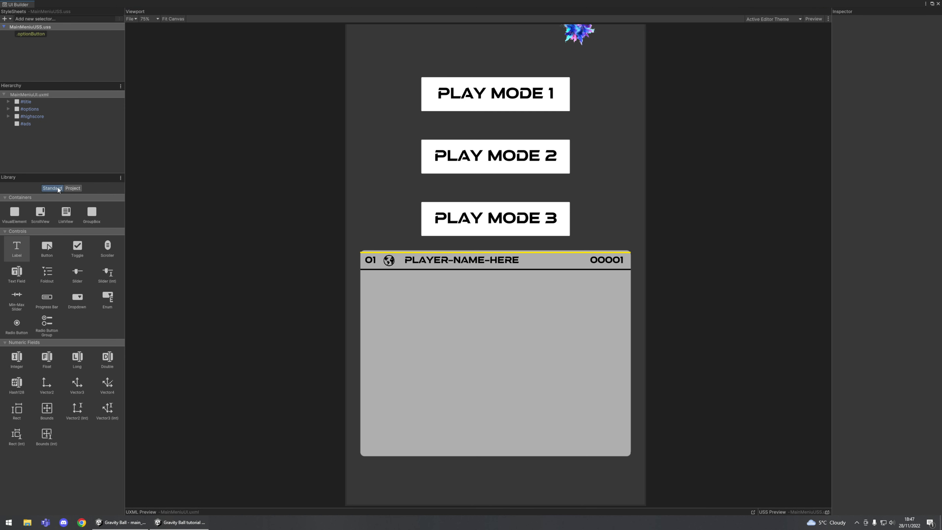
- Open the scorePrefab template inside highscore_border as its own document for editing
{"action": "left_click", "coordinate": [8, 116]}
{"action": "left_click", "coordinate": [12, 124]}
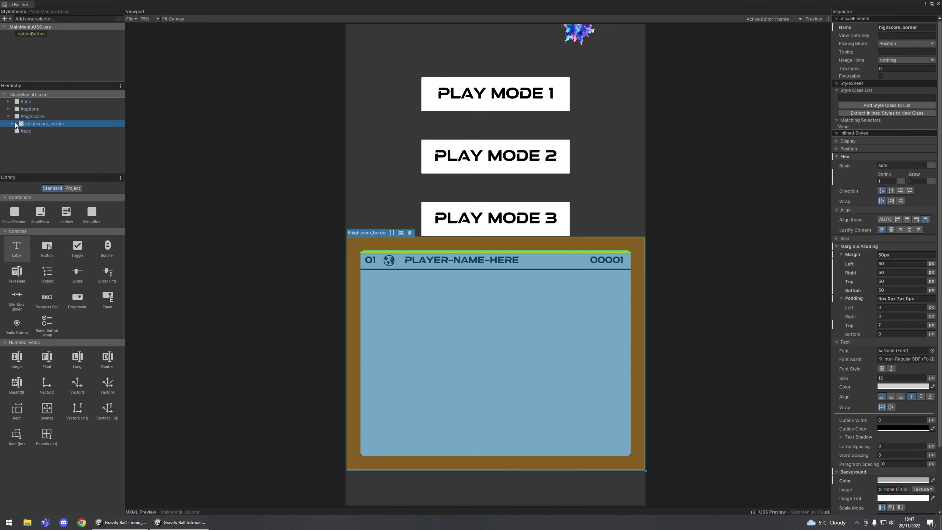
{"action": "right_click", "coordinate": [38, 130]}
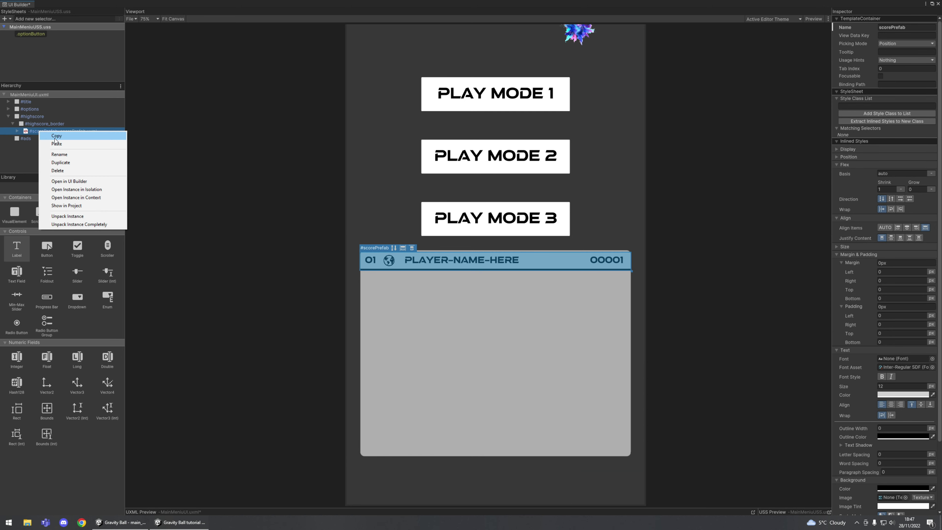
{"action": "left_click", "coordinate": [69, 181]}
{"action": "left_click", "coordinate": [468, 279]}
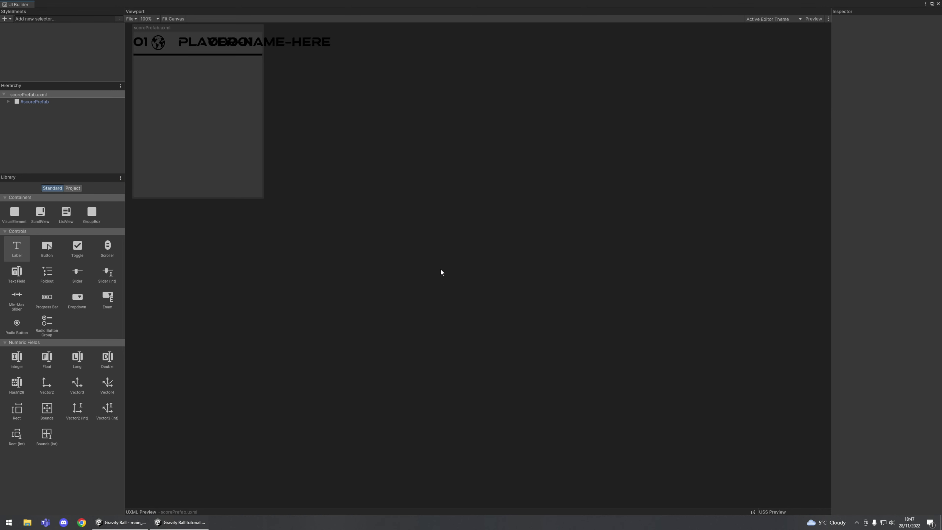
- Widen the scorePrefab canvas to about 880 px so the whole score row fits, and select the scorePrefab.uxml document
{"action": "left_click_drag", "start_coordinate": [263, 112], "coordinate": [377, 122]}
{"action": "left_click", "coordinate": [230, 42]}
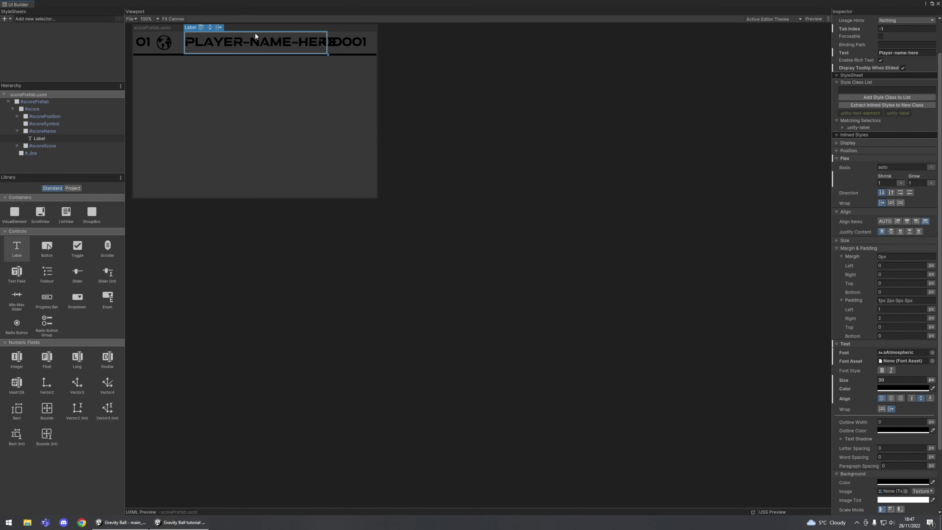
{"action": "middle_click_drag", "start_coordinate": [253, 39], "coordinate": [494, 160]}
{"action": "left_click", "coordinate": [573, 241]}
{"action": "left_click_drag", "start_coordinate": [619, 217], "coordinate": [704, 211]}
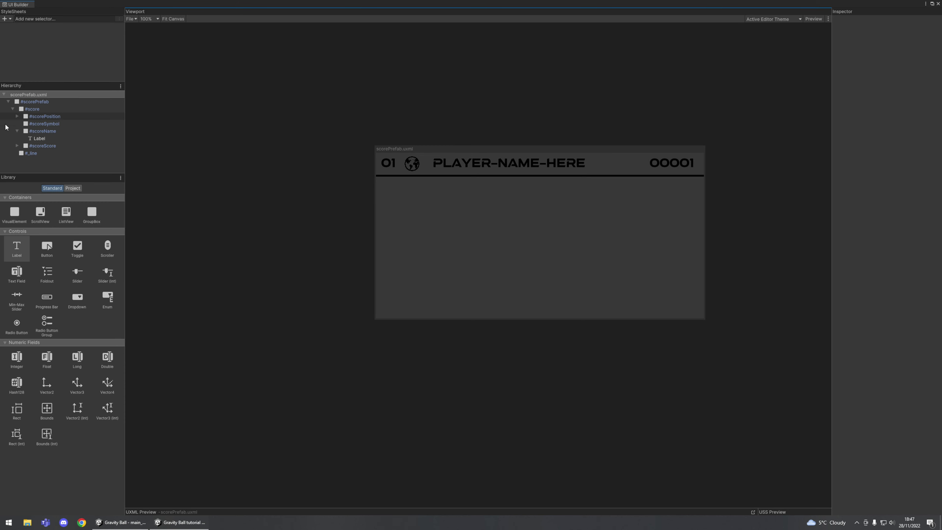
{"action": "left_click", "coordinate": [31, 96]}
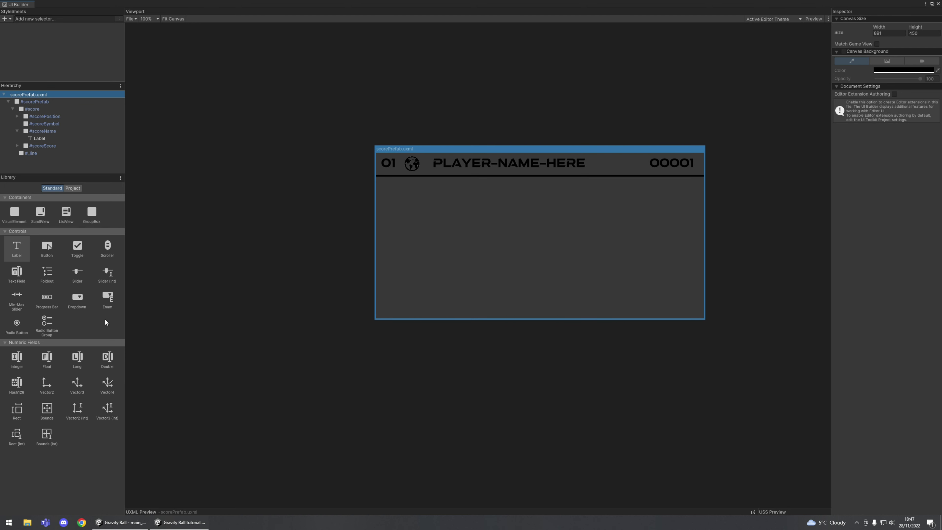
- Browse the project's UXML documents in the library, expanding the Assets folder
{"action": "left_click", "coordinate": [74, 188]}
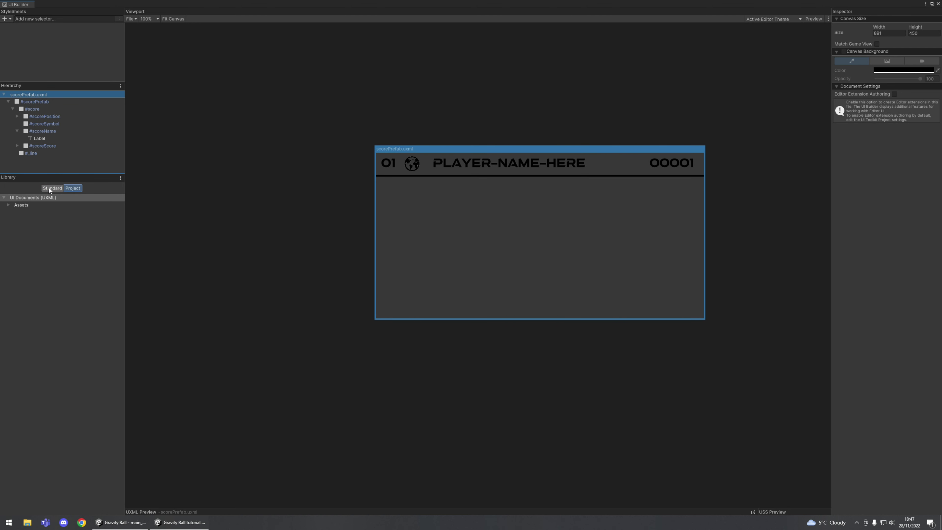
{"action": "left_click", "coordinate": [50, 188]}
{"action": "left_click", "coordinate": [73, 188]}
{"action": "left_click", "coordinate": [8, 205]}
{"action": "left_click", "coordinate": [13, 212]}
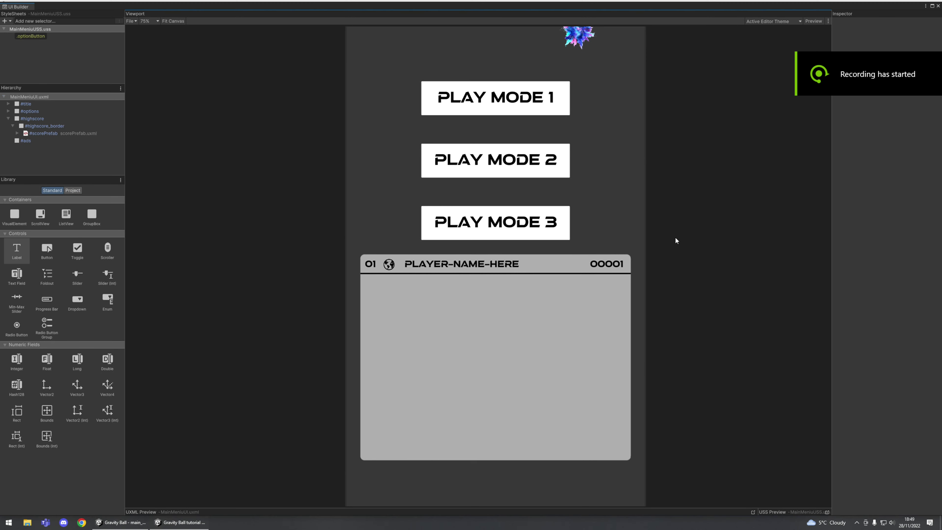
- Open MainMeniuUI.uxml from the project's Main Menu folder
{"action": "middle_click_drag", "start_coordinate": [677, 238], "coordinate": [643, 303]}
{"action": "scroll", "coordinate": [599, 273], "scroll_direction": "down", "scroll_amount": 2}
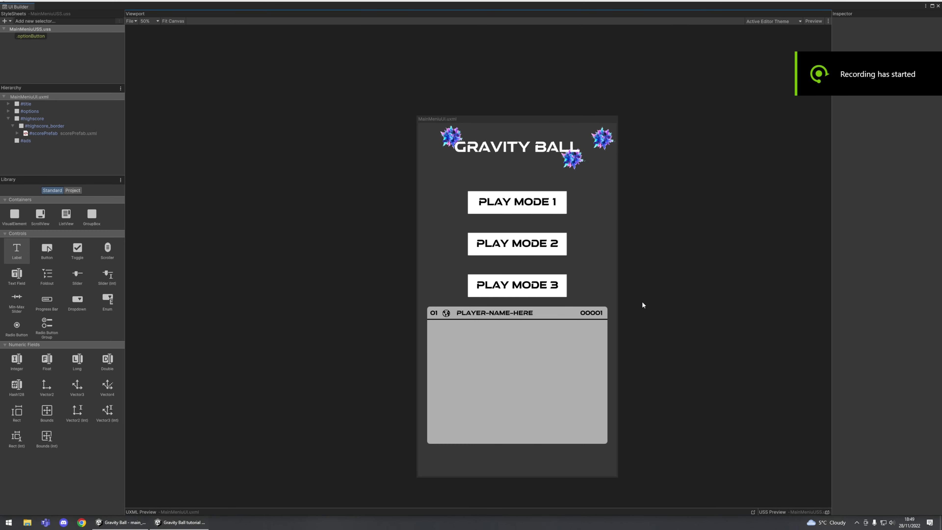
{"action": "left_click", "coordinate": [131, 21]}
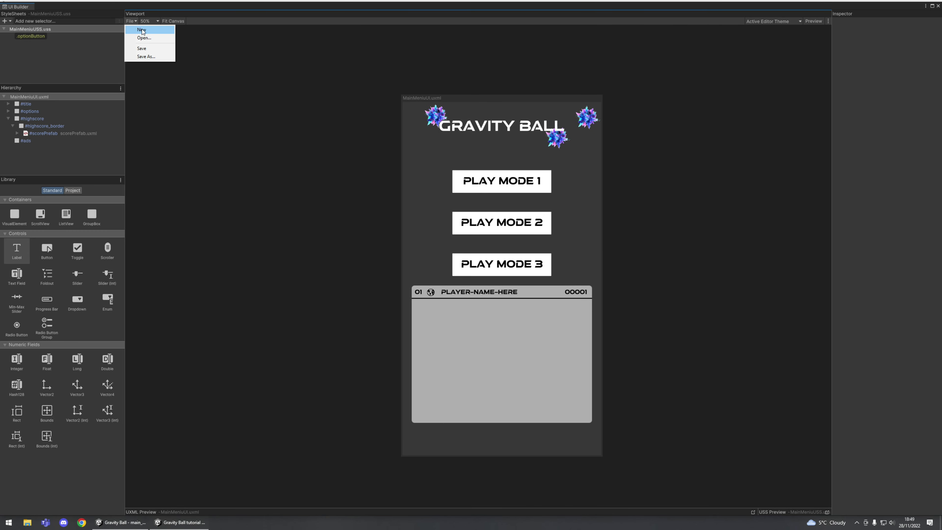
{"action": "left_click", "coordinate": [144, 38]}
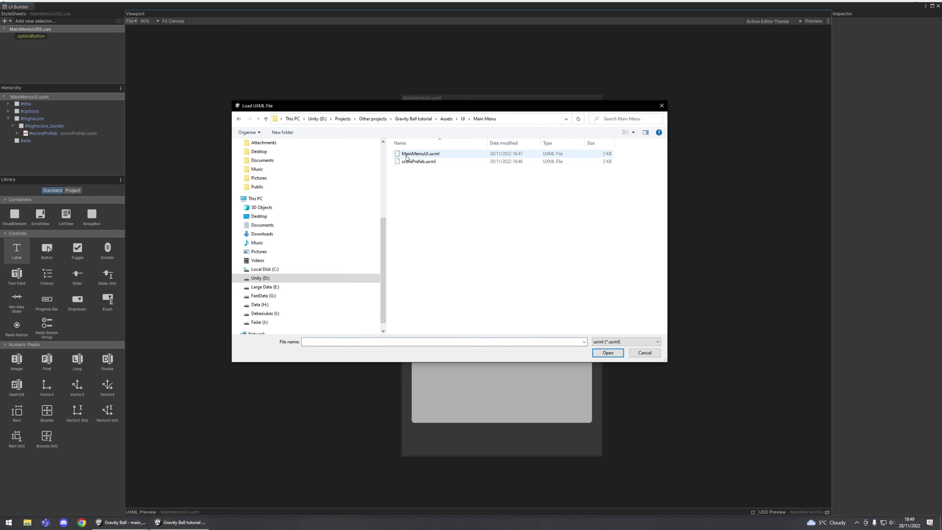
{"action": "double_click", "coordinate": [417, 155]}
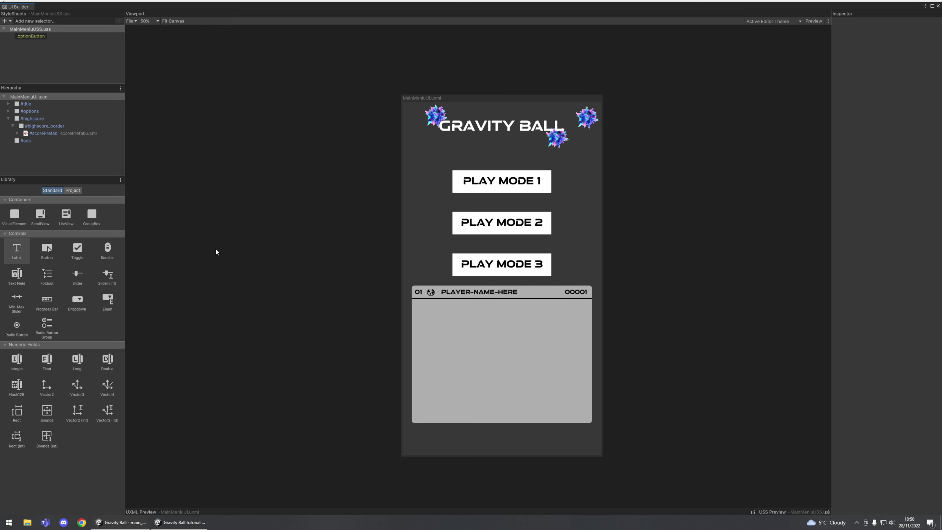
- Duplicate the scorePrefab instance nine times inside highscore_border to make ten score rows, and select the first row
{"action": "left_click", "coordinate": [33, 133]}
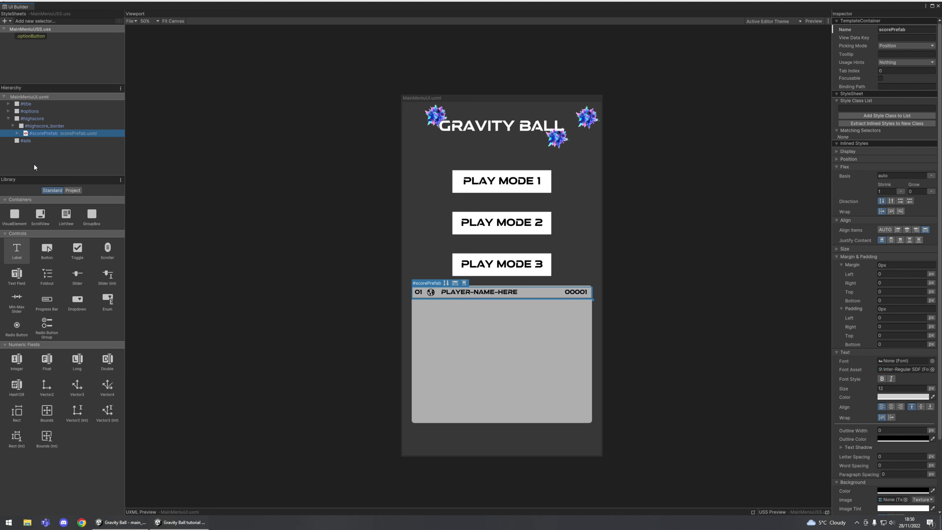
{"action": "key", "text": "ctrl+d"}
{"action": "key", "text": "ctrl+d"}
{"action": "key", "text": "ctrl+d"}
{"action": "key", "text": "ctrl+d"}
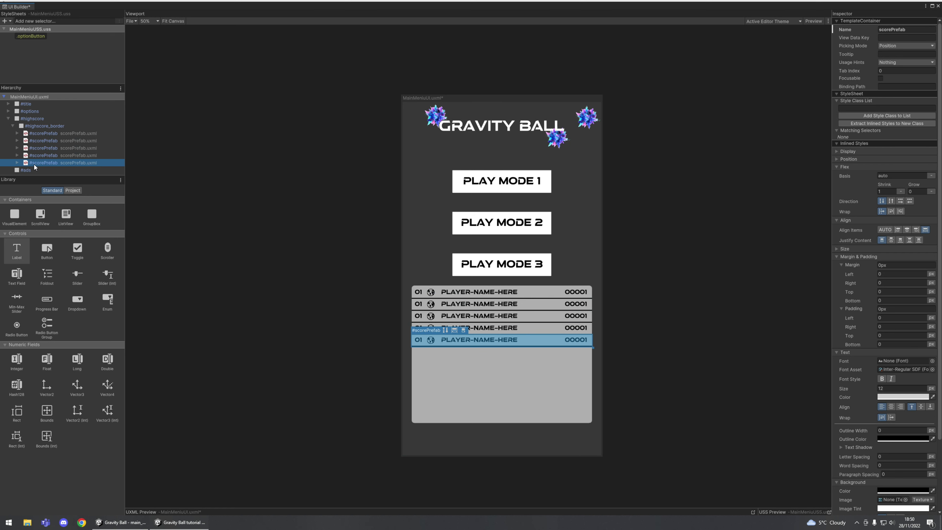
{"action": "key", "text": "ctrl+d"}
{"action": "key", "text": "ctrl+d"}
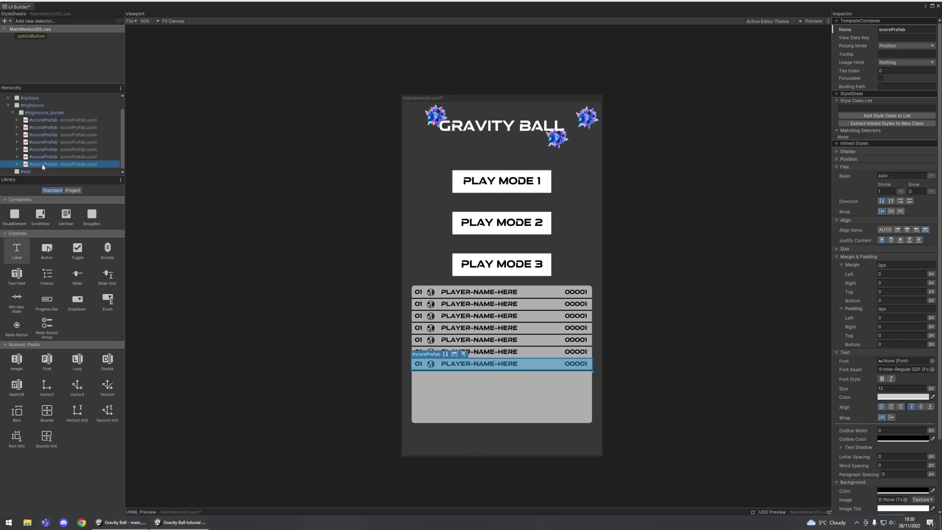
{"action": "key", "text": "ctrl+d"}
{"action": "key", "text": "ctrl+d"}
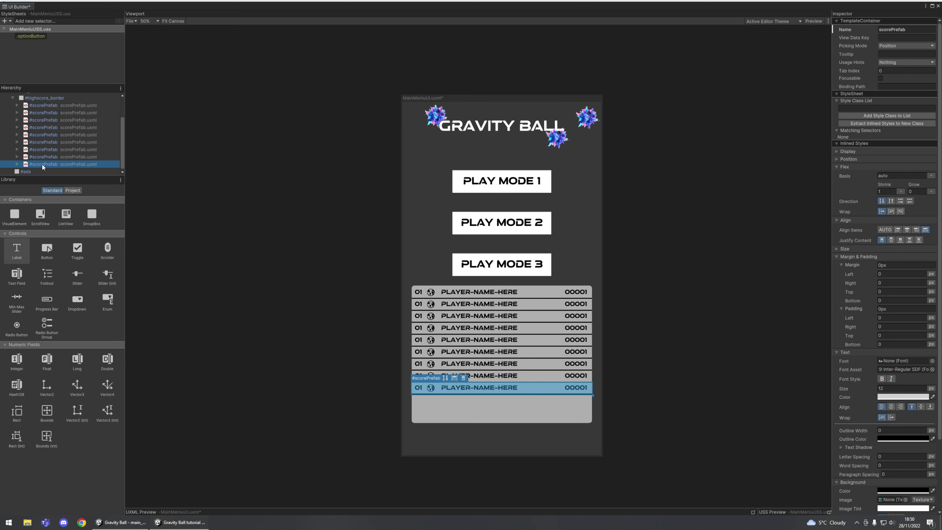
{"action": "key", "text": "ctrl+d"}
{"action": "scroll", "coordinate": [36, 108], "scroll_direction": "up", "scroll_amount": 3}
{"action": "left_click", "coordinate": [40, 133]}
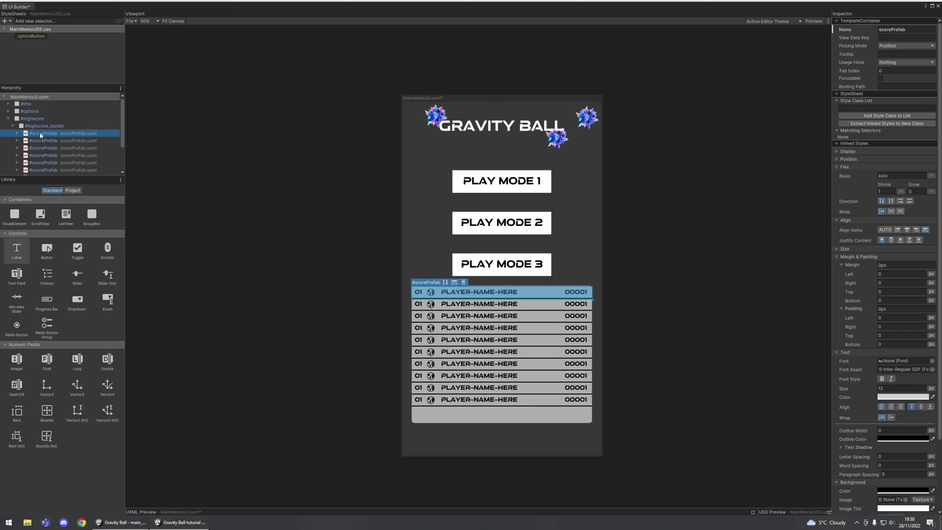
- Step through the scorePrefab rows under highscore_border one by one, from the first to the last, to check each row
{"action": "key", "text": "Down"}
{"action": "key", "text": "Down"}
{"action": "key", "text": "Down"}
{"action": "key", "text": "Down"}
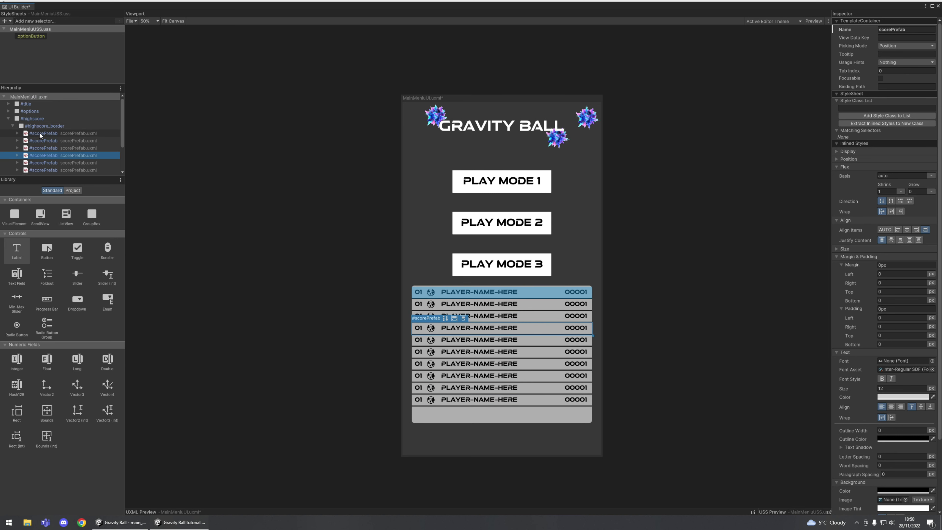
{"action": "key", "text": "Down"}
{"action": "key", "text": "Down"}
{"action": "key", "text": "Down"}
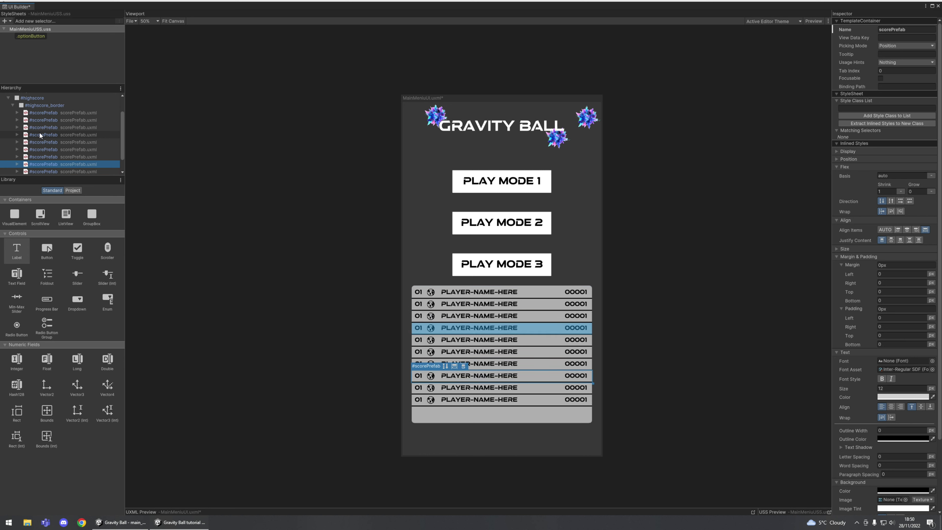
{"action": "key", "text": "Down"}
{"action": "key", "text": "Down"}
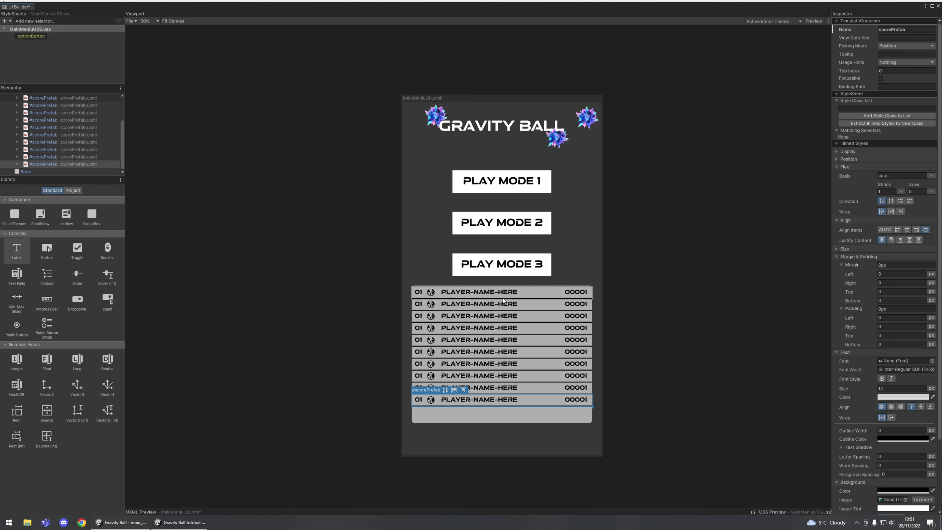
- Set the bottom margin of the Play Mode 3 button to 50 px, and increase it to 100 px
{"action": "scroll", "coordinate": [62, 165], "scroll_direction": "up", "scroll_amount": 3}
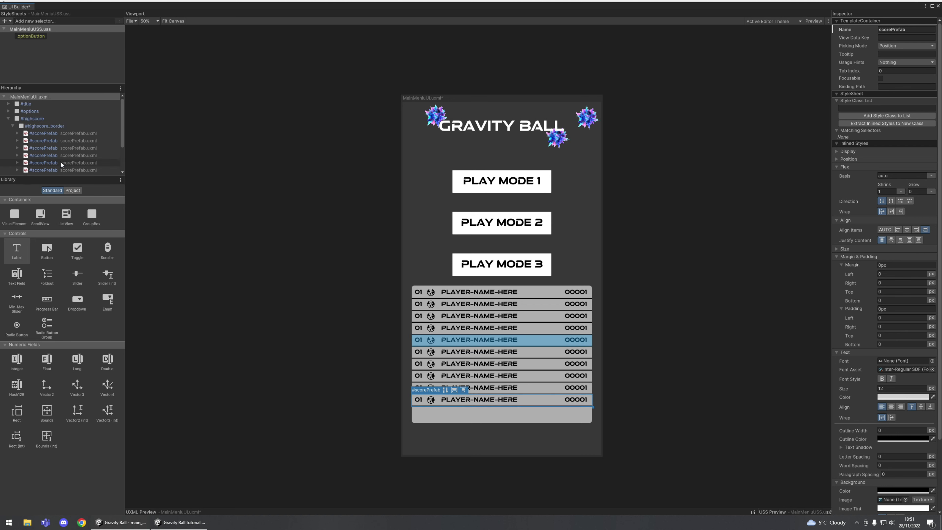
{"action": "left_click", "coordinate": [9, 111]}
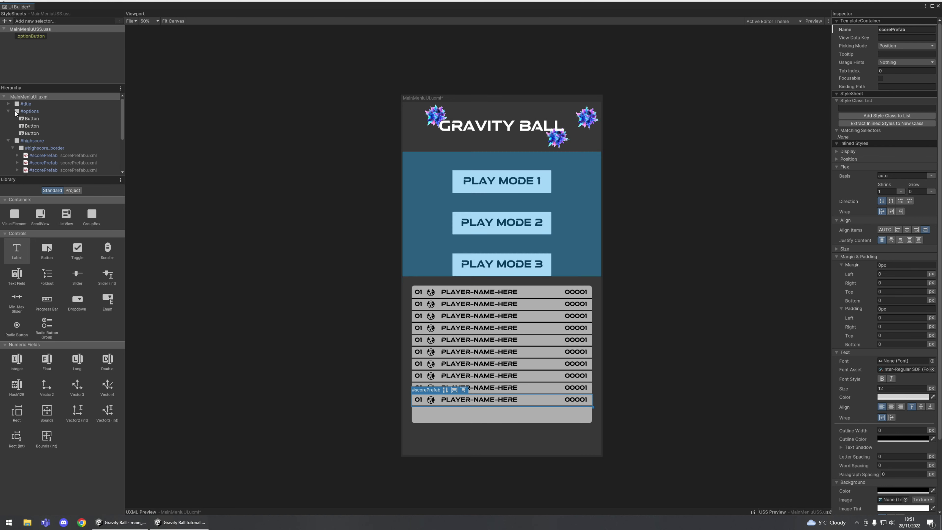
{"action": "left_click", "coordinate": [30, 132]}
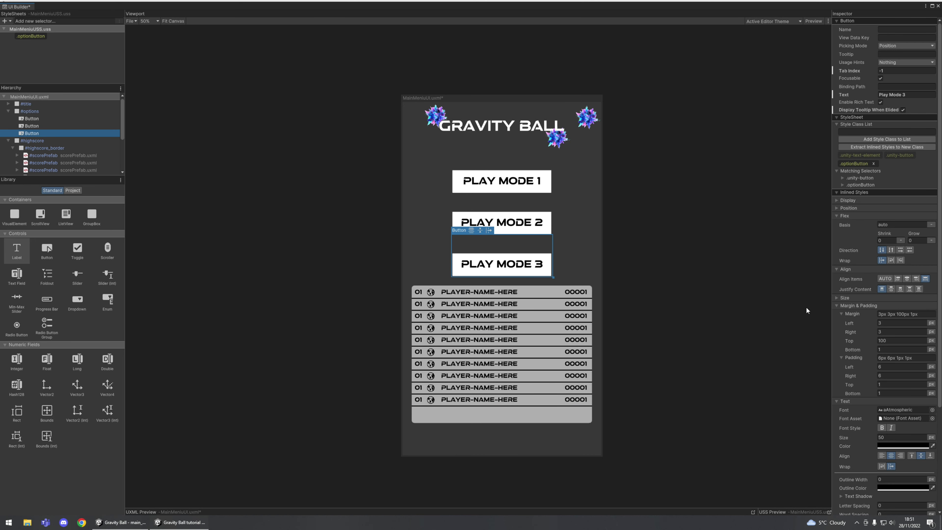
{"action": "left_click", "coordinate": [887, 349]}
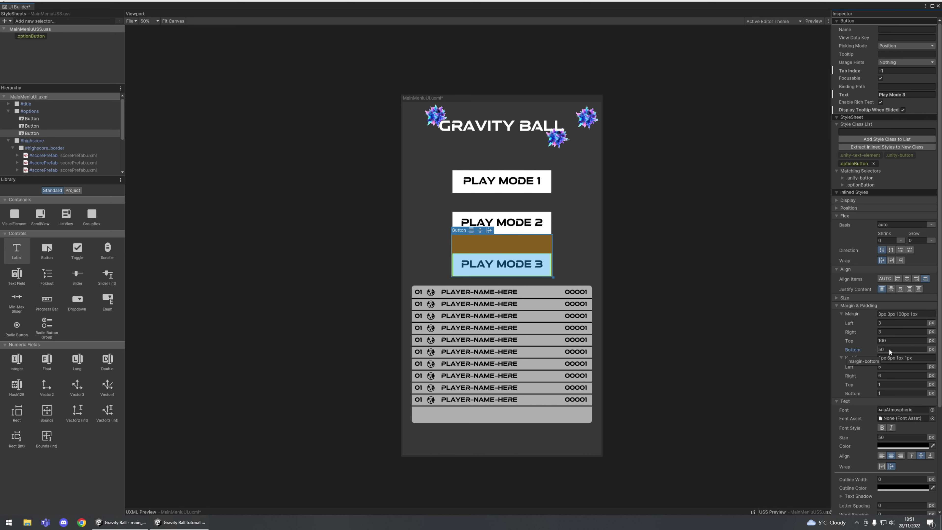
{"action": "type", "text": "50"}
{"action": "key", "text": "Return"}
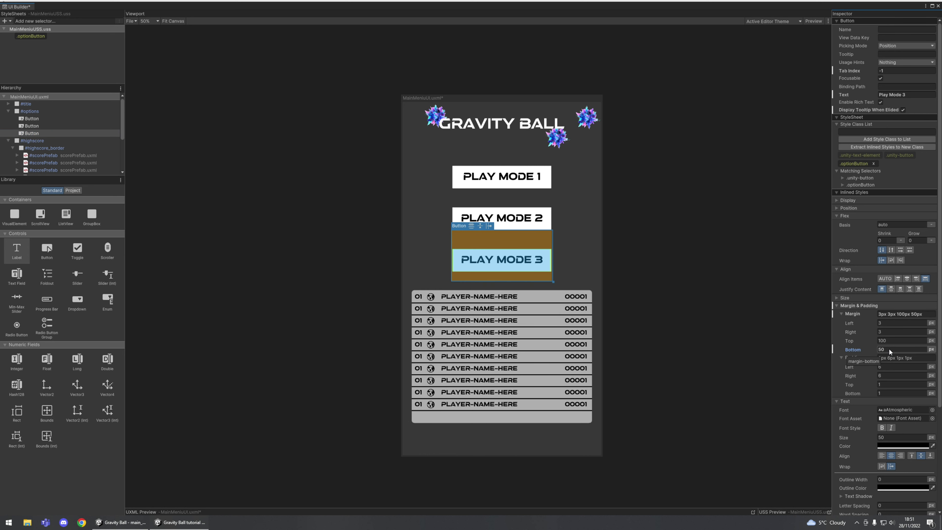
{"action": "left_click", "coordinate": [889, 348]}
{"action": "type", "text": "100"}
{"action": "key", "text": "Return"}
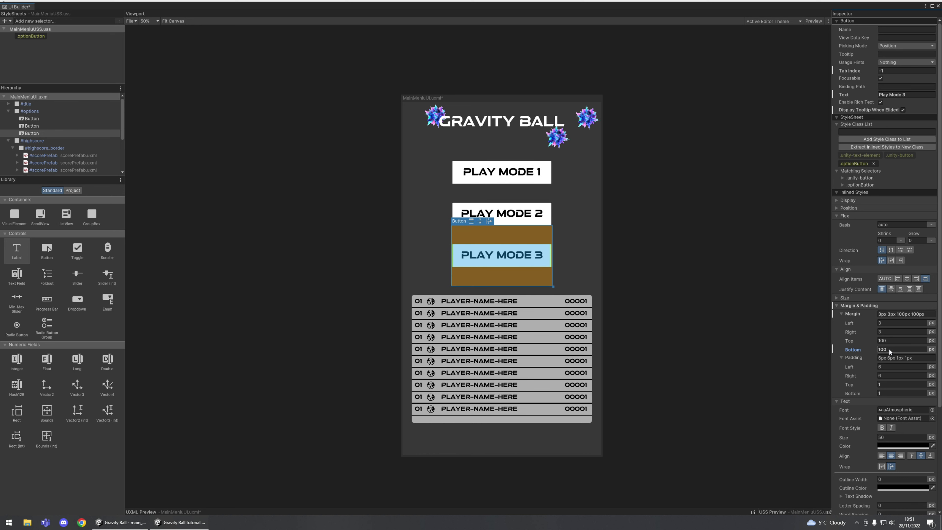
{"action": "left_click", "coordinate": [702, 315]}
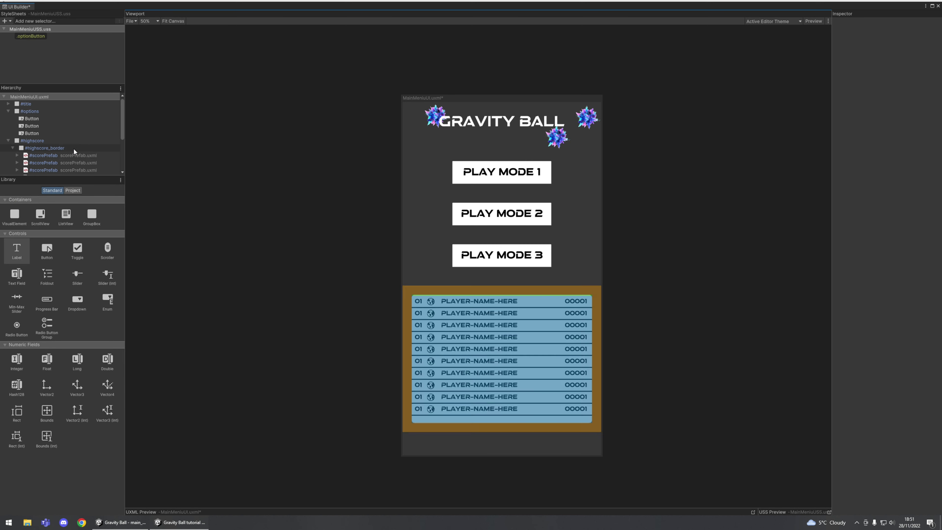
- Insert a VisualElement as the first child of highscore_border, above the score rows, and name it VisualElement
{"action": "scroll", "coordinate": [46, 135], "scroll_direction": "down", "scroll_amount": 2}
{"action": "left_click_drag", "start_coordinate": [16, 215], "coordinate": [40, 132]}
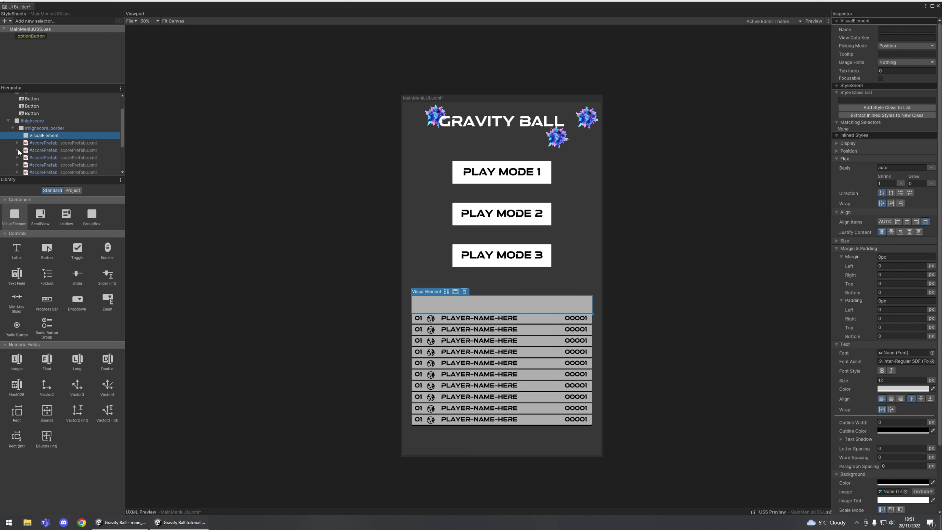
{"action": "double_click", "coordinate": [44, 135]}
{"action": "left_click", "coordinate": [917, 369]}
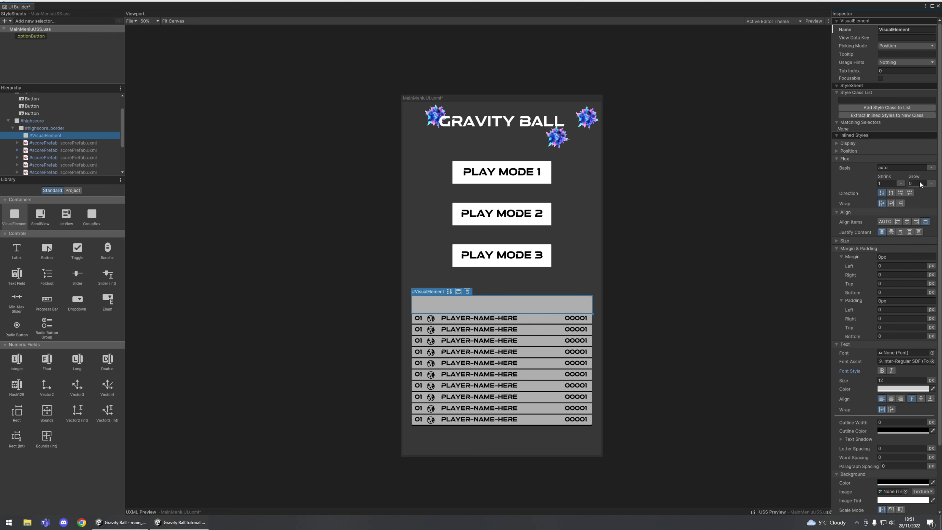
- Set the height of the VisualElement above the score rows to 5 px
{"action": "left_click", "coordinate": [837, 158]}
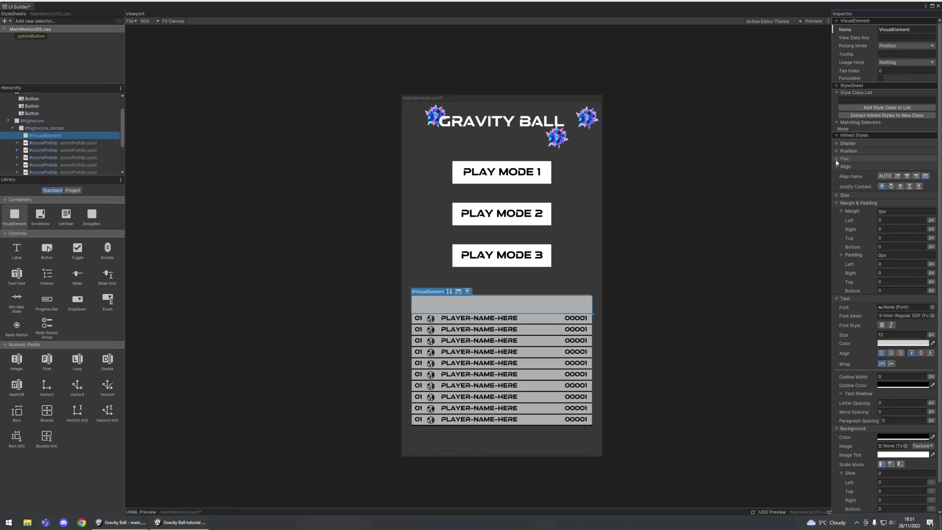
{"action": "left_click", "coordinate": [839, 196]}
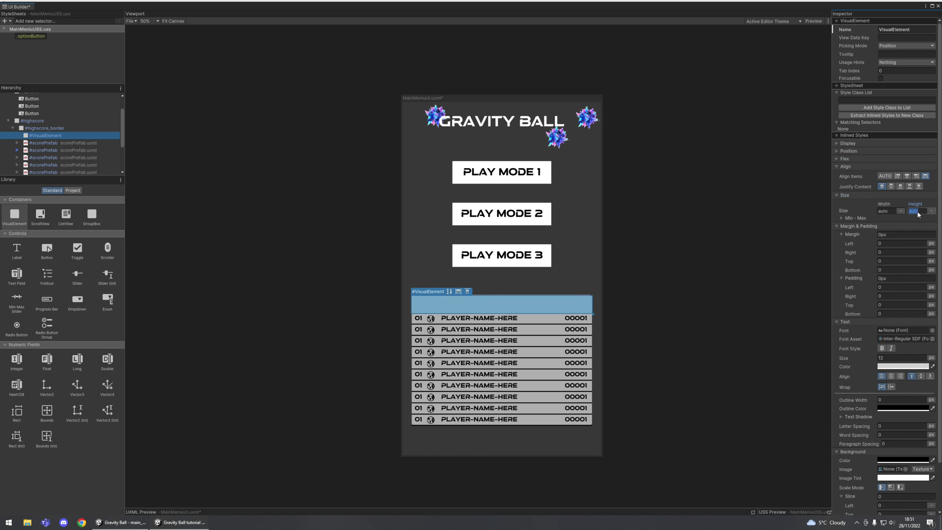
{"action": "left_click", "coordinate": [918, 212]}
{"action": "type", "text": "5"}
{"action": "key", "text": "Return"}
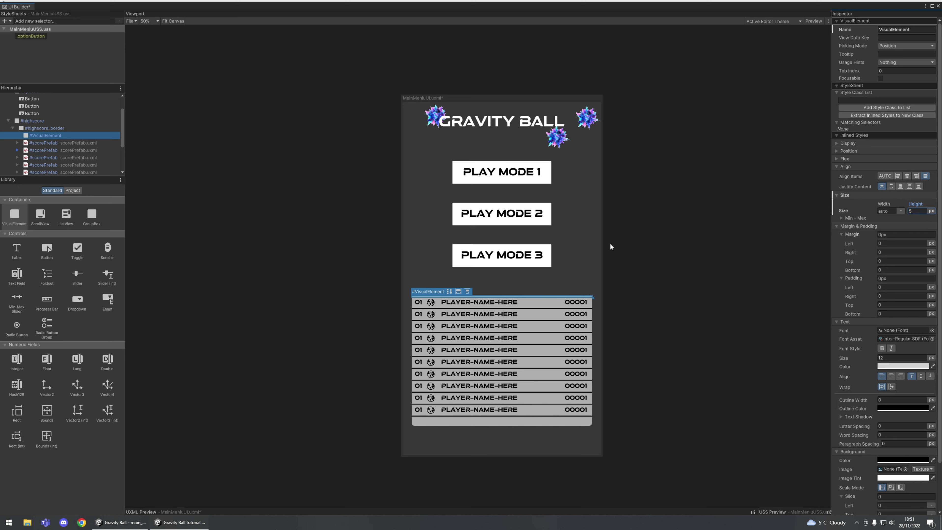
- Make the background colour of the thin VisualElement above the first score row black (000000)
{"action": "scroll", "coordinate": [521, 324], "scroll_direction": "up", "scroll_amount": 2}
{"action": "scroll", "coordinate": [521, 324], "scroll_direction": "up", "scroll_amount": 3}
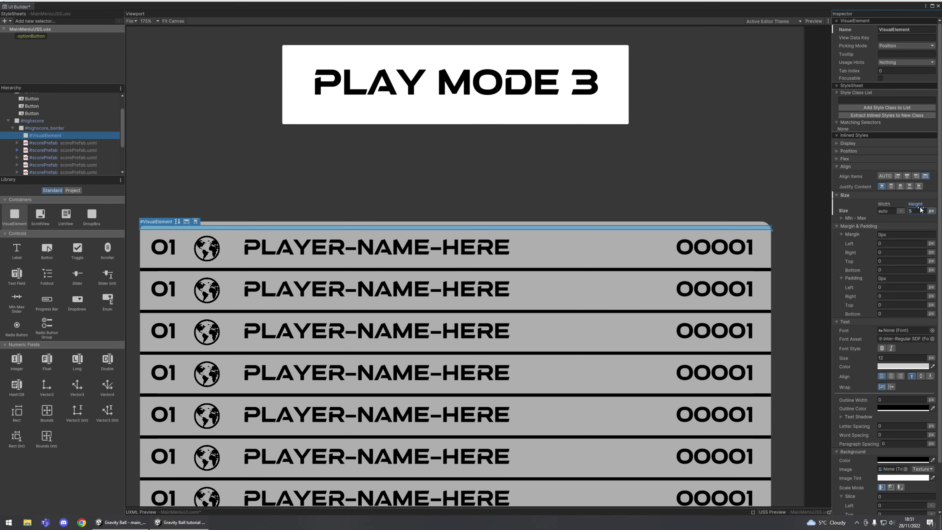
{"action": "scroll", "coordinate": [888, 423], "scroll_direction": "down", "scroll_amount": 3}
{"action": "left_click", "coordinate": [895, 409]}
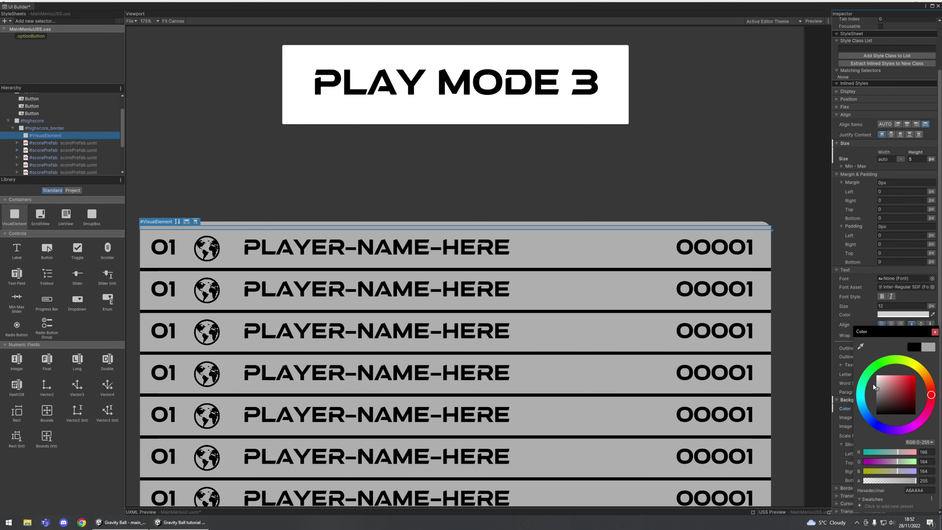
{"action": "left_click_drag", "start_coordinate": [882, 408], "coordinate": [869, 417]}
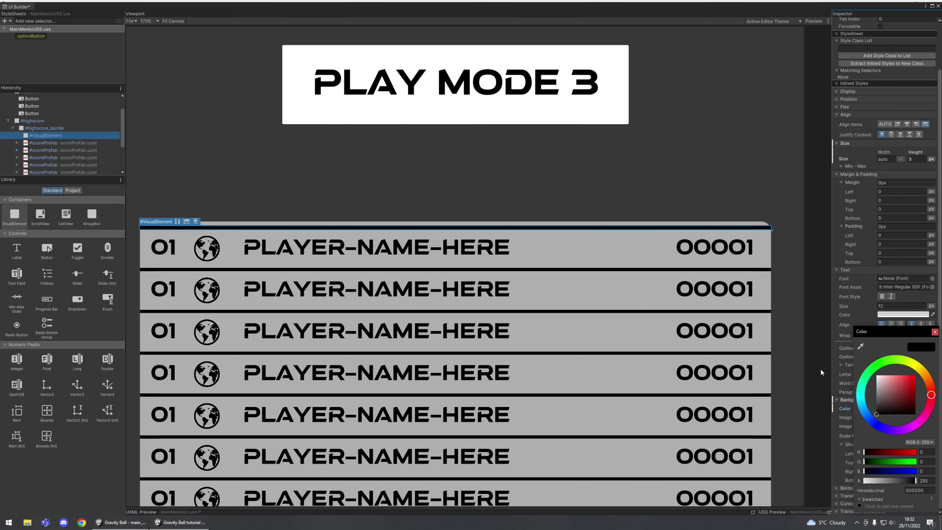
{"action": "left_click", "coordinate": [798, 344]}
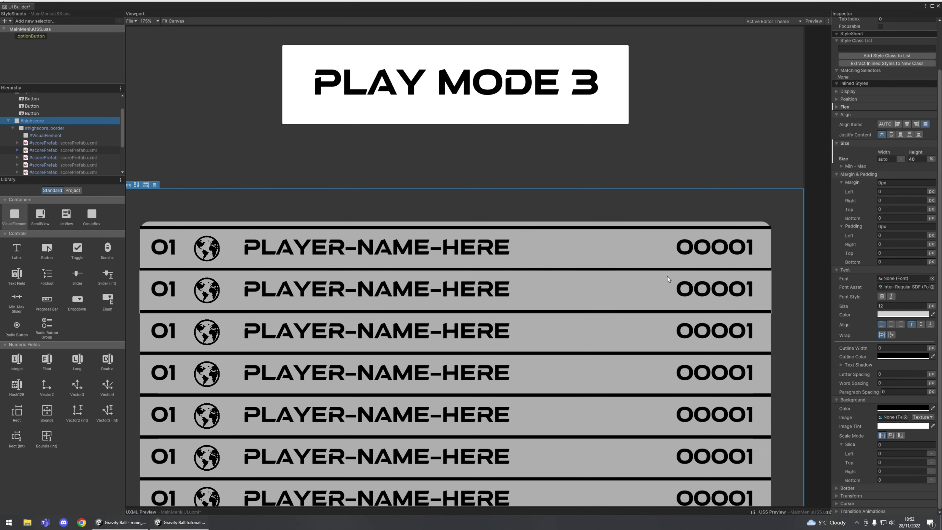
- Set the top padding of highscore_border to 25 px, and reduce it slightly to even out the space above and below the rows
{"action": "scroll", "coordinate": [768, 300], "scroll_direction": "down", "scroll_amount": 5}
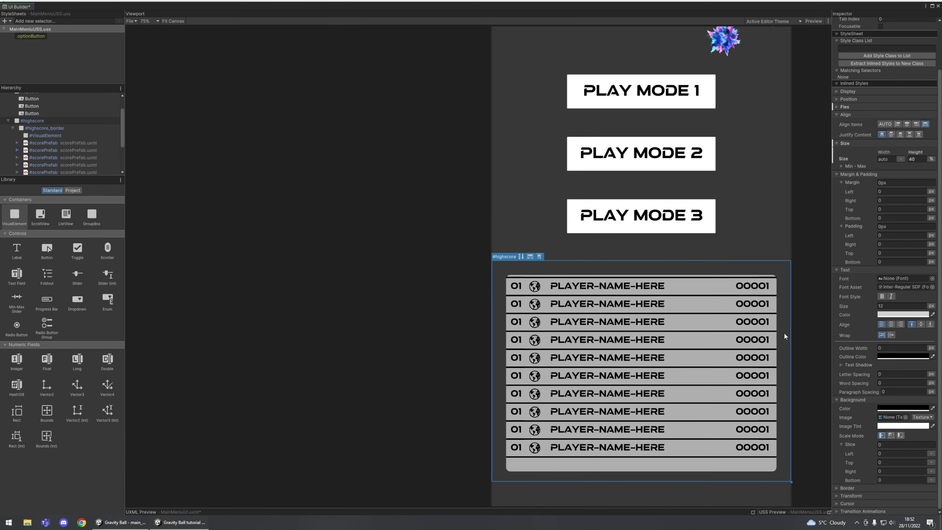
{"action": "middle_click_drag", "start_coordinate": [807, 371], "coordinate": [717, 294]}
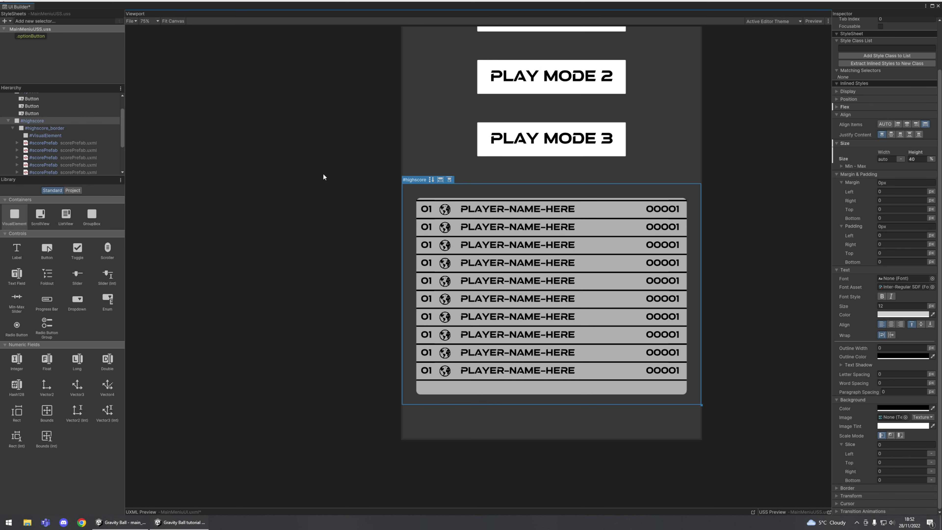
{"action": "left_click", "coordinate": [48, 134]}
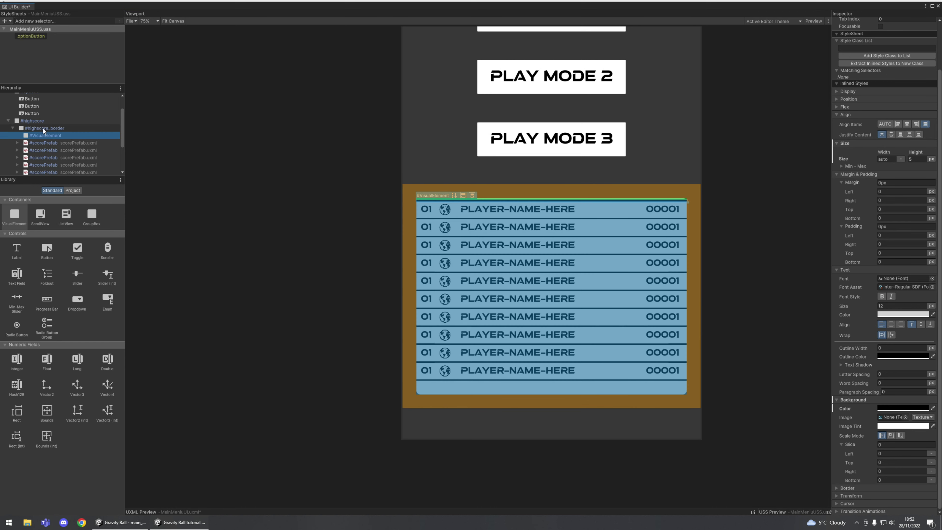
{"action": "left_click", "coordinate": [41, 128]}
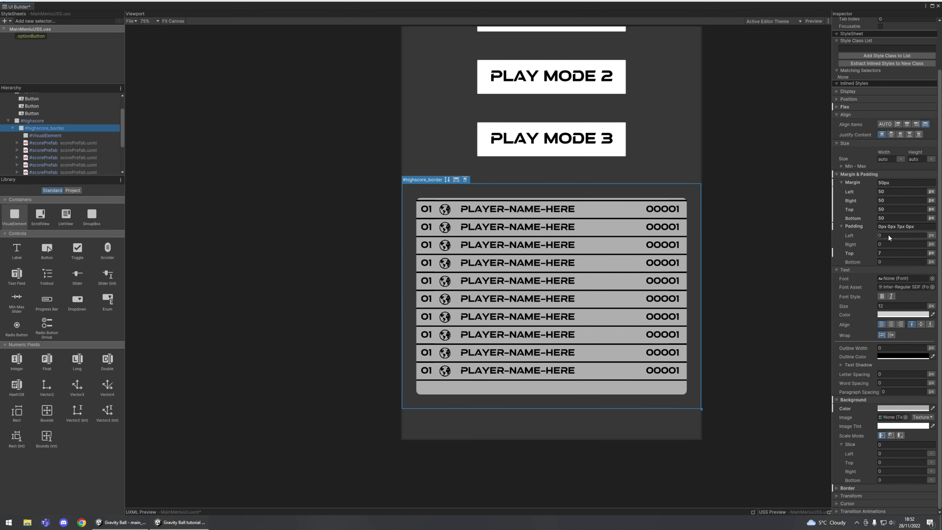
{"action": "left_click", "coordinate": [883, 253]}
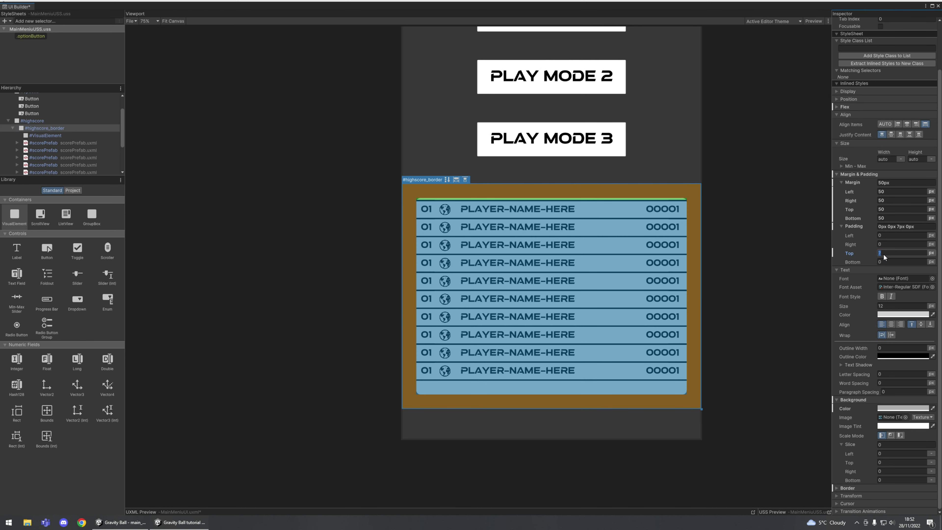
{"action": "type", "text": "25"}
{"action": "key", "text": "Return"}
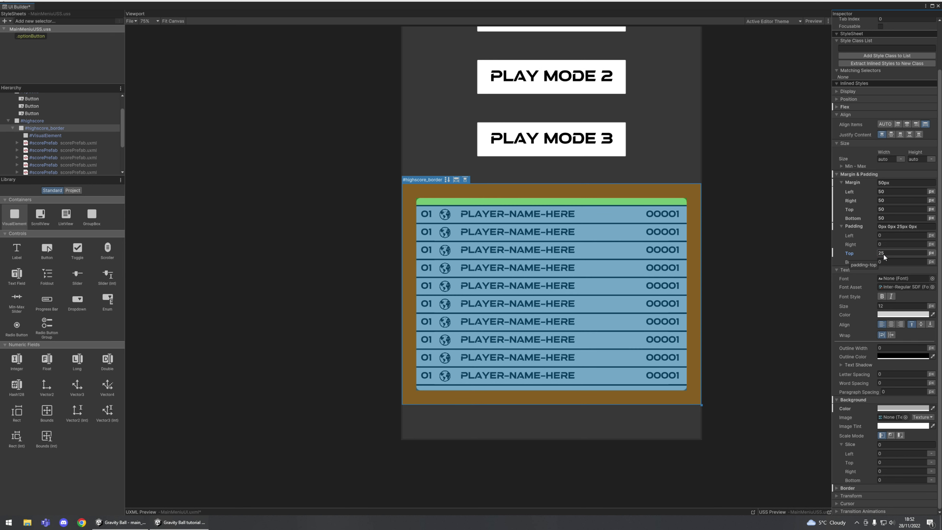
{"action": "left_click", "coordinate": [883, 253]}
{"action": "key", "text": "Return"}
{"action": "left_click", "coordinate": [752, 294]}
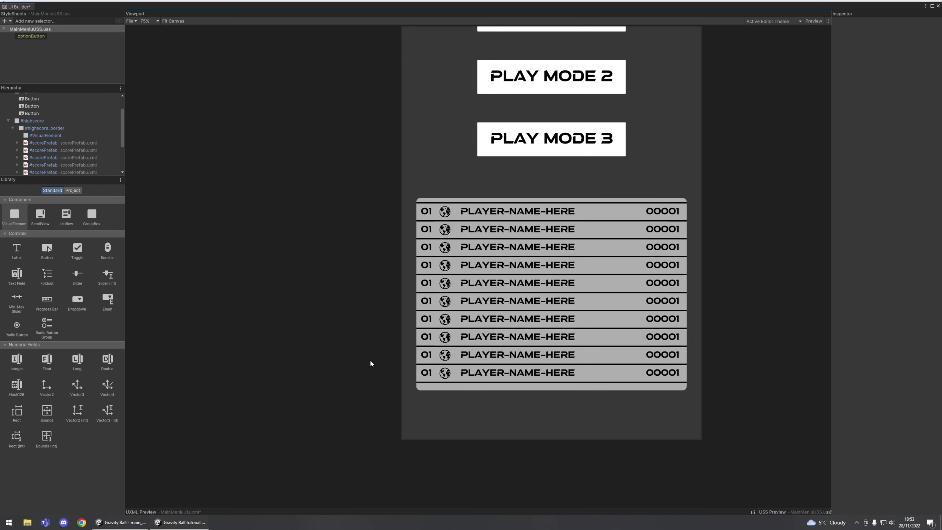
- Collapse highscore_border in the hierarchy and give the ads element a mid-grey background colour
{"action": "left_click", "coordinate": [12, 128]}
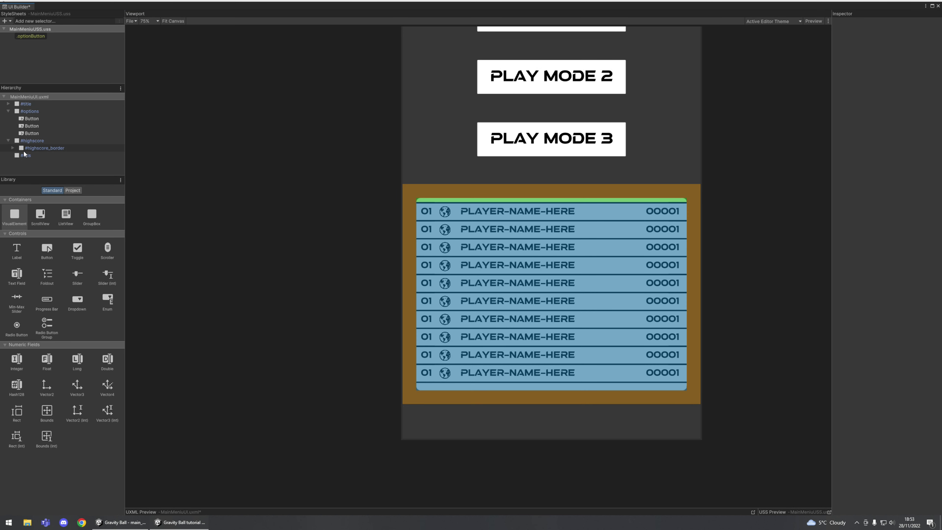
{"action": "left_click", "coordinate": [20, 154]}
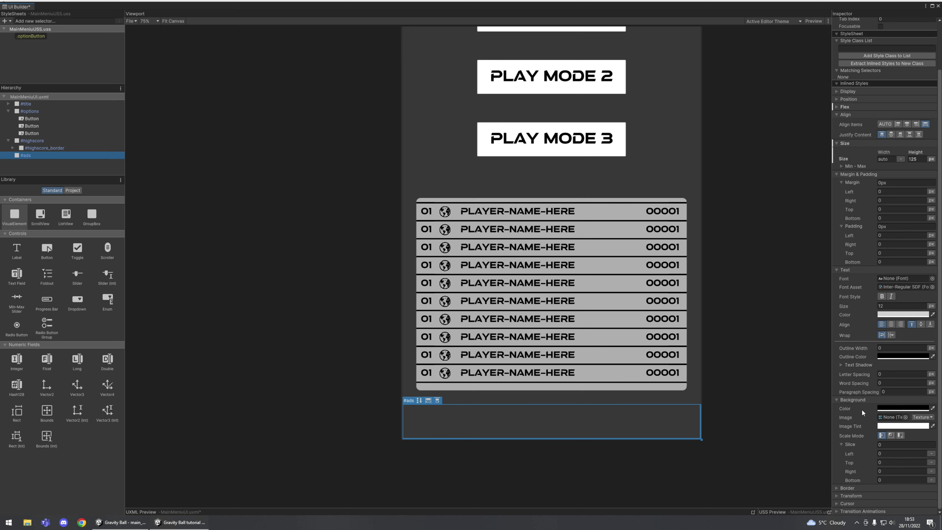
{"action": "left_click", "coordinate": [895, 425]}
{"action": "key", "text": "Escape"}
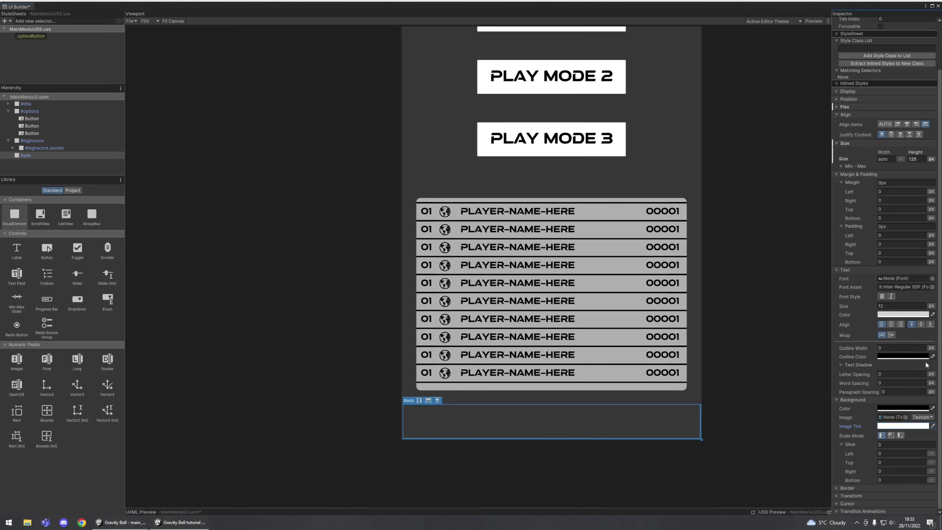
{"action": "left_click", "coordinate": [907, 407]}
{"action": "mouse_move", "coordinate": [885, 395]}
{"action": "left_mouse_down"}
{"action": "mouse_move", "coordinate": [867, 368]}
{"action": "mouse_move", "coordinate": [867, 402]}
{"action": "mouse_move", "coordinate": [872, 392]}
{"action": "left_mouse_up"}
{"action": "left_click", "coordinate": [799, 368]}
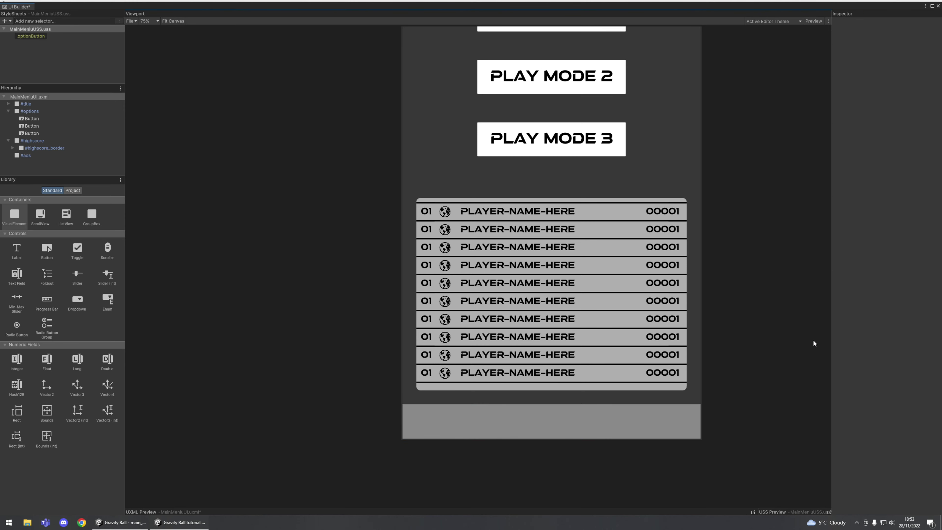
- Set the margin of the ads element to 15 px on all sides
{"action": "left_click", "coordinate": [618, 420]}
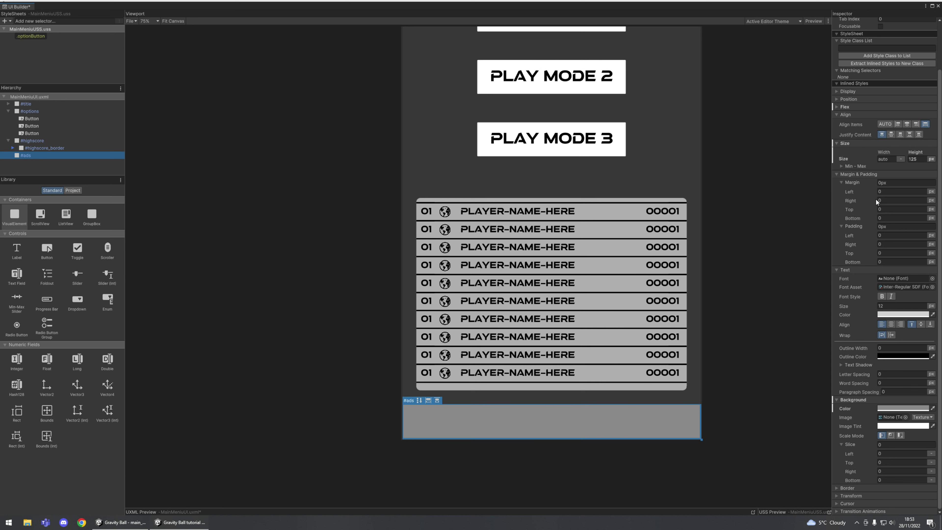
{"action": "left_click", "coordinate": [894, 182]}
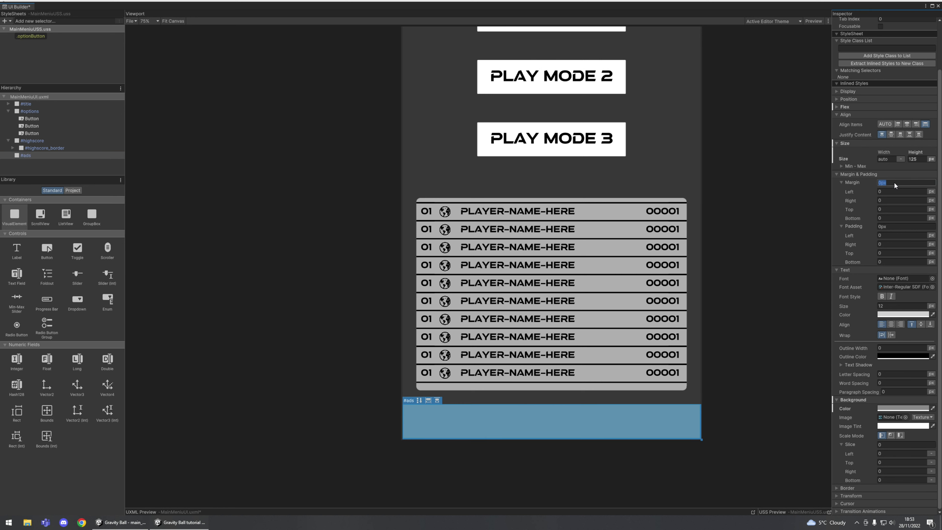
{"action": "type", "text": "15"}
{"action": "key", "text": "Return"}
{"action": "left_click", "coordinate": [755, 432]}
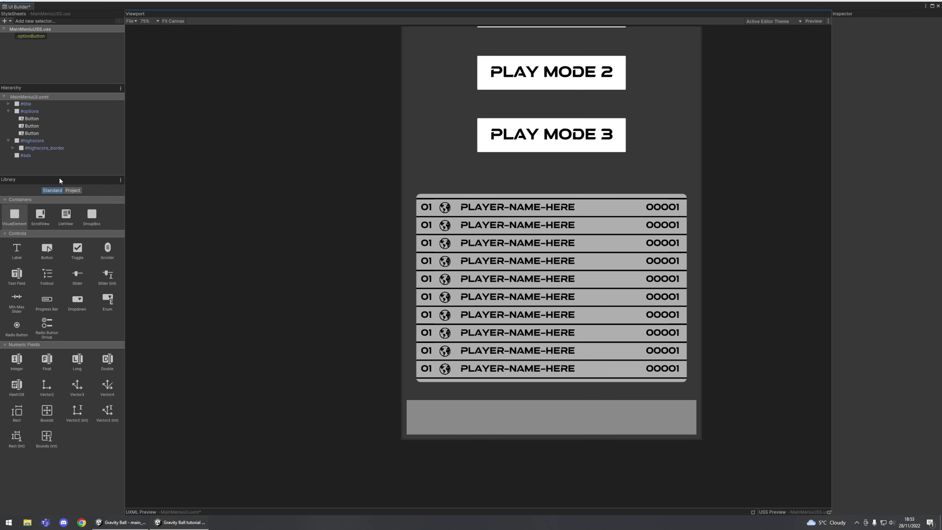
- Add a Label inside the ads element and set its flex shrink and grow to 1
{"action": "left_click_drag", "start_coordinate": [18, 253], "coordinate": [28, 154]}
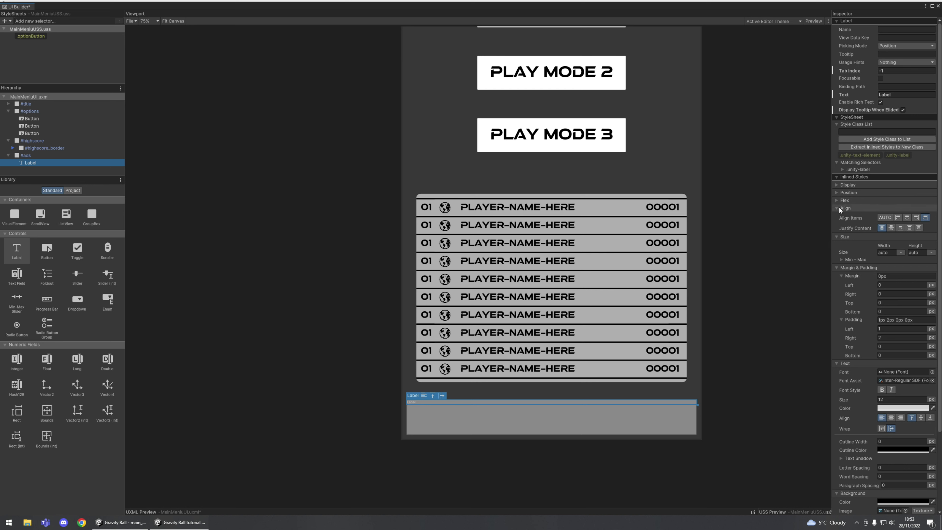
{"action": "left_click", "coordinate": [845, 200]}
{"action": "left_click", "coordinate": [889, 225]}
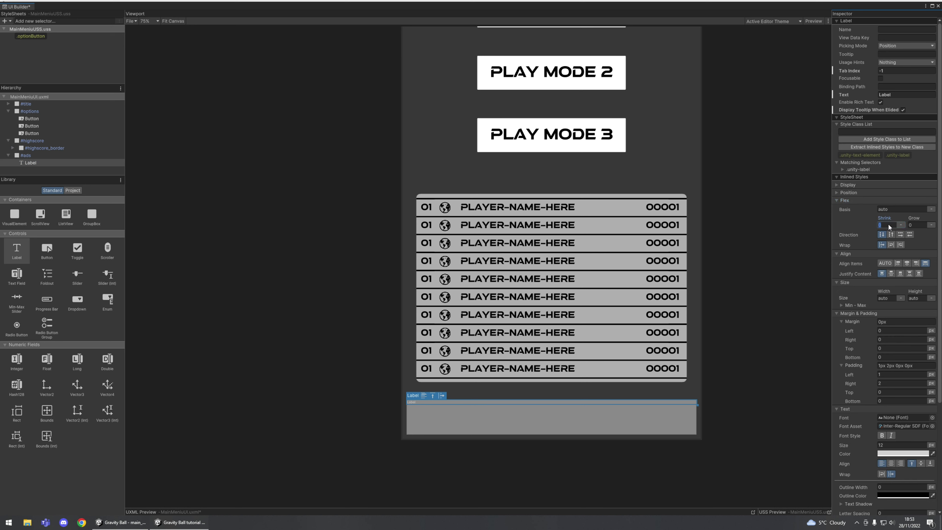
{"action": "type", "text": "1"}
{"action": "key", "text": "Tab"}
{"action": "type", "text": "1"}
- Centre the ads label's text horizontally and vertically, set its size to 50 px and make it white
{"action": "scroll", "coordinate": [889, 385], "scroll_direction": "down", "scroll_amount": 2}
{"action": "left_click", "coordinate": [891, 423]}
{"action": "left_click", "coordinate": [920, 423]}
{"action": "left_click", "coordinate": [893, 405]}
{"action": "type", "text": "50"}
{"action": "key", "text": "Return"}
{"action": "left_click", "coordinate": [886, 414]}
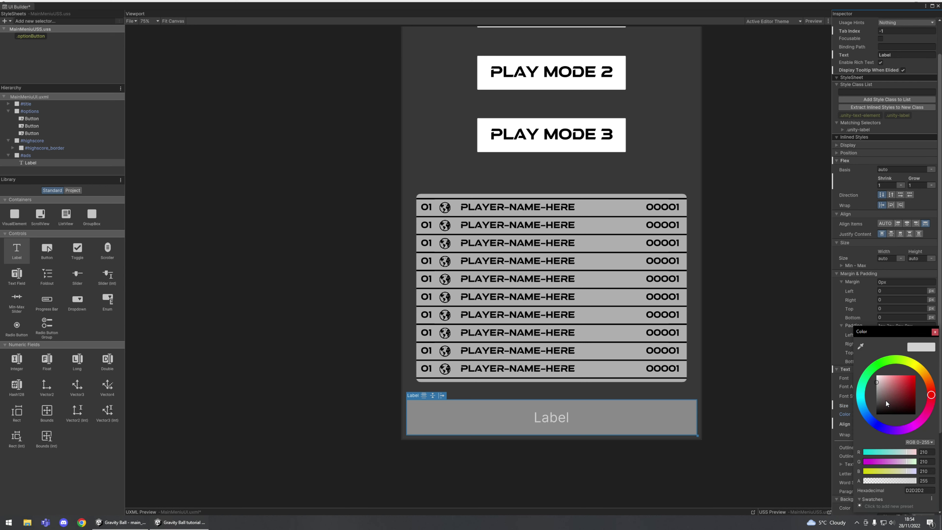
{"action": "left_click", "coordinate": [934, 332]}
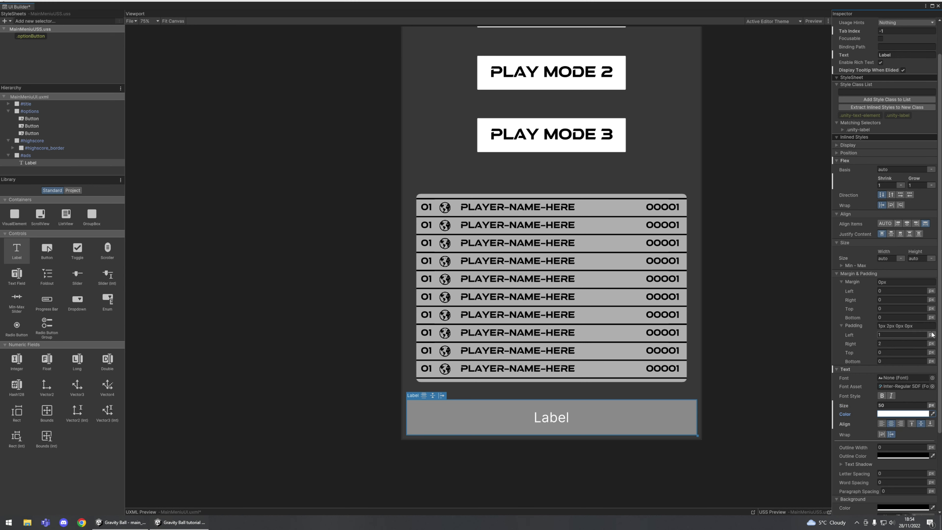
- Change the text of the label in the ads element to ADS
{"action": "double_click", "coordinate": [551, 417]}
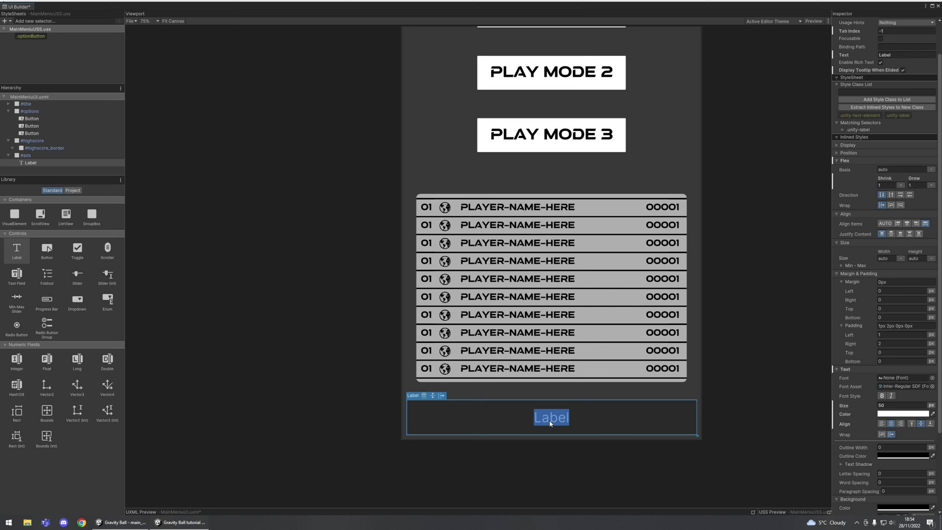
{"action": "type", "text": "ads"}
{"action": "key", "text": "BackSpace"}
{"action": "key", "text": "BackSpace"}
{"action": "key", "text": "BackSpace"}
{"action": "type", "text": "ADS"}
{"action": "key", "text": "Return"}
- Clear the ADS label's font asset and set its font to aAtmospheric
{"action": "left_click", "coordinate": [905, 384]}
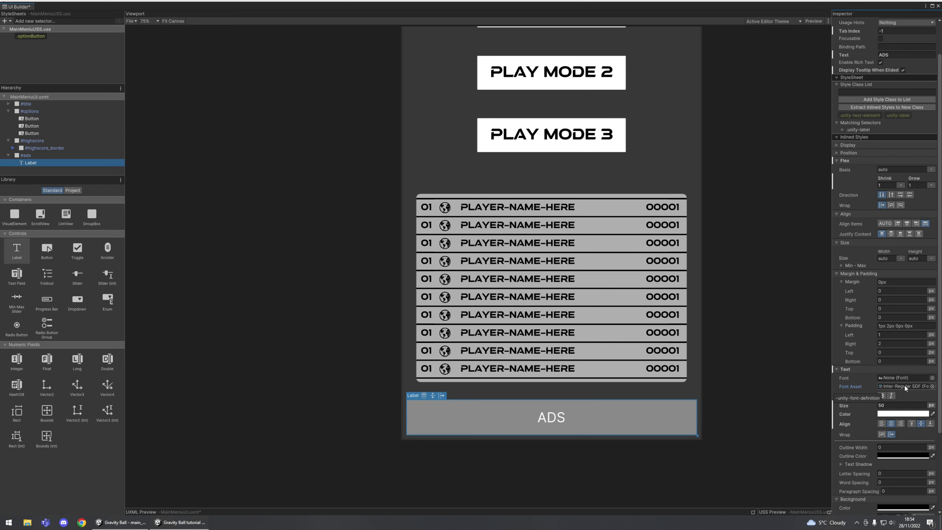
{"action": "key", "text": "Delete"}
{"action": "left_click", "coordinate": [932, 377]}
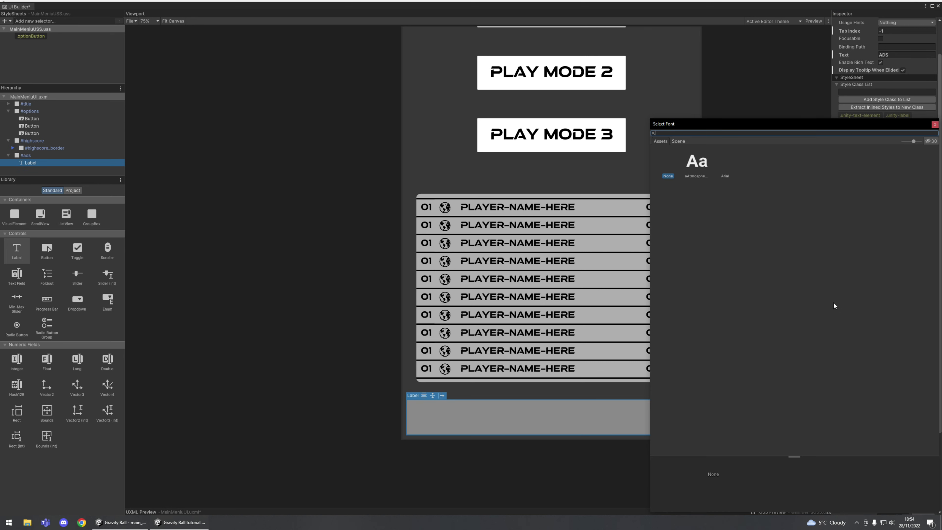
{"action": "left_click", "coordinate": [699, 171]}
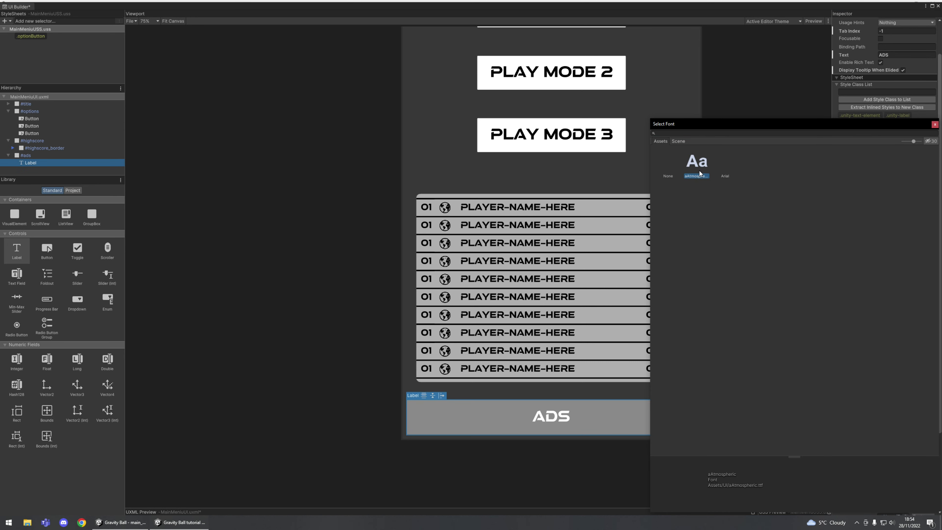
{"action": "left_click", "coordinate": [934, 125]}
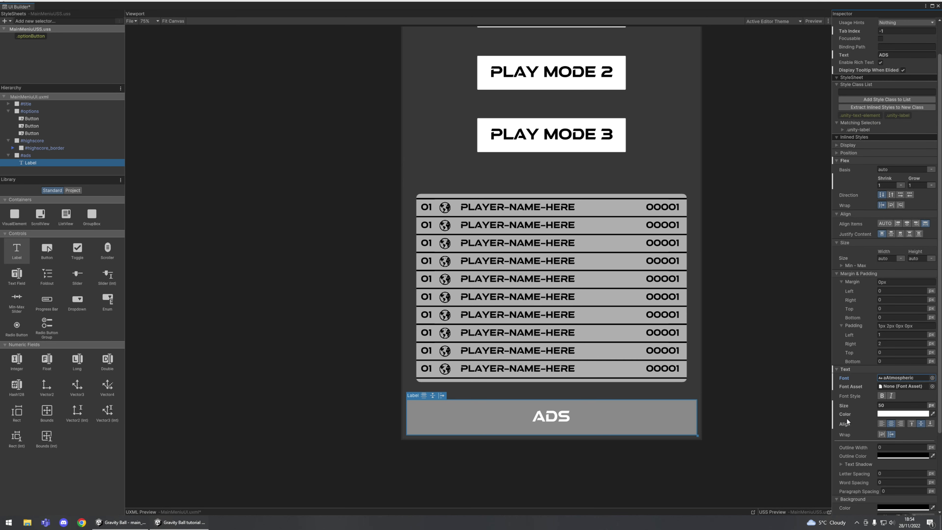
- Replace the ADS label's font with Arial
{"action": "key", "text": "Delete"}
{"action": "left_click", "coordinate": [932, 378]}
{"action": "left_click", "coordinate": [726, 163]}
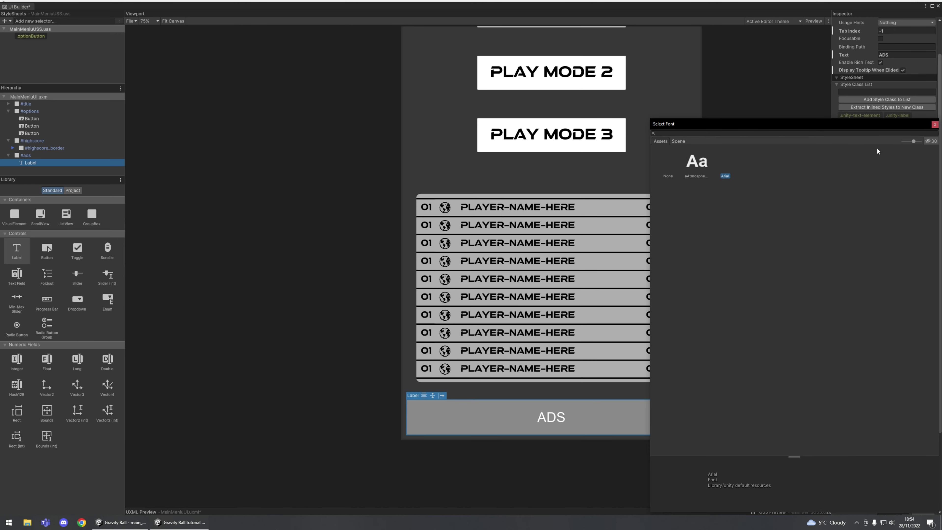
{"action": "left_click", "coordinate": [934, 124]}
- Deselect the ADS label, check the whole main menu layout, and save the UI document
{"action": "left_click", "coordinate": [590, 466]}
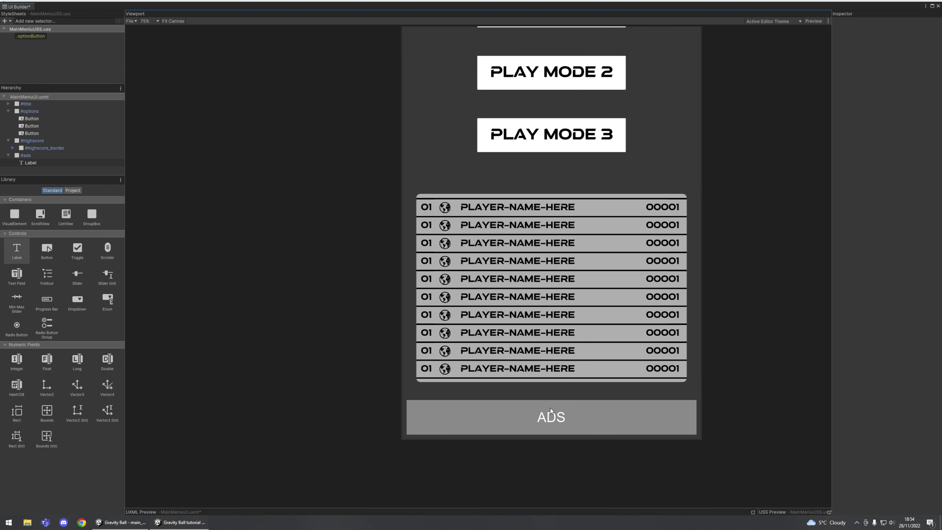
{"action": "scroll", "coordinate": [594, 304], "scroll_direction": "down", "scroll_amount": 5}
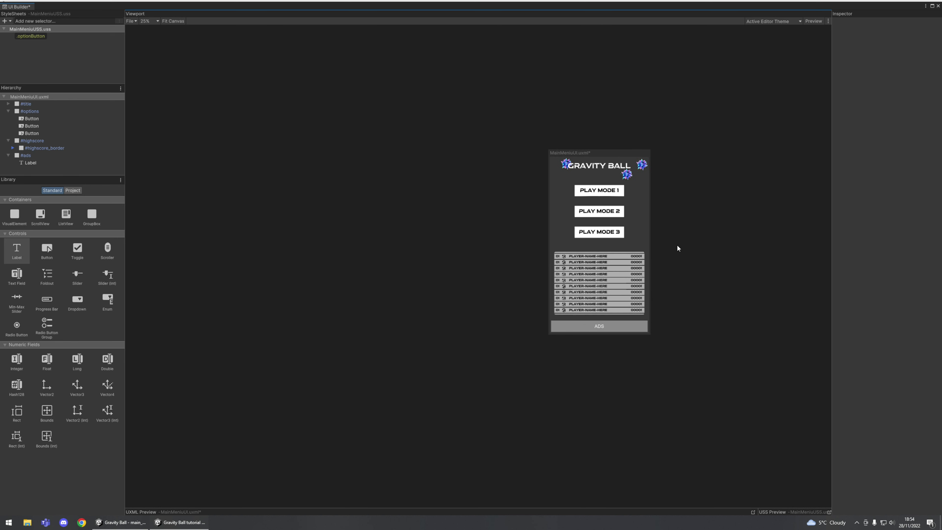
{"action": "middle_click_drag", "start_coordinate": [677, 245], "coordinate": [573, 262]}
{"action": "scroll", "coordinate": [539, 306], "scroll_direction": "up", "scroll_amount": 3}
{"action": "middle_click_drag", "start_coordinate": [542, 304], "coordinate": [582, 328]}
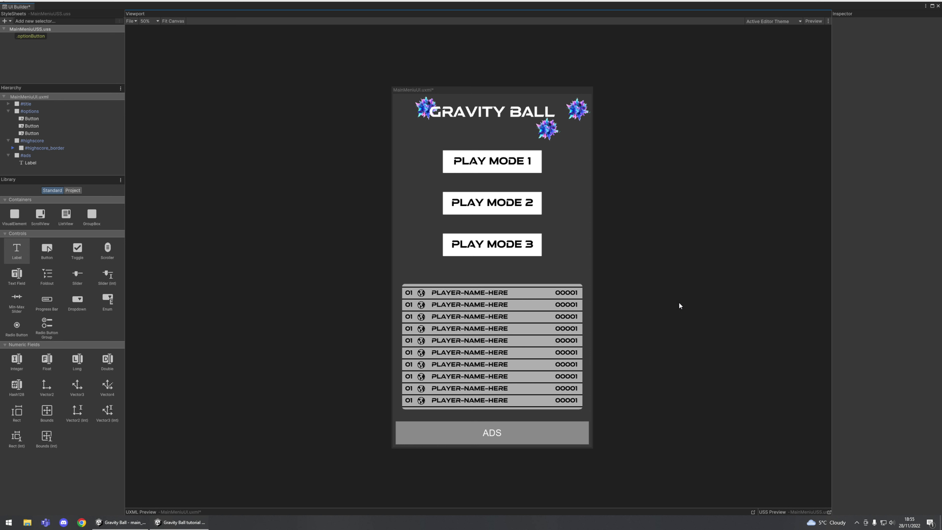
{"action": "key", "text": "ctrl+s"}
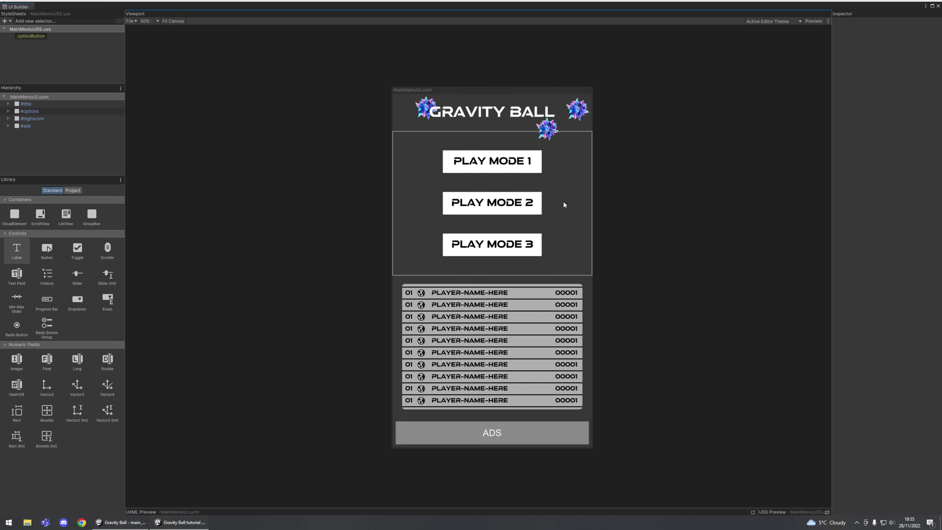